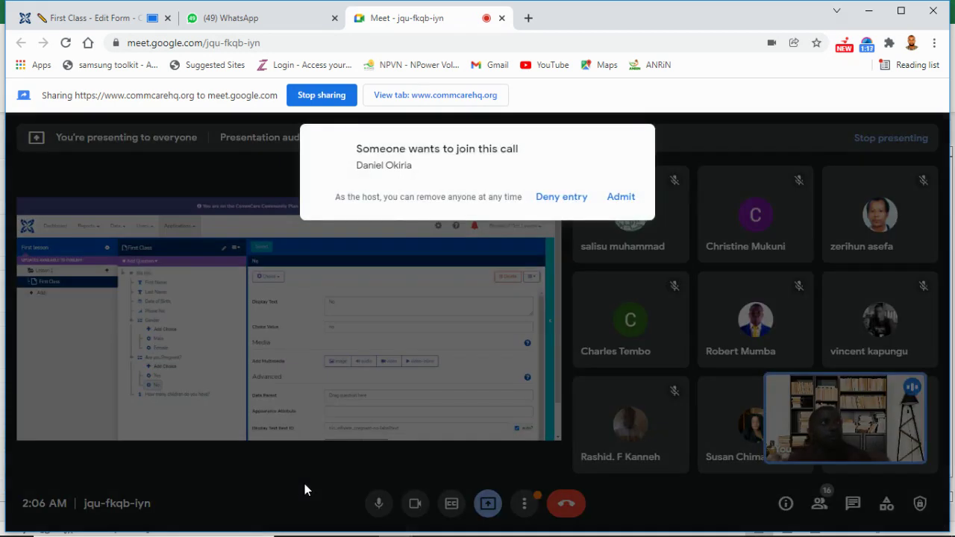
Step: Admit the waiting person into the Meet call and bring up the presentation options
click(621, 199)
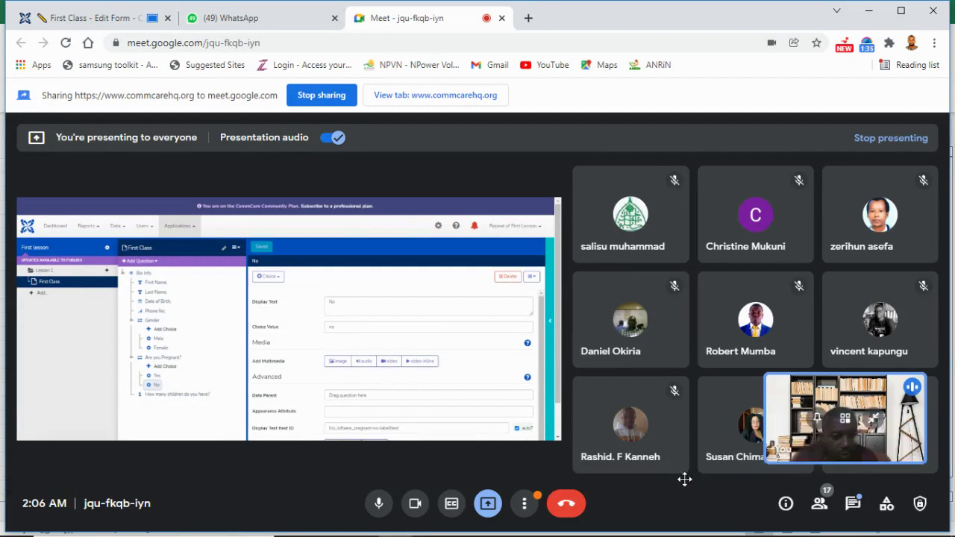
mouse_move(355, 378)
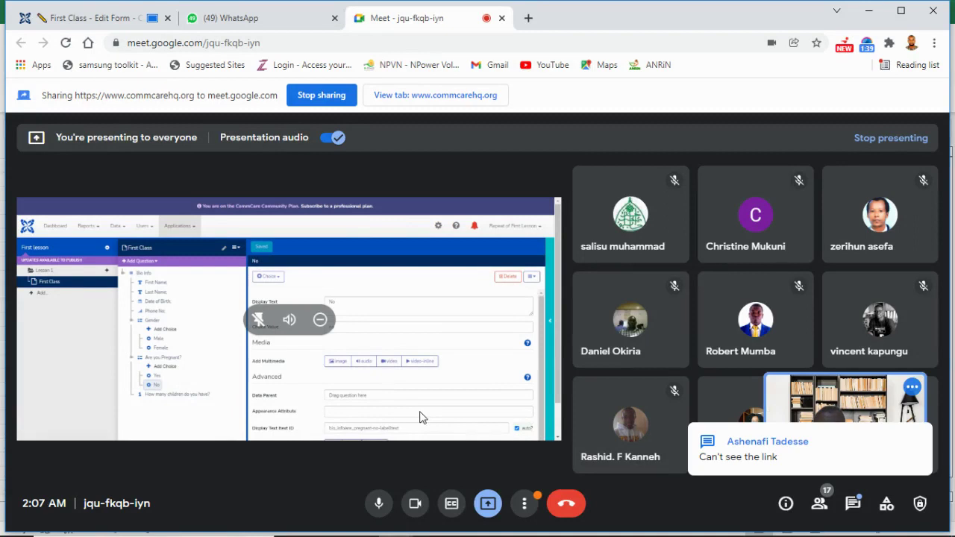
click(488, 506)
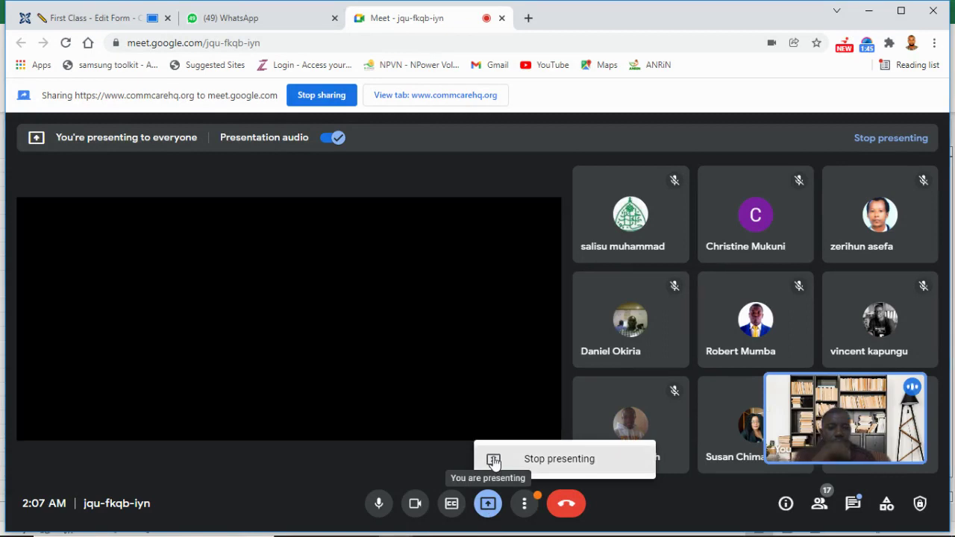
Step: Stop presenting the tab and choose to present the entire screen instead
click(485, 507)
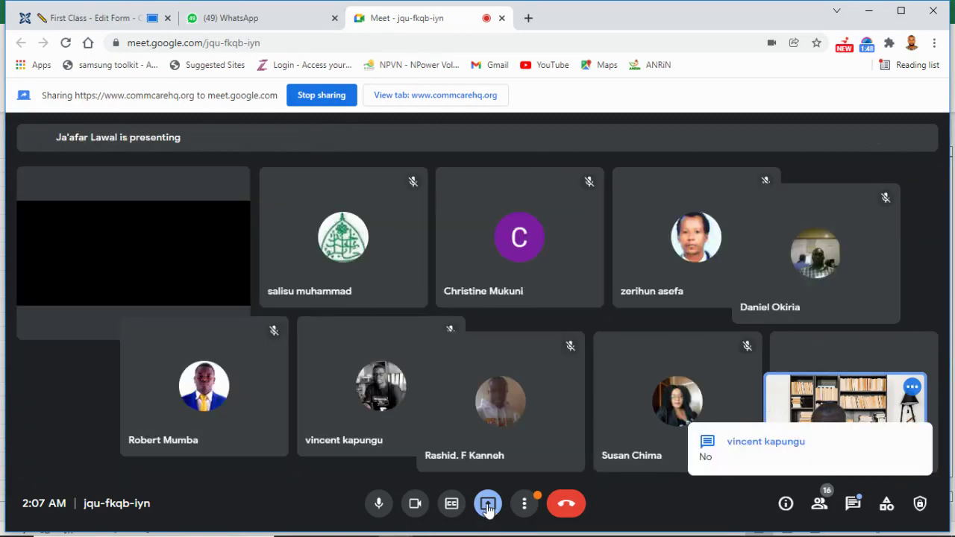
click(488, 506)
click(505, 477)
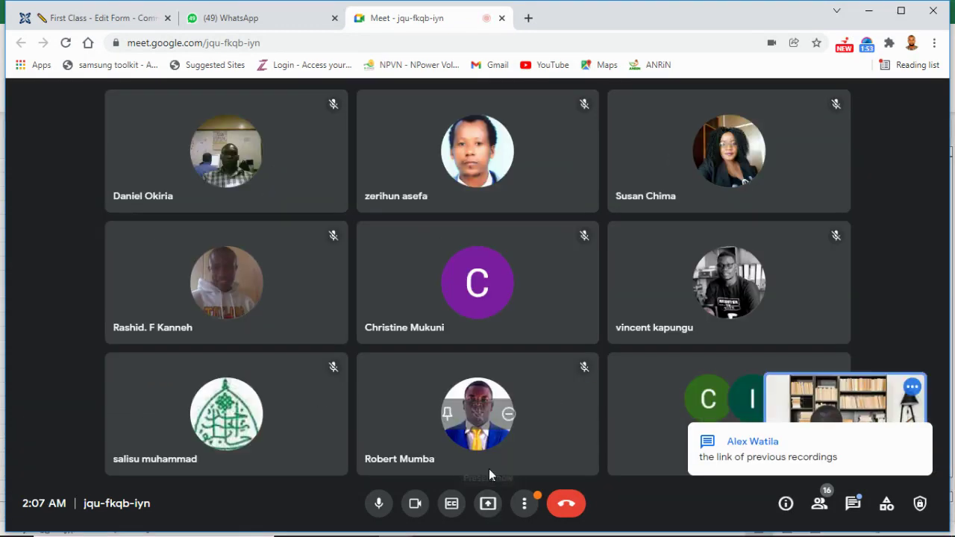
click(488, 505)
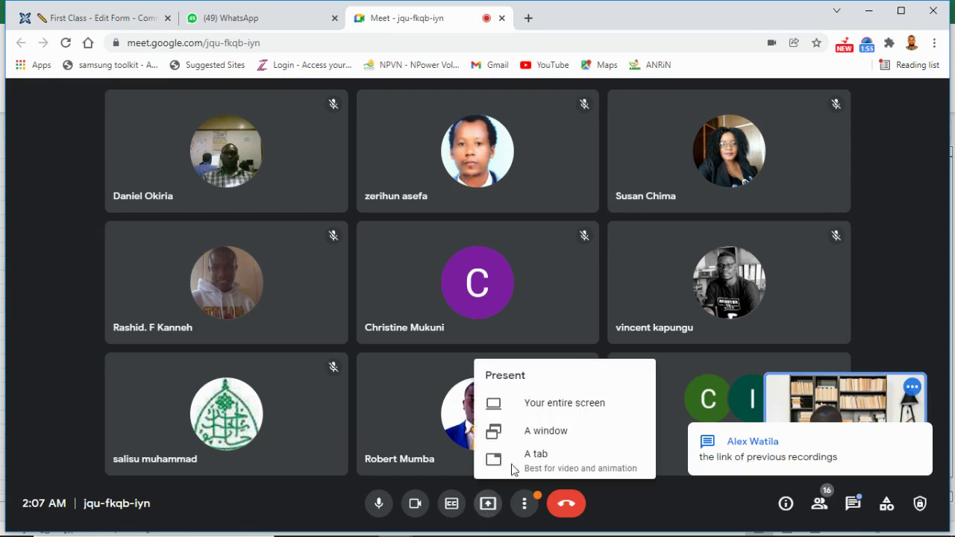
click(540, 417)
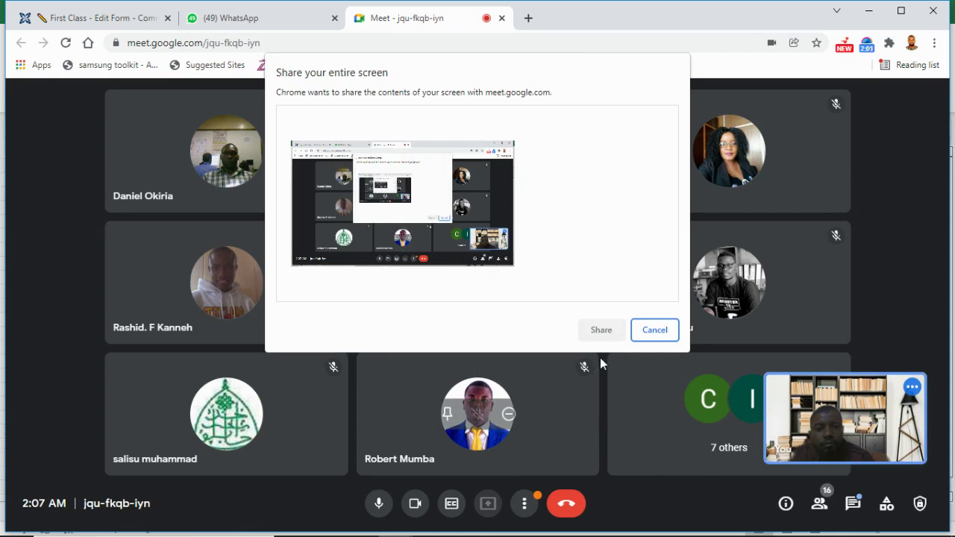
Step: Confirm sharing the entire screen and return to the First Class form editor
click(139, 24)
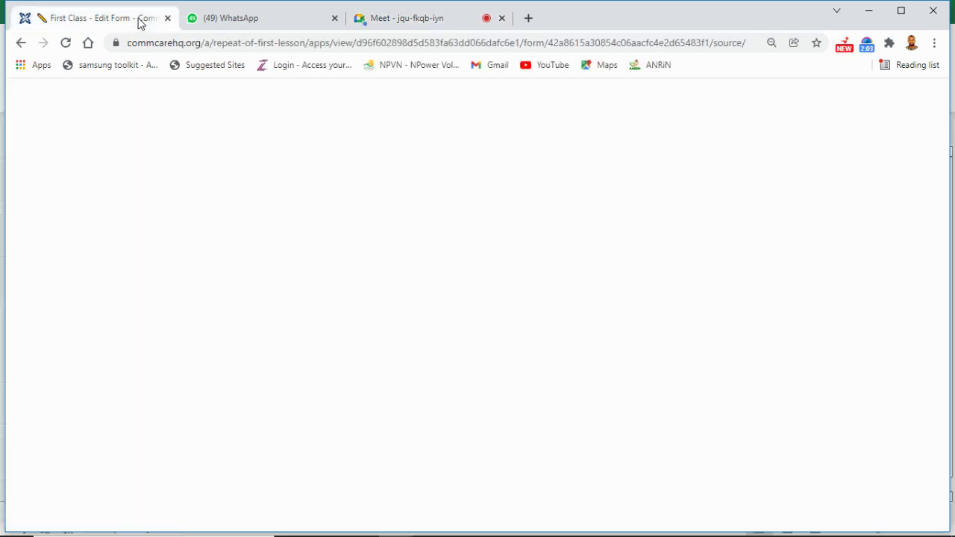
click(427, 24)
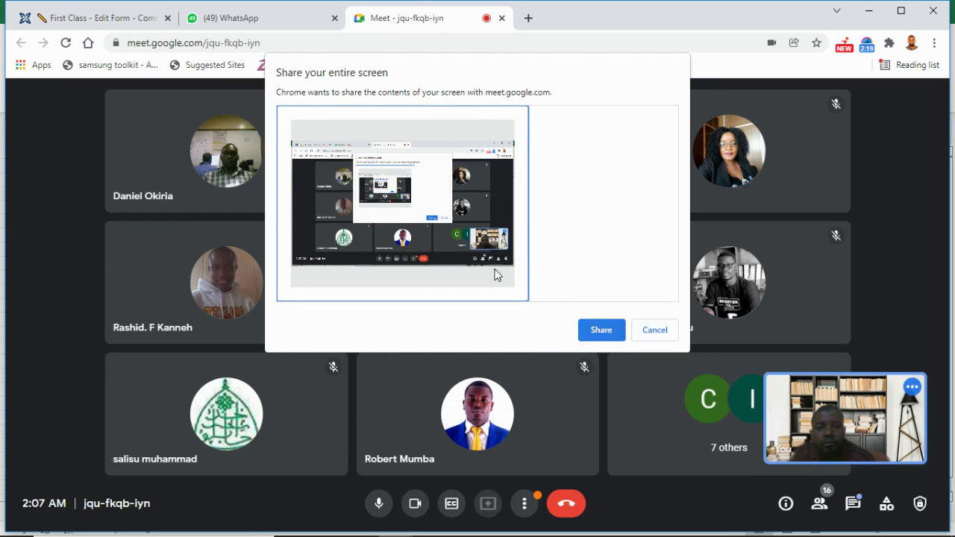
click(601, 330)
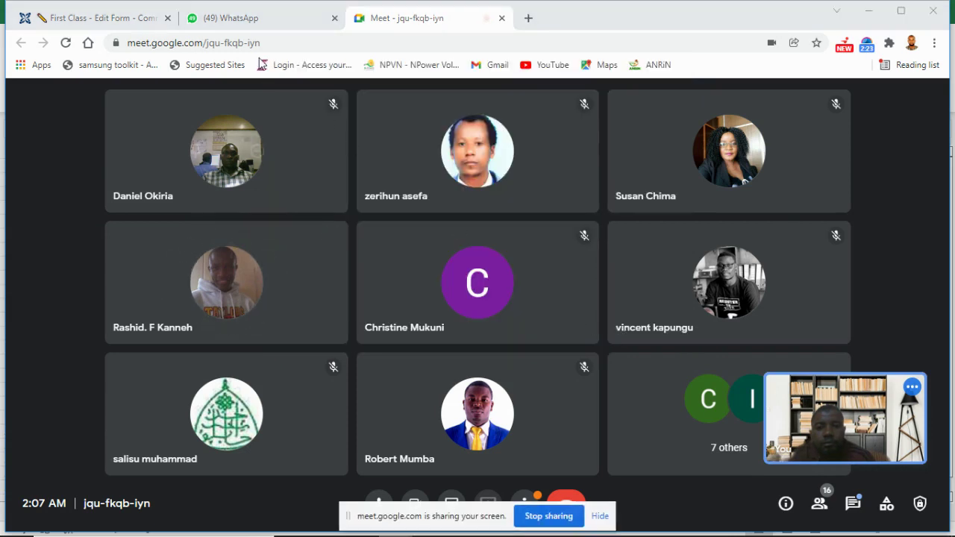
click(129, 21)
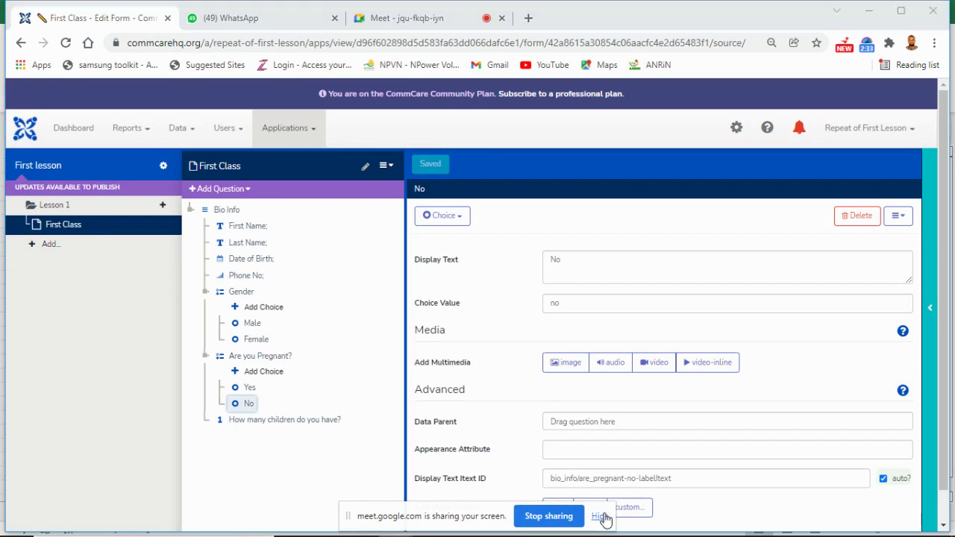
Step: Hide the 'meet.google.com is sharing your screen' bar and go back to the Meet call
click(601, 517)
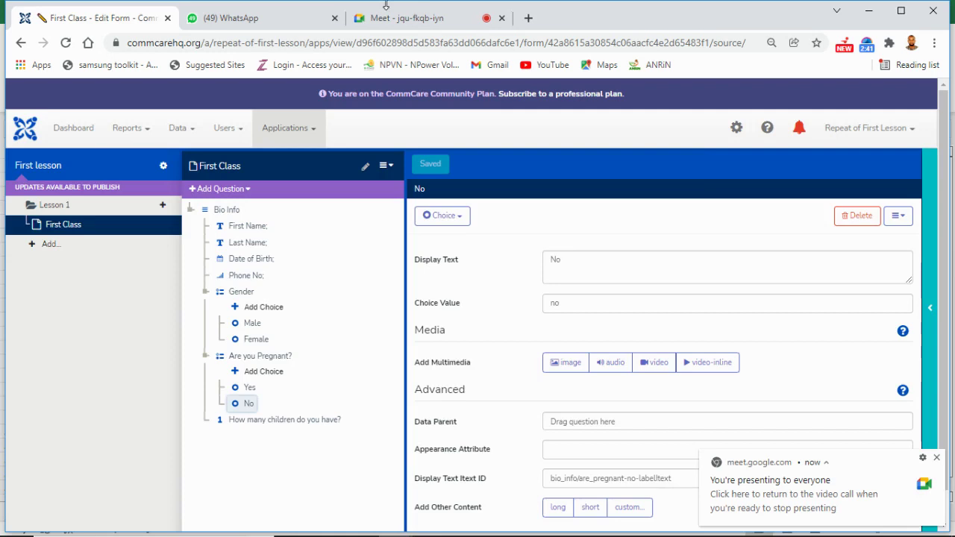
click(403, 23)
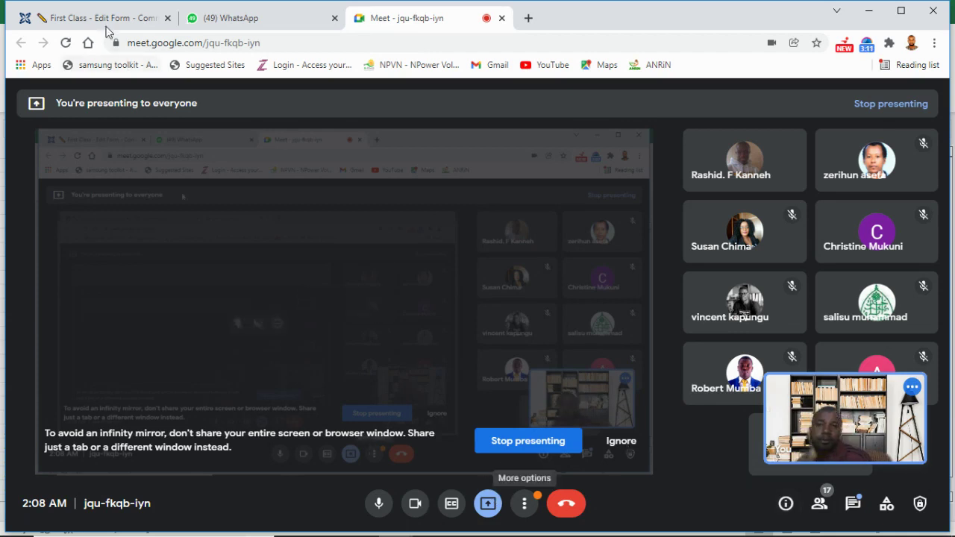
Step: Admit the next waiting person to the Meet call, then head to the CommCare HQ dashboard
click(163, 23)
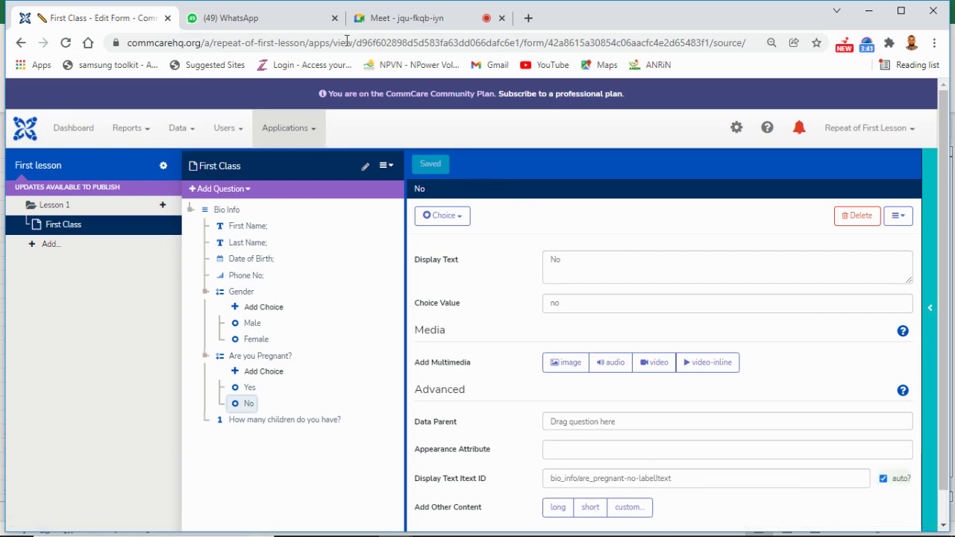
click(409, 21)
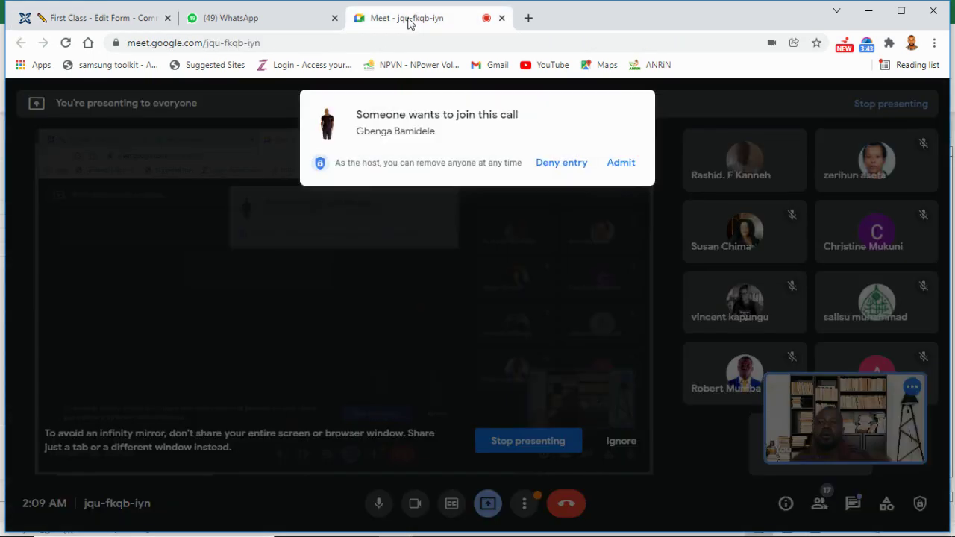
click(621, 163)
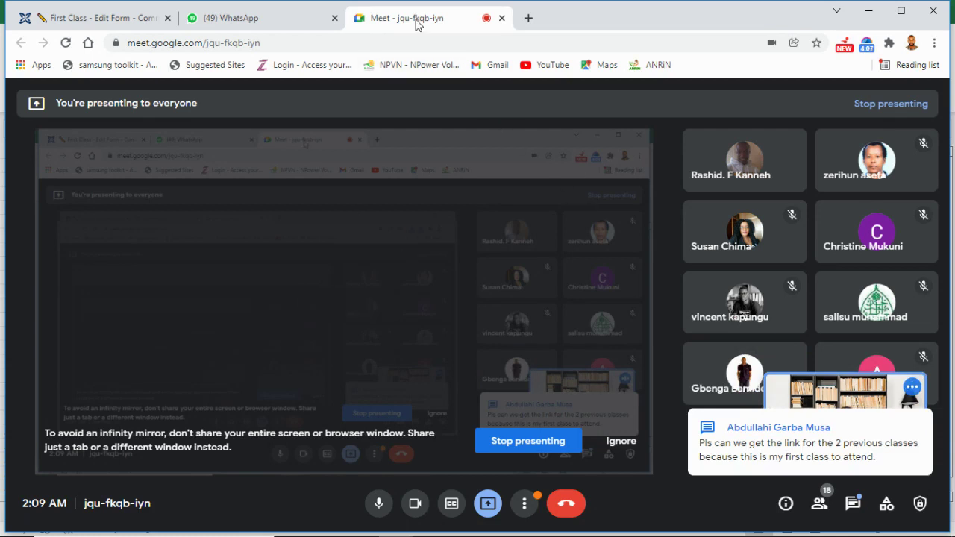
click(97, 23)
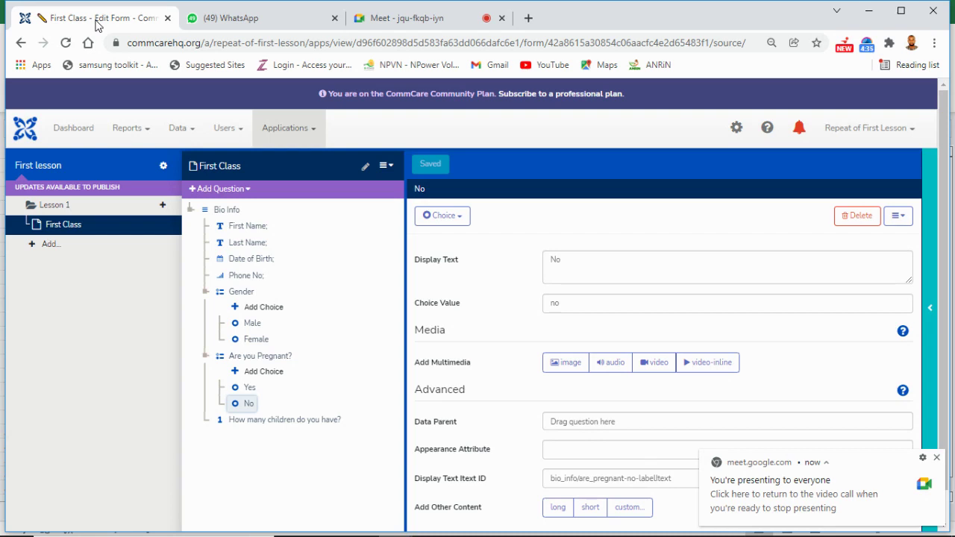
click(445, 21)
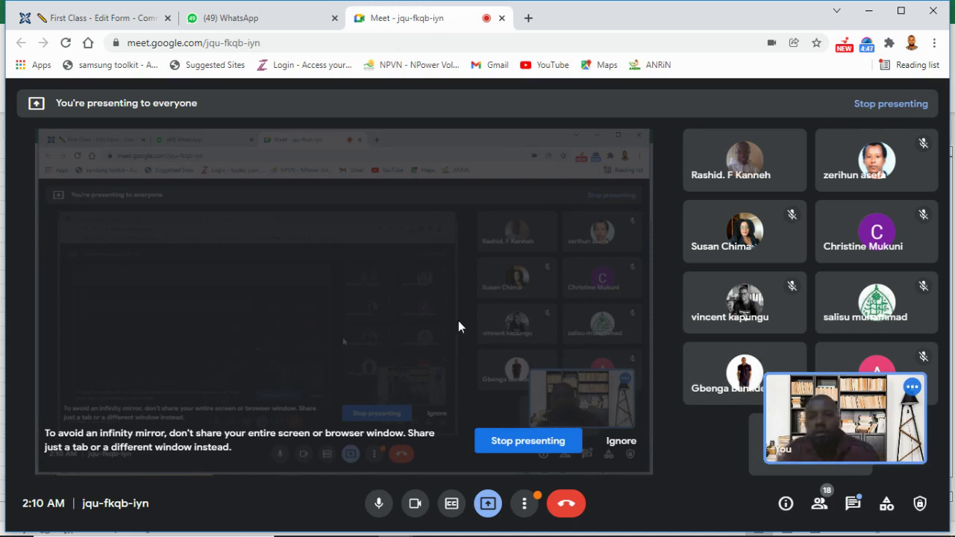
click(103, 22)
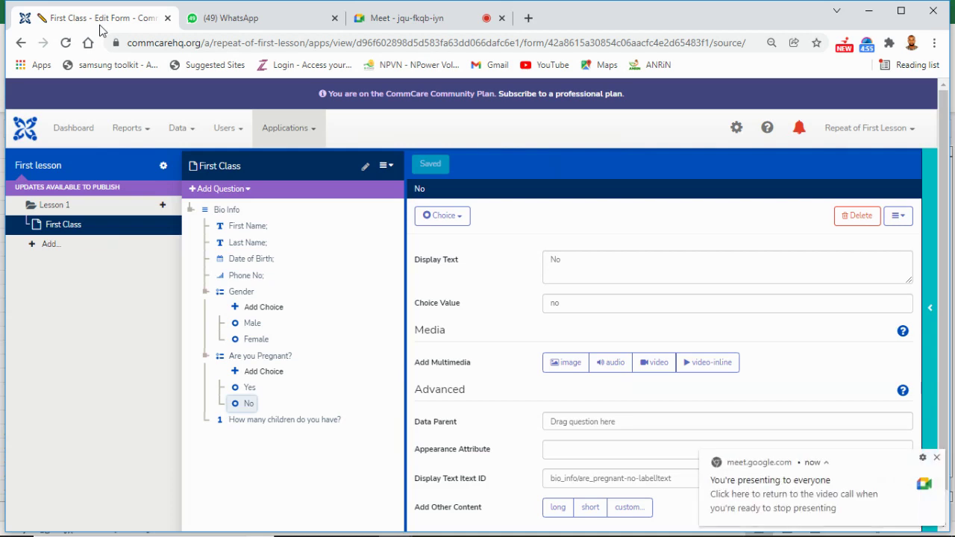
click(34, 132)
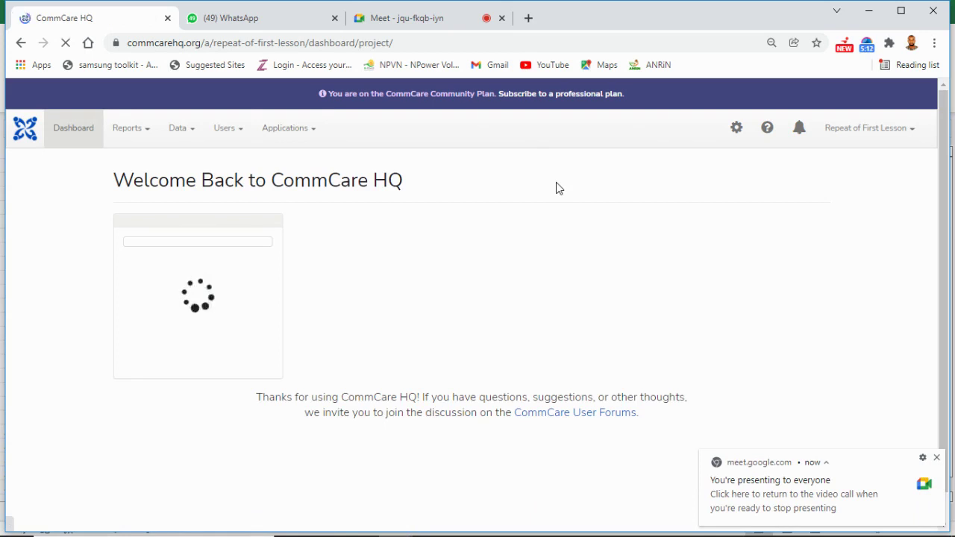
Step: Admit one more waiting person in Meet, then return to the CommCare HQ dashboard
click(448, 23)
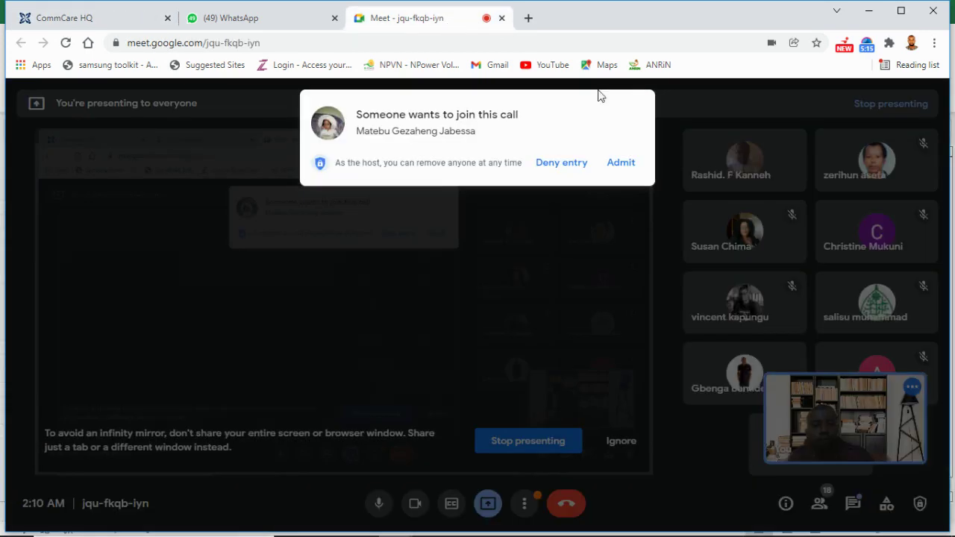
click(627, 165)
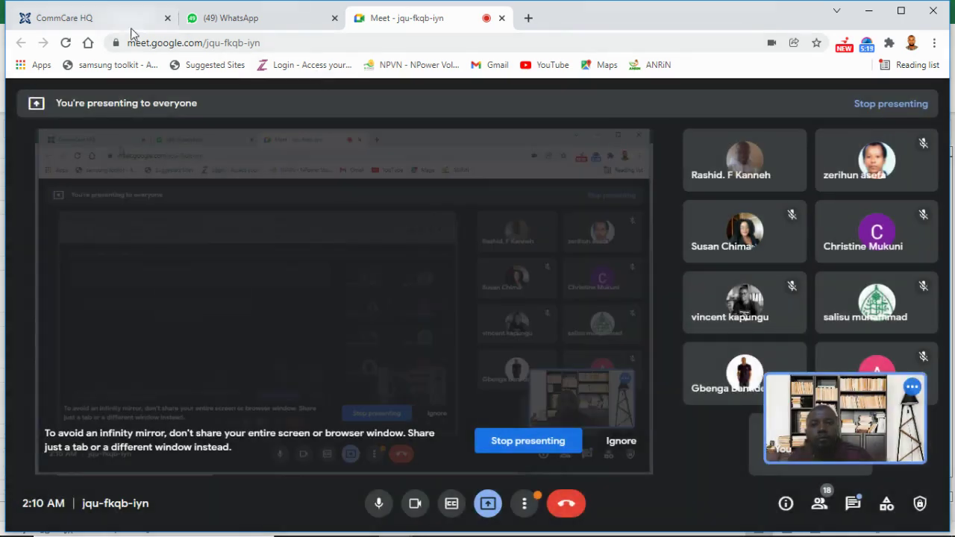
click(130, 31)
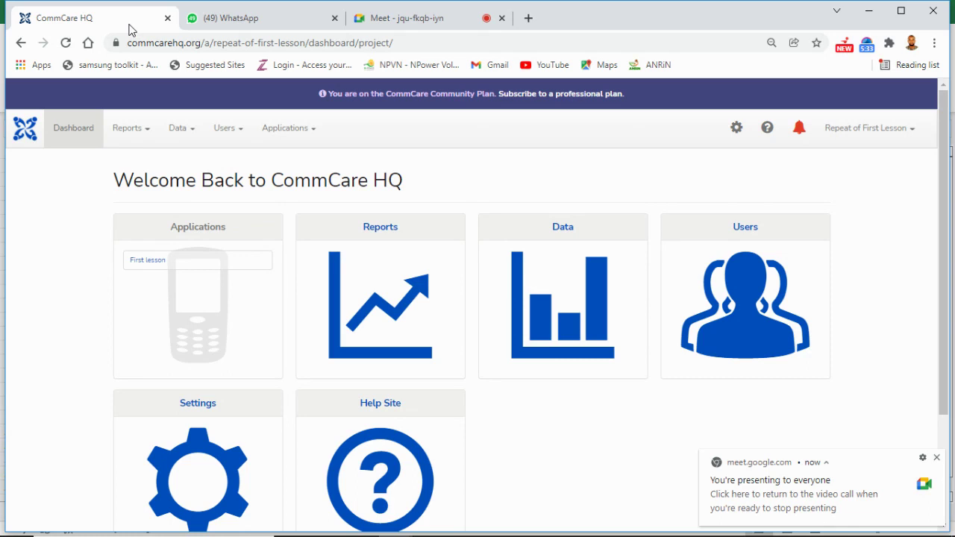
Step: Check the Meet call, then open the project list from the 'Repeat of First Lesson' menu
click(390, 28)
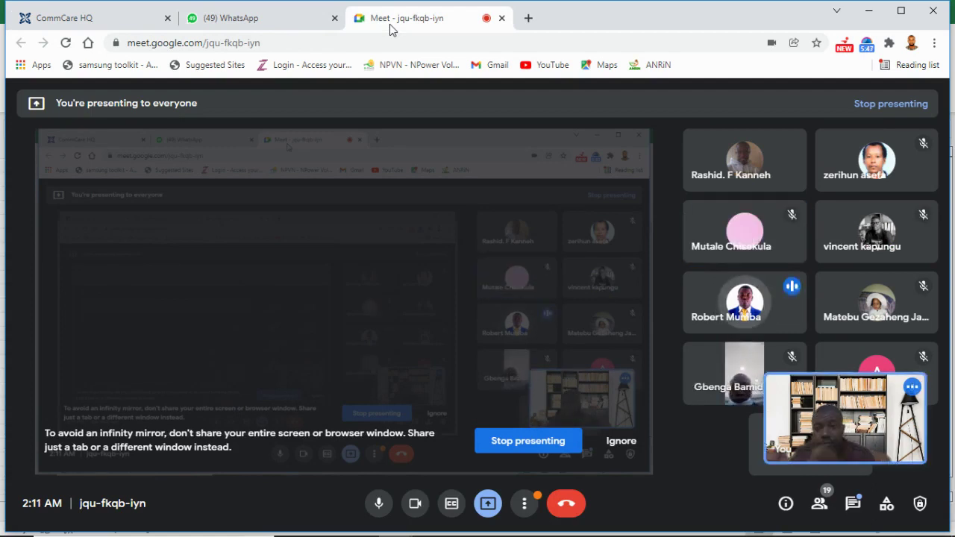
click(59, 22)
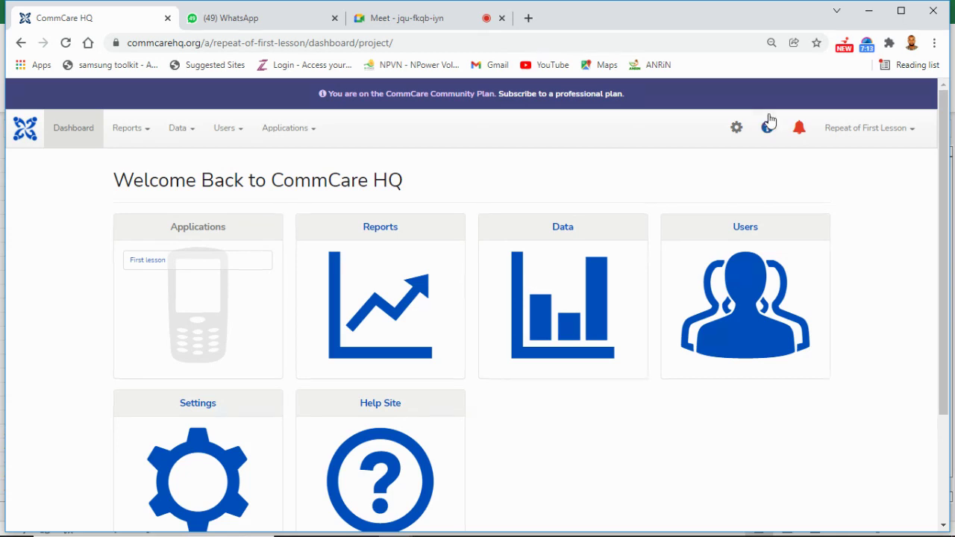
click(913, 143)
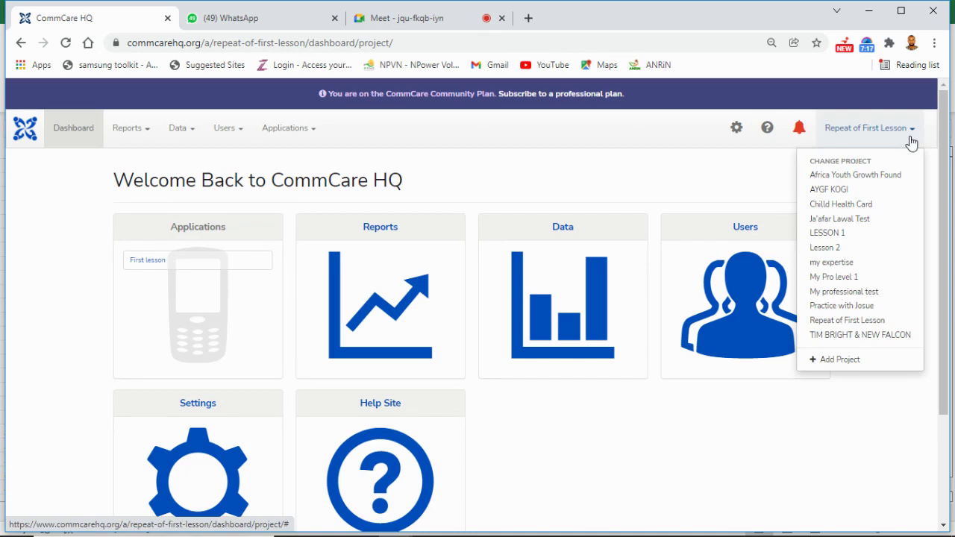
Step: Reopen the project dropdown and choose Add Project to start a new project space
click(844, 141)
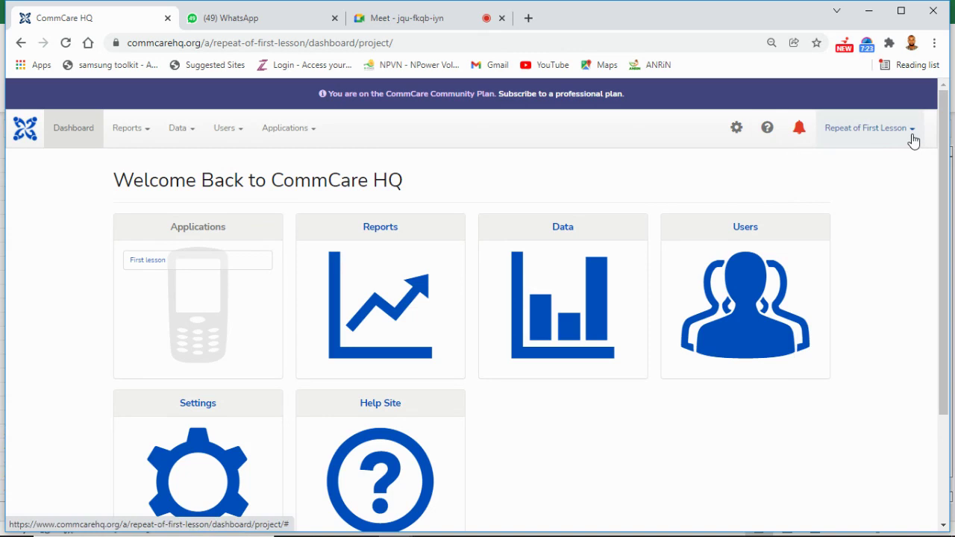
click(913, 142)
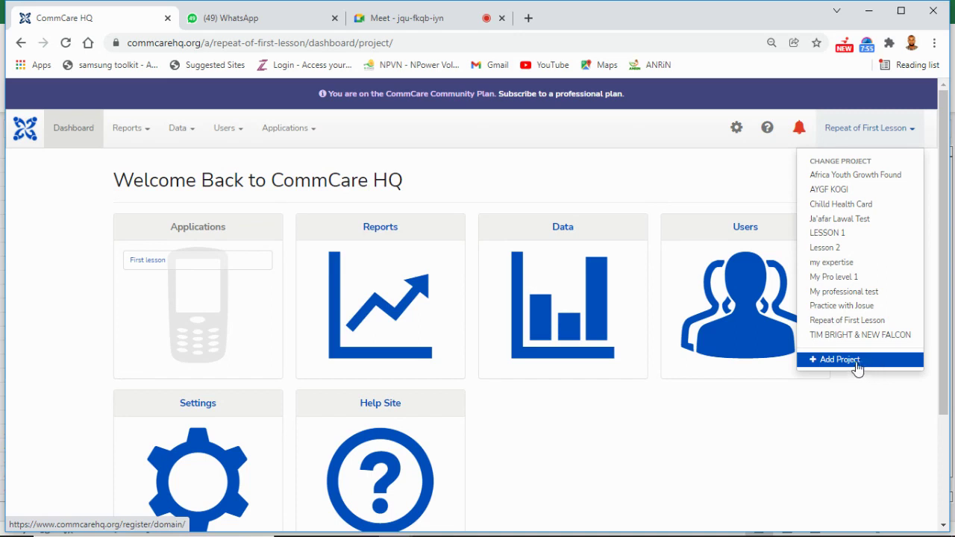
click(859, 361)
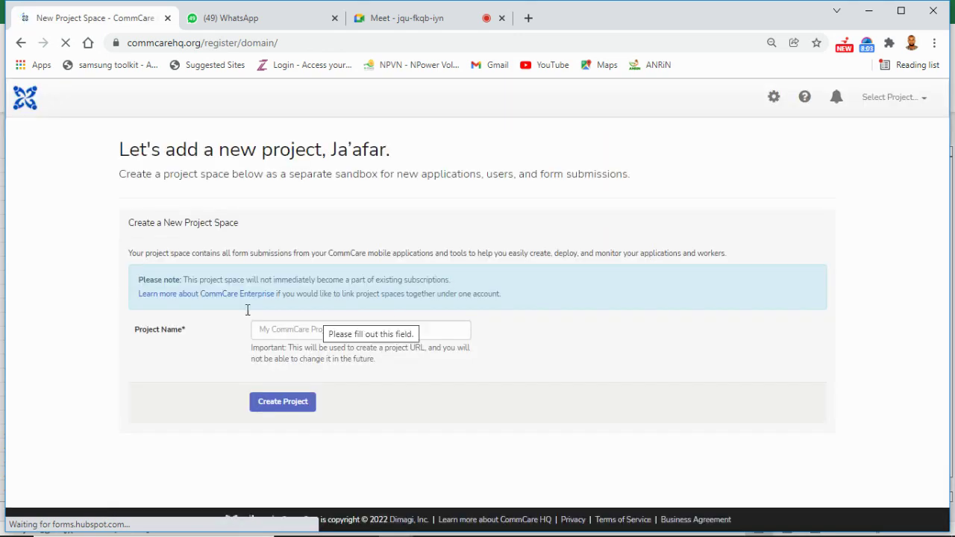
Step: Create a new project named 'Repeat'
click(305, 330)
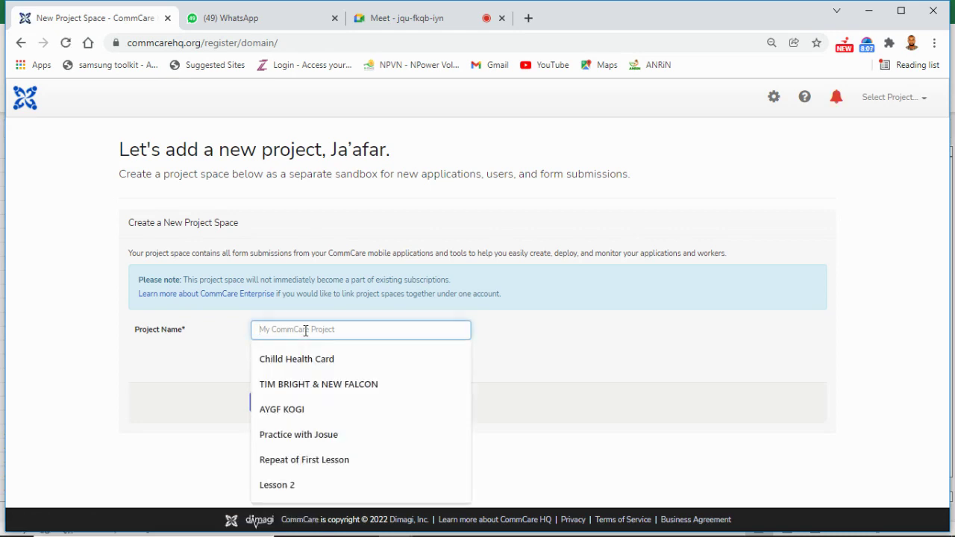
text(Rep)
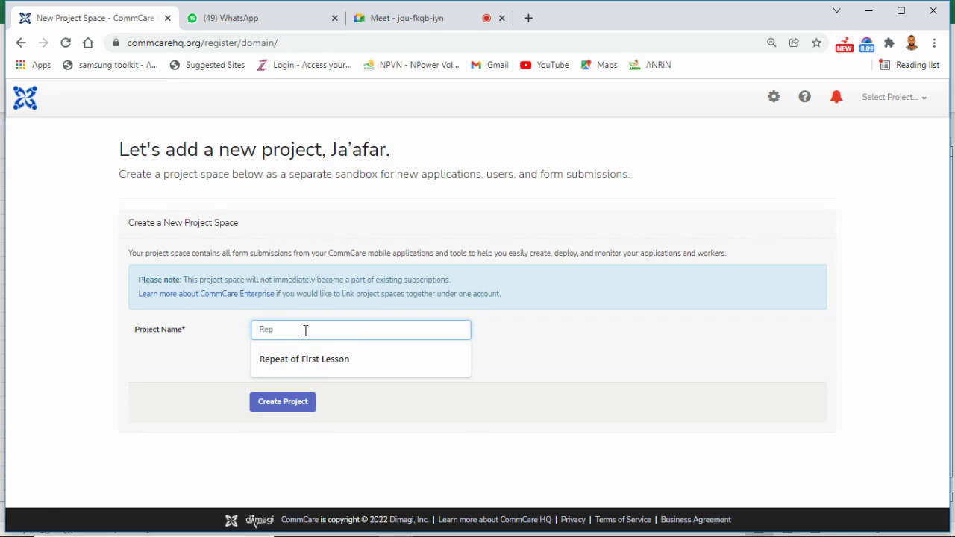
text(eat)
click(284, 403)
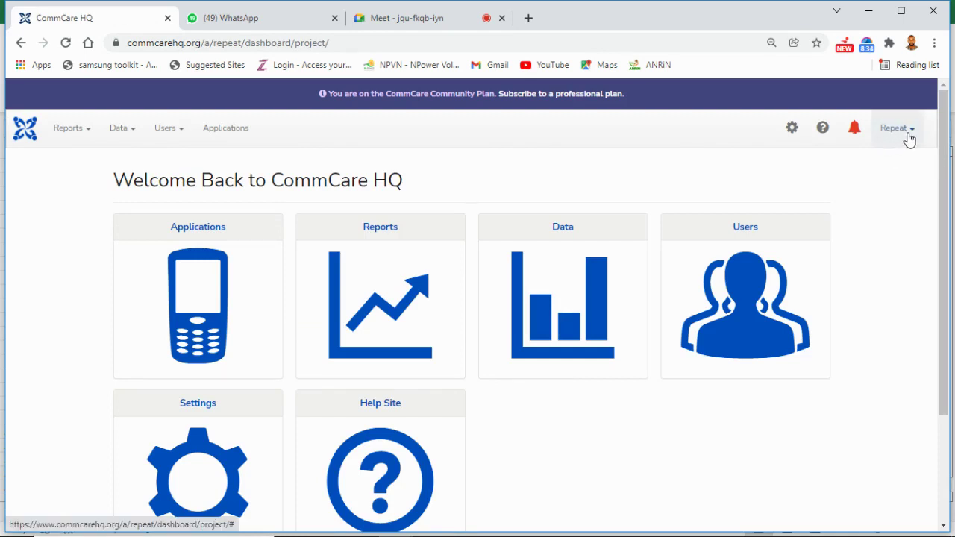
Step: Leave the project list unchanged and create a new application from the Applications tile
click(913, 137)
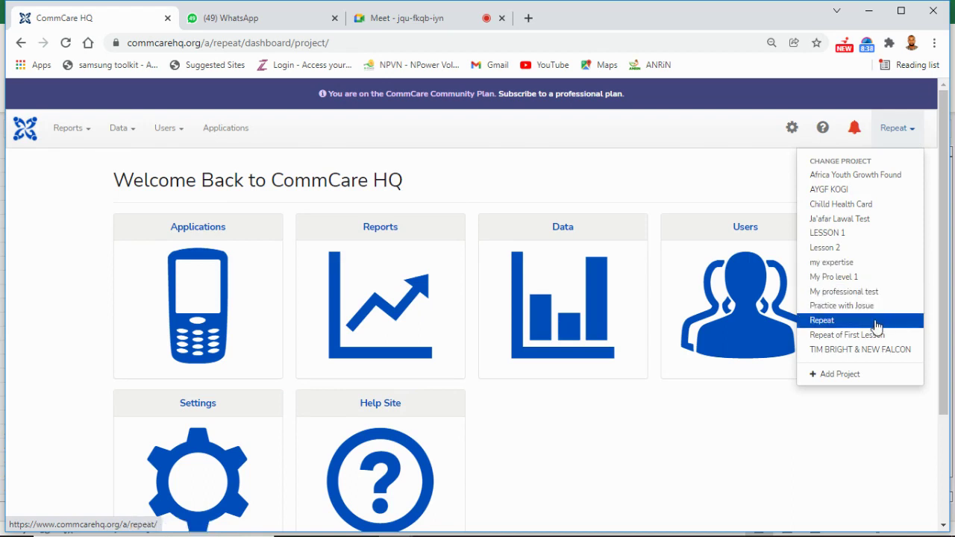
click(765, 459)
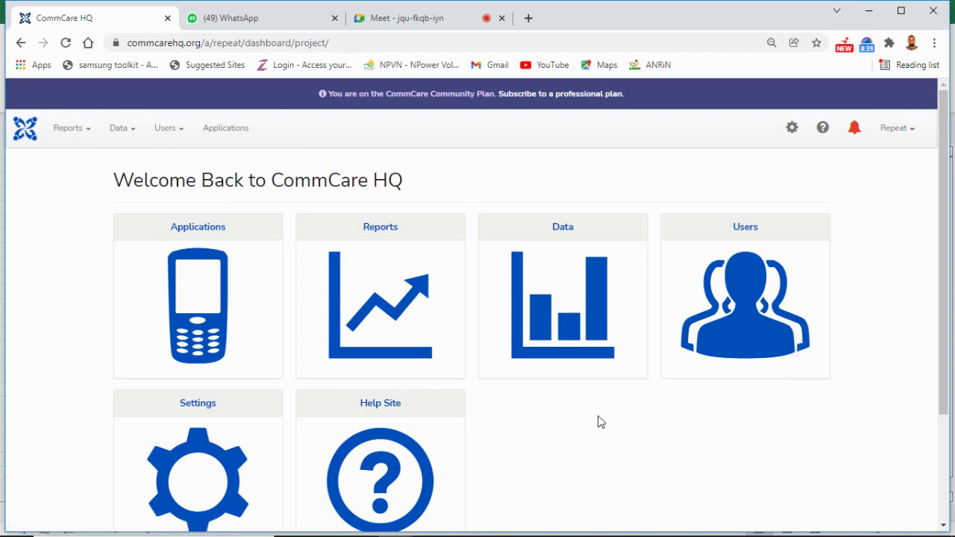
click(210, 278)
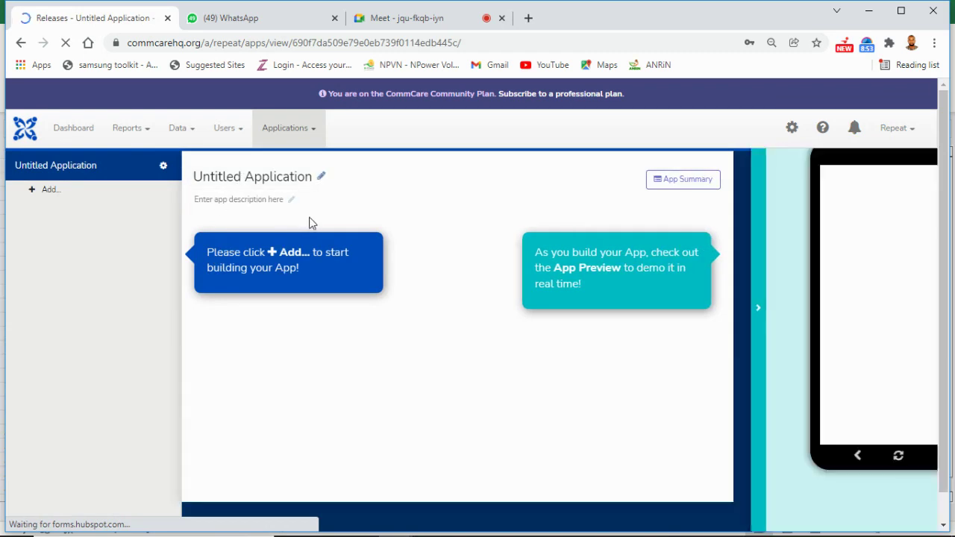
Step: Retitle the application 'My Repeat class' and save the new title
click(297, 174)
key(BackSpace)
key(ctrl+a)
key(BackSpace)
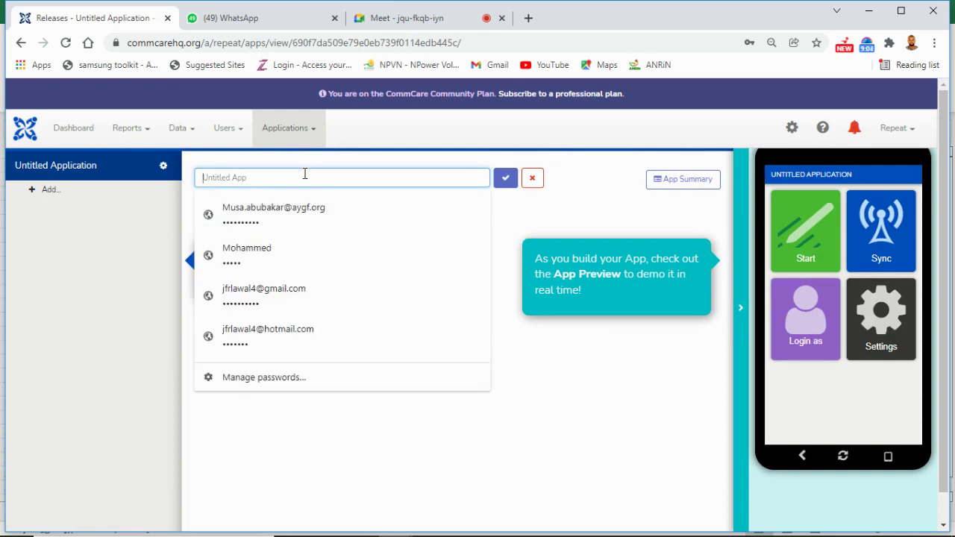
text(My RE)
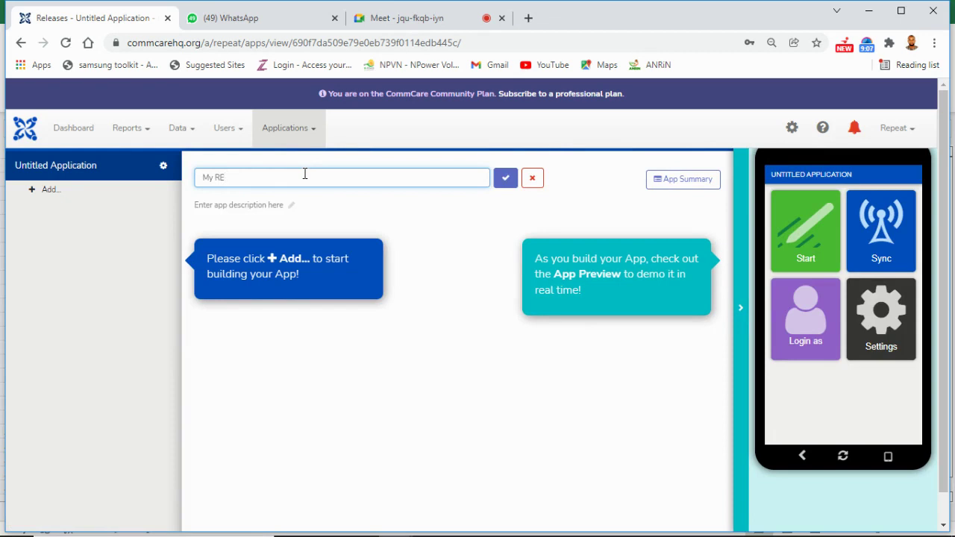
key(BackSpace)
text(epeat clas)
key(BackSpace)
text(ss)
click(505, 185)
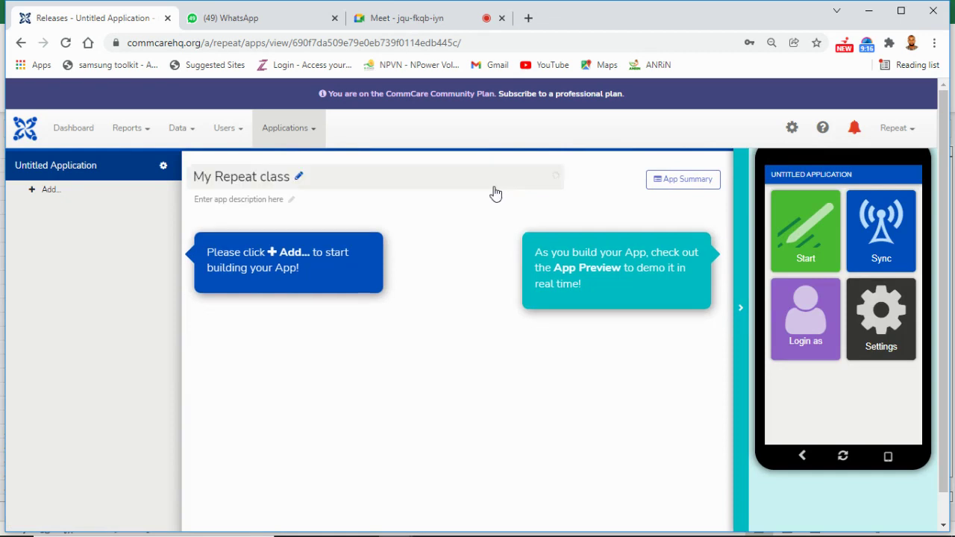
Step: Open the app description editor and cancel it, leaving the description empty
click(291, 200)
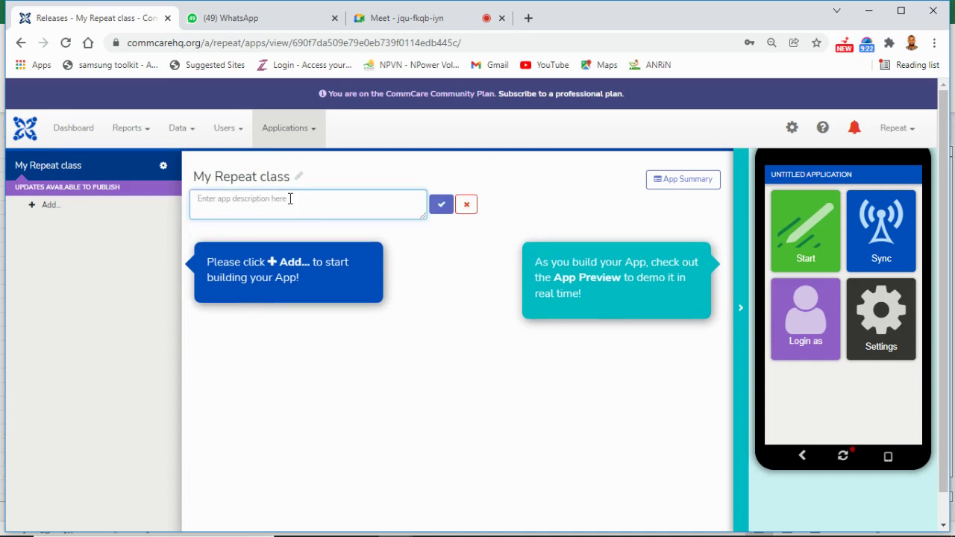
click(467, 206)
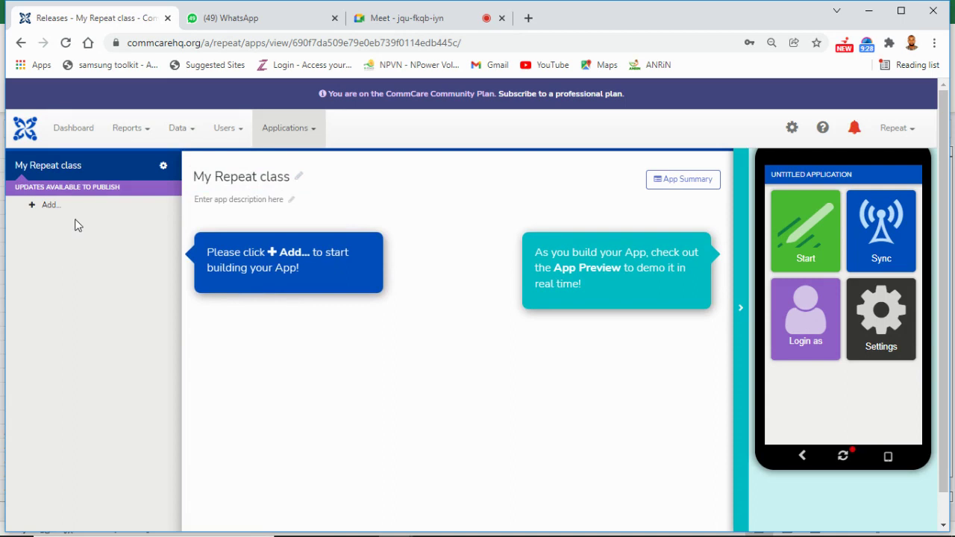
click(48, 207)
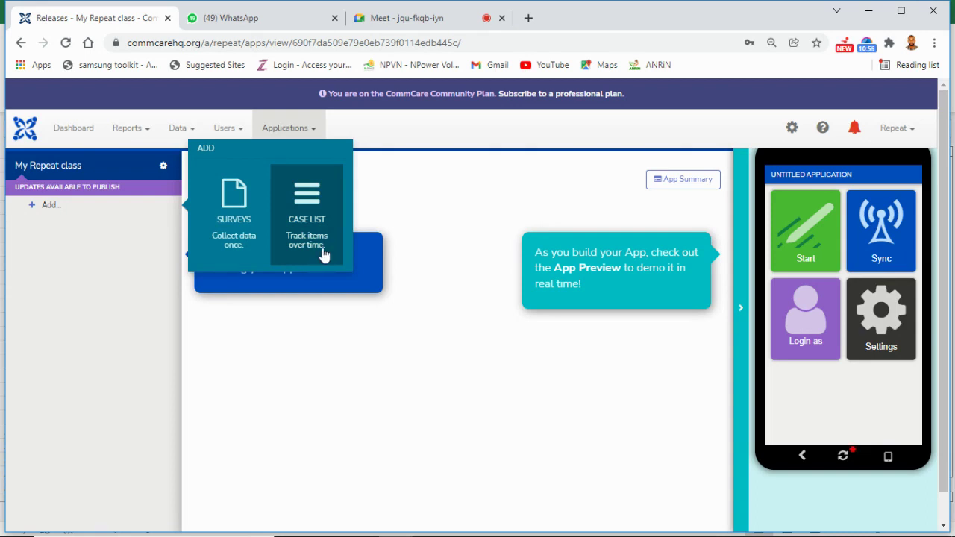
Step: Add a survey to the app, then open the Surveys menu's Menu Settings page
click(241, 234)
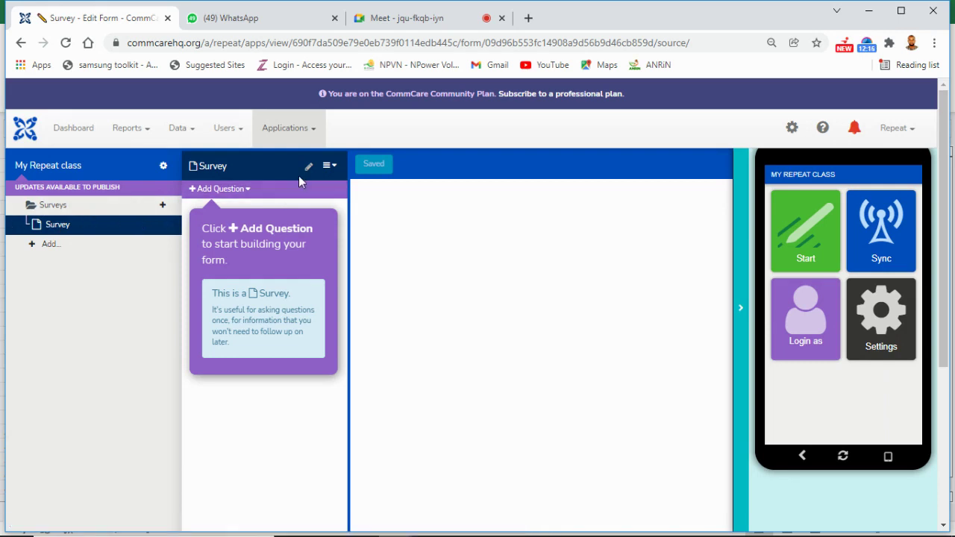
click(90, 212)
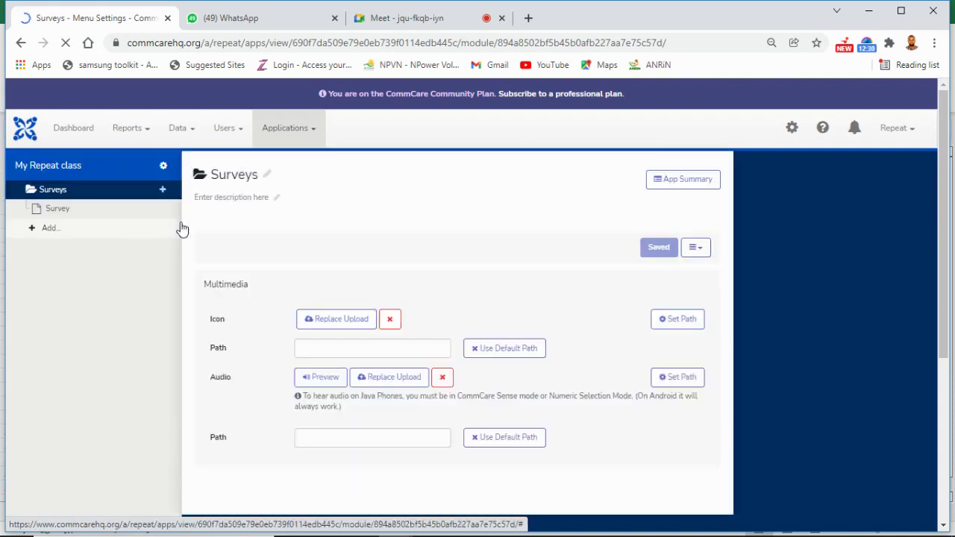
Step: Rename the Surveys menu to 'Repeat class 4', save it, and reopen its Survey form
click(258, 179)
click(279, 179)
key(BackSpace)
key(BackSpace)
key(BackSpace)
key(BackSpace)
key(BackSpace)
key(BackSpace)
key(BackSpace)
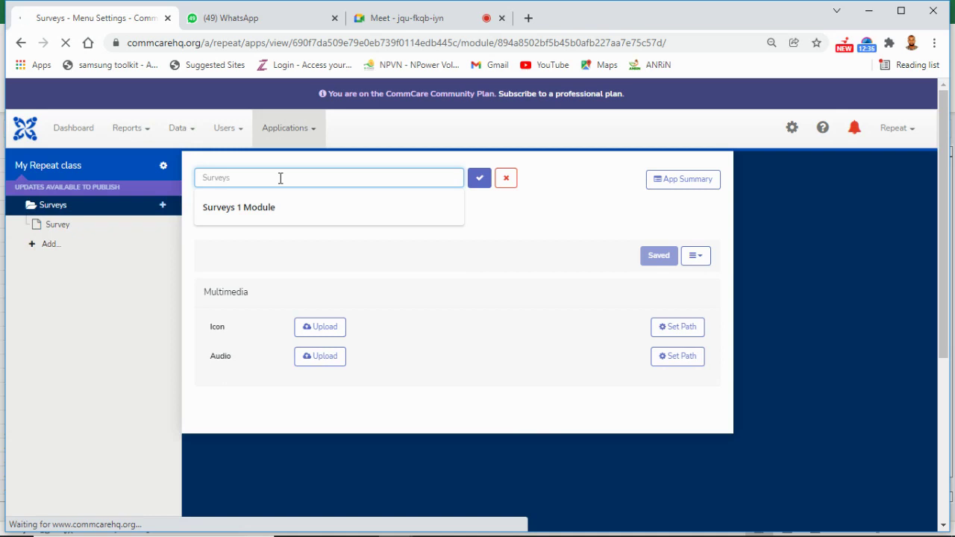
text(P)
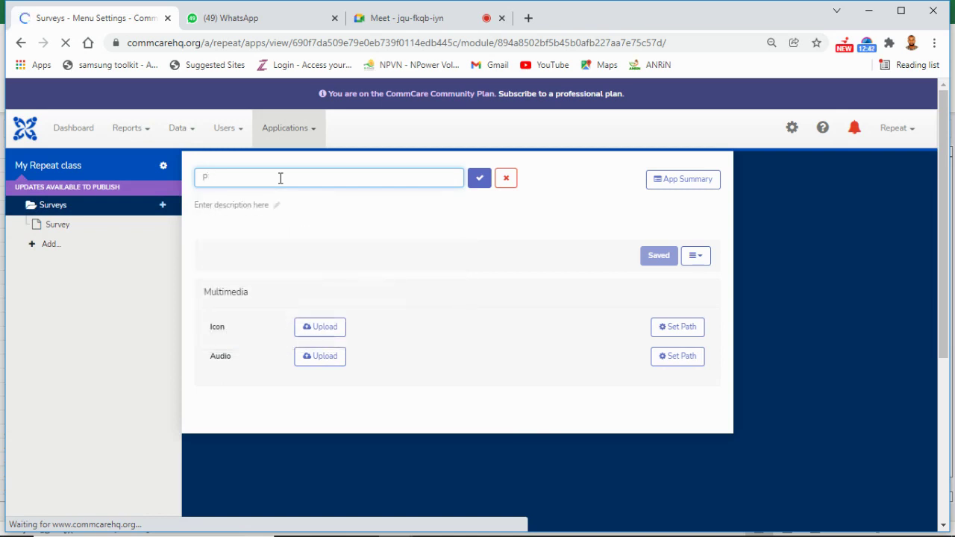
text(W)
key(BackSpace)
text(ep)
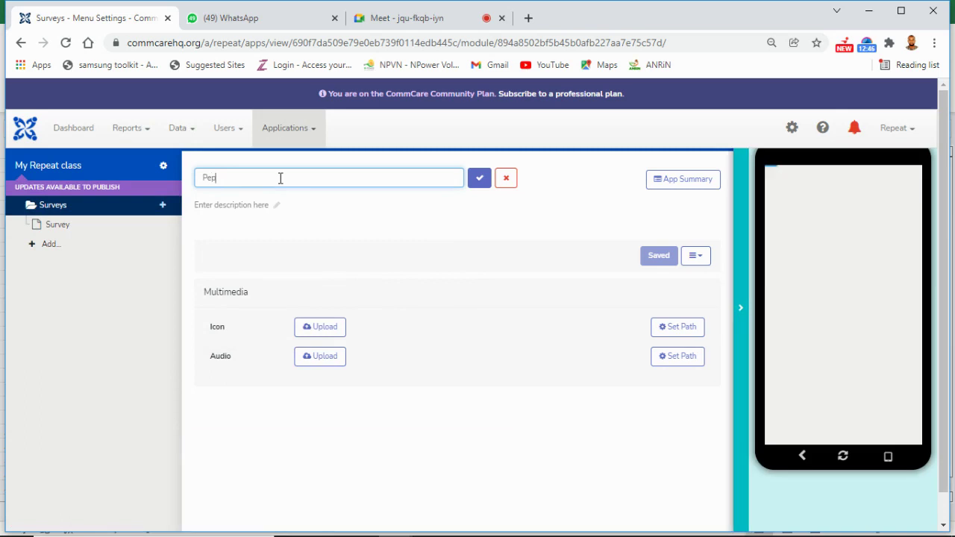
text(e)
key(BackSpace)
key(BackSpace)
key(BackSpace)
key(BackSpace)
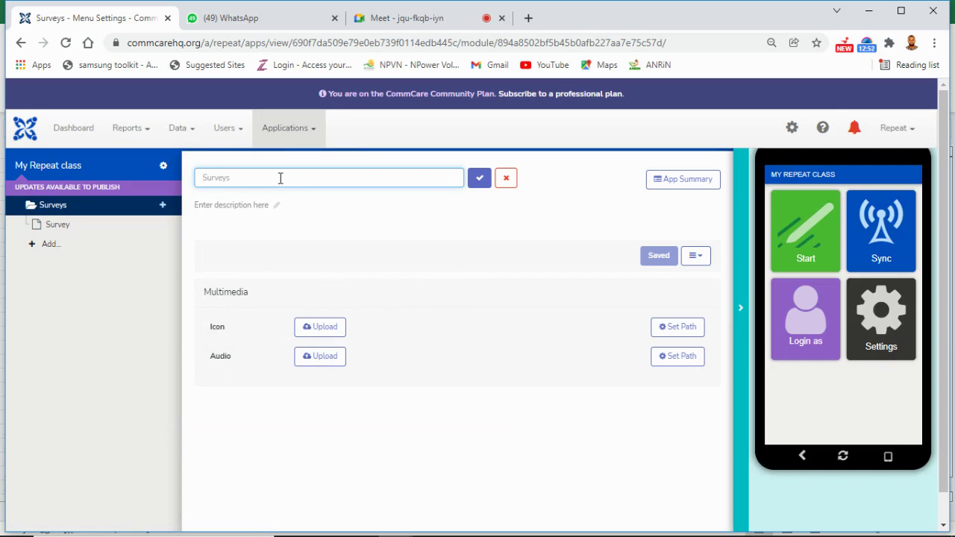
text(Repeat class 4)
click(480, 179)
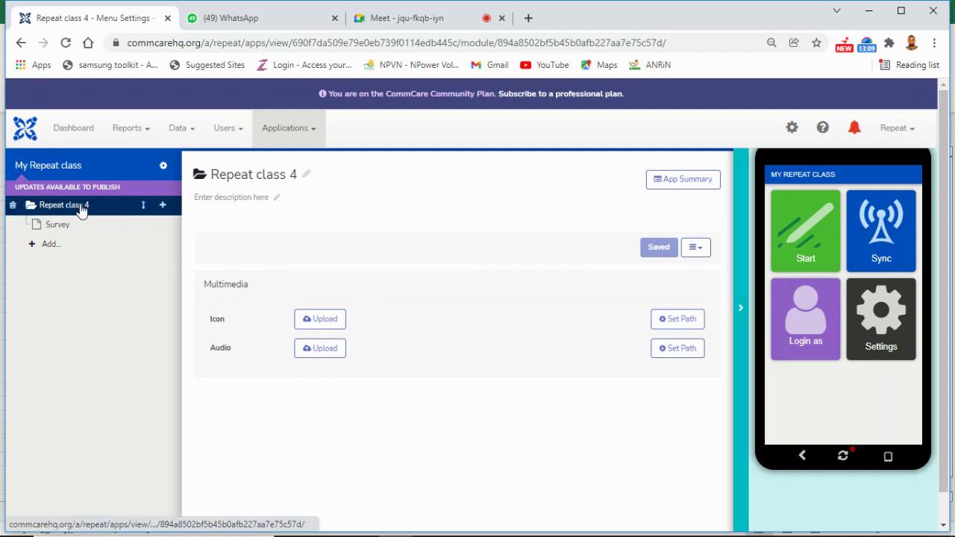
click(71, 228)
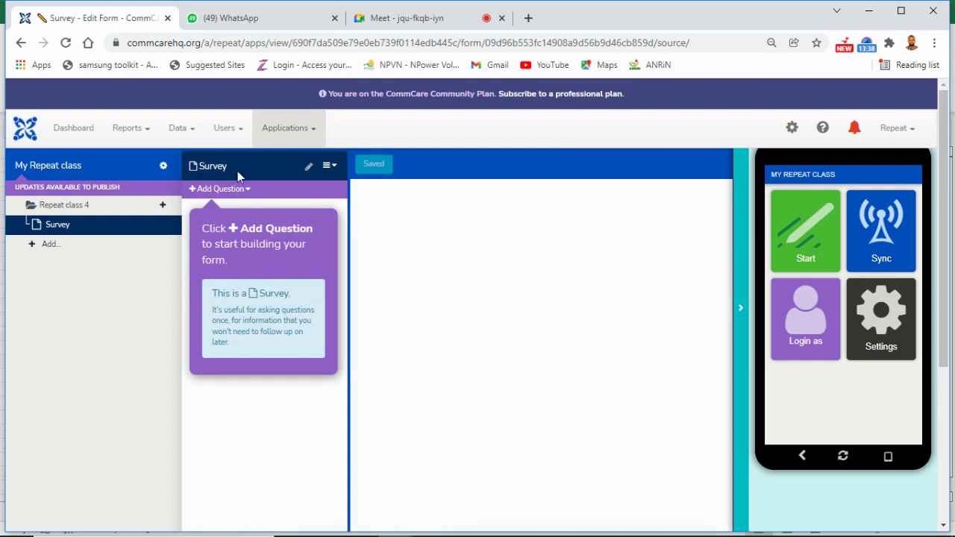
Step: Replace the form name 'Survey' with 'Class 4' and save
click(308, 169)
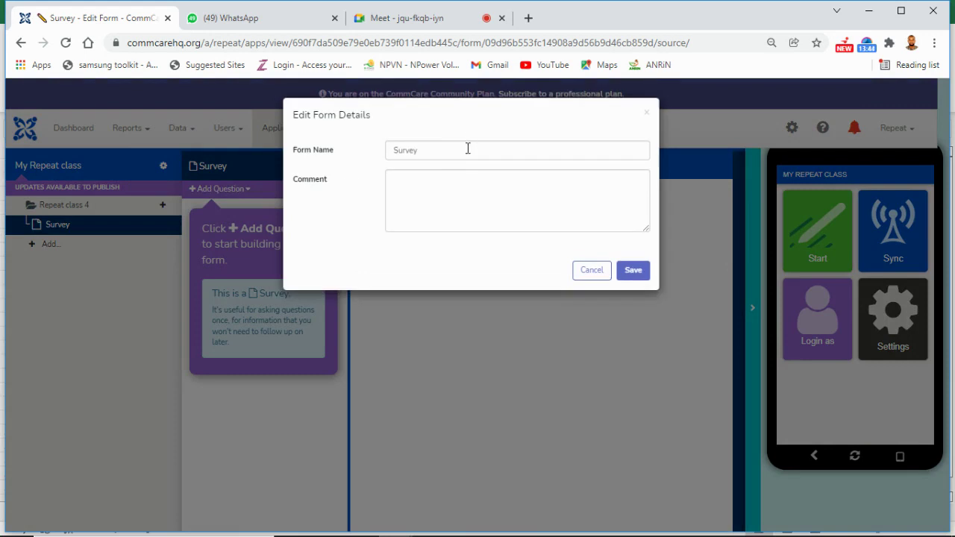
key(BackSpace)
key(BackSpace)
key(BackSpace)
key(BackSpace)
key(BackSpace)
key(BackSpace)
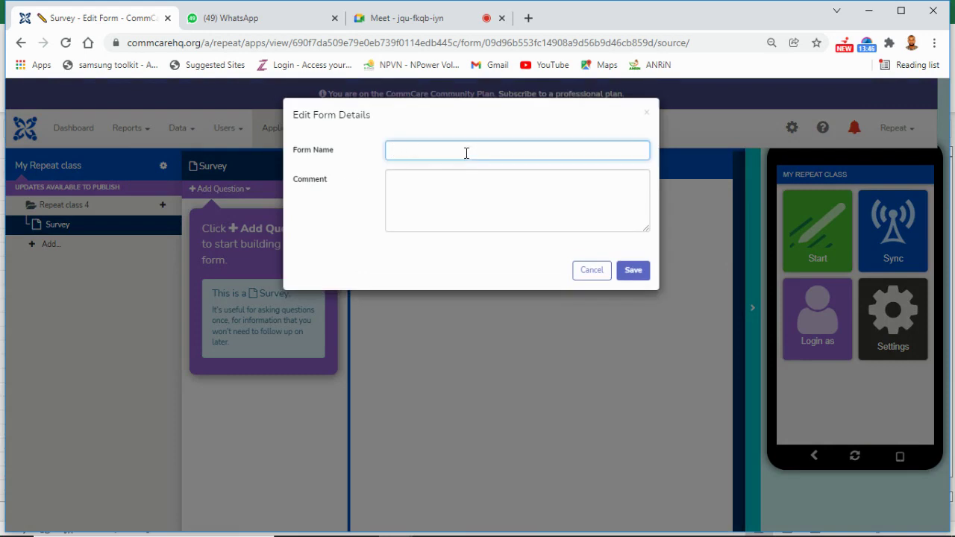
text(Class 4)
click(631, 273)
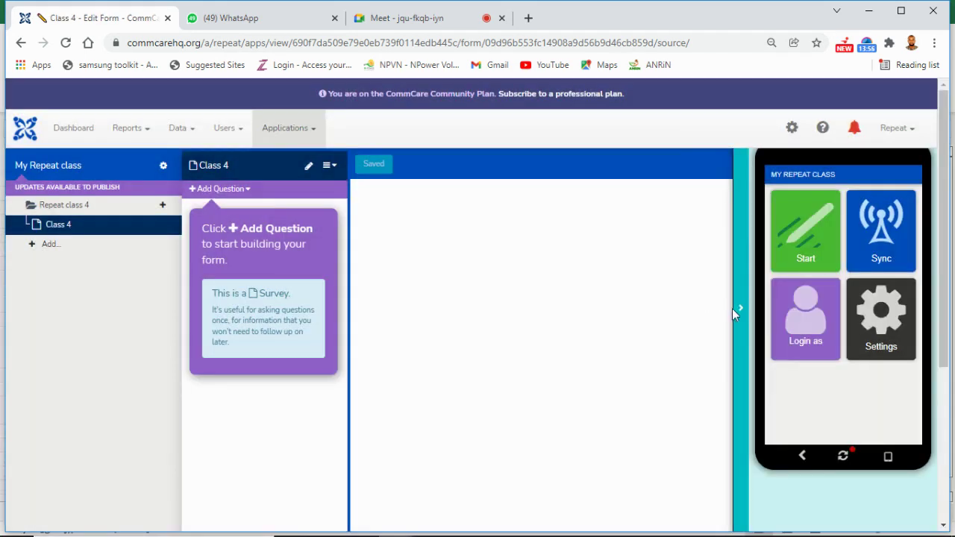
Step: Collapse the phone preview to widen the editor and show the Add Question type list
click(740, 316)
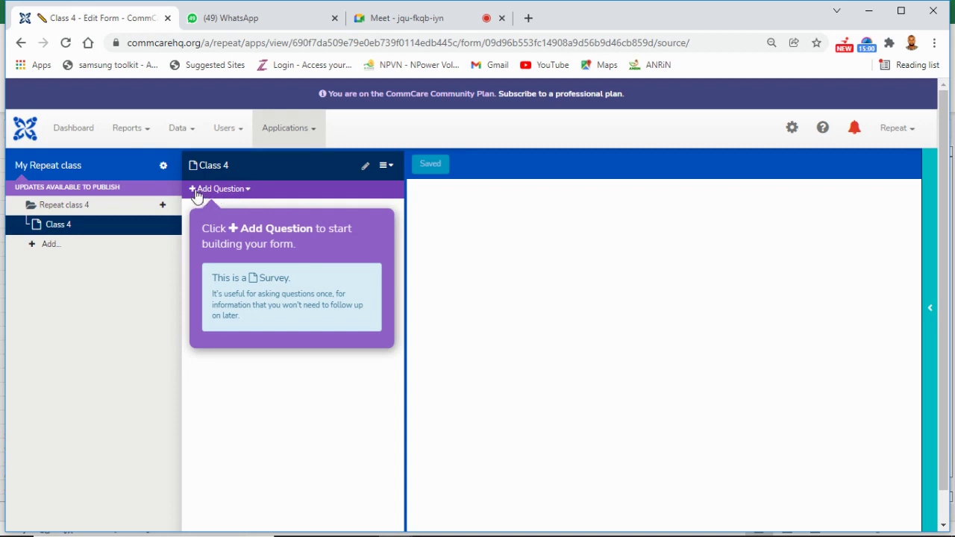
click(249, 194)
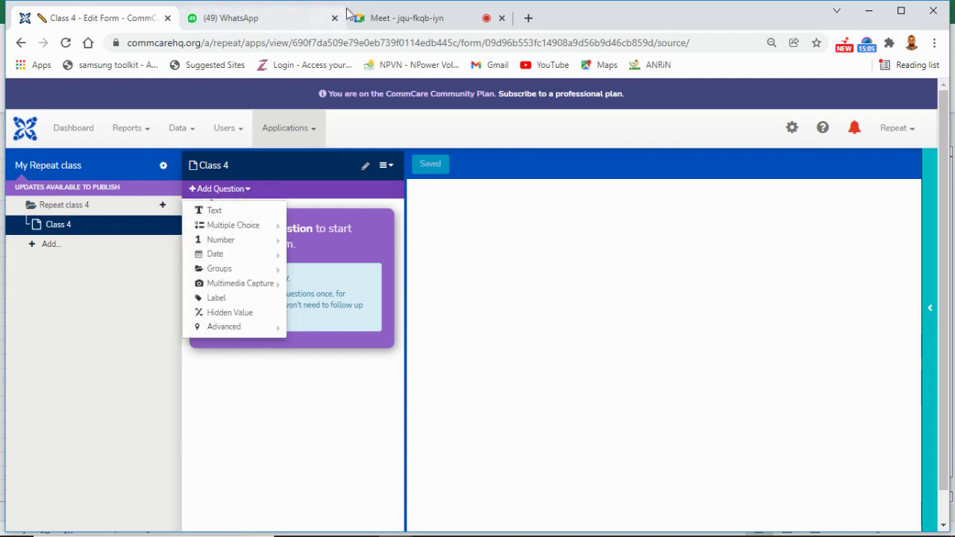
Step: Admit the waiting participant into the Google Meet call, then return to the Class 4 editor
click(373, 26)
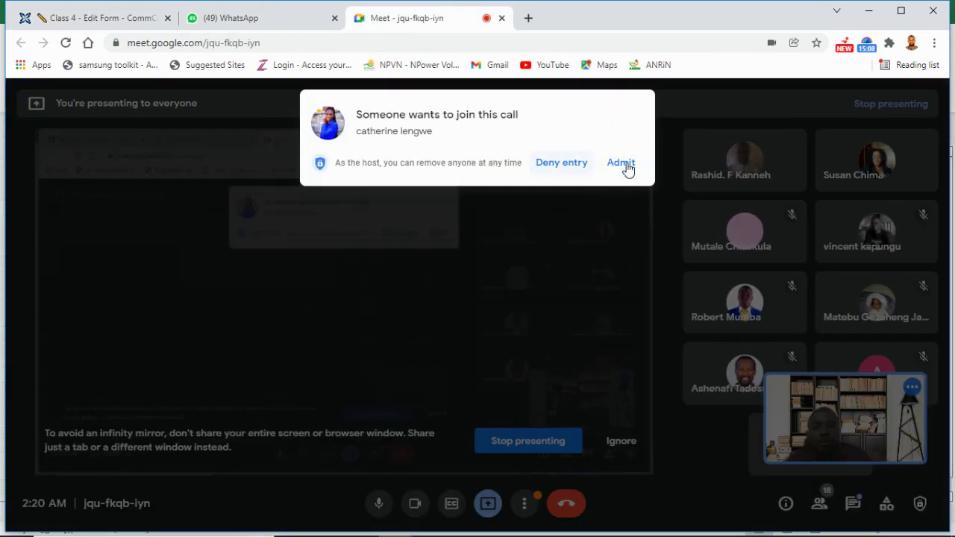
click(625, 166)
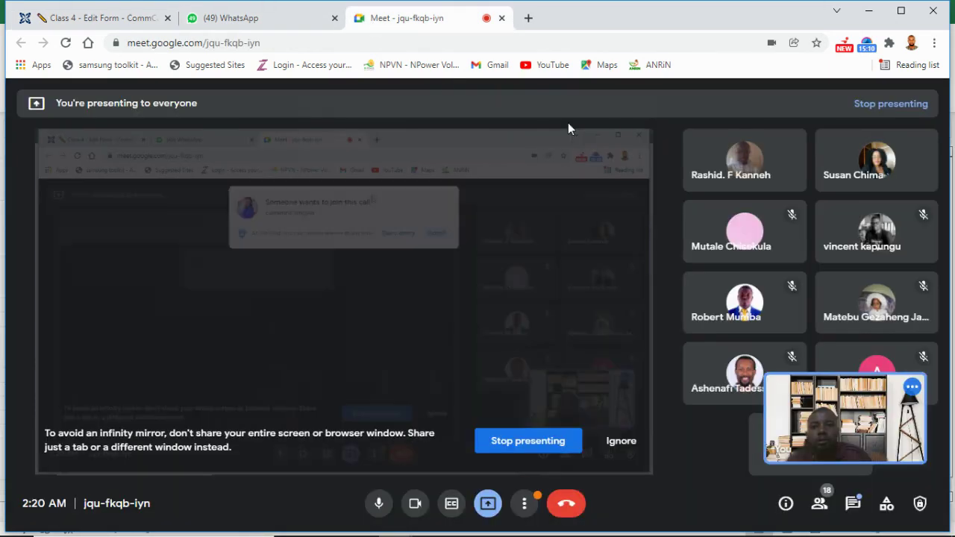
click(106, 26)
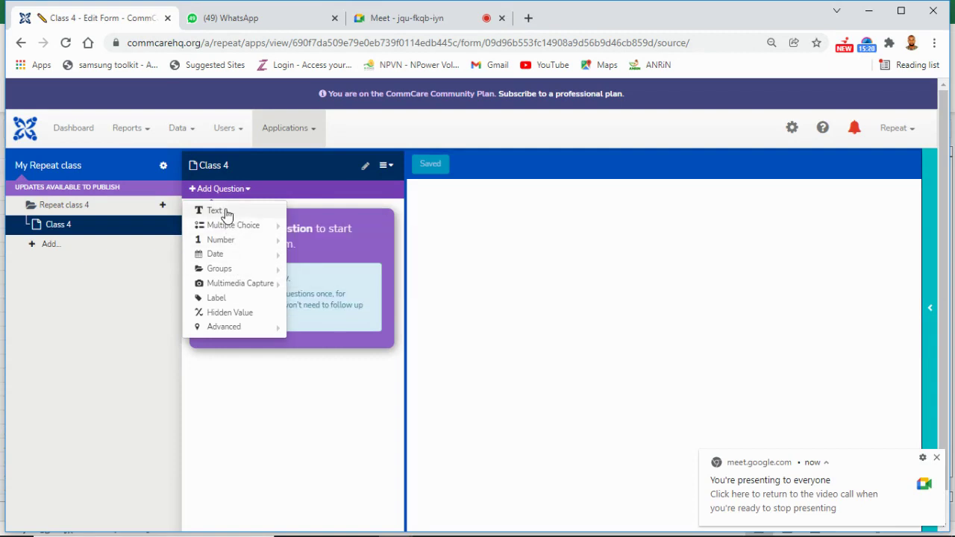
mouse_move(222, 242)
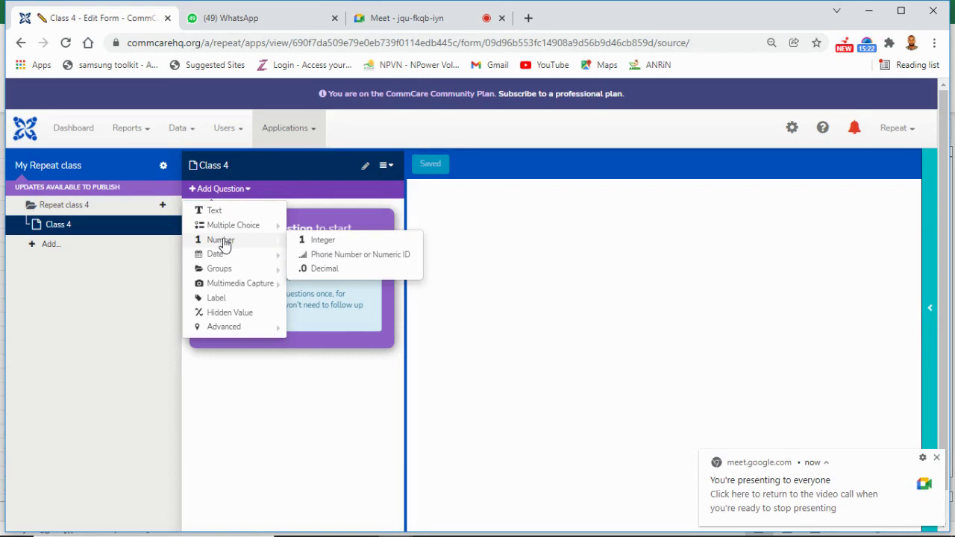
mouse_move(221, 273)
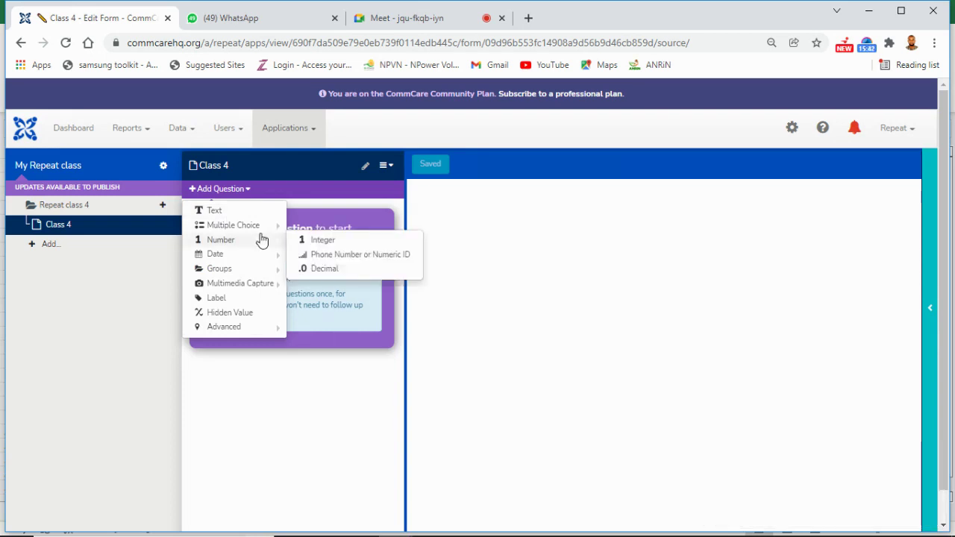
mouse_move(268, 227)
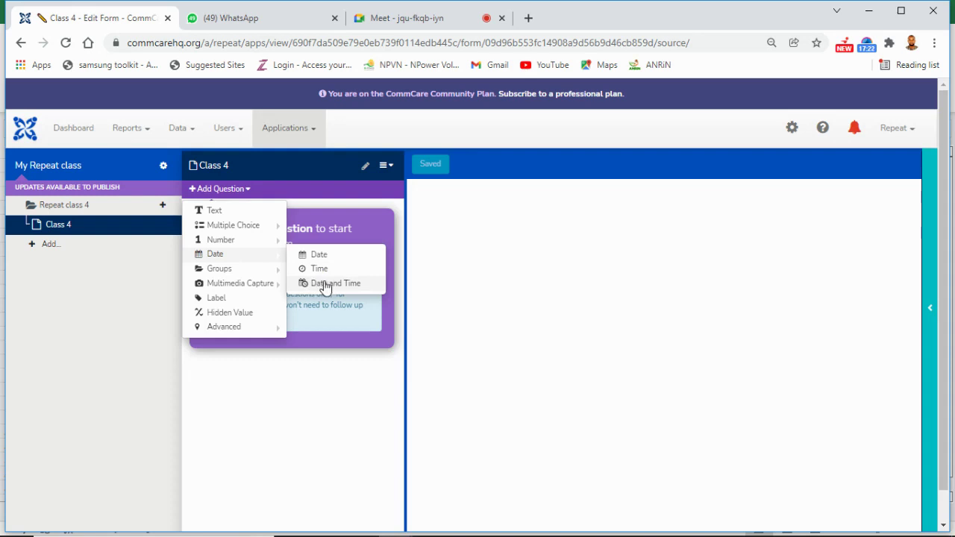
mouse_move(280, 276)
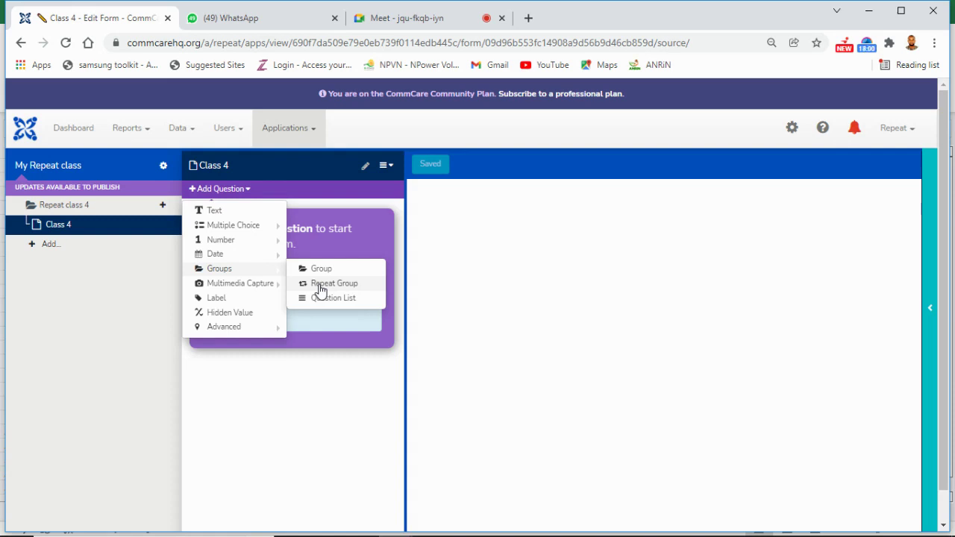
drag(319, 290, 346, 290)
click(346, 289)
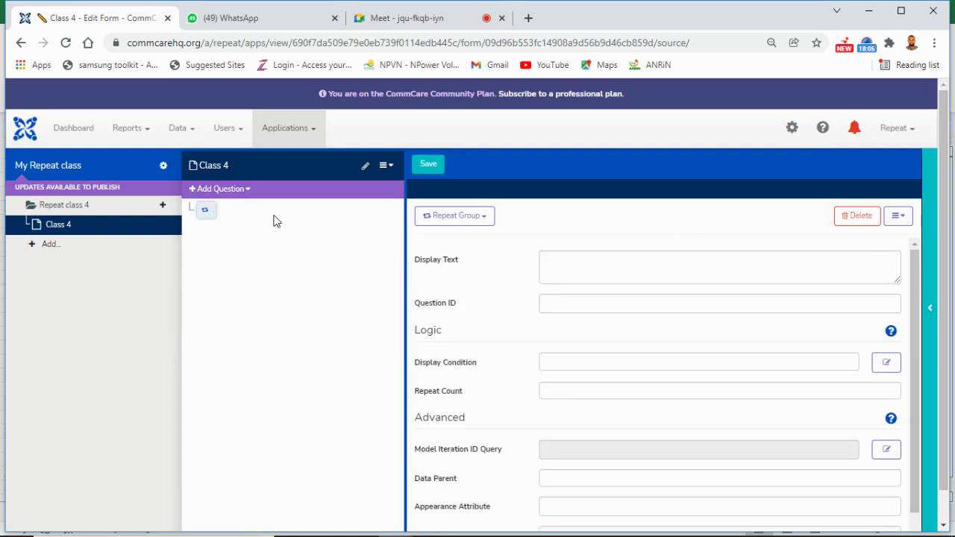
click(851, 221)
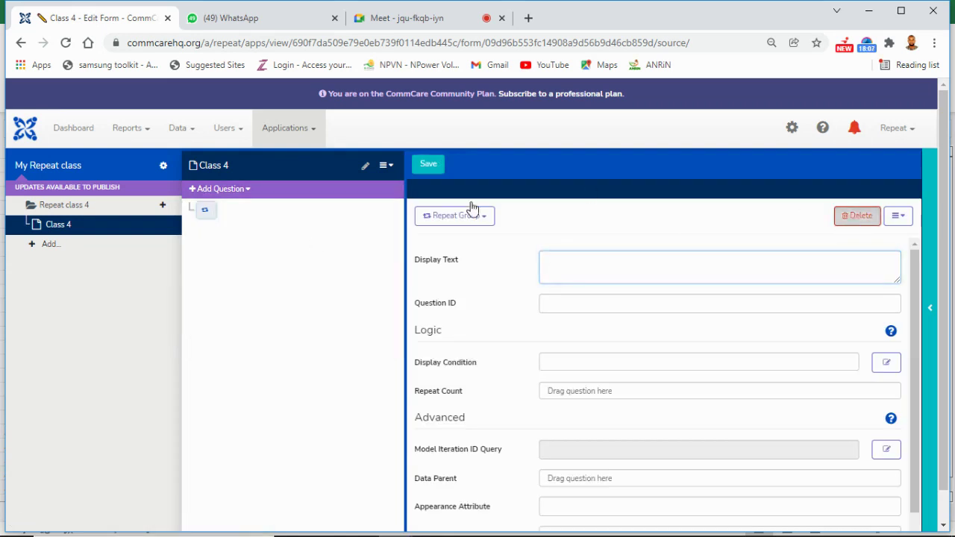
click(250, 191)
mouse_move(256, 270)
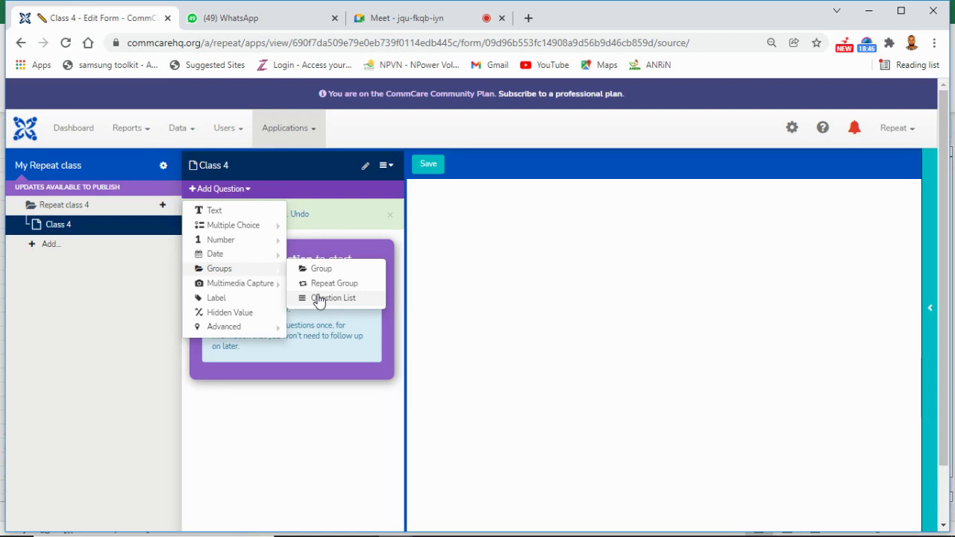
Step: Close the question type list, dismiss the deleted-question notice, and reopen the Add Question list
mouse_move(278, 290)
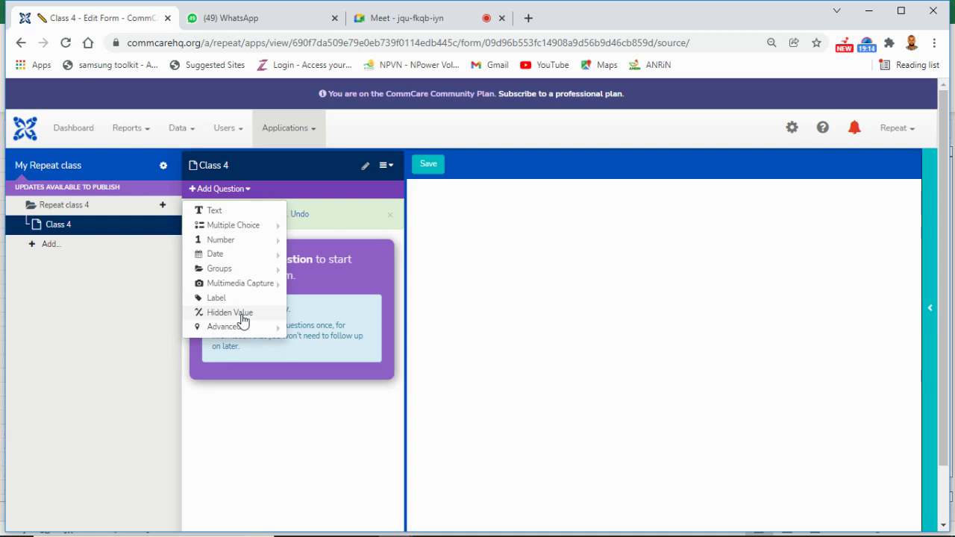
mouse_move(253, 326)
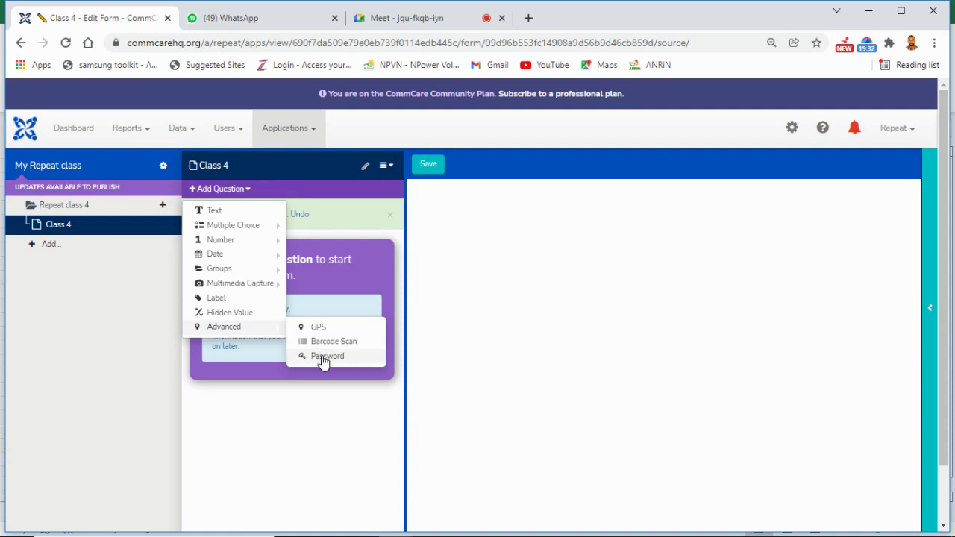
click(443, 347)
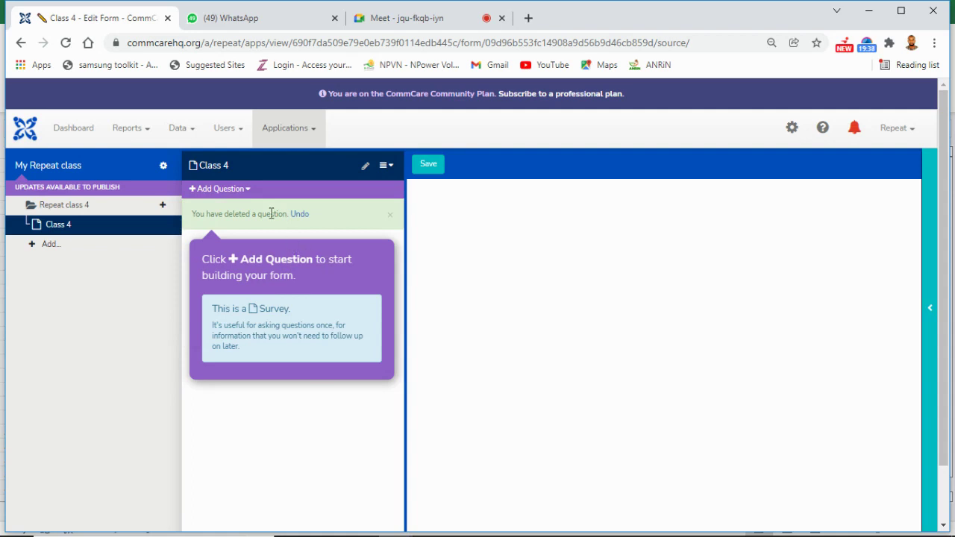
click(391, 217)
click(250, 191)
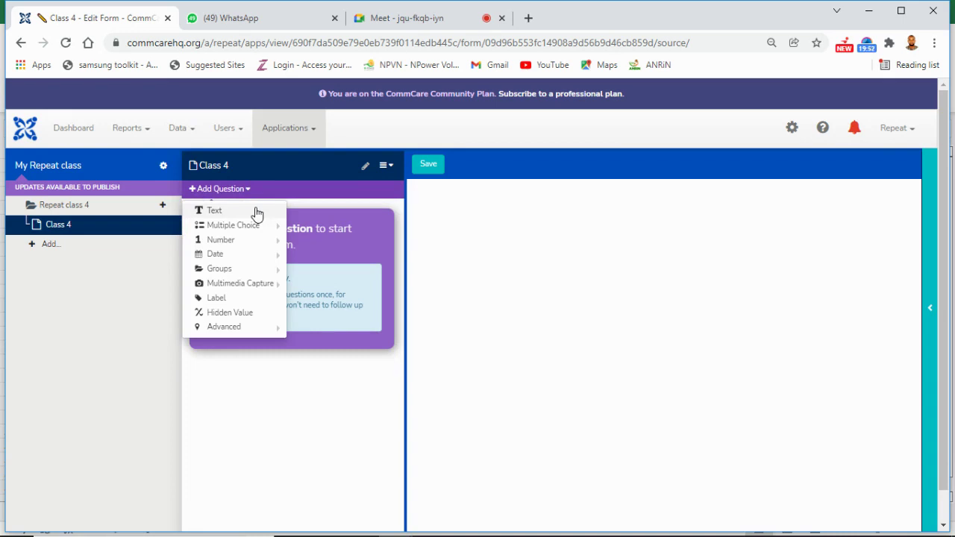
Step: Add a Text question labelled 'Name' as the form's first question
click(237, 212)
click(576, 274)
text(N)
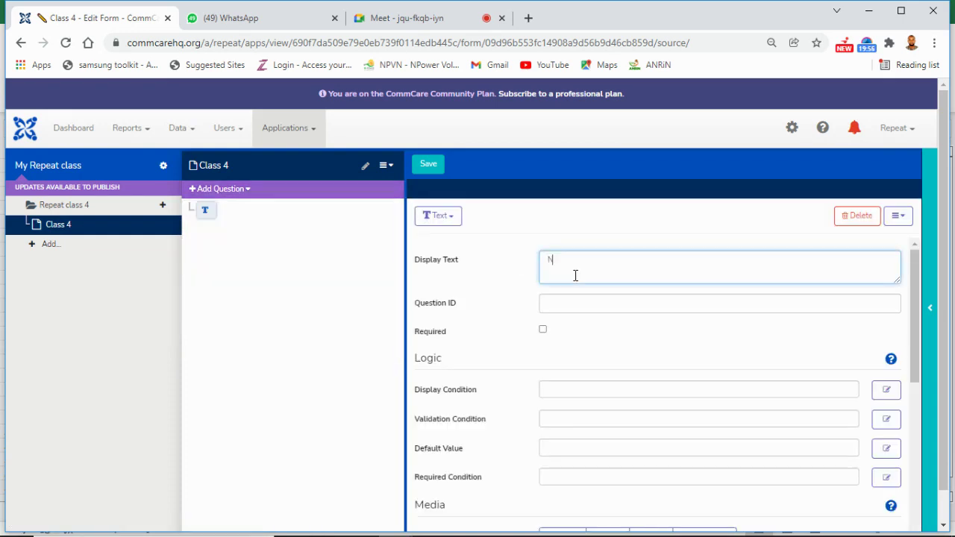
text(mae)
key(BackSpace)
key(BackSpace)
key(BackSpace)
text(ame)
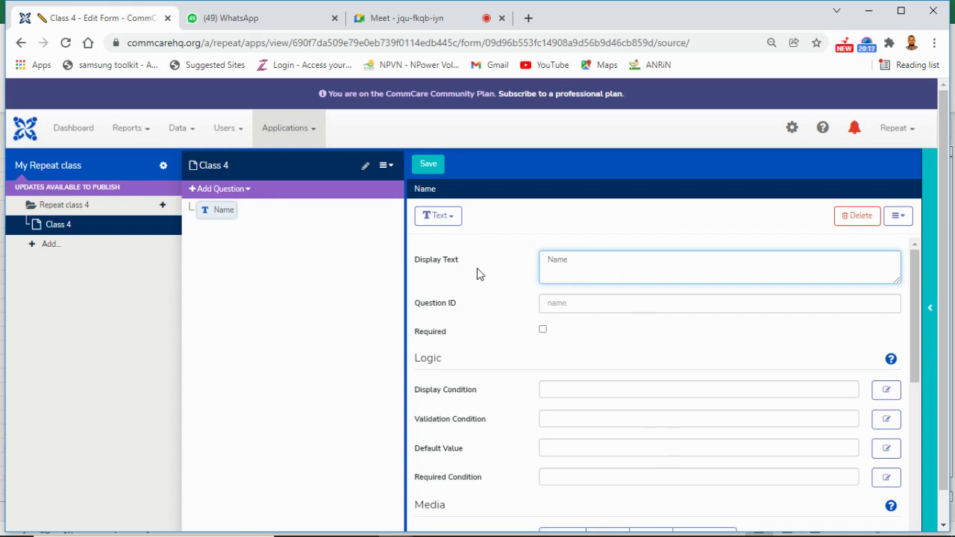
click(573, 304)
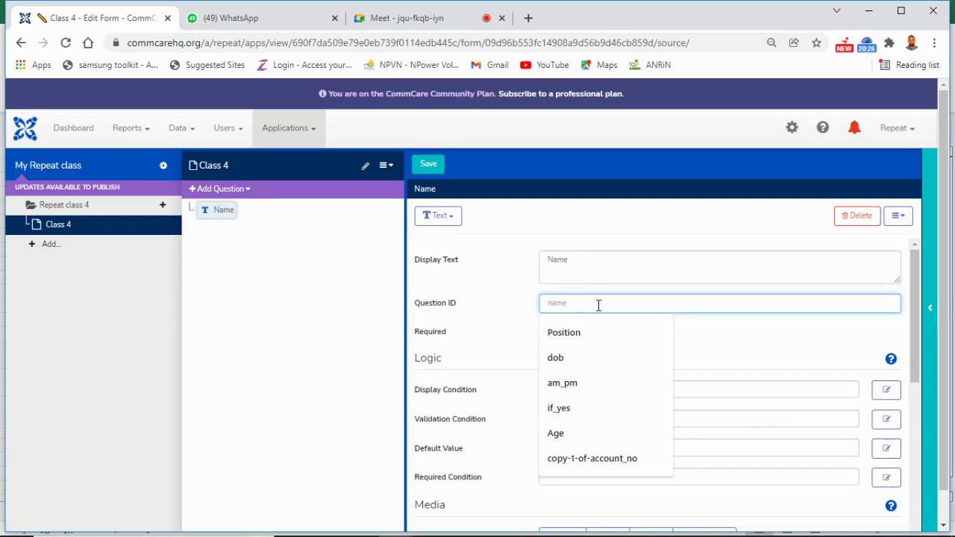
Step: Tick Required for the Name question, dismissing the question ID suggestions
click(693, 345)
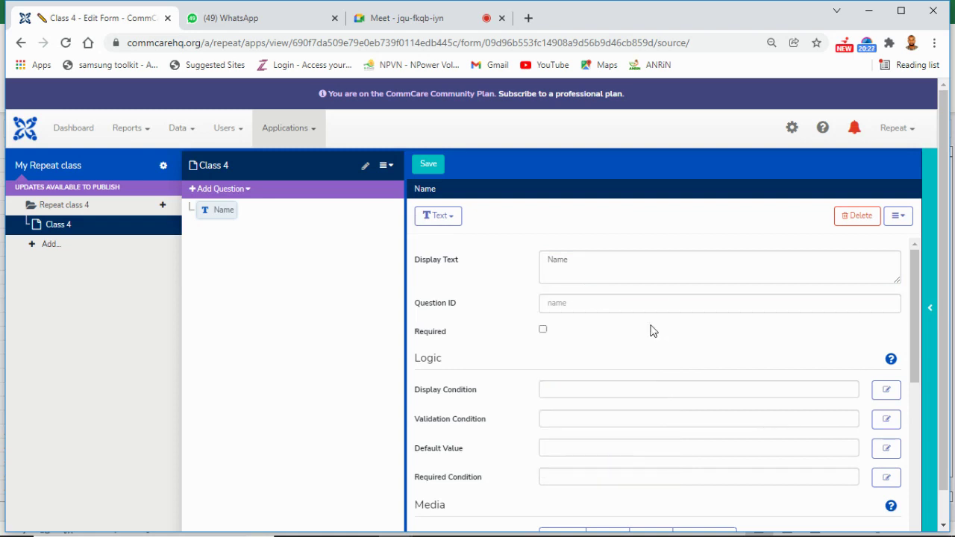
click(595, 308)
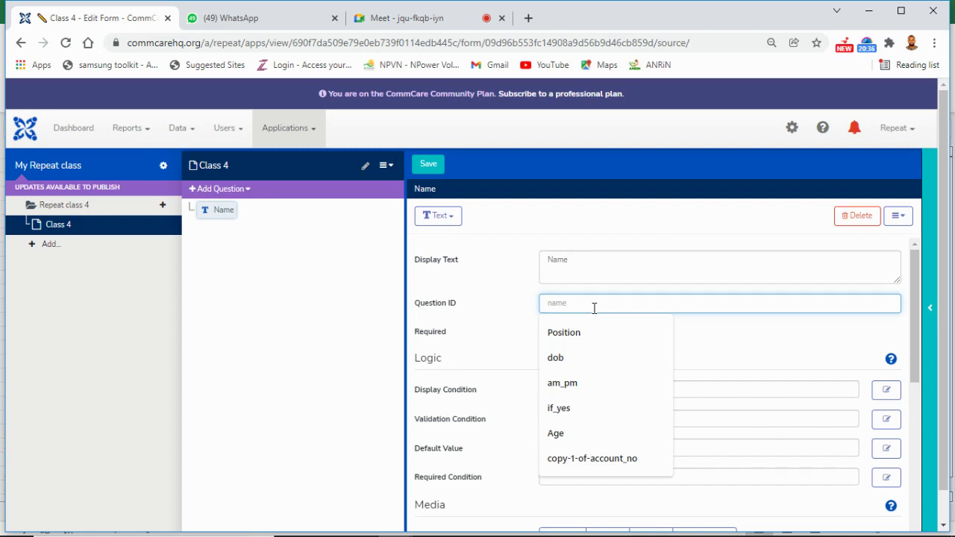
click(709, 357)
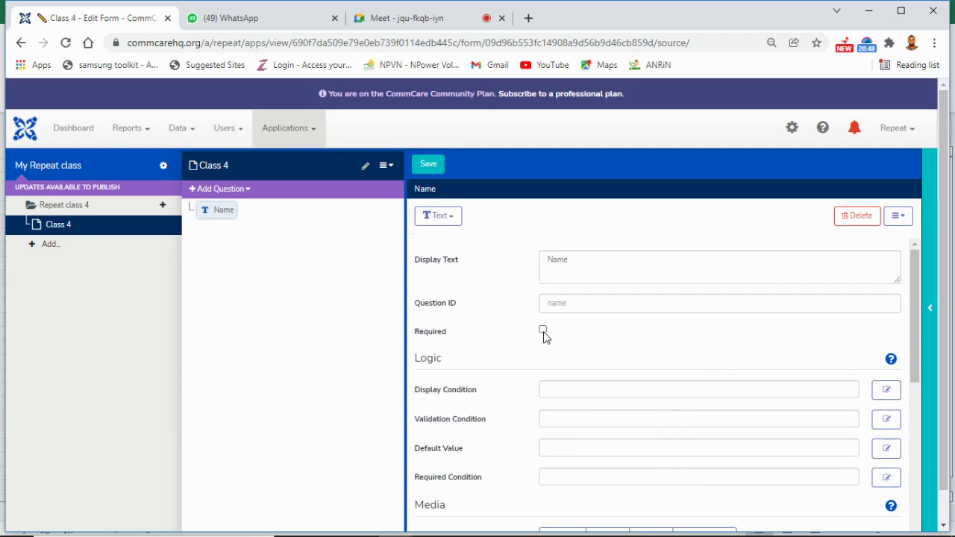
click(543, 330)
drag(918, 334, 916, 308)
click(904, 227)
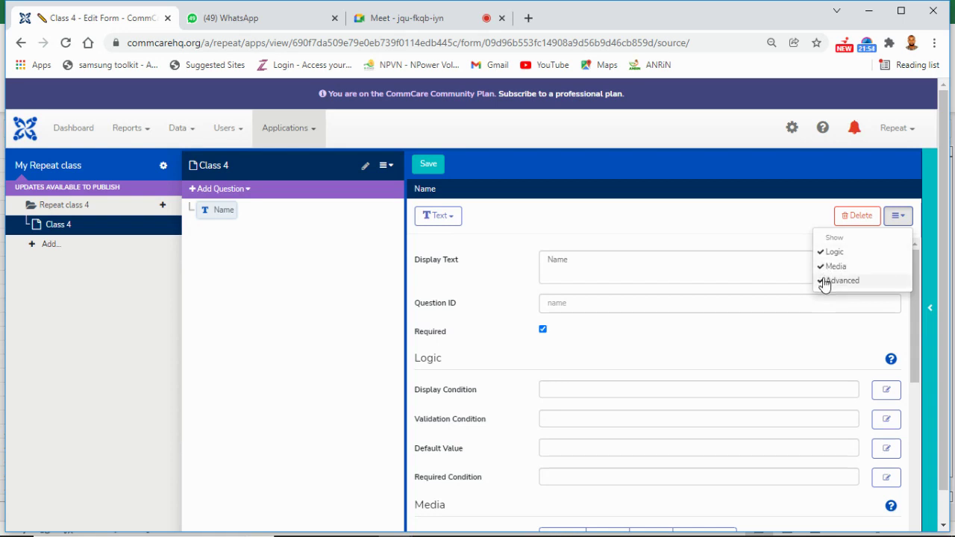
click(715, 241)
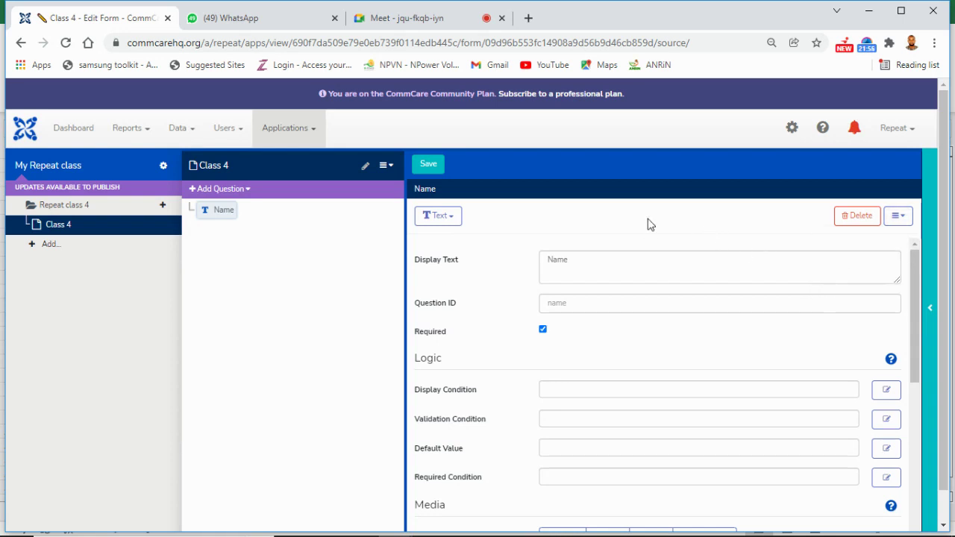
Step: Add a second Text question and start relabelling the first one as 'First Nme'
click(244, 193)
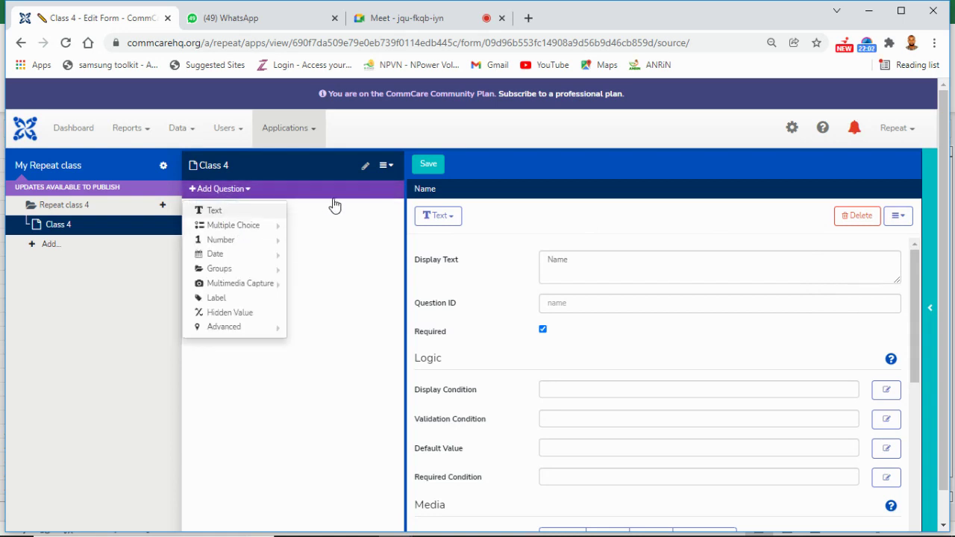
key(Return)
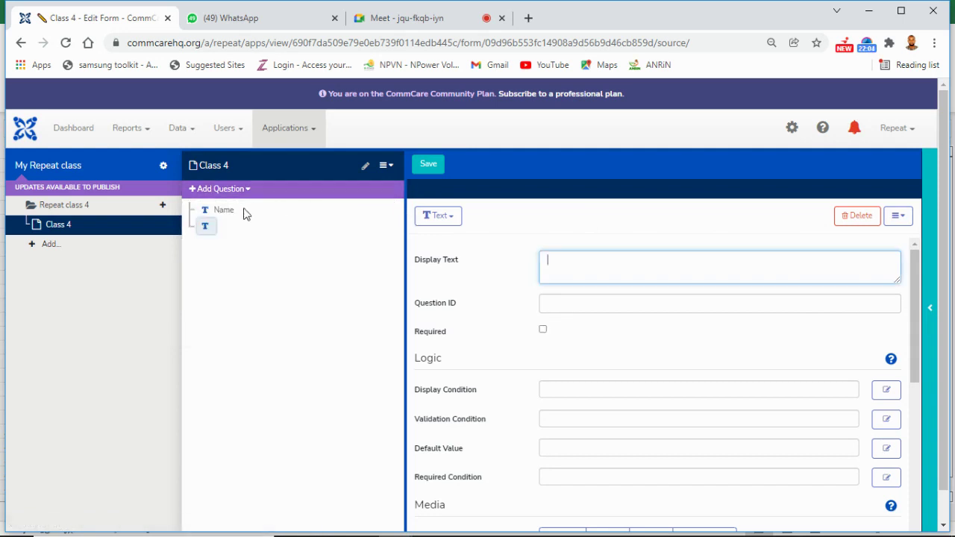
click(231, 214)
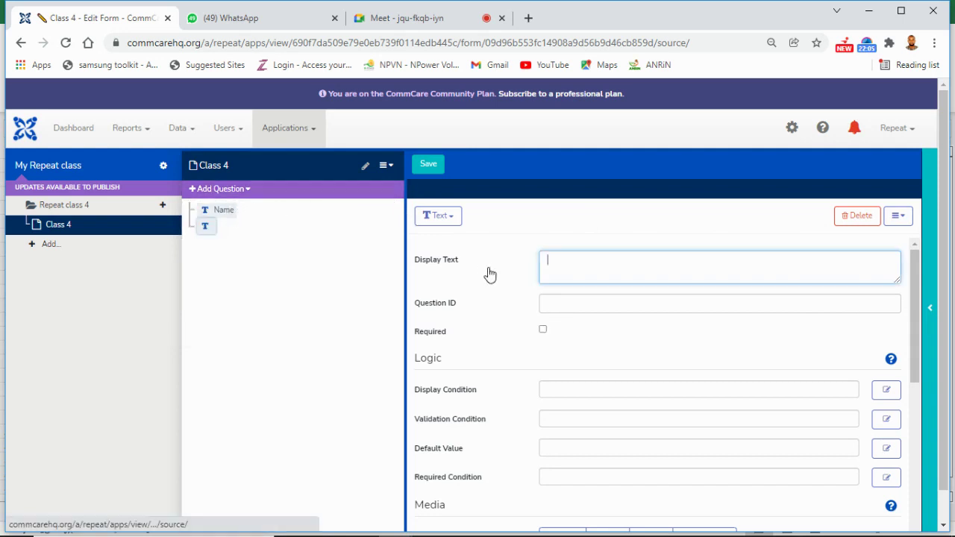
click(574, 257)
key(BackSpace)
key(BackSpace)
key(BackSpace)
key(BackSpace)
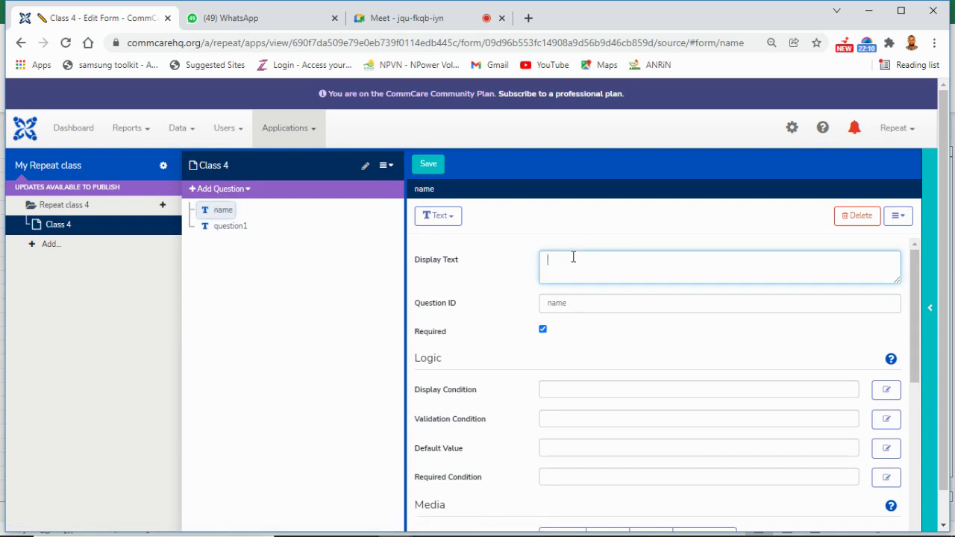
text(First Nme)
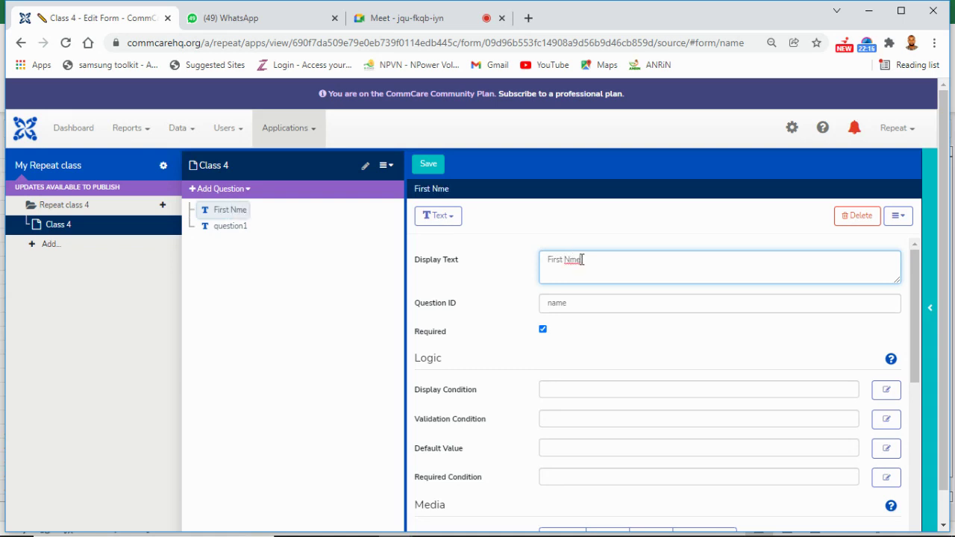
Step: Correct the labels to 'First Name:' and 'Last Name'
key(BackSpace)
key(BackSpace)
text(ame:)
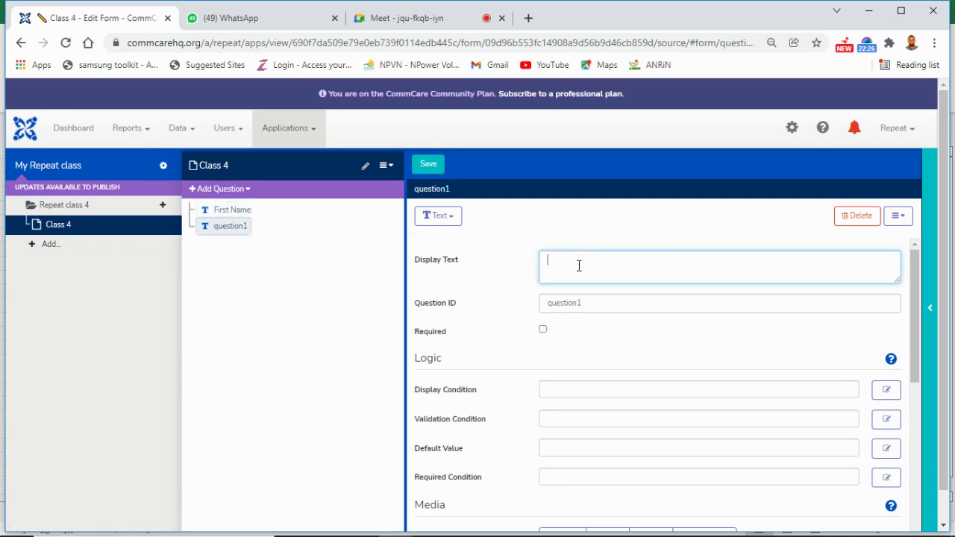
text(Lawst)
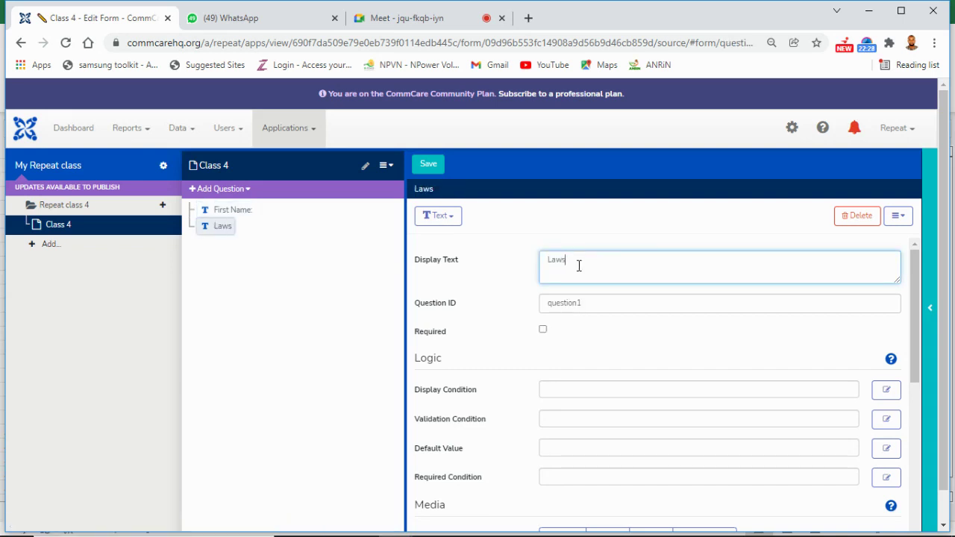
key(BackSpace)
key(BackSpace)
key(BackSpace)
text(st Nm)
key(BackSpace)
text(ame)
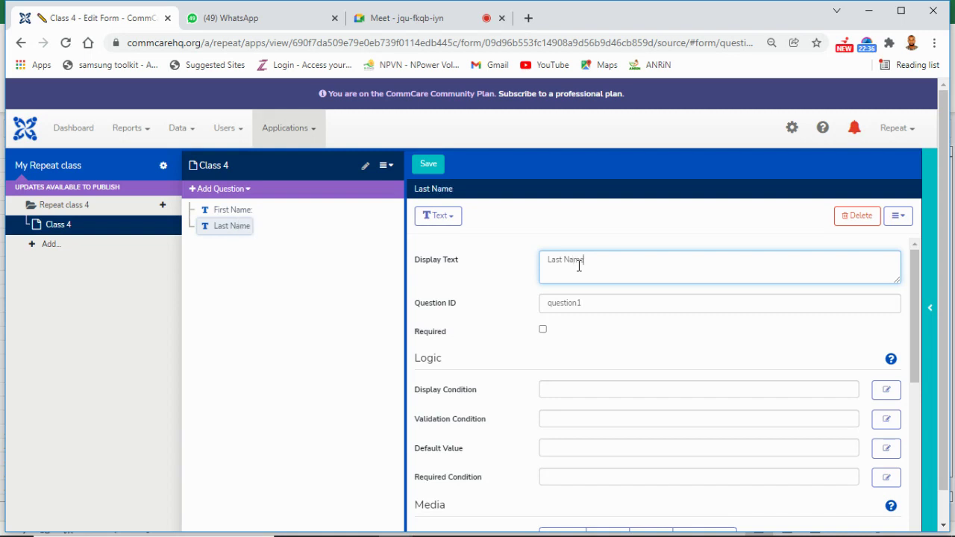
Step: Change the second question's ID from question1 to last_name and mark it required
click(596, 306)
key(BackSpace)
key(BackSpace)
key(BackSpace)
key(BackSpace)
key(BackSpace)
key(BackSpace)
key(BackSpace)
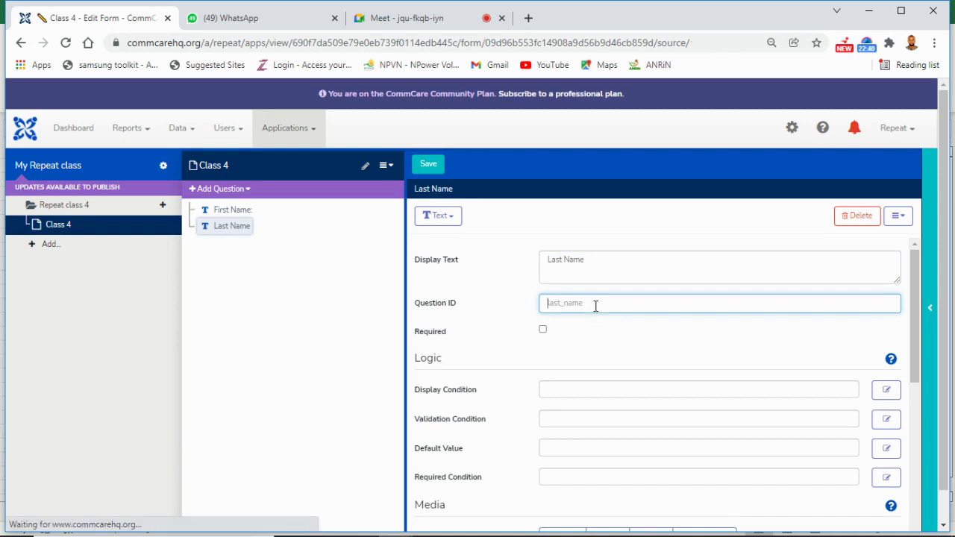
text(la)
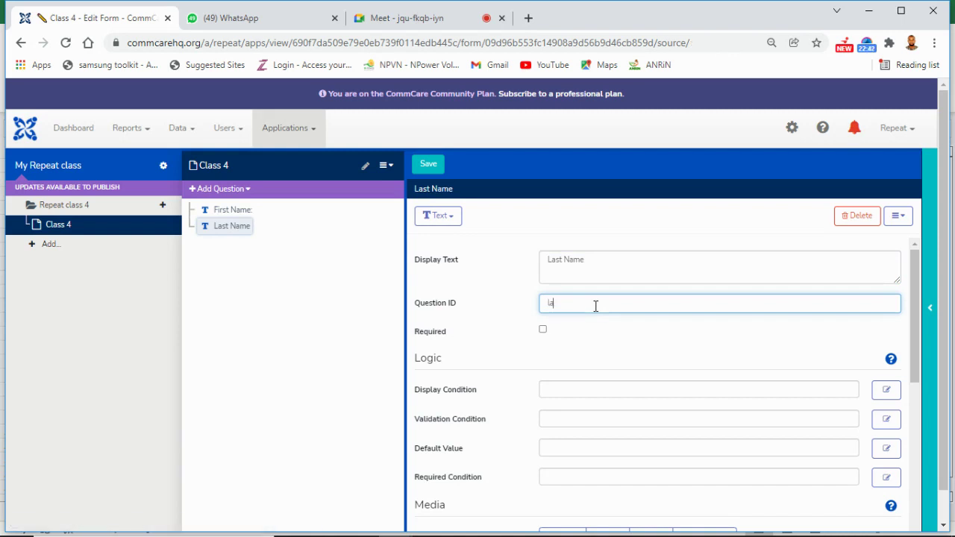
text(st_name)
click(547, 332)
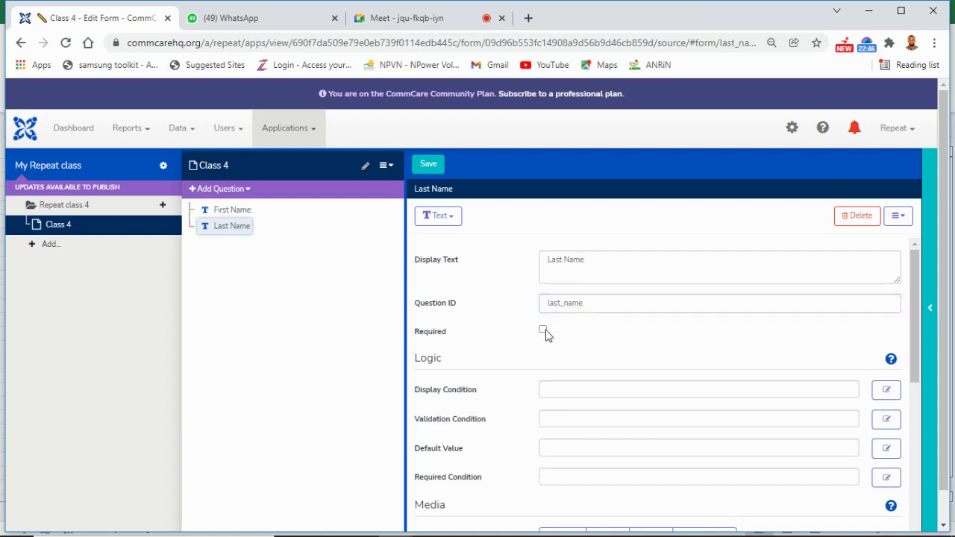
Step: Add a required Date question labelled 'Date of Birth'
click(249, 191)
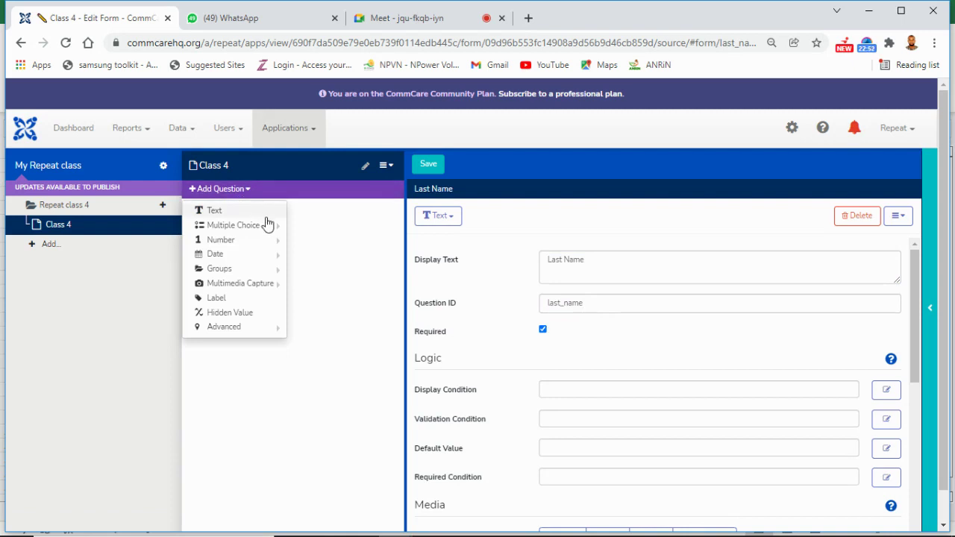
mouse_move(276, 254)
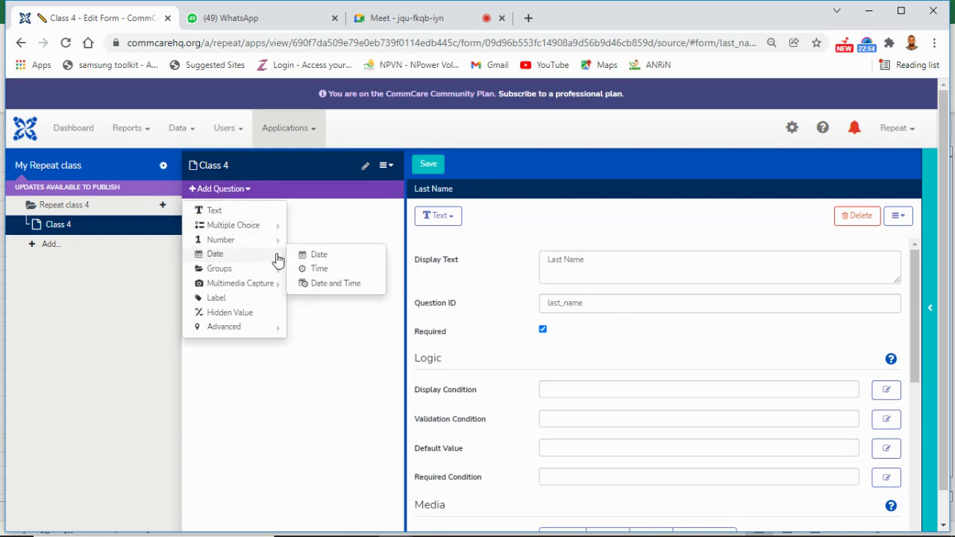
click(319, 256)
click(618, 257)
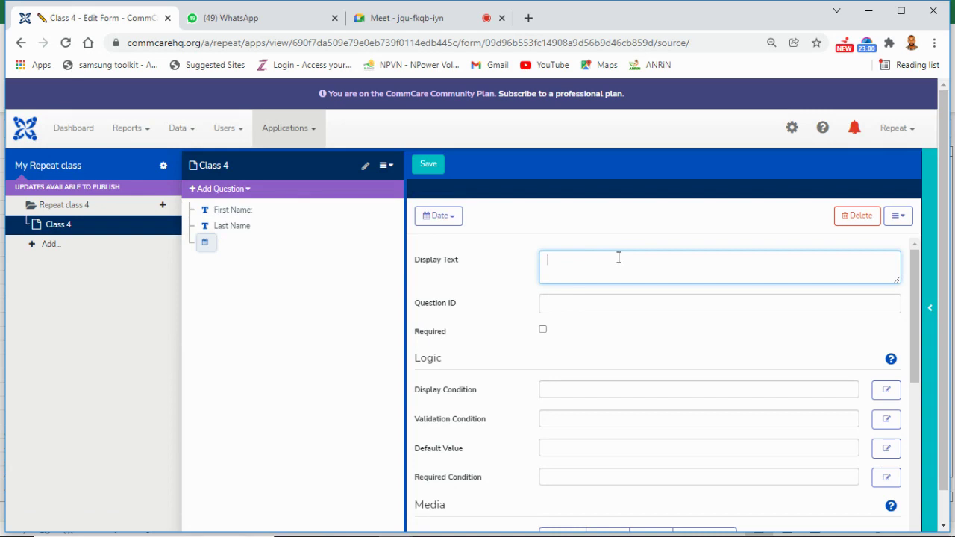
text(Date of)
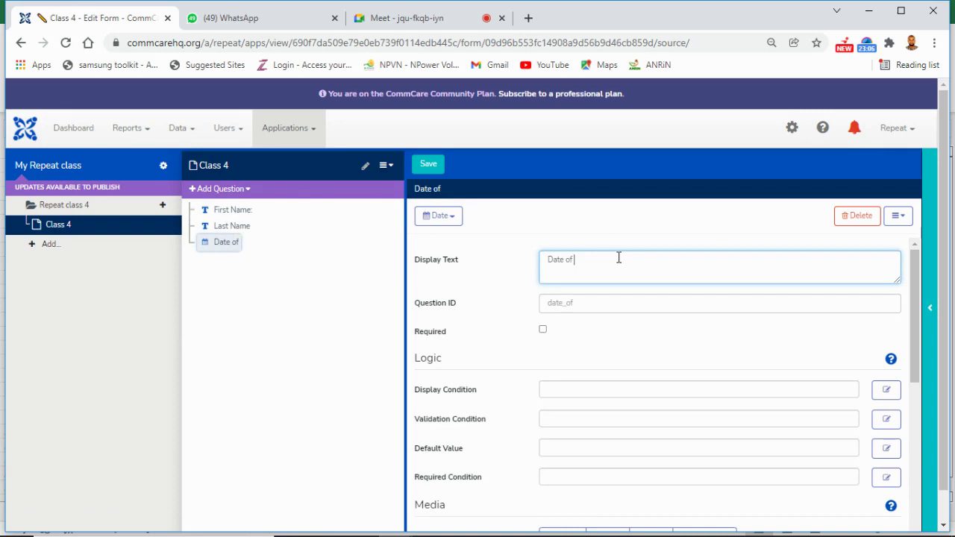
text( Birth)
click(545, 331)
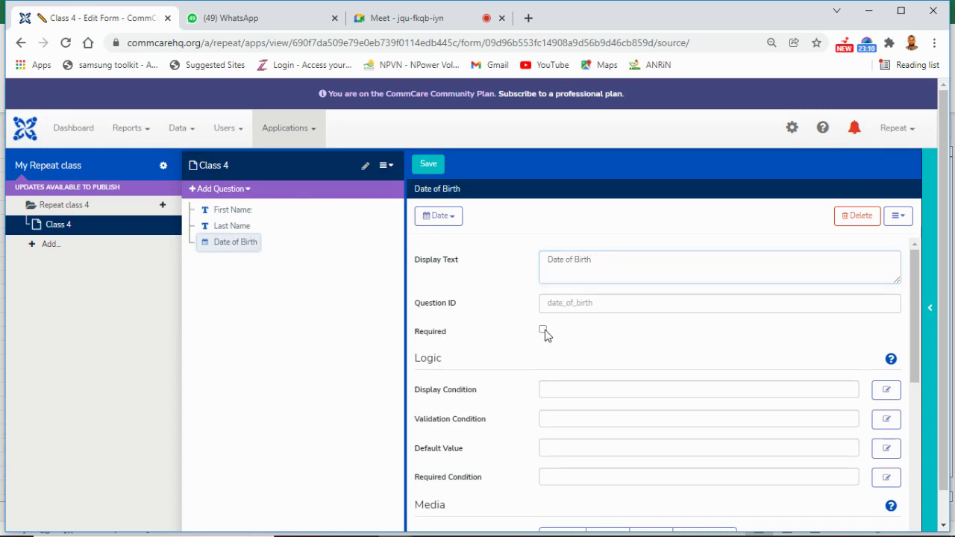
click(245, 191)
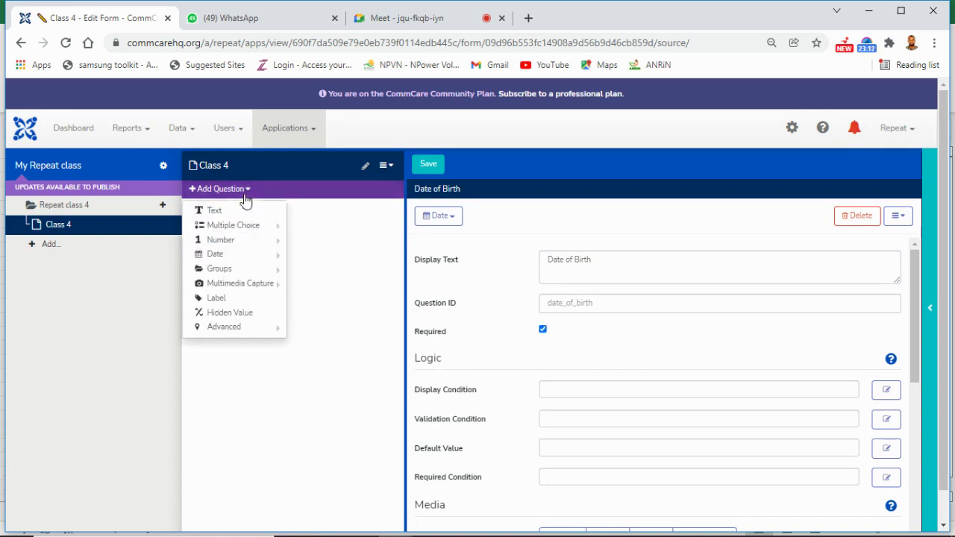
Step: Add a Phone Number question with the display text 'Phone No:'
mouse_move(267, 235)
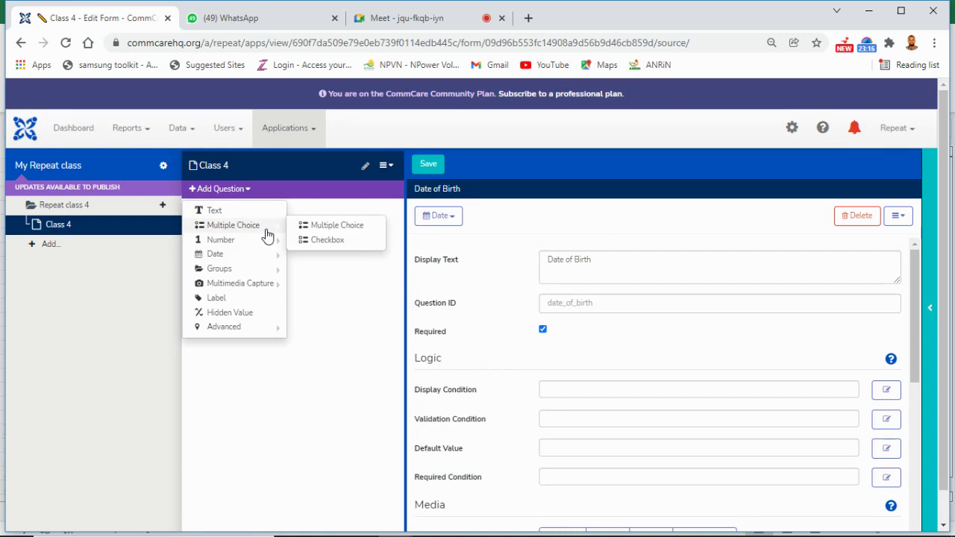
mouse_move(273, 273)
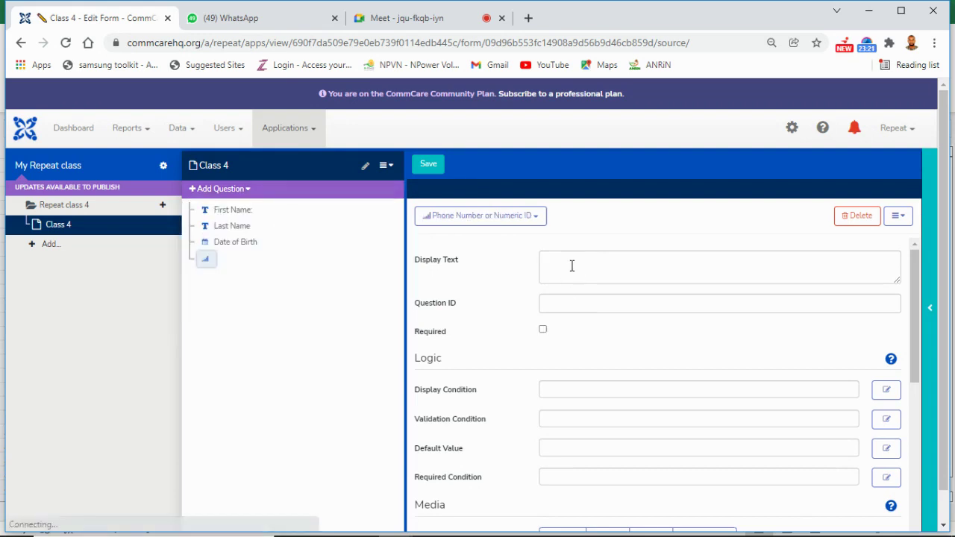
click(569, 263)
text(Phone)
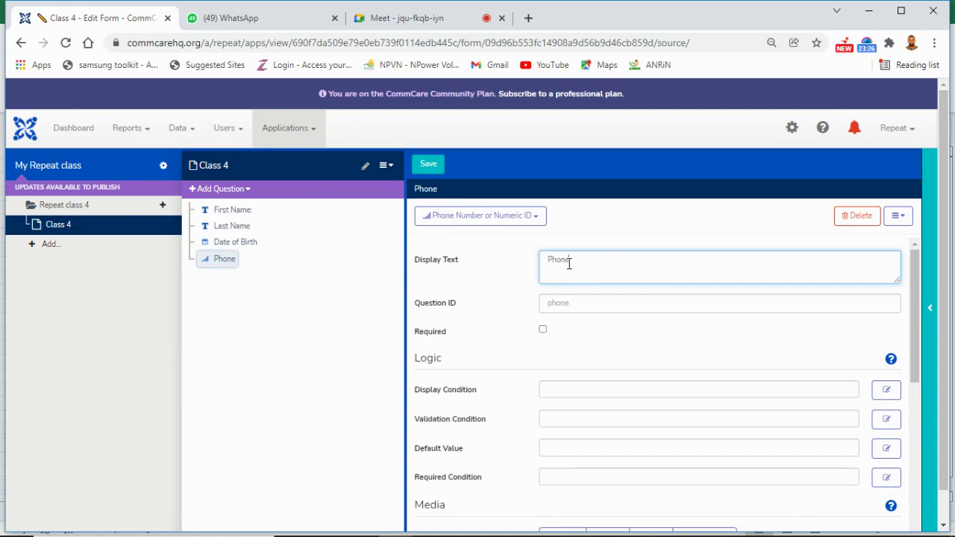
text( No:)
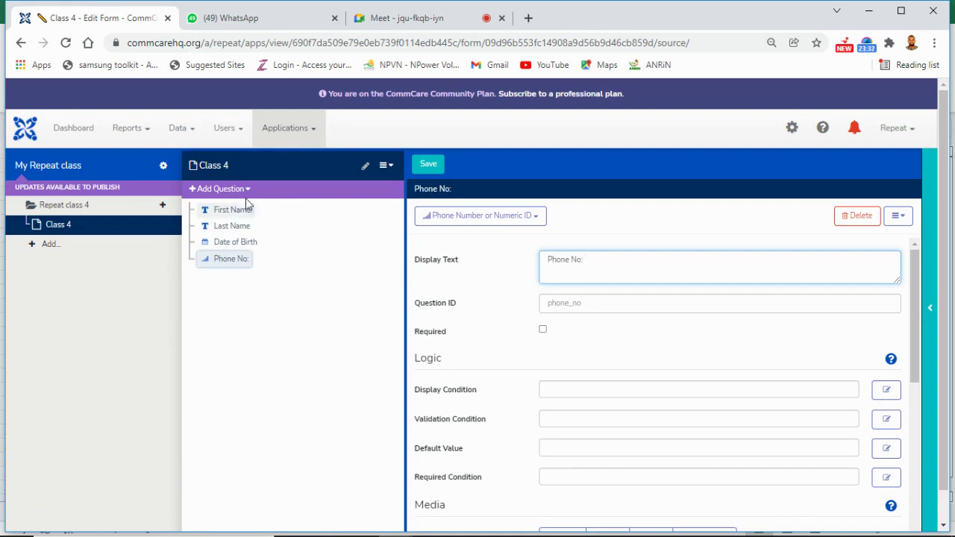
click(246, 189)
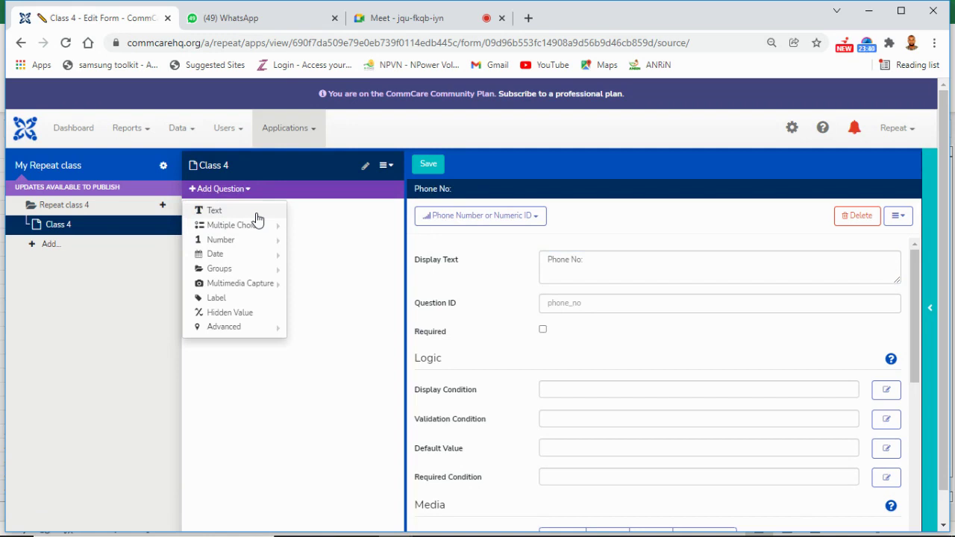
Step: Add a required multiple-choice question labelled 'Gender'
mouse_move(273, 227)
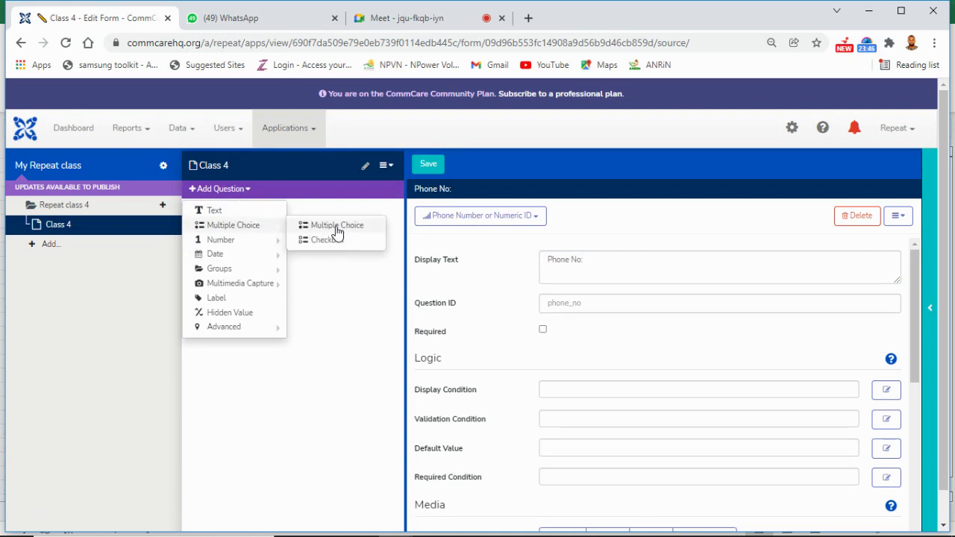
click(337, 226)
click(551, 259)
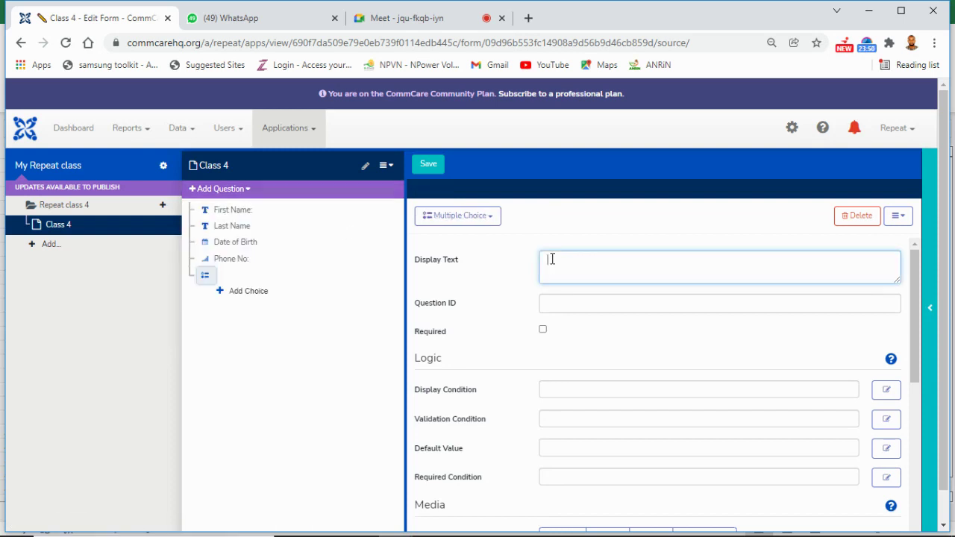
text(Gender)
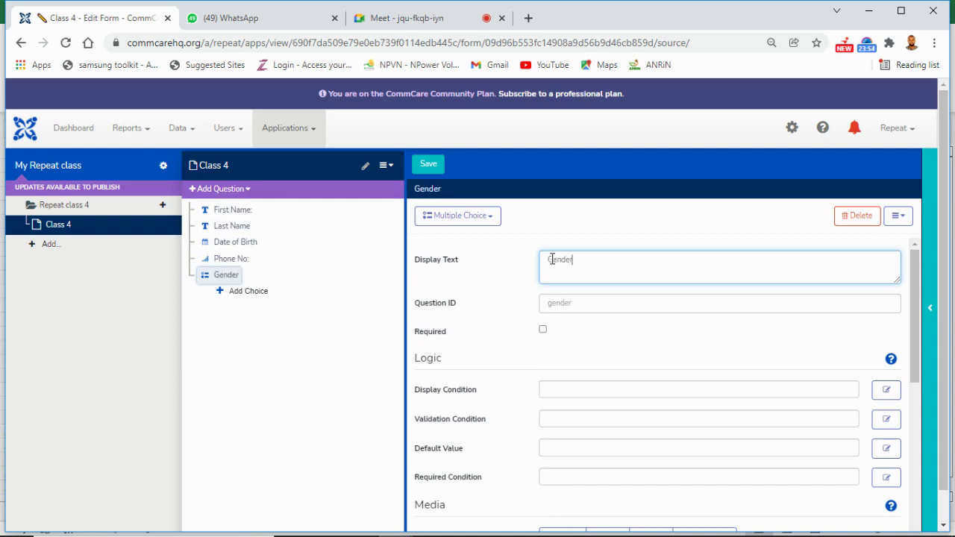
click(543, 330)
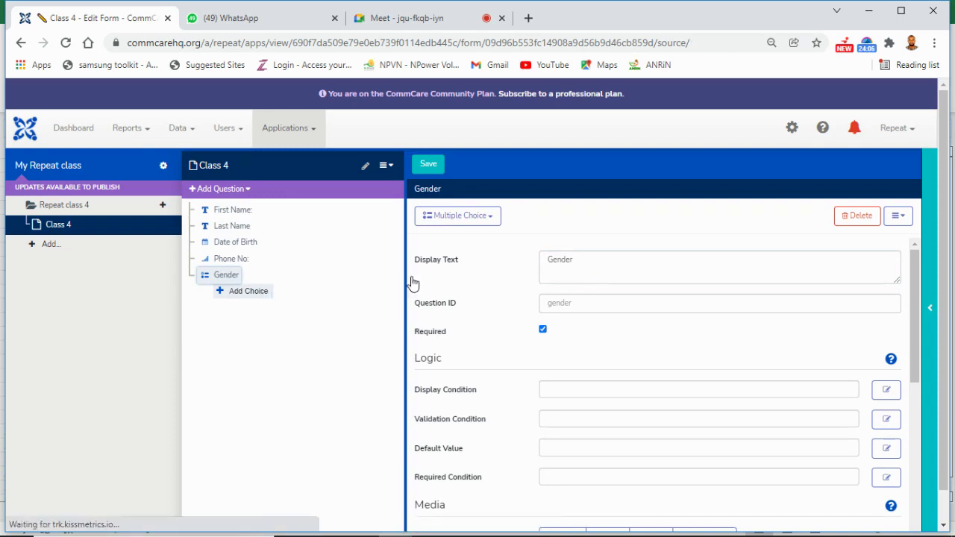
Step: Give the Gender question its first choice, 'Male'
click(248, 291)
click(565, 263)
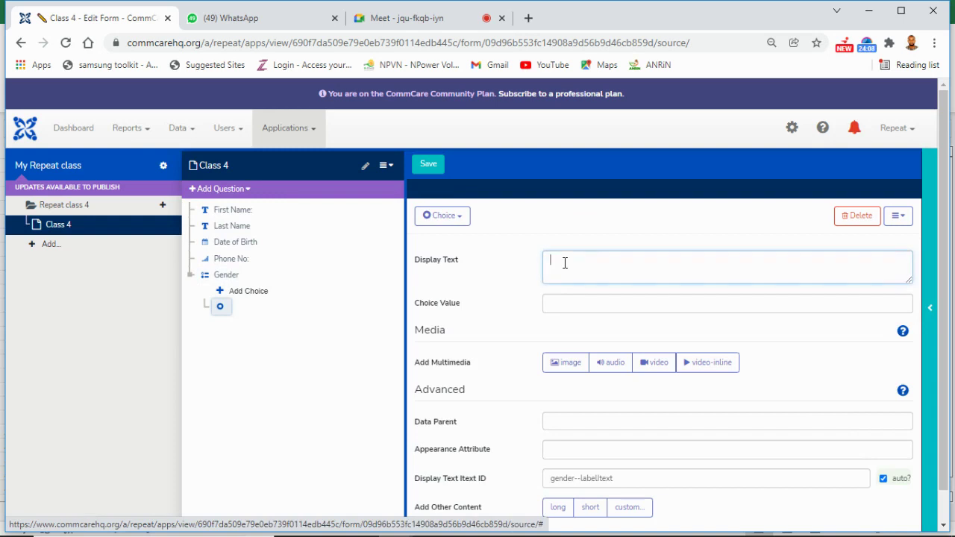
text(Male)
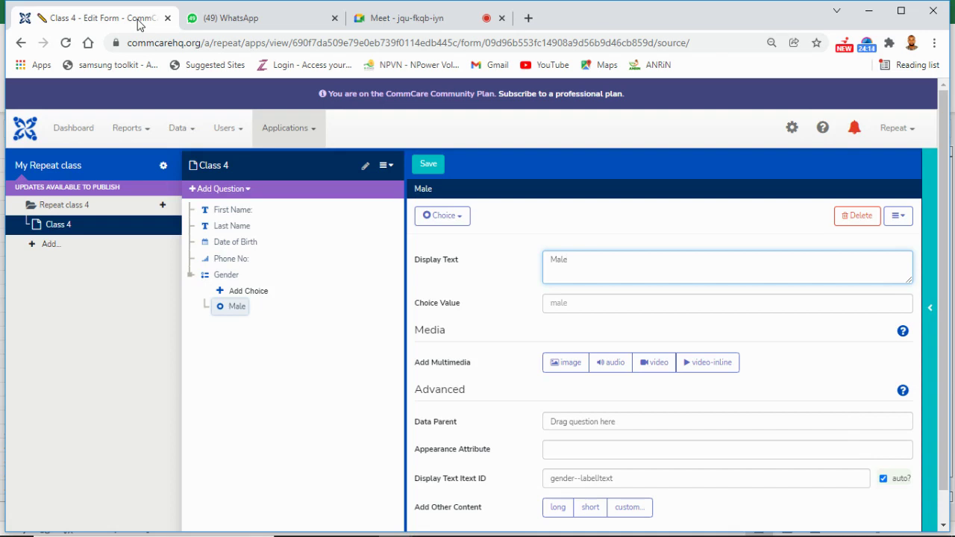
Step: Admit the waiting participant into the Google Meet call, then return to the form
click(403, 18)
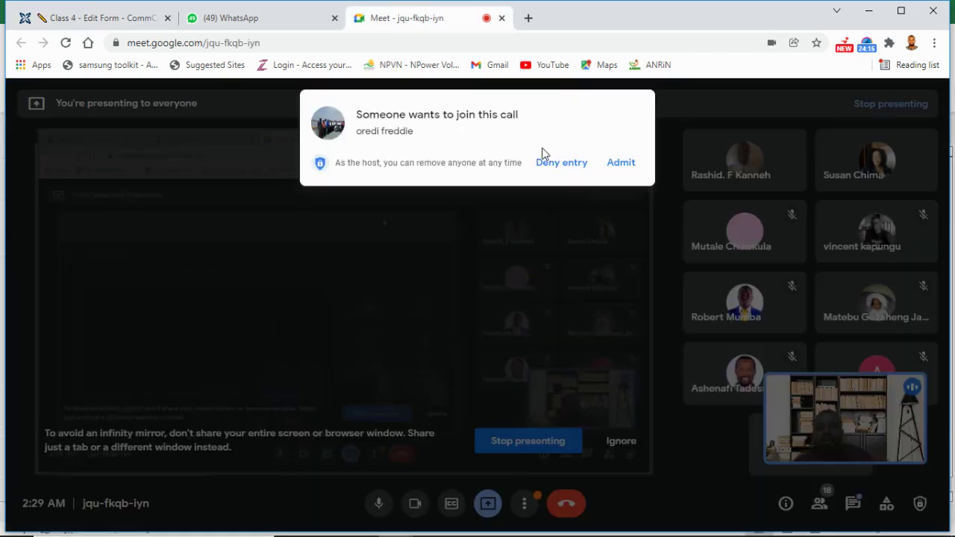
click(627, 169)
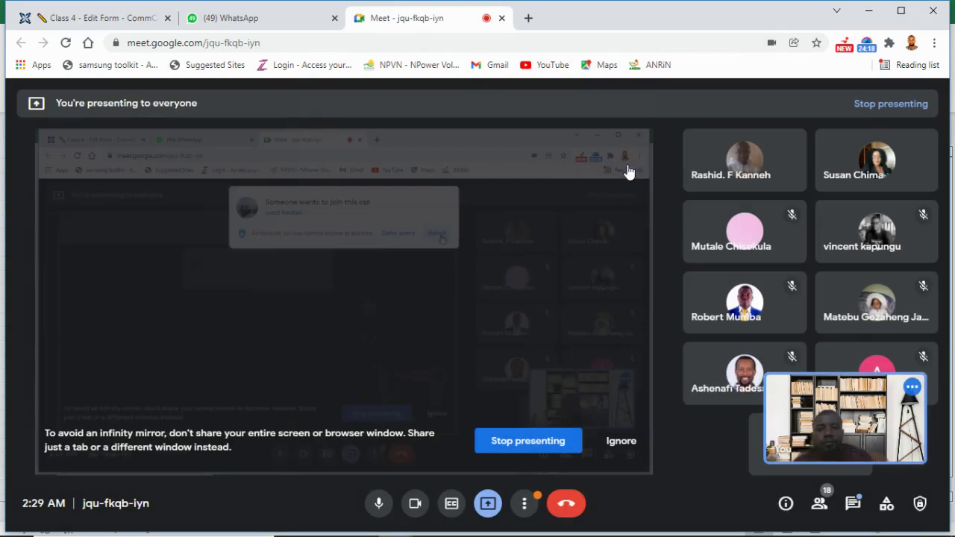
click(90, 23)
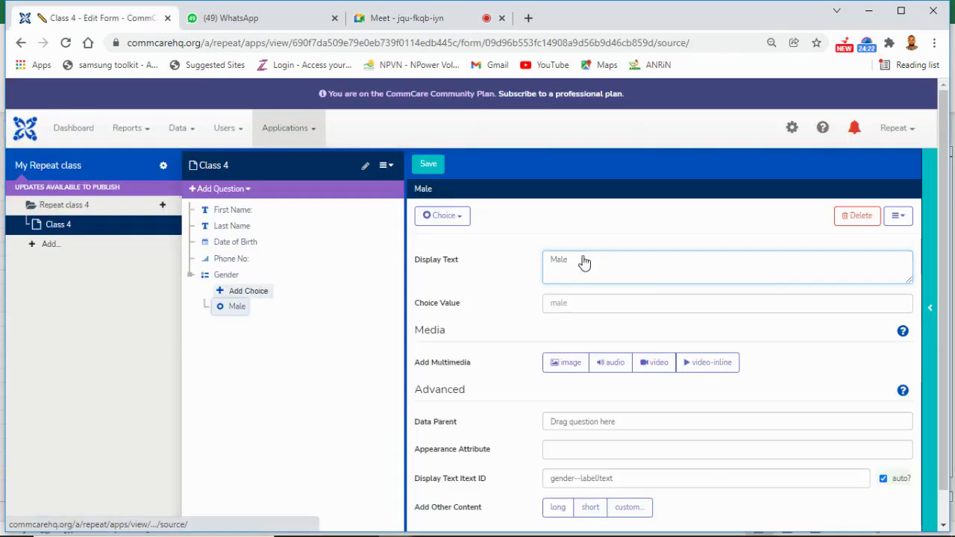
Step: Add 'Female' as a second choice under Gender
key(Return)
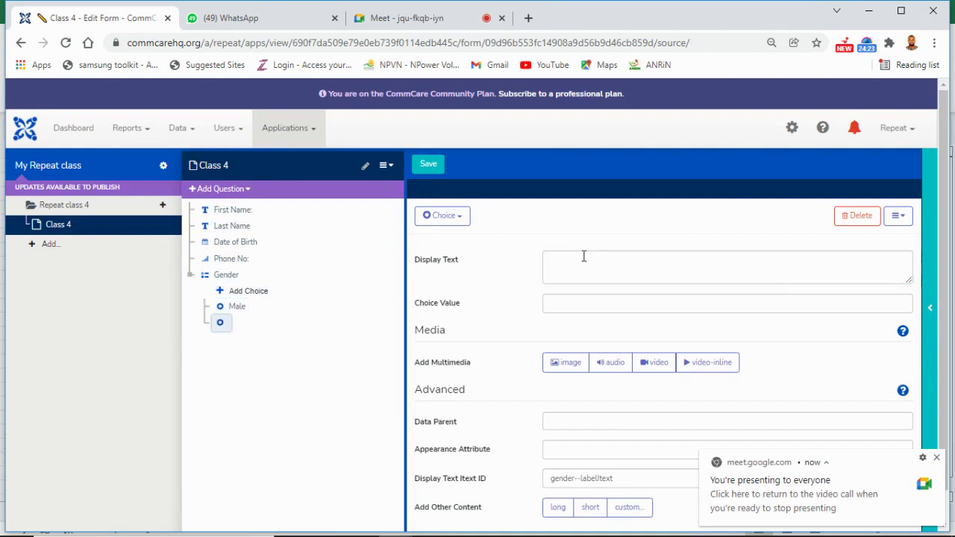
text(Female)
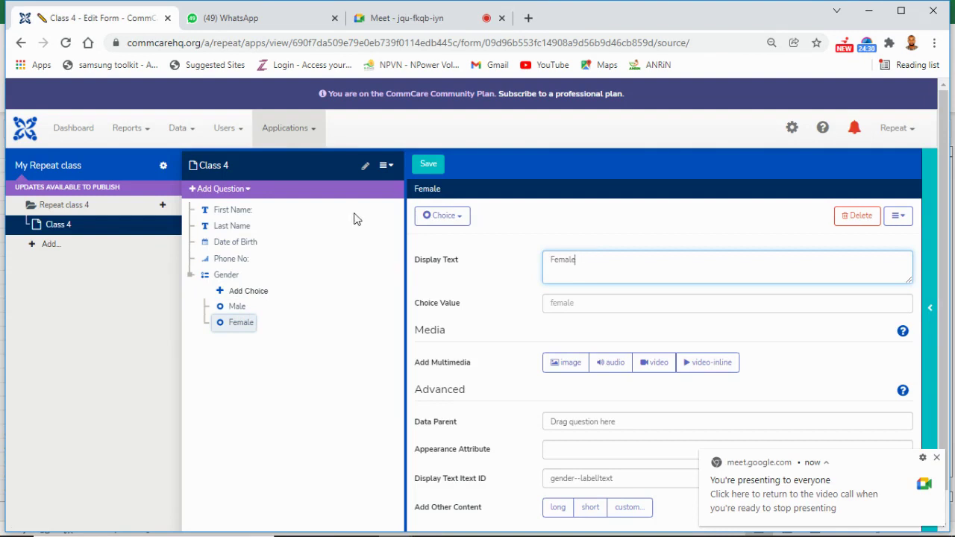
click(246, 191)
mouse_move(271, 228)
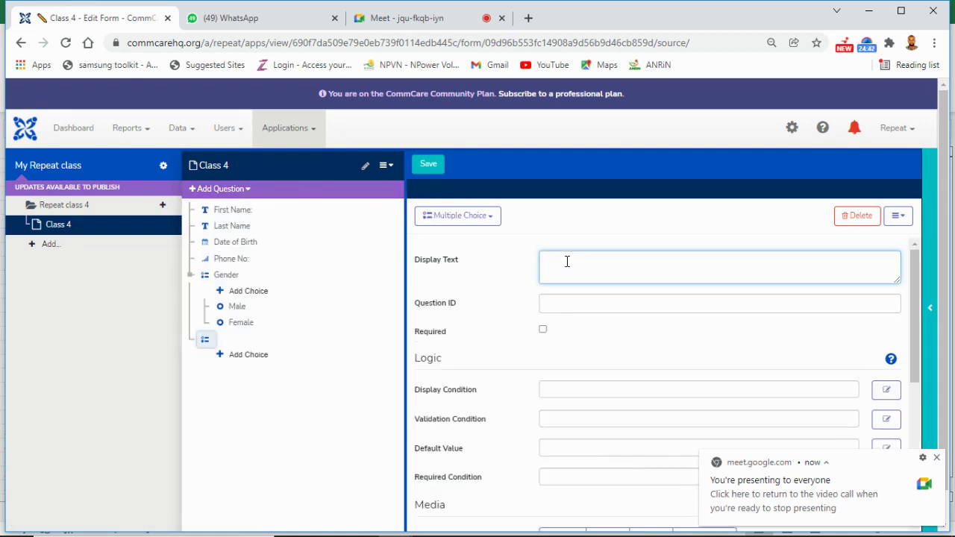
Step: Label the new multiple-choice question 'Are you married?'
text(Are you)
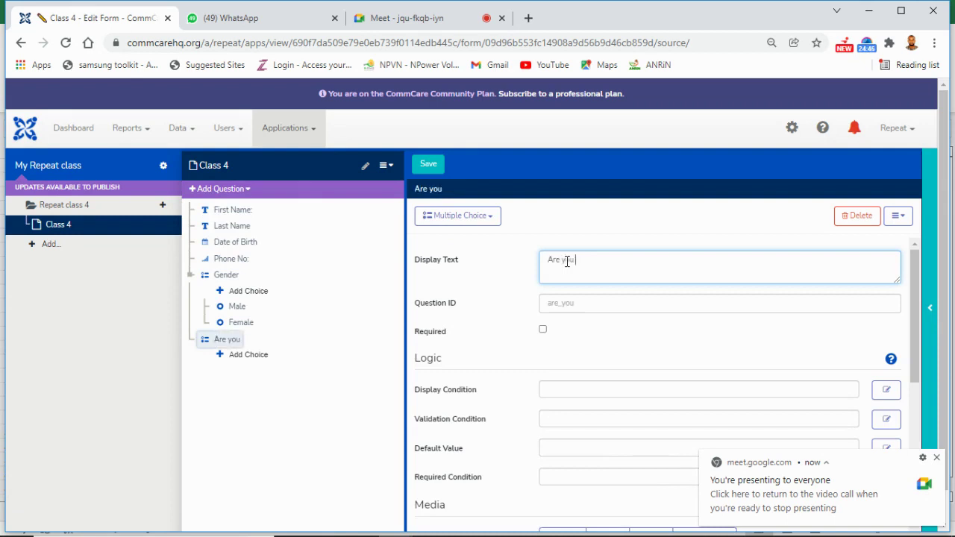
text( Marries)
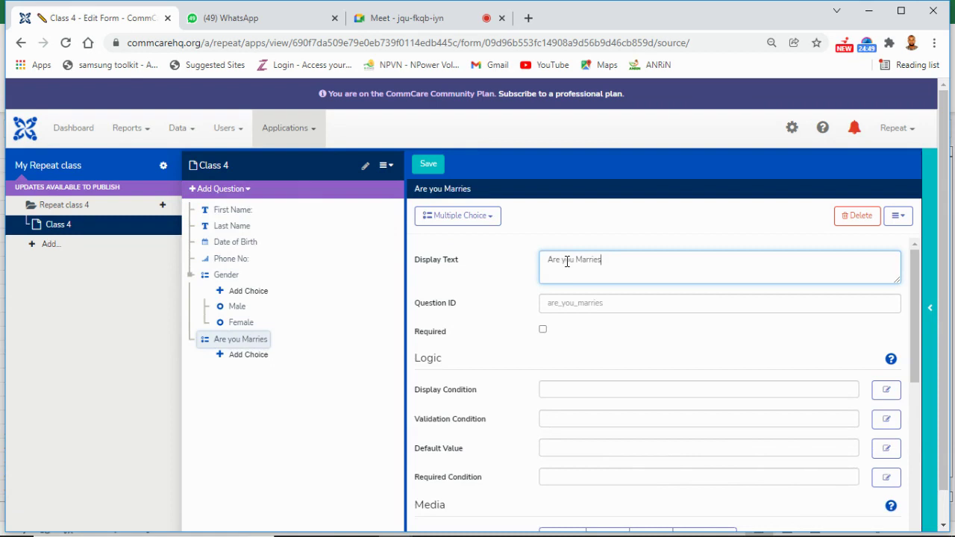
key(BackSpace)
text(d?)
click(584, 261)
key(BackSpace)
text(m)
Step: Add the choices 'Yes' and 'No' to 'Are you married?'
click(234, 356)
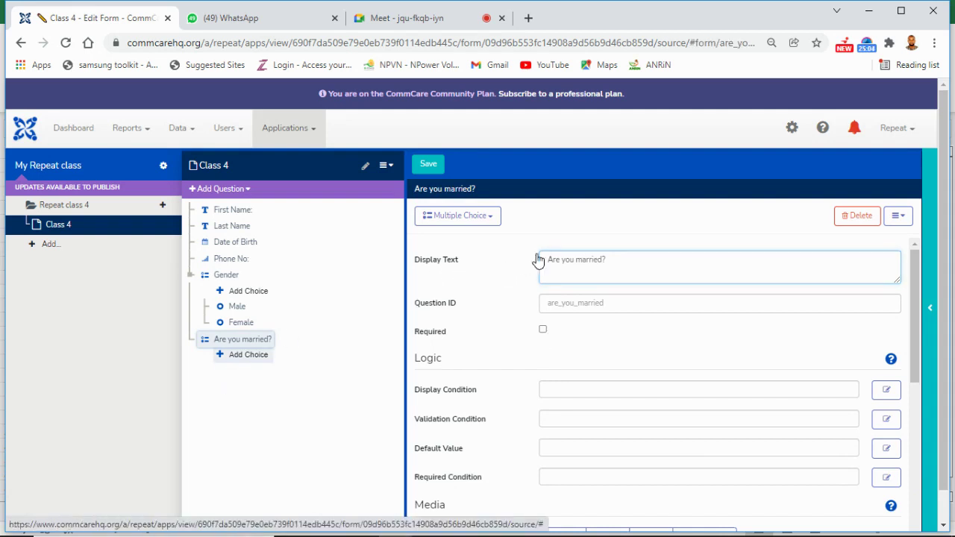
click(565, 261)
text(Ye)
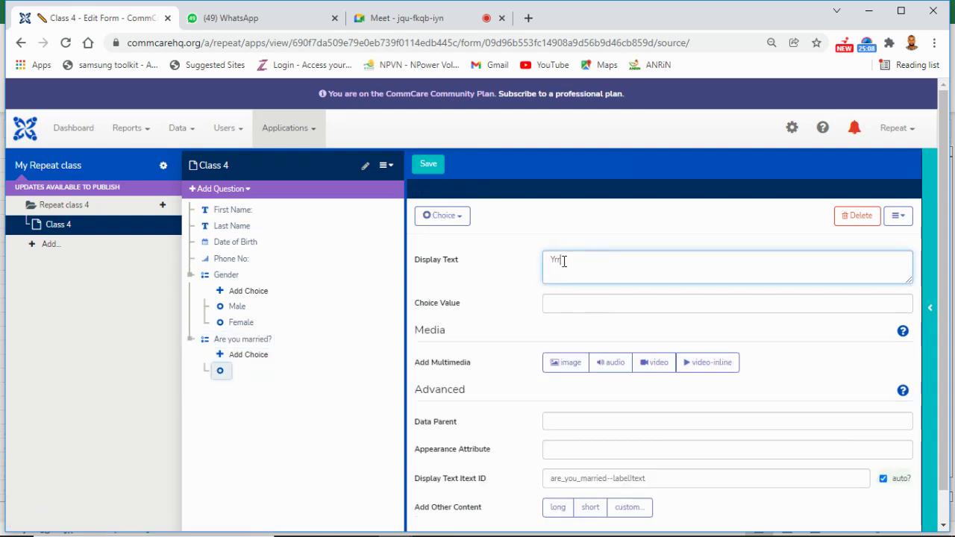
key(BackSpace)
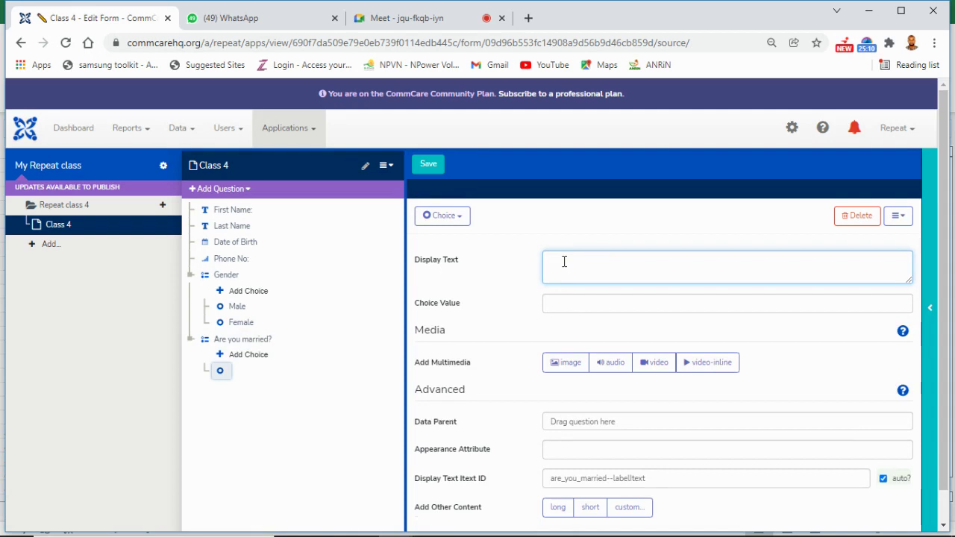
text(es)
click(254, 355)
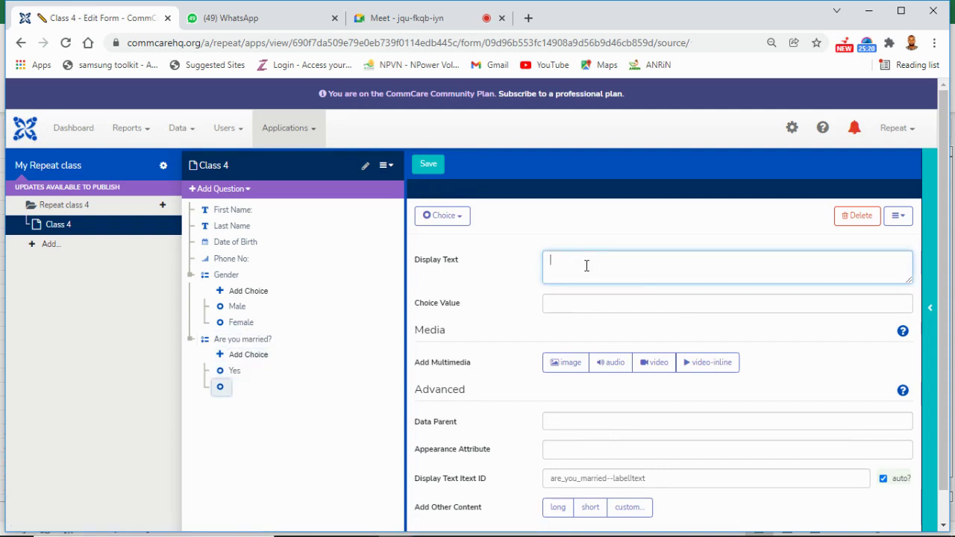
text(No)
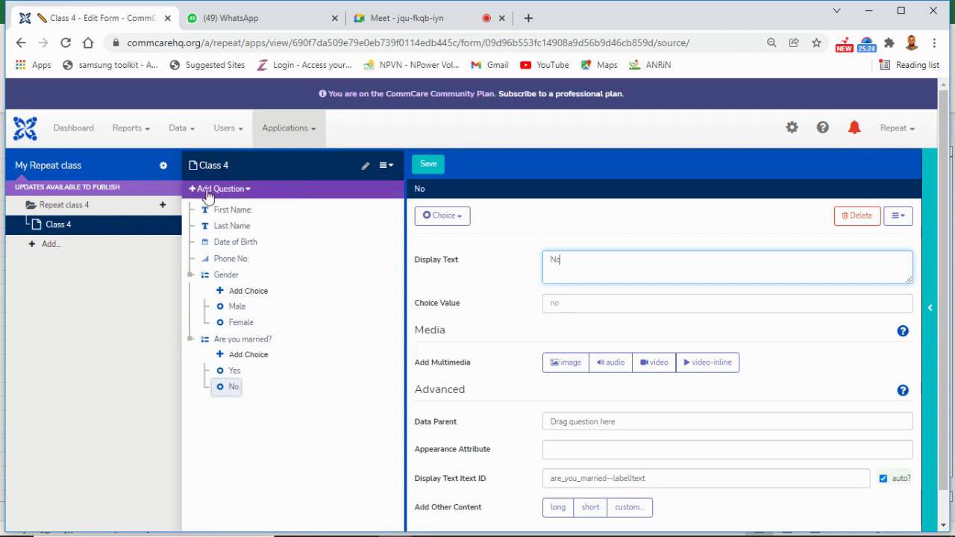
click(247, 190)
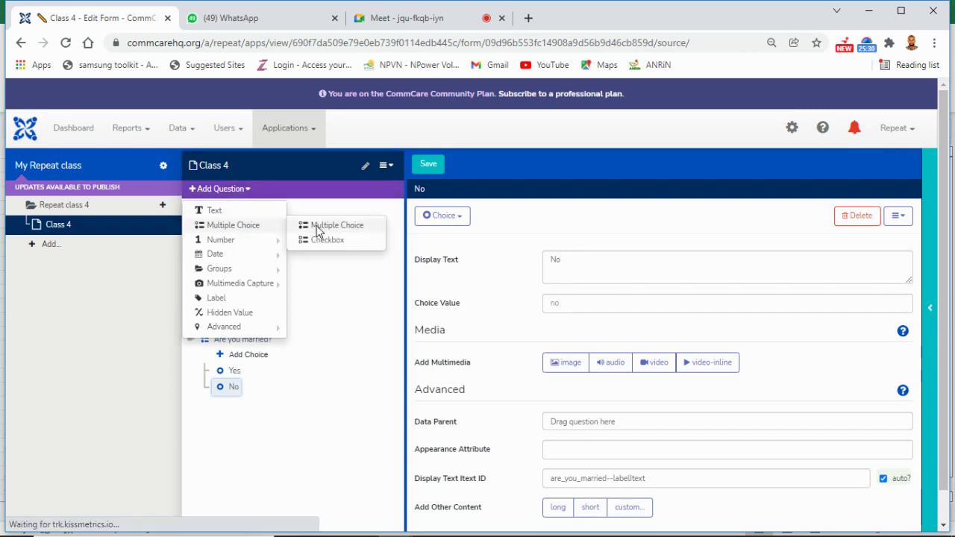
Step: Add a multiple-choice question labelled 'Are you Pregant?'
click(318, 232)
click(578, 278)
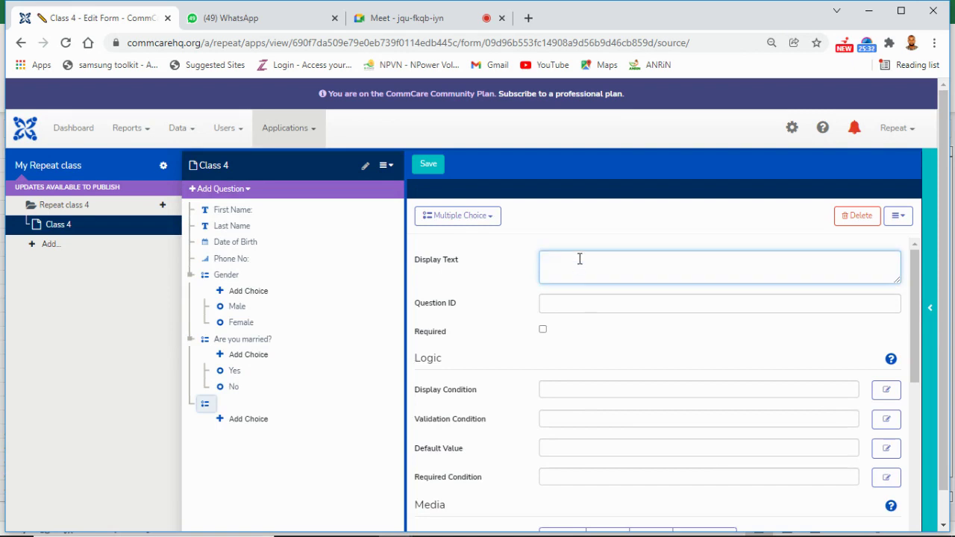
text(Are you)
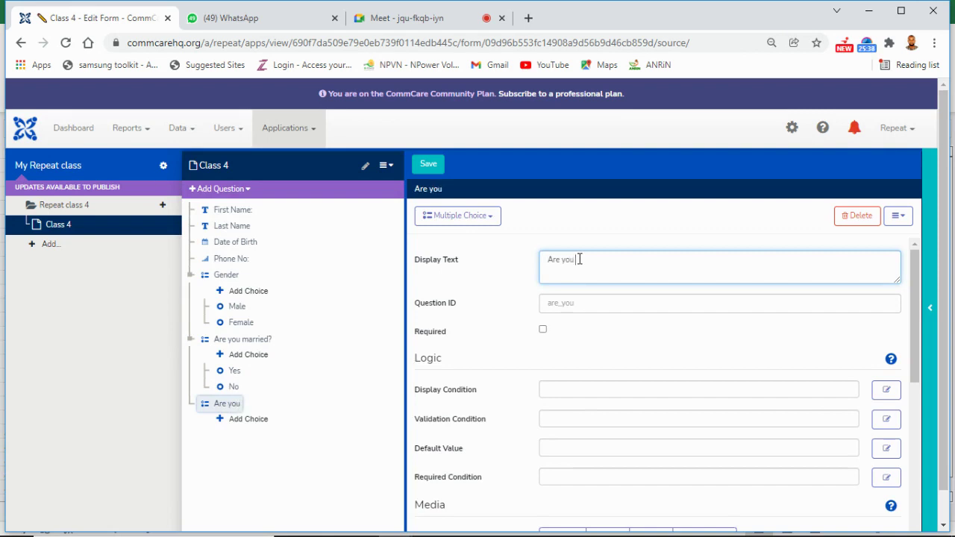
text( Pregant>)
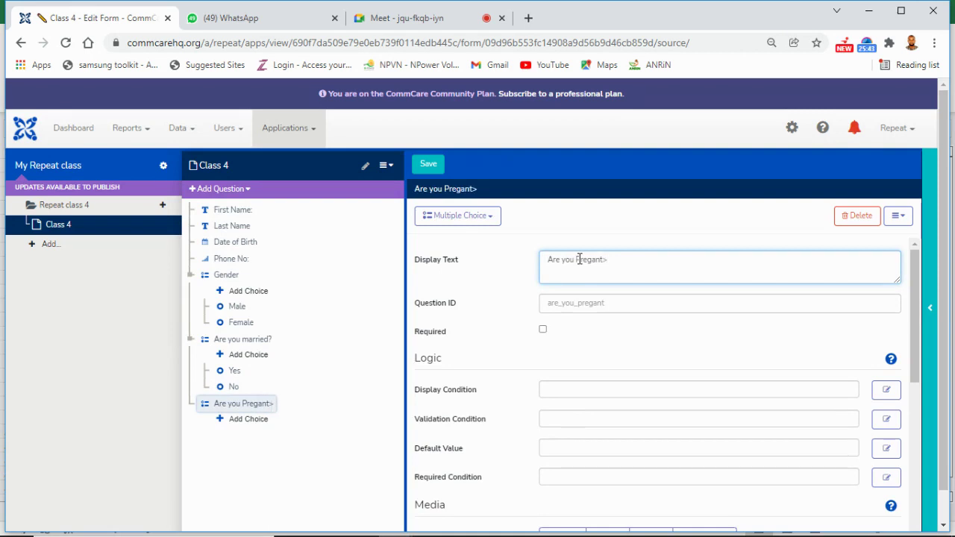
key(BackSpace)
text(?)
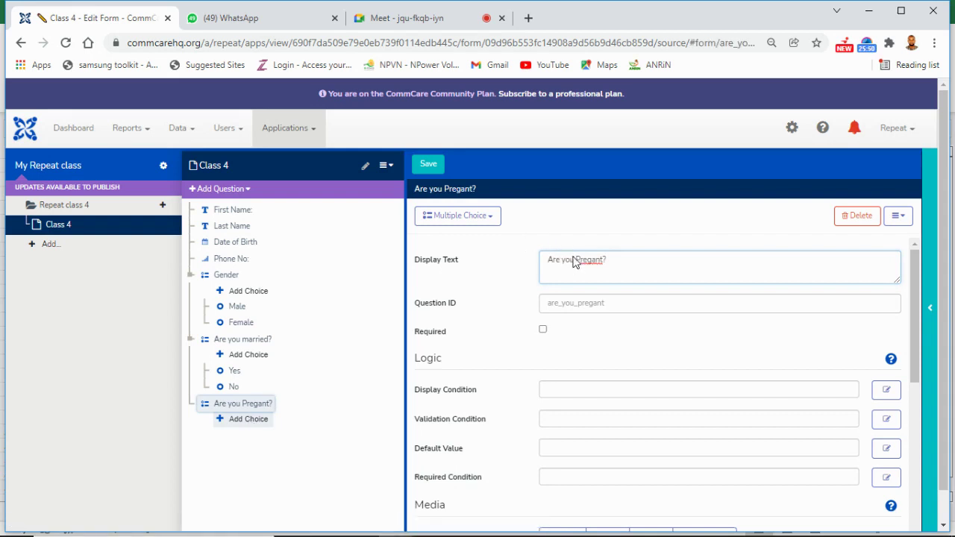
Step: Give it a 'Yes' choice and start a second, blank choice
click(572, 260)
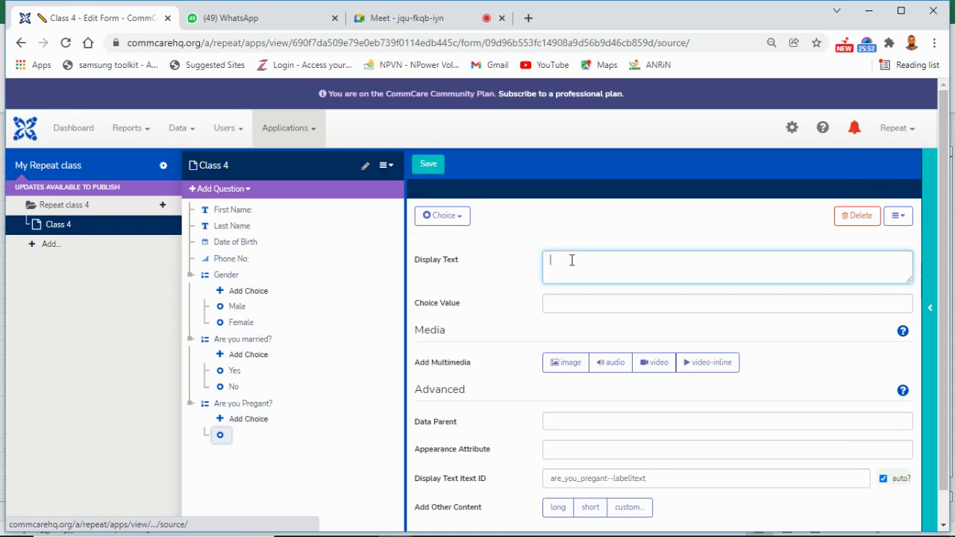
text(Y)
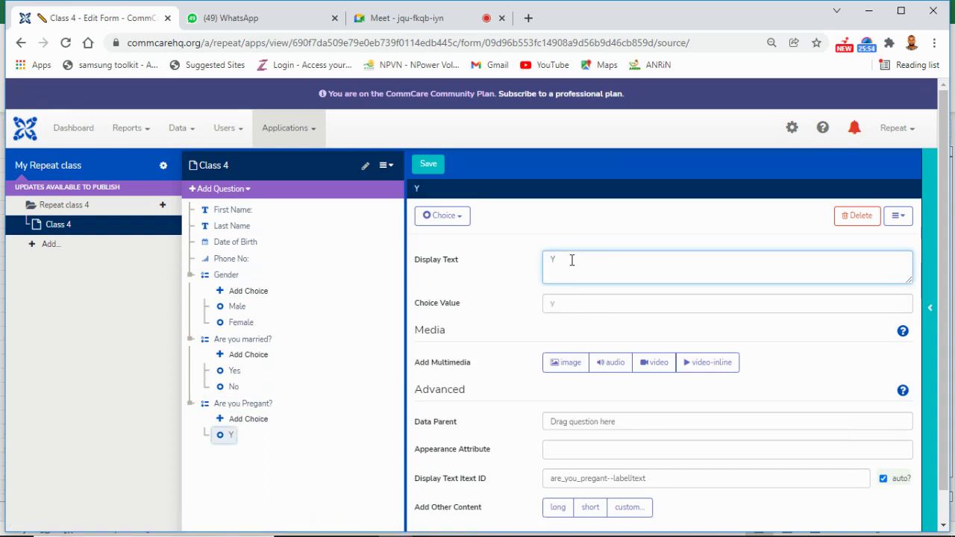
text(es)
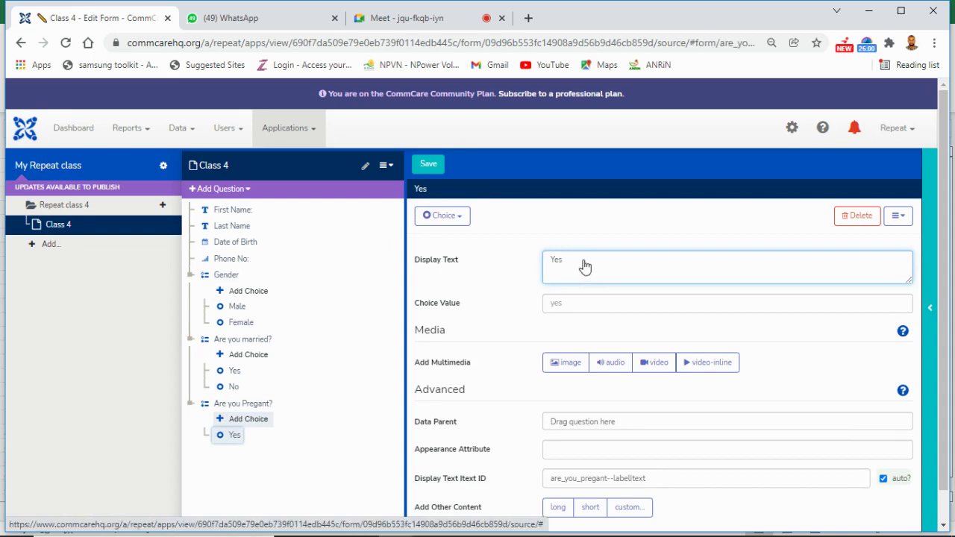
key(Return)
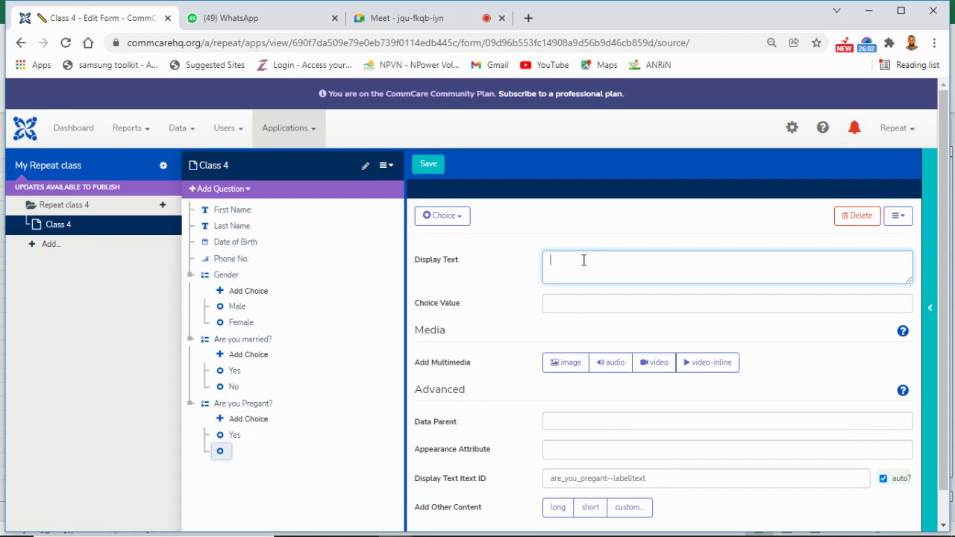
text(Ye)
key(BackSpace)
key(BackSpace)
Step: Correct the seventh question's label to 'Are you Pregnant?'
click(250, 409)
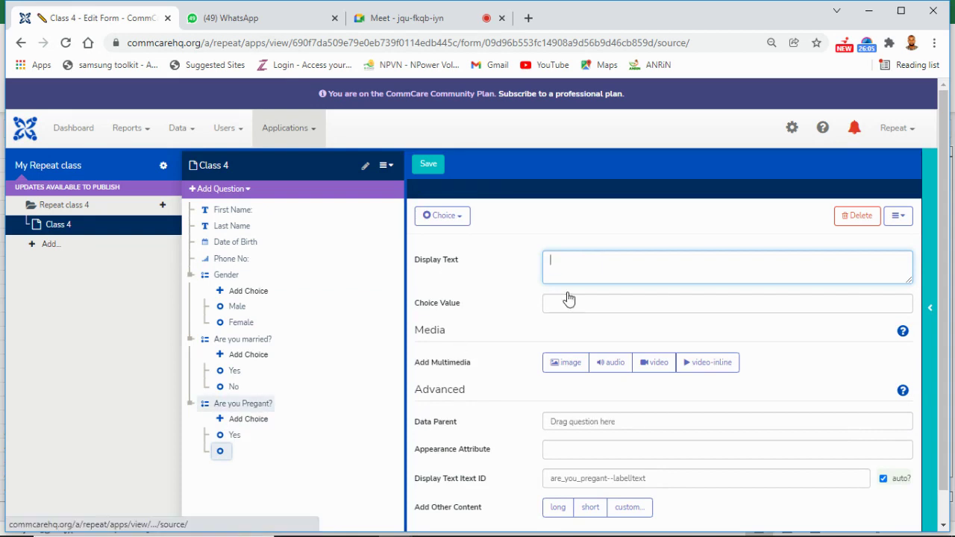
click(600, 264)
text(n)
key(BackSpace)
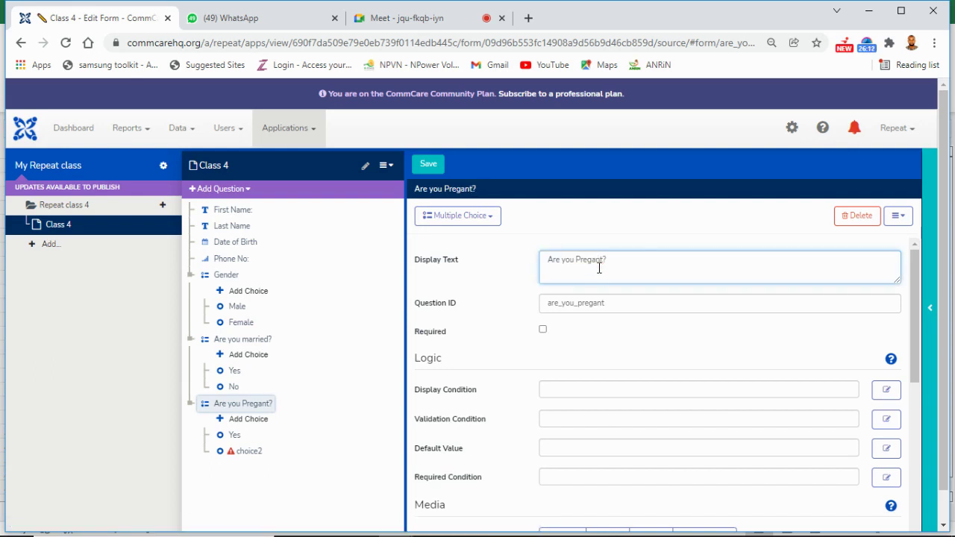
key(BackSpace)
key(BackSpace)
text(nan)
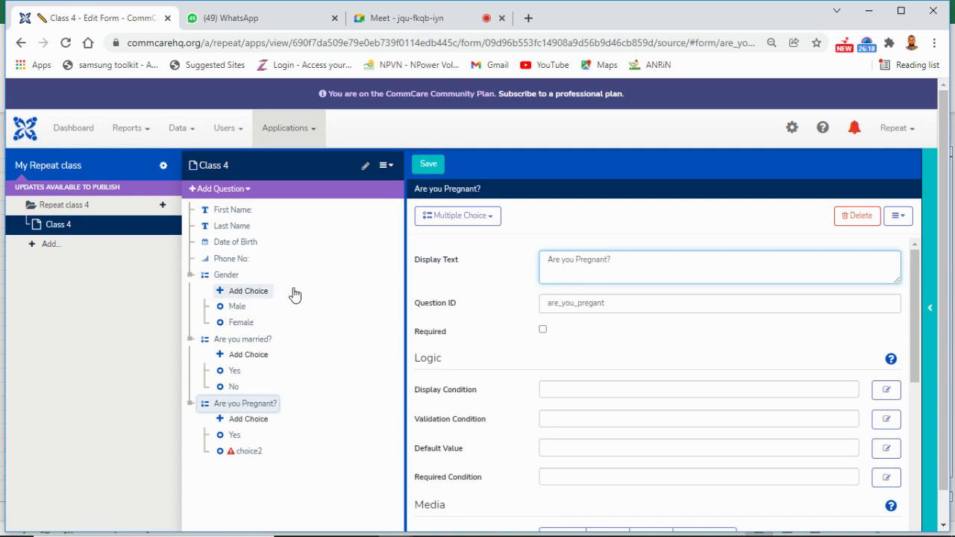
click(294, 293)
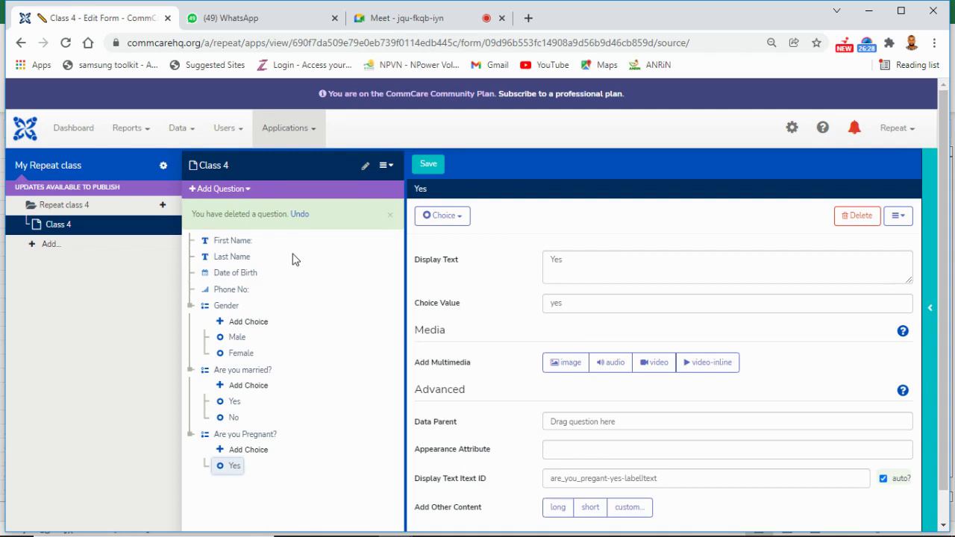
Step: Close the 'You have deleted a question' banner and select Date of Birth in the question tree
click(390, 217)
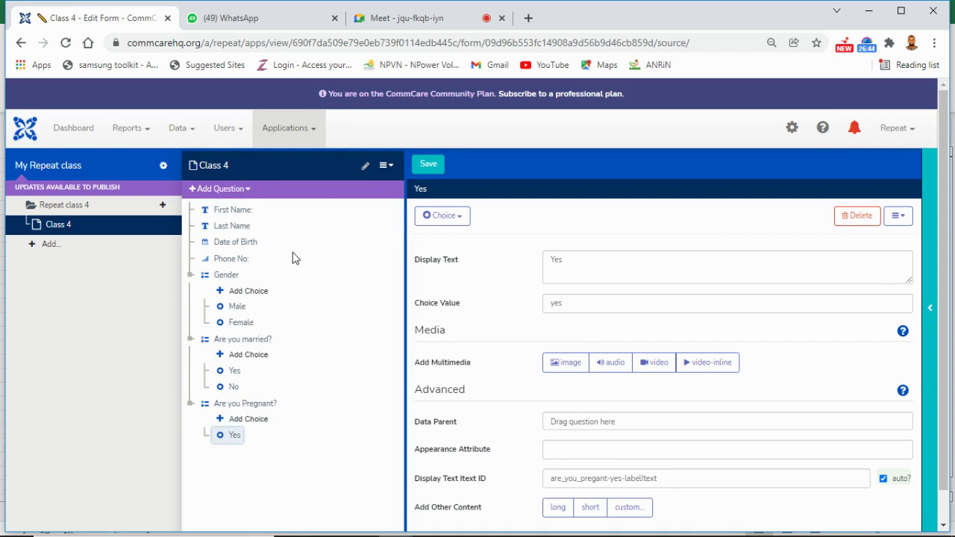
click(247, 245)
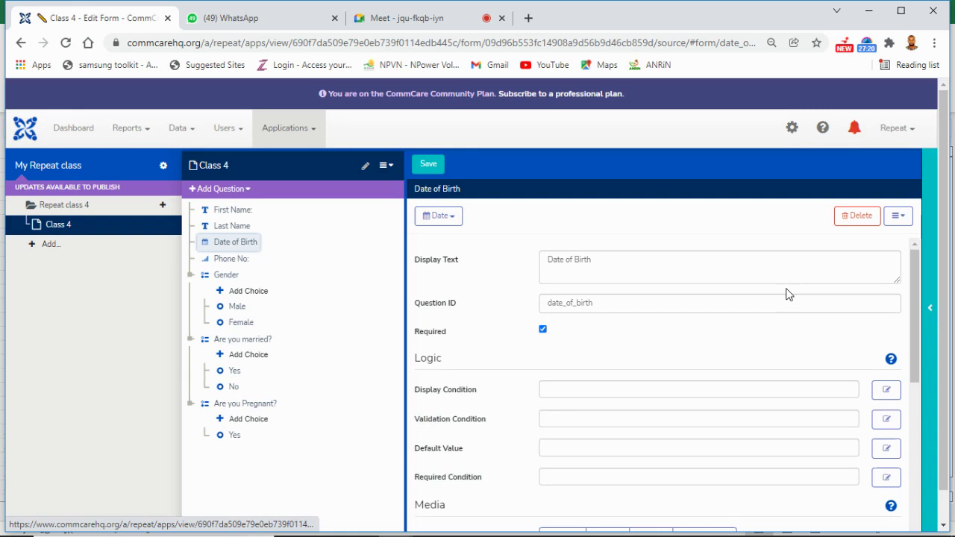
Step: Build a Date of Birth 'is less than today()' expression in the display condition editor
click(887, 398)
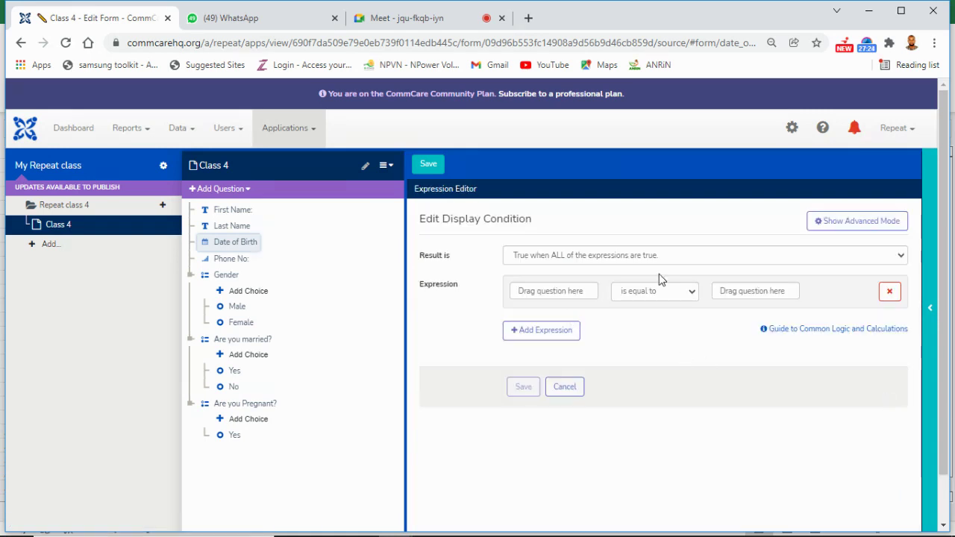
click(576, 291)
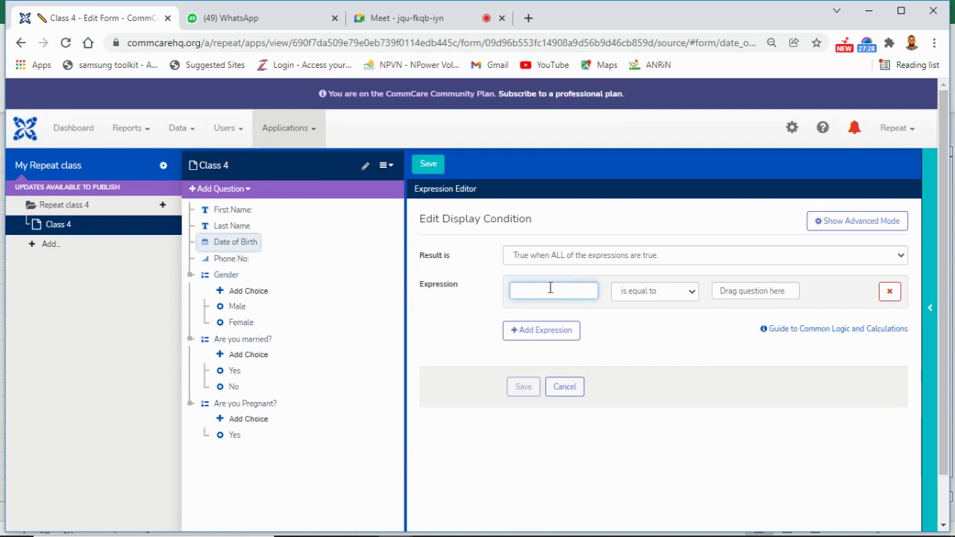
drag(244, 251, 524, 291)
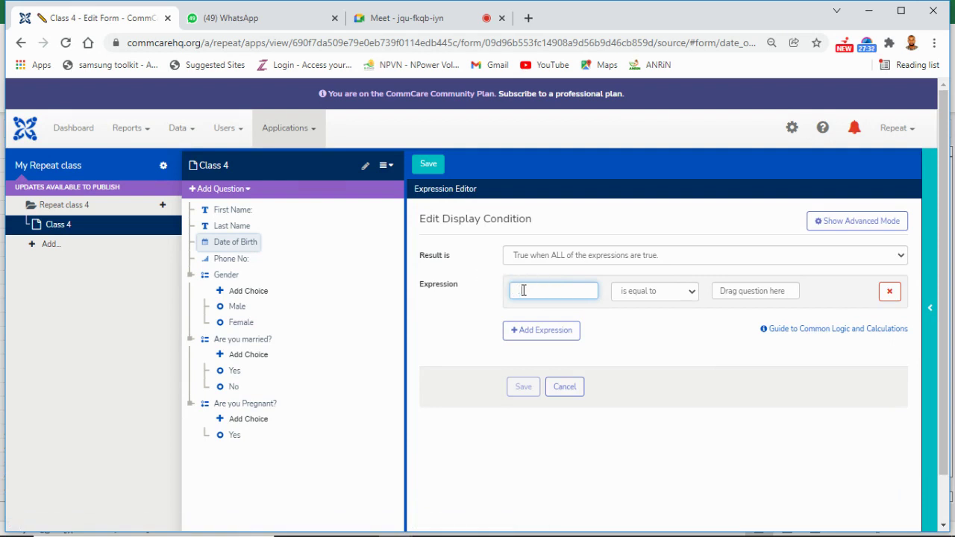
click(763, 293)
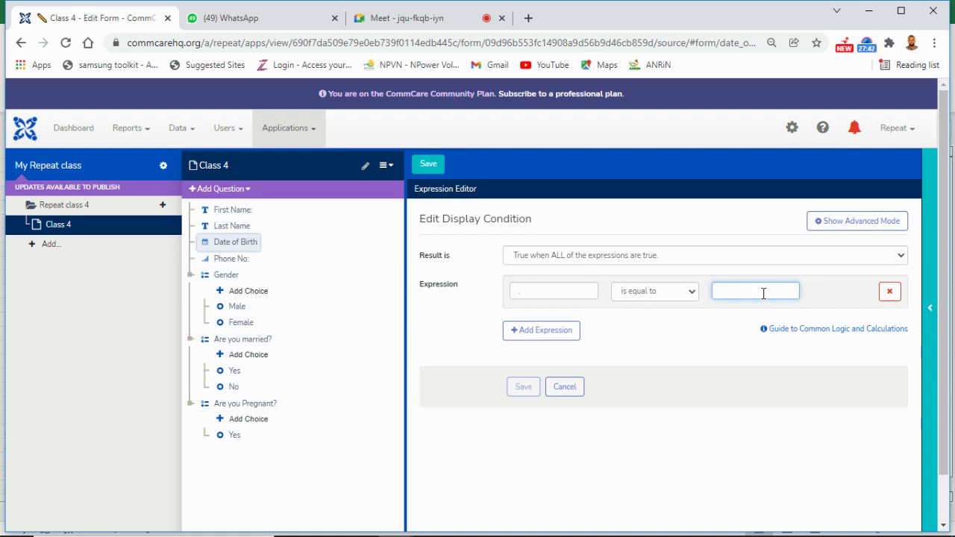
text(to)
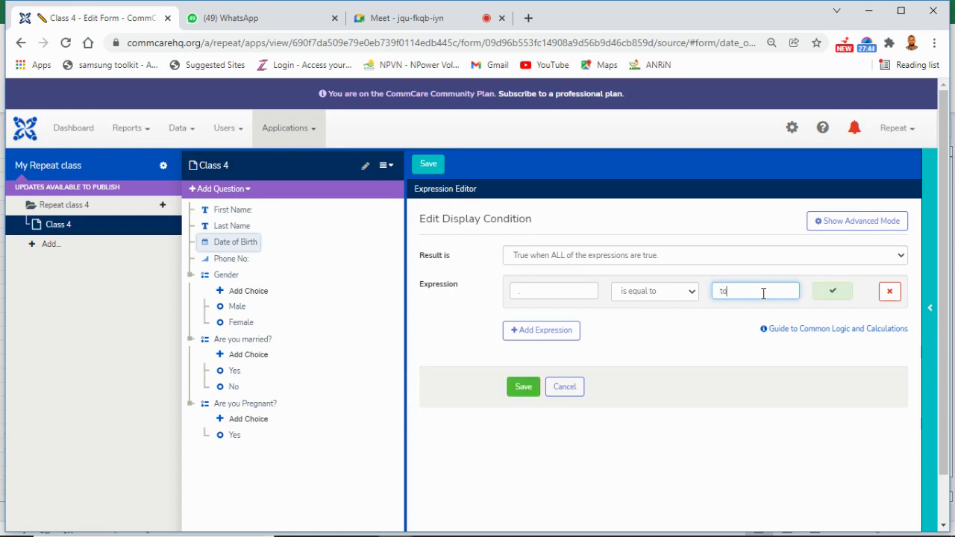
text(day)
click(693, 294)
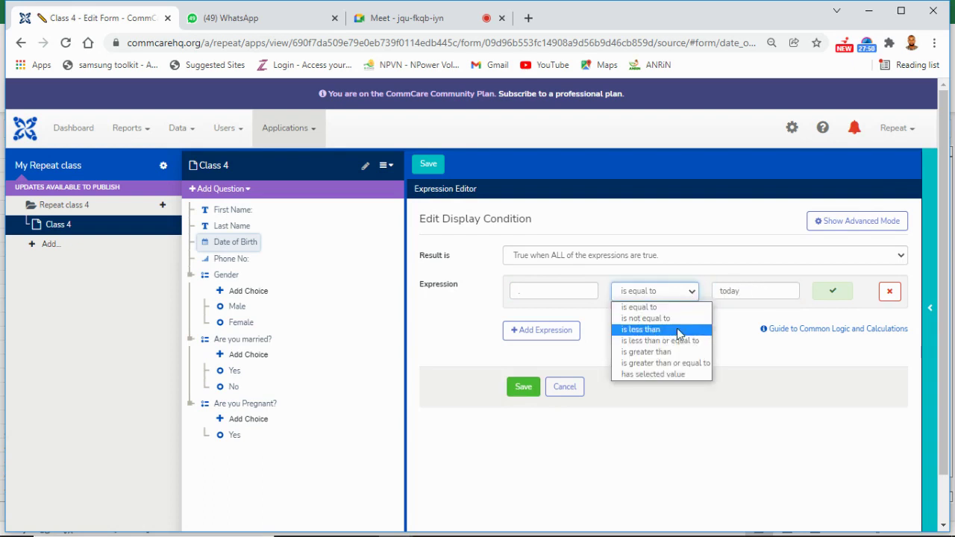
click(679, 330)
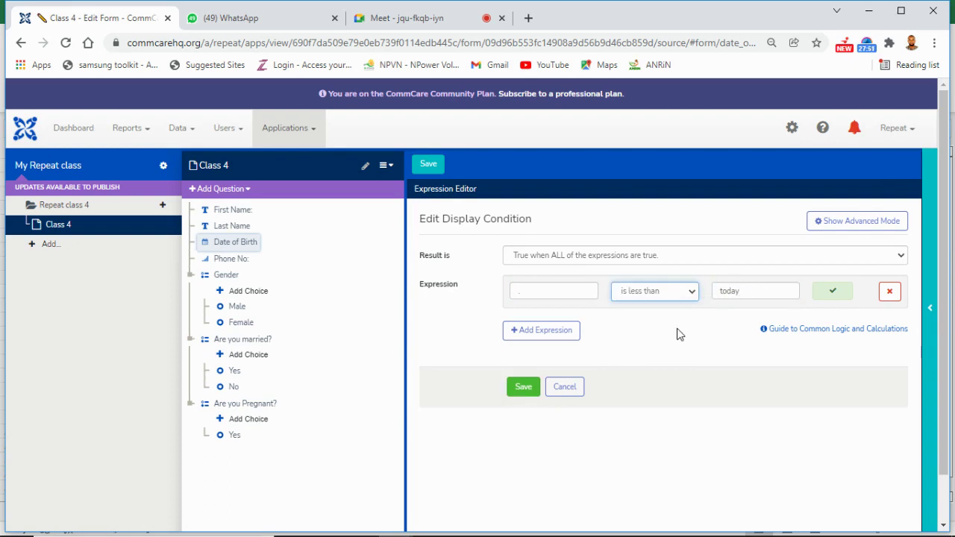
click(756, 291)
text(())
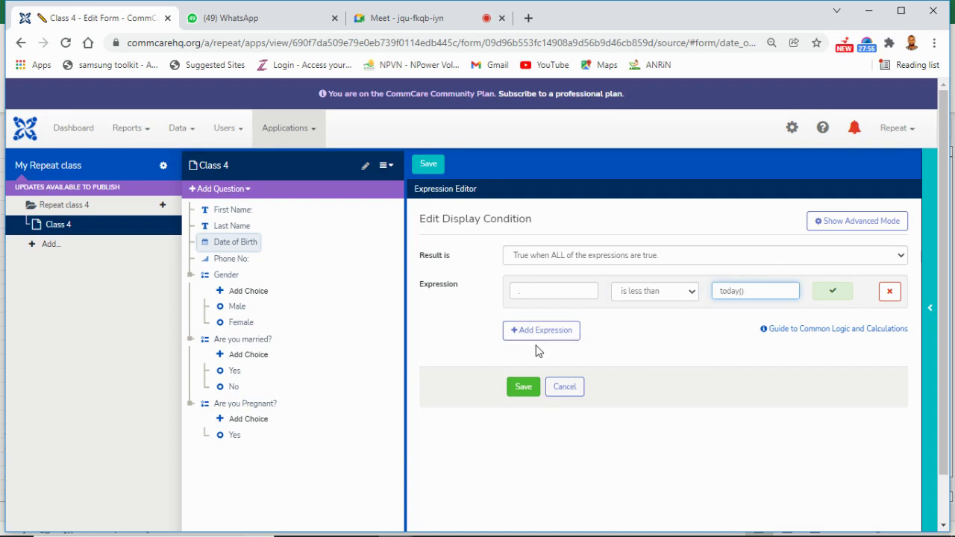
click(525, 291)
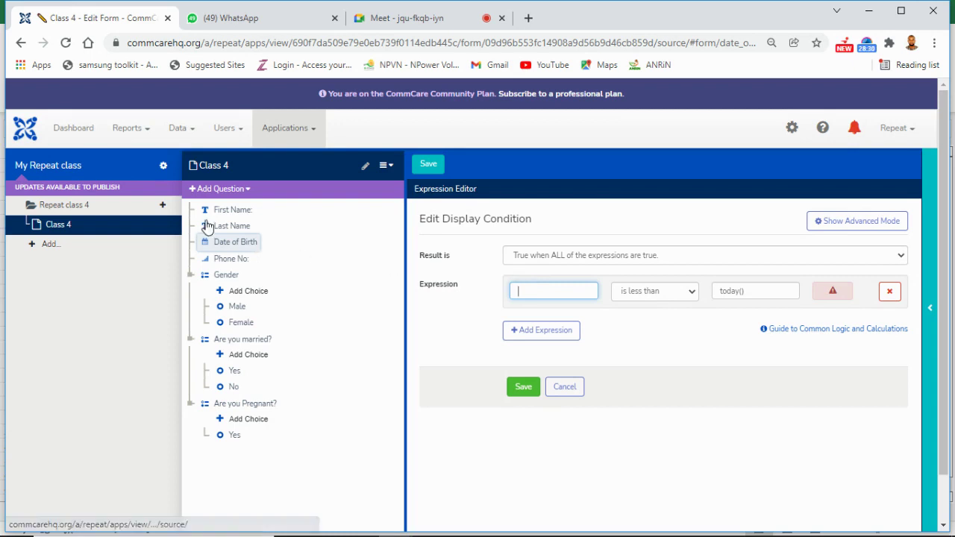
Step: Swap a stray Last Name for Date of Birth and save the condition as '. < today()'
drag(229, 230, 520, 290)
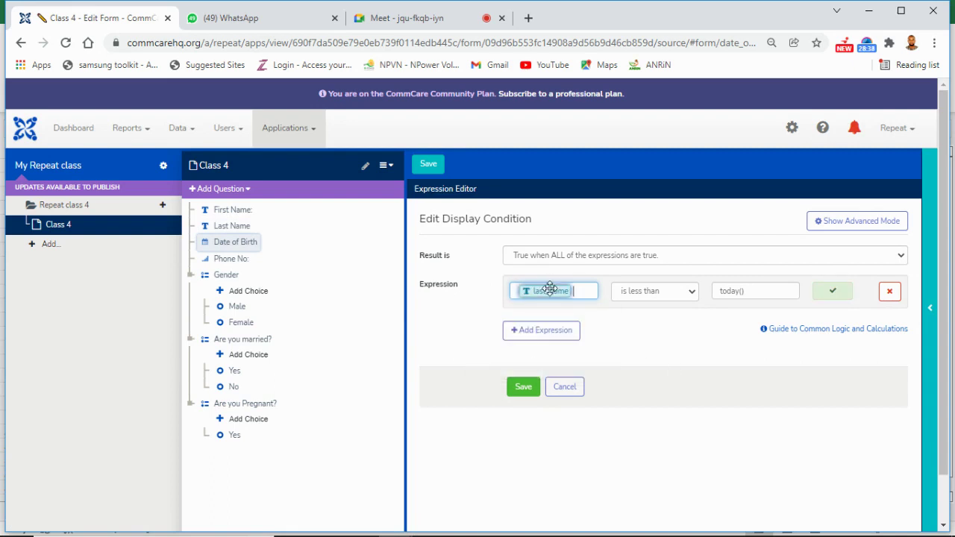
mouse_move(568, 292)
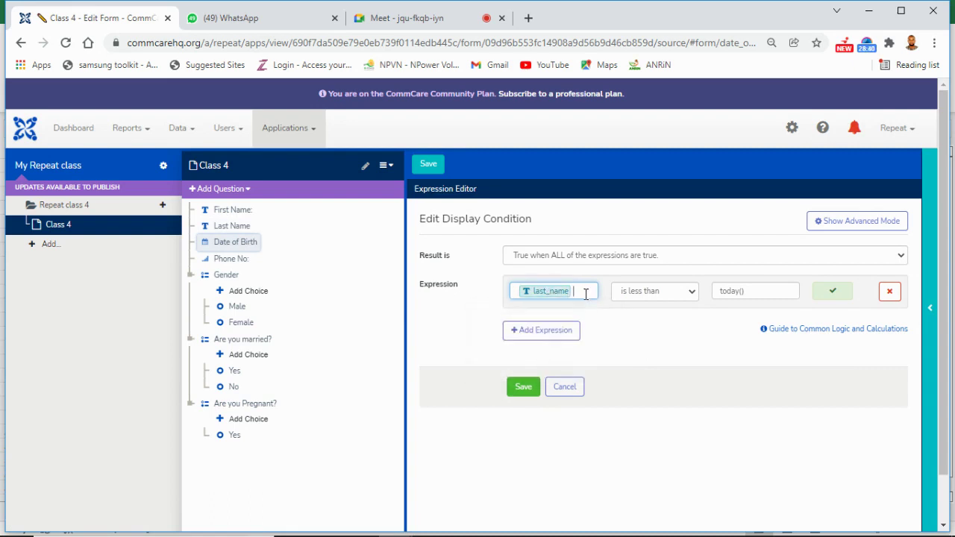
double_click(586, 294)
key(BackSpace)
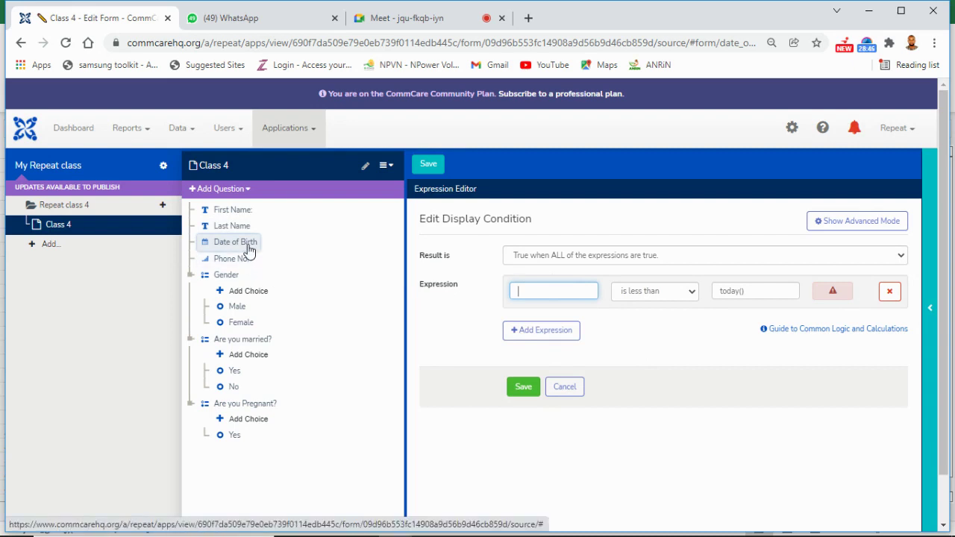
drag(249, 250, 520, 289)
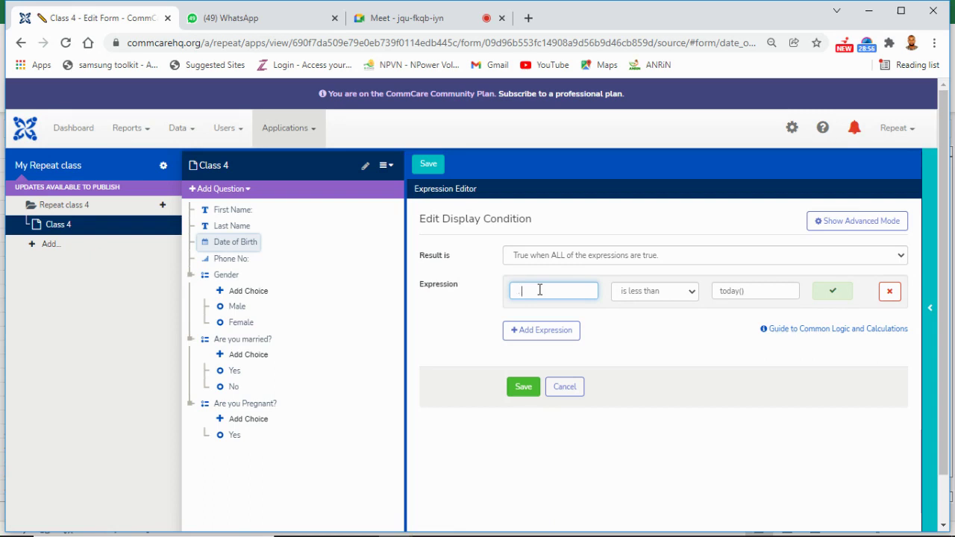
click(525, 388)
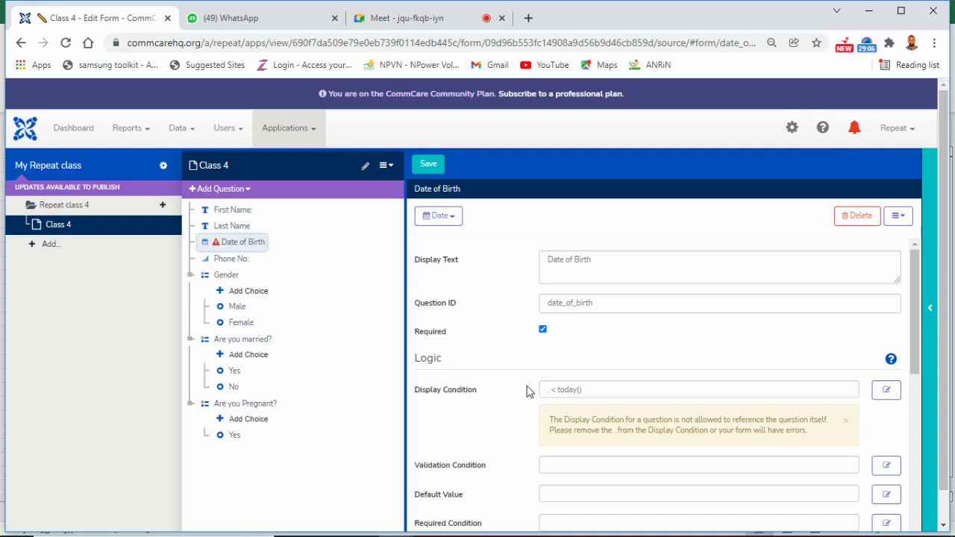
Step: Re-enter Date of Birth and today in the display condition and save it again
click(889, 390)
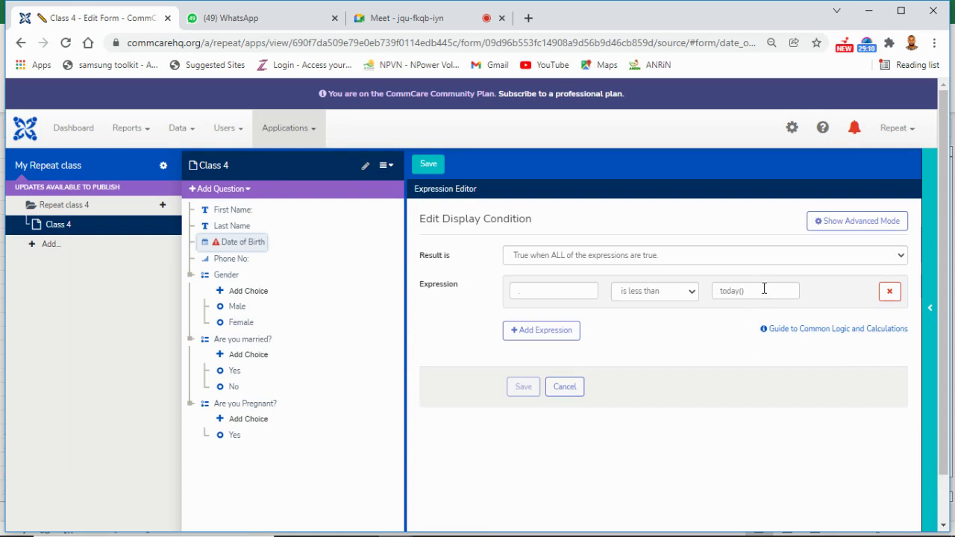
click(762, 290)
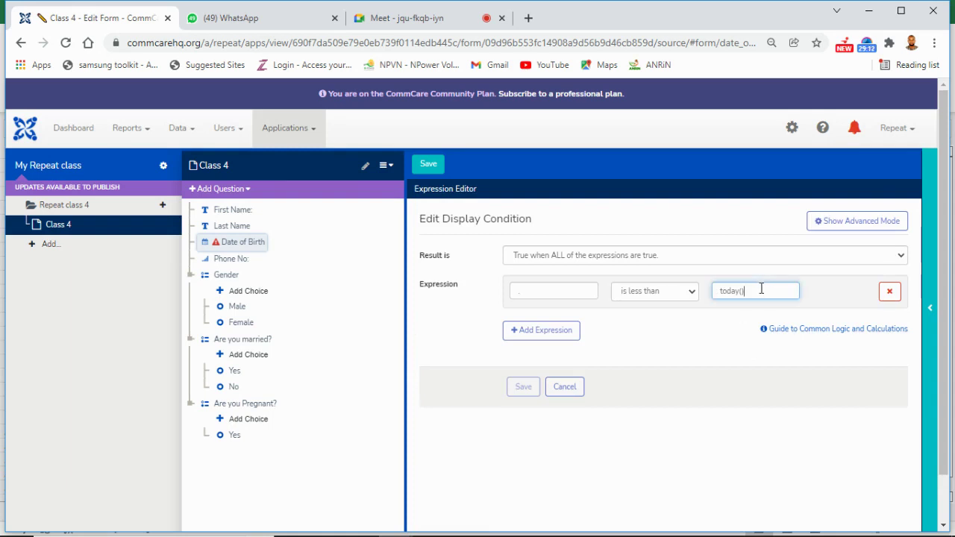
click(598, 287)
key(BackSpace)
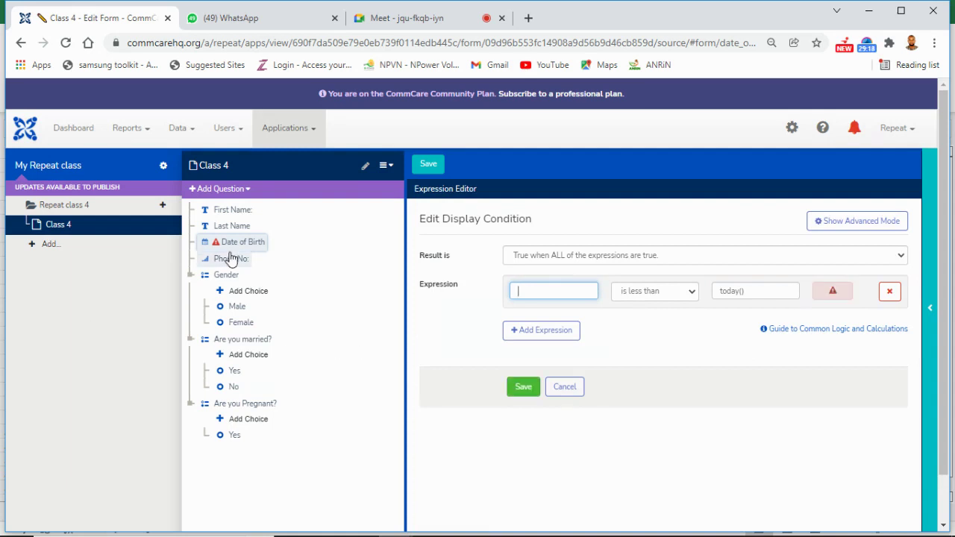
drag(225, 242, 533, 288)
click(776, 290)
key(BackSpace)
key(BackSpace)
key(BackSpace)
key(BackSpace)
key(BackSpace)
key(BackSpace)
key(BackSpace)
text(ta)
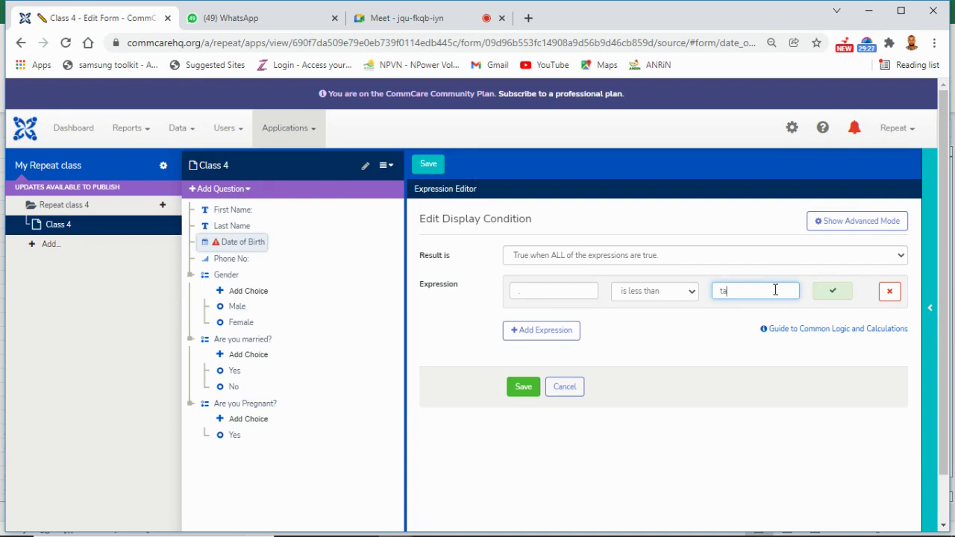
key(BackSpace)
text(oday)
click(530, 390)
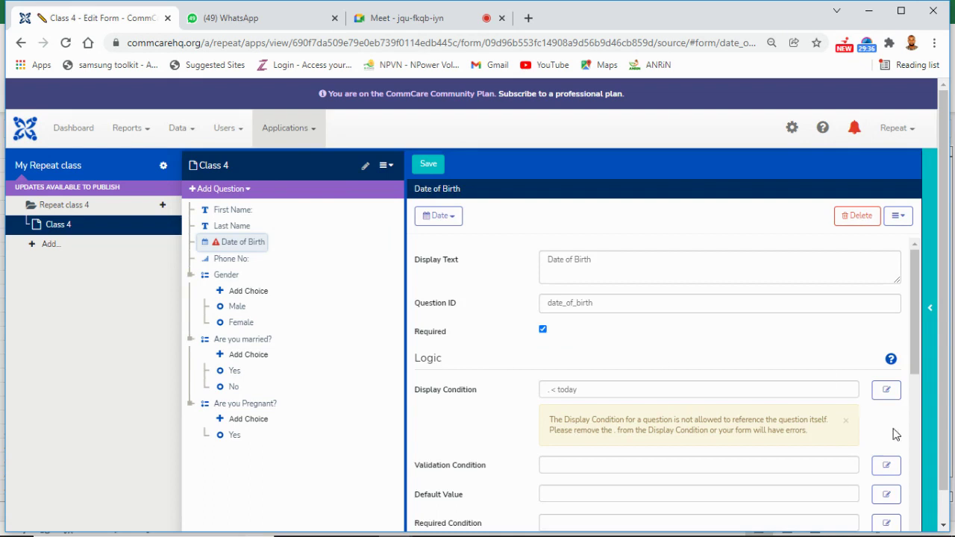
Step: Dismiss the self-reference warning and delete the Date of Birth display condition text
click(847, 424)
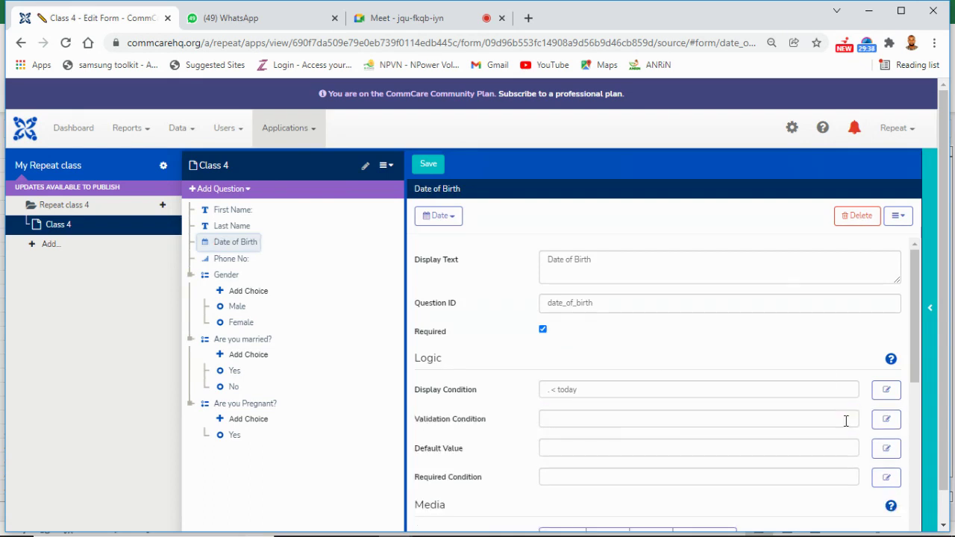
click(705, 390)
key(BackSpace)
key(BackSpace)
key(BackSpace)
key(BackSpace)
key(BackSpace)
key(BackSpace)
key(BackSpace)
key(BackSpace)
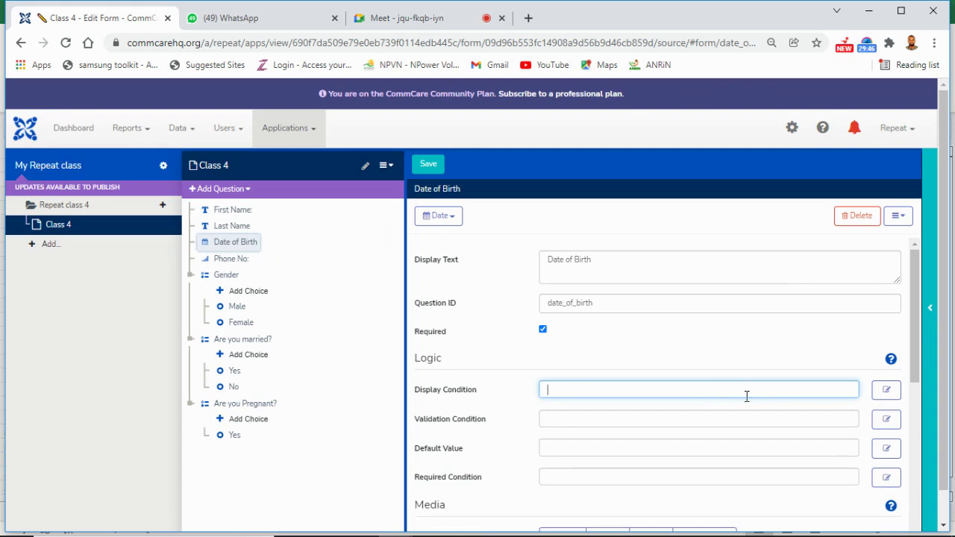
Step: Enter a Date of Birth validation condition comparing against today() and save it
click(887, 420)
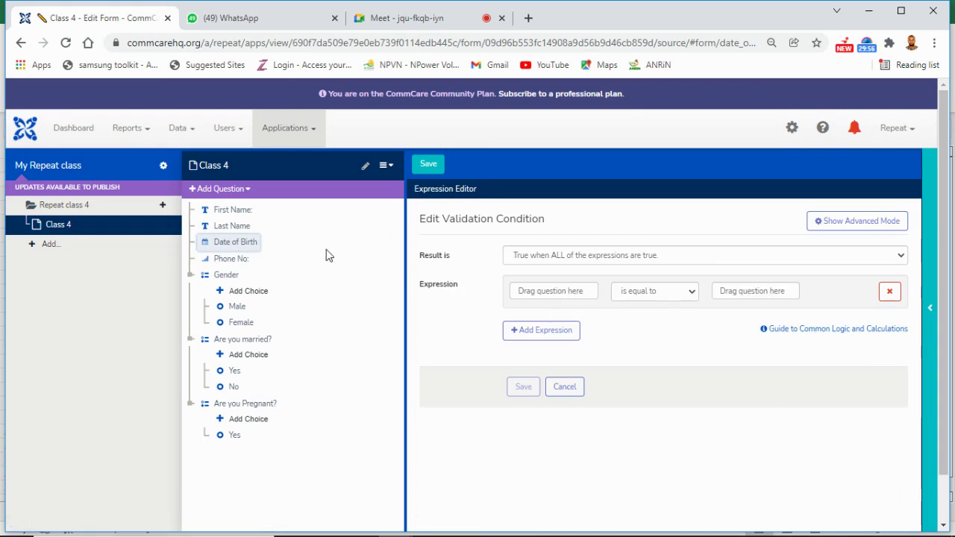
drag(221, 245, 525, 293)
click(758, 292)
text(to)
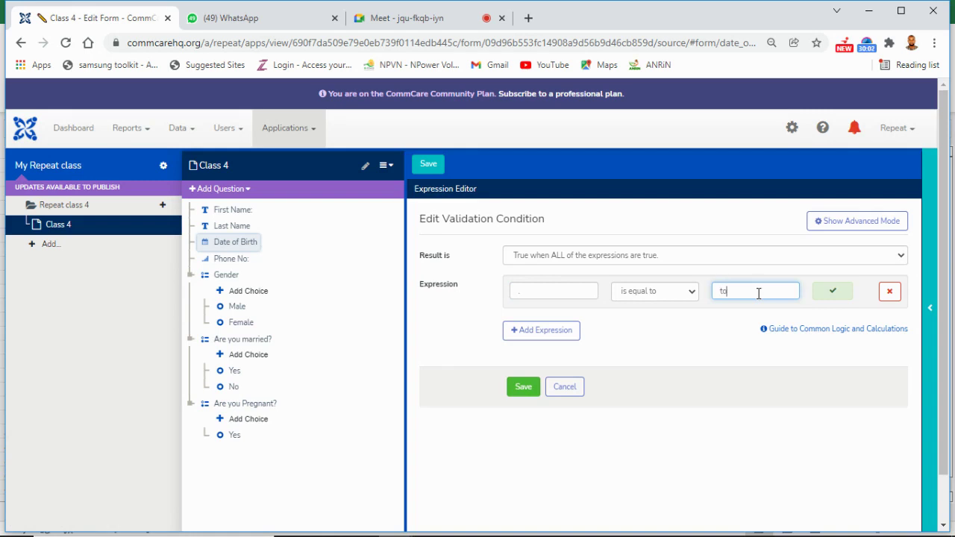
text(aday())
click(728, 291)
key(BackSpace)
click(523, 394)
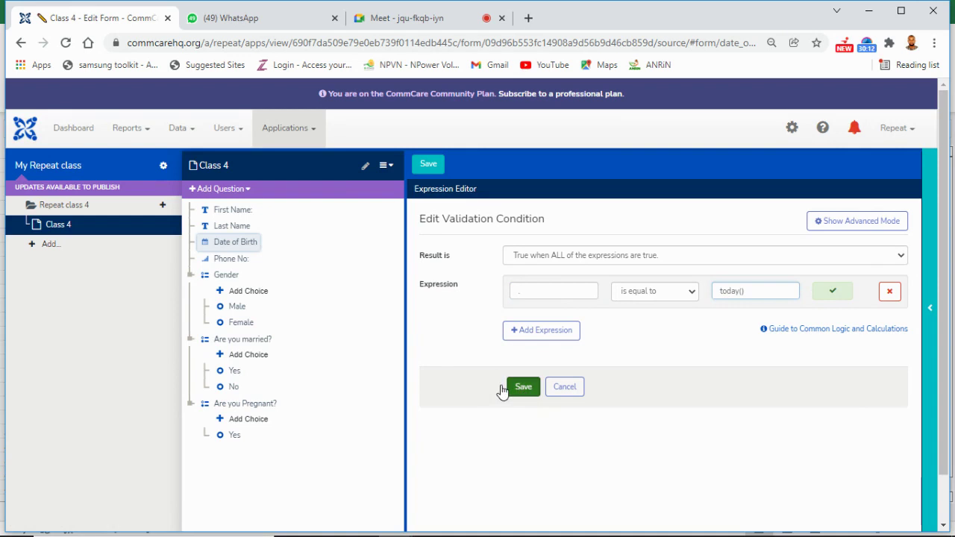
click(523, 394)
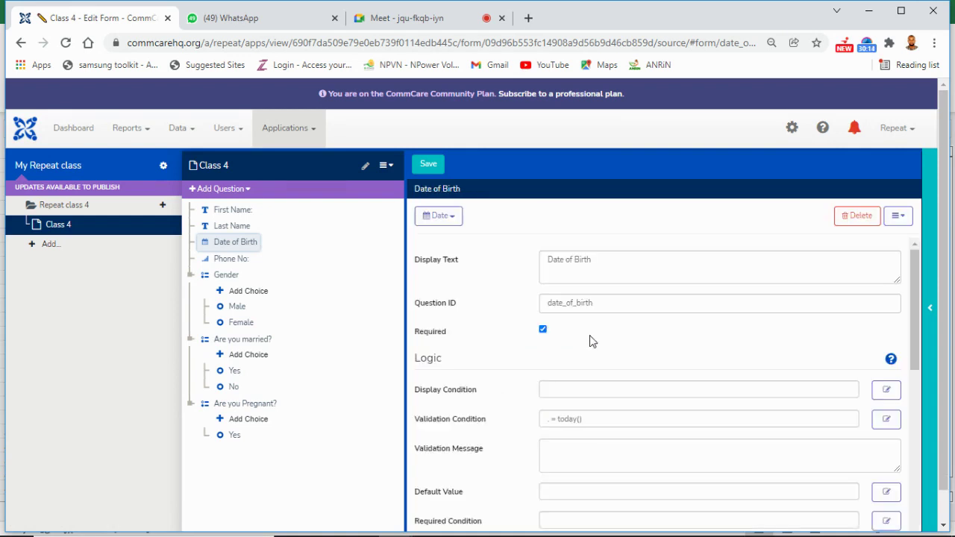
Step: Change the validation operator to 'is less than' and save it as '. < today()'
click(884, 426)
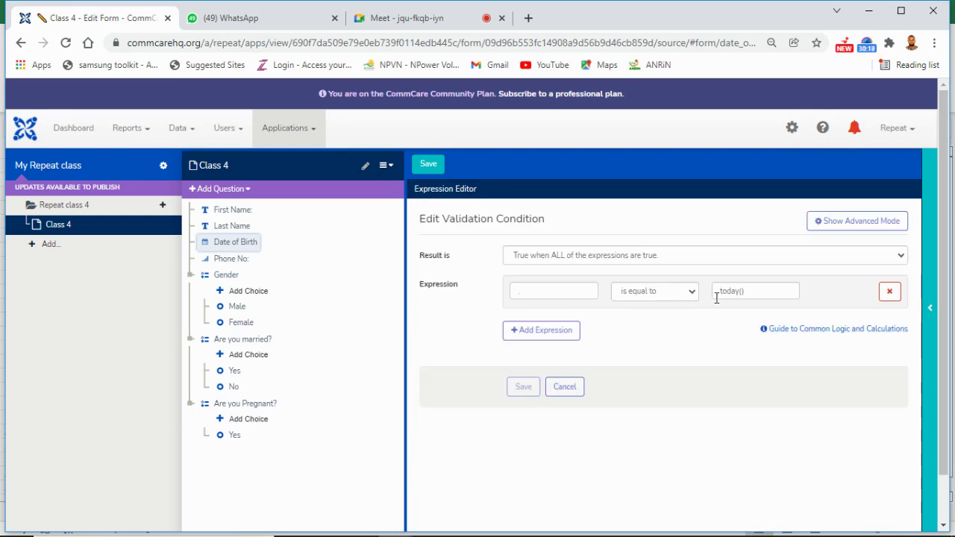
click(692, 292)
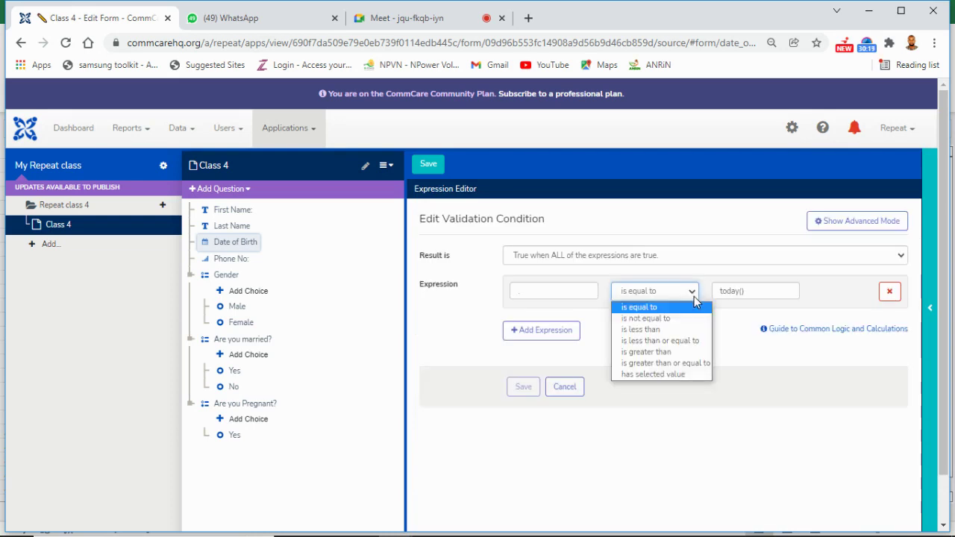
click(669, 329)
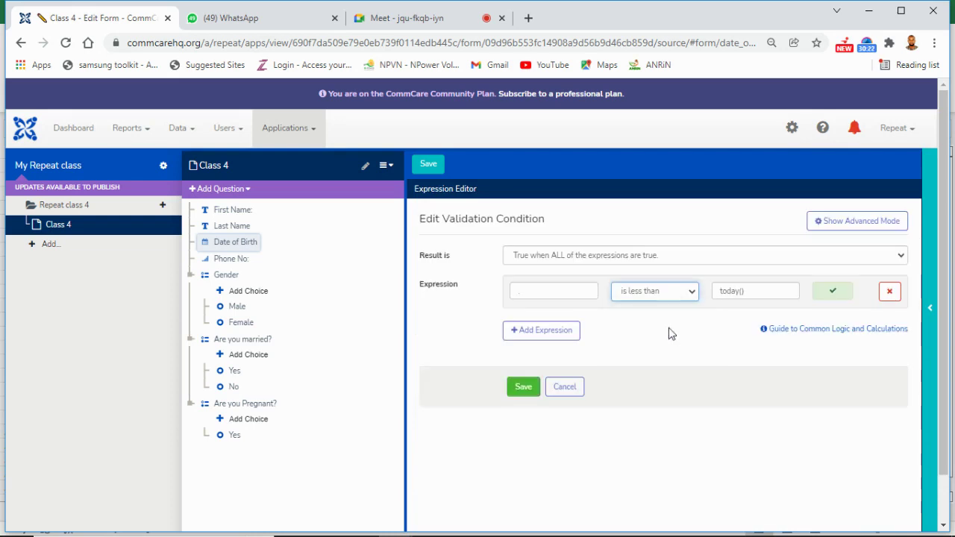
click(522, 398)
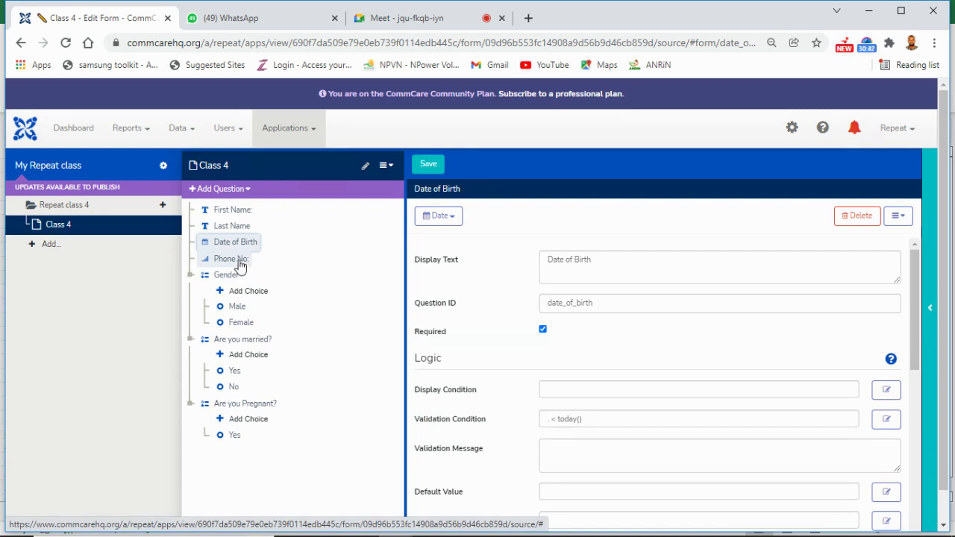
Step: Tick Required on Phone No: and bring up its Validation Condition editor
click(239, 263)
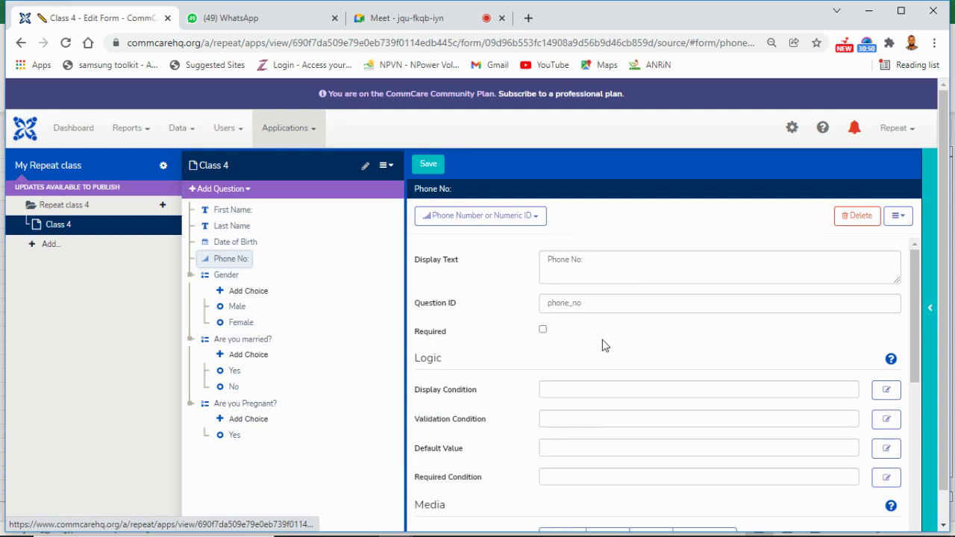
click(543, 331)
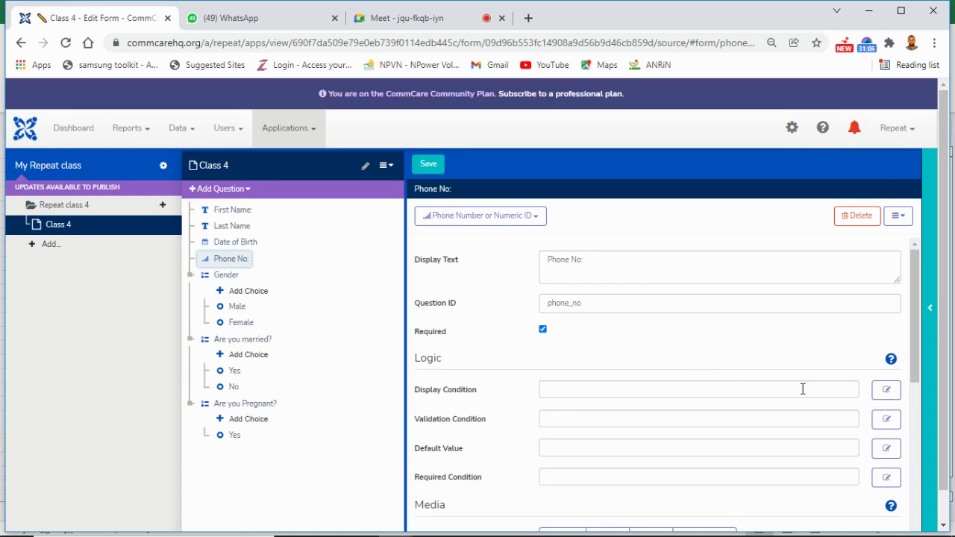
click(883, 424)
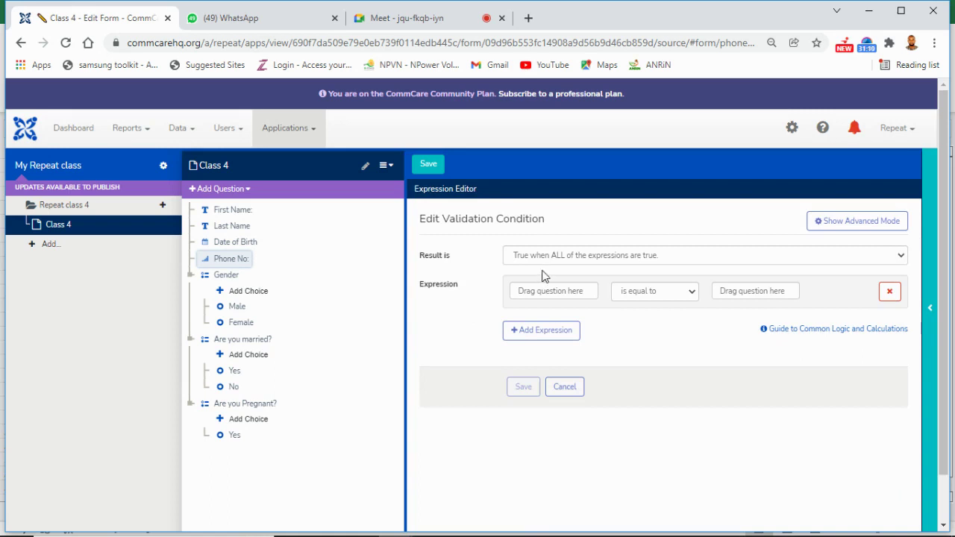
Step: Enter the XPath validation string-length(.)=11 for Phone No: in advanced mode and save it
click(816, 226)
click(530, 247)
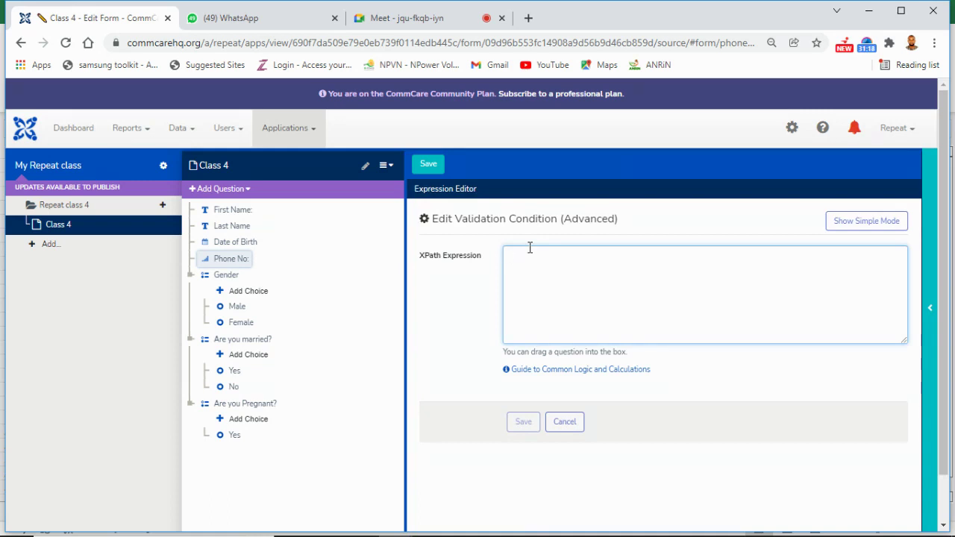
text(stri)
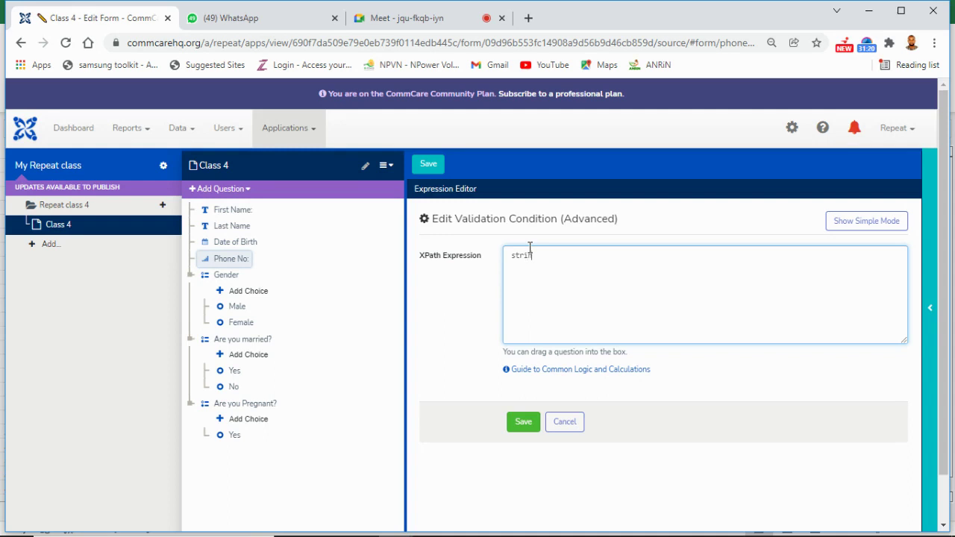
text(ng-lenght)
key(BackSpace)
text(th(.)=11)
click(521, 423)
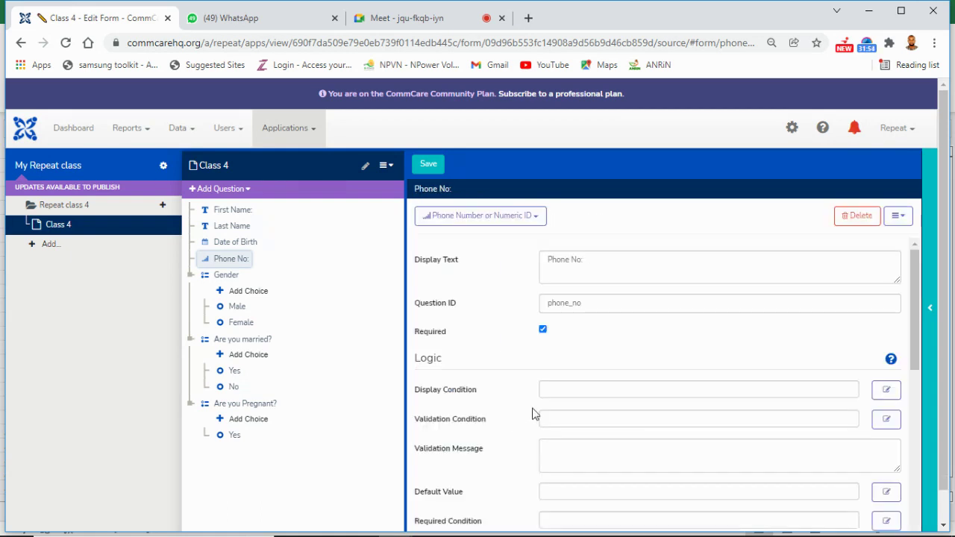
Step: Set Phone No:'s validation message to 'Must be 11-digits' and reopen its condition in advanced mode
click(610, 456)
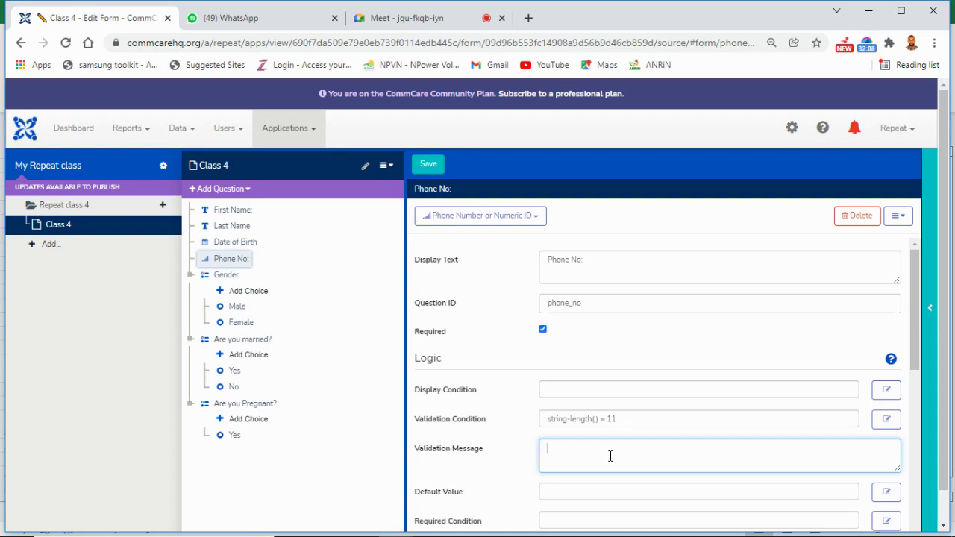
text(Must be 11-digits)
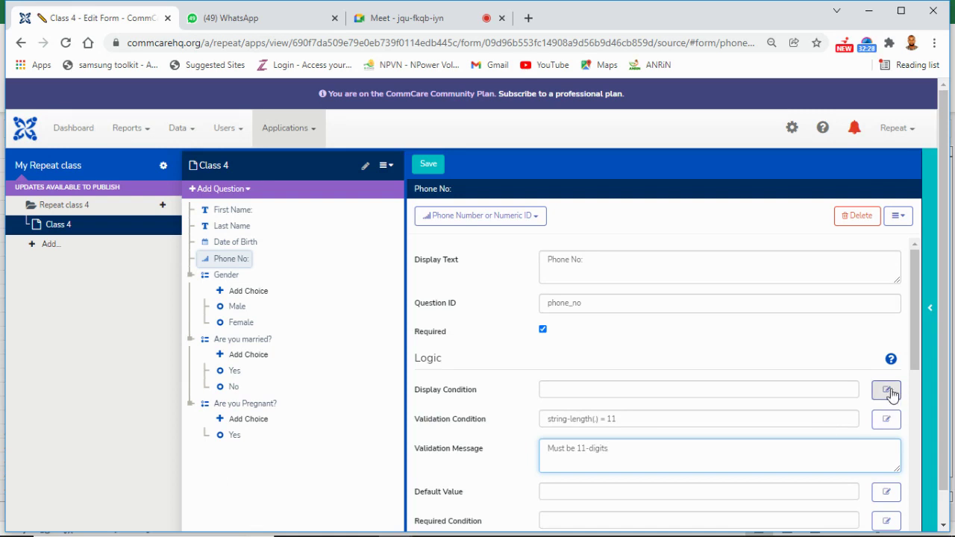
click(888, 420)
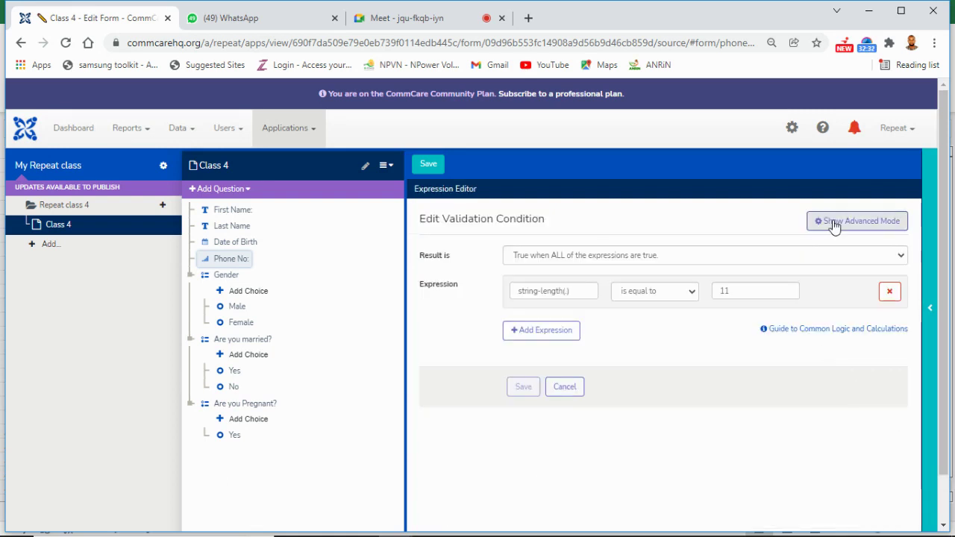
click(836, 223)
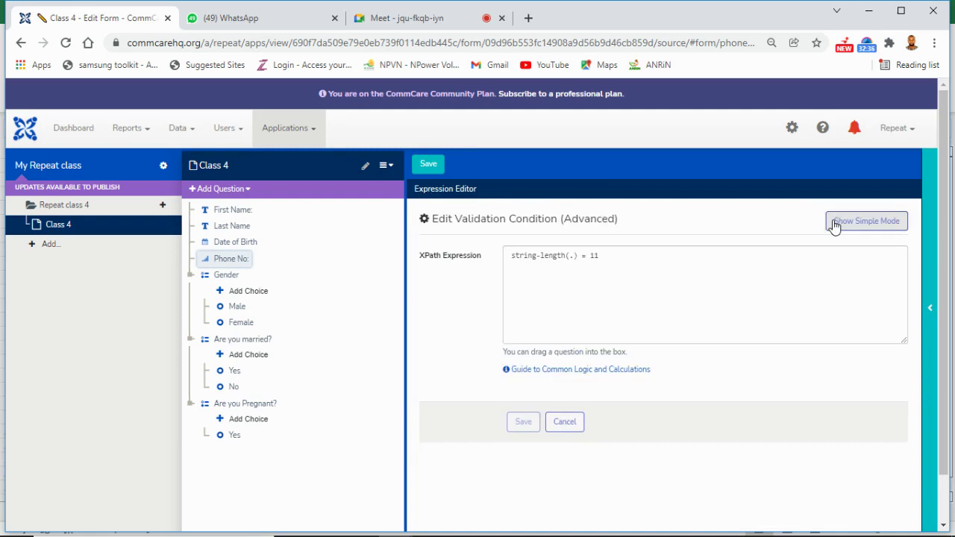
Step: Review the string-length(.) = 11 XPath expression and close the editor unchanged
click(573, 257)
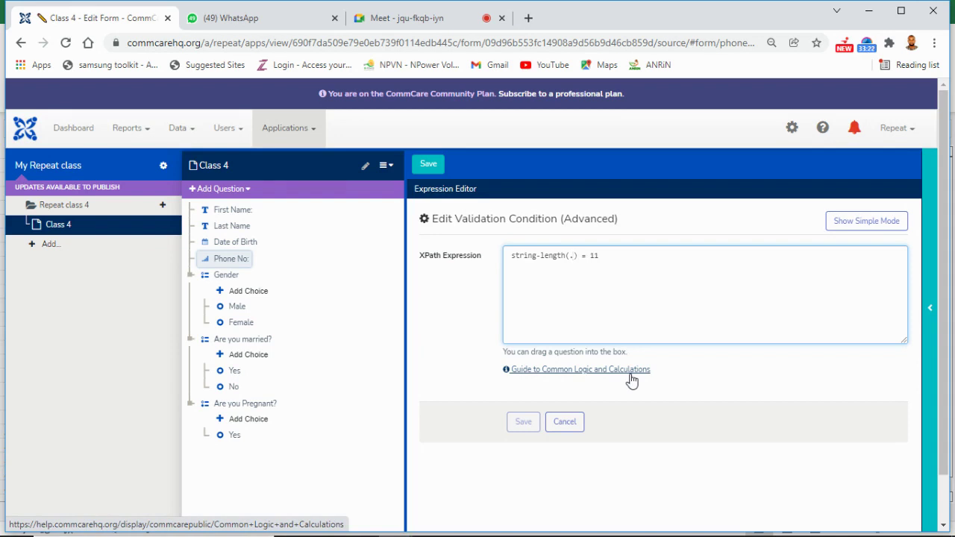
click(525, 426)
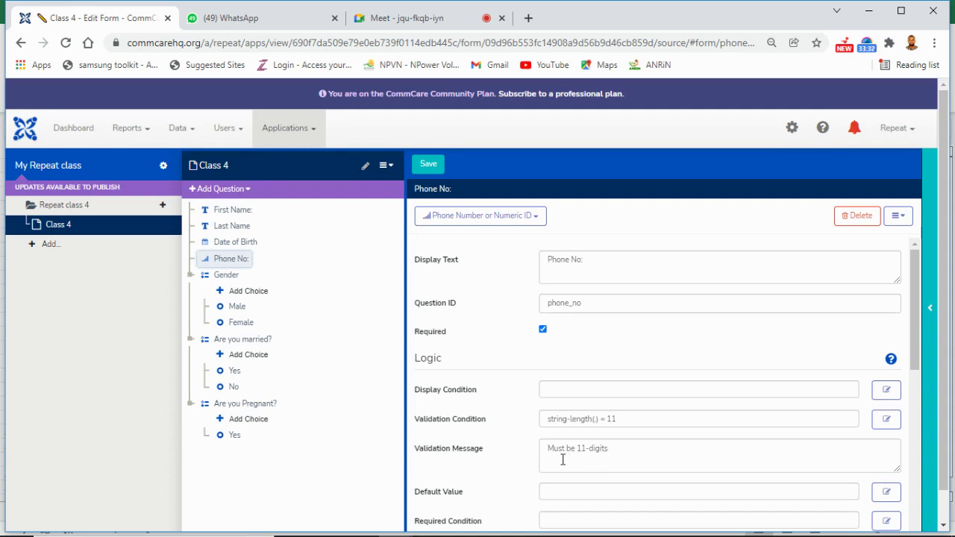
click(621, 448)
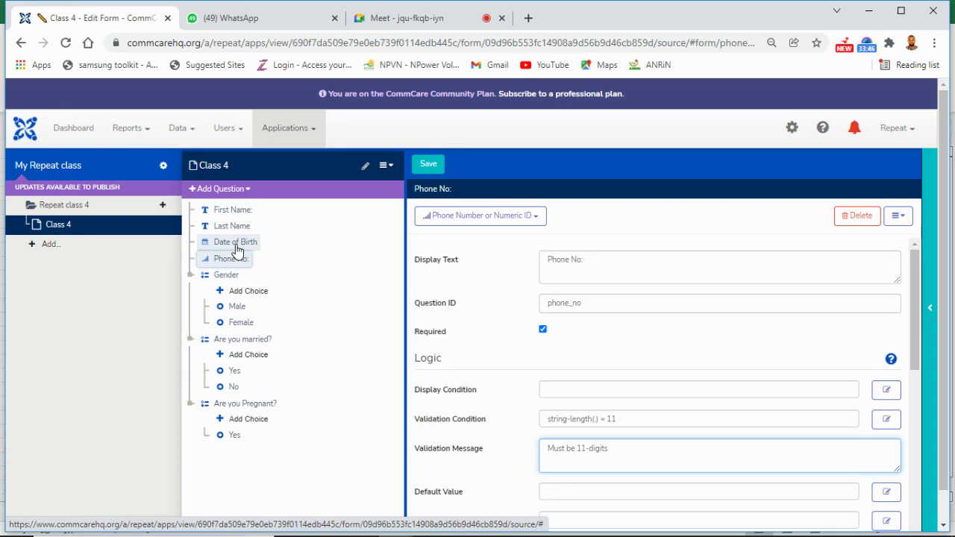
click(236, 245)
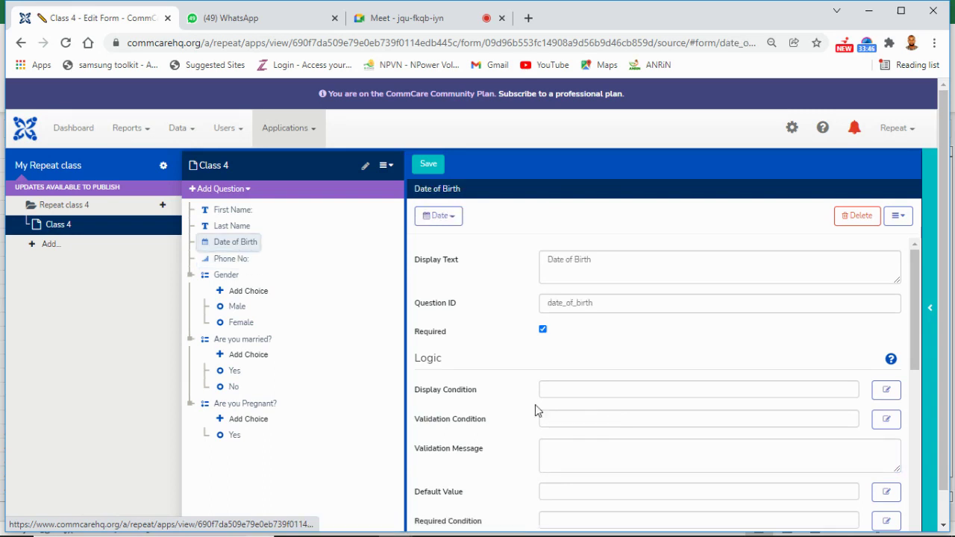
click(579, 453)
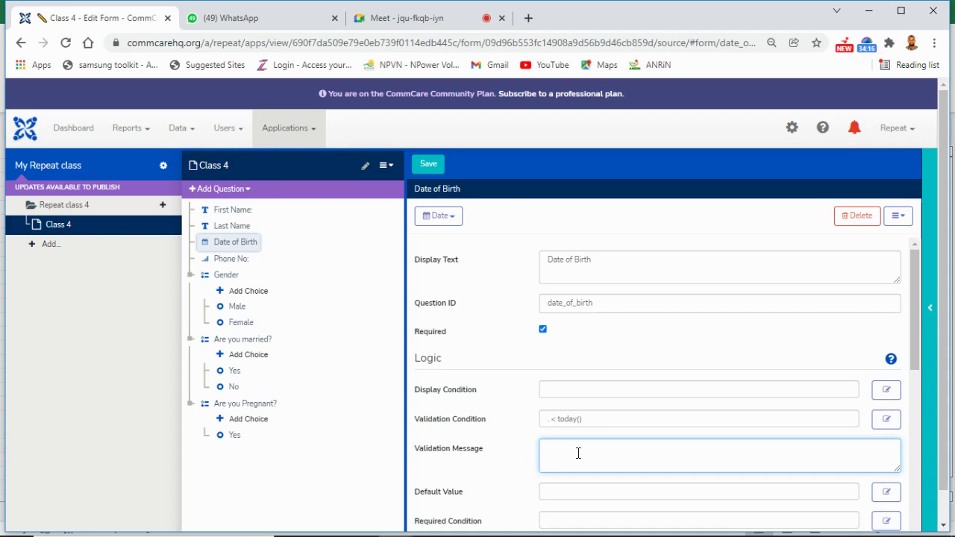
click(238, 262)
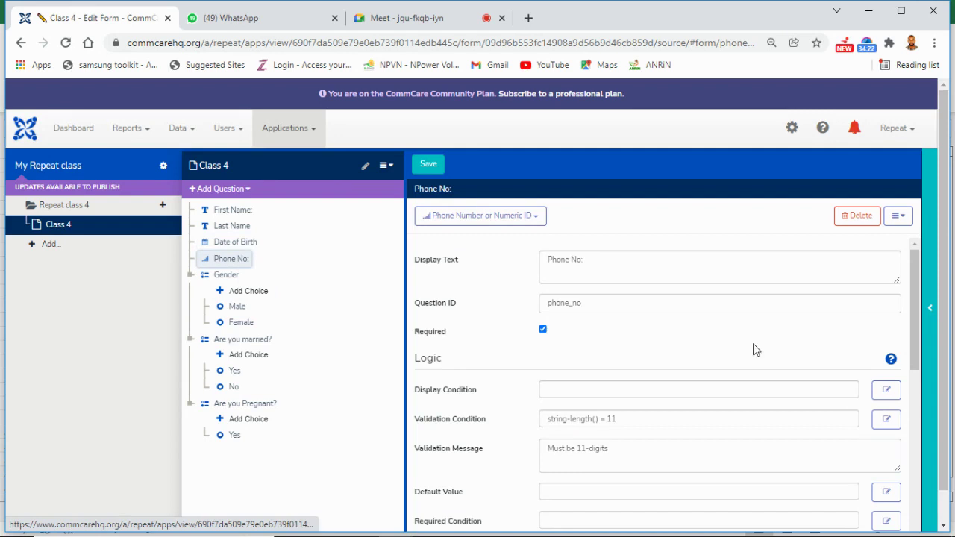
click(888, 421)
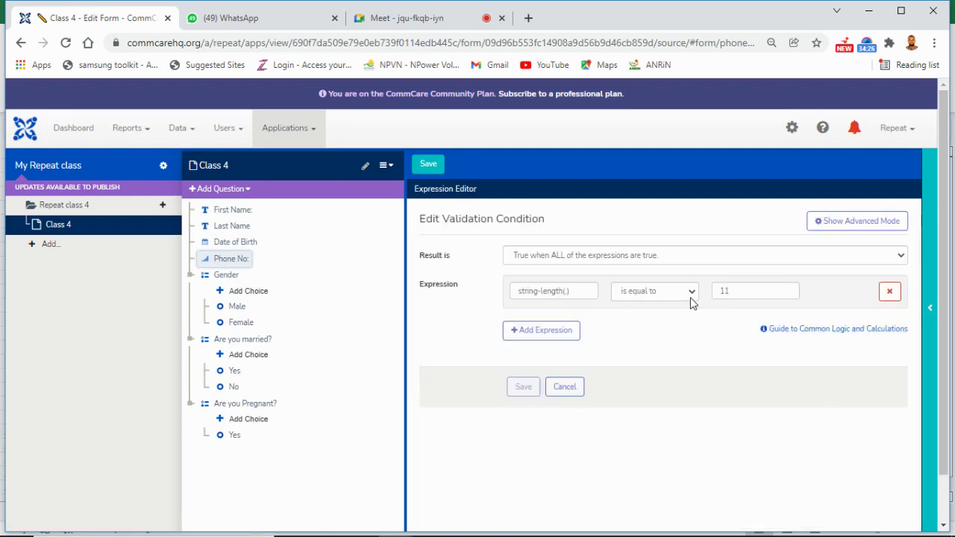
click(692, 293)
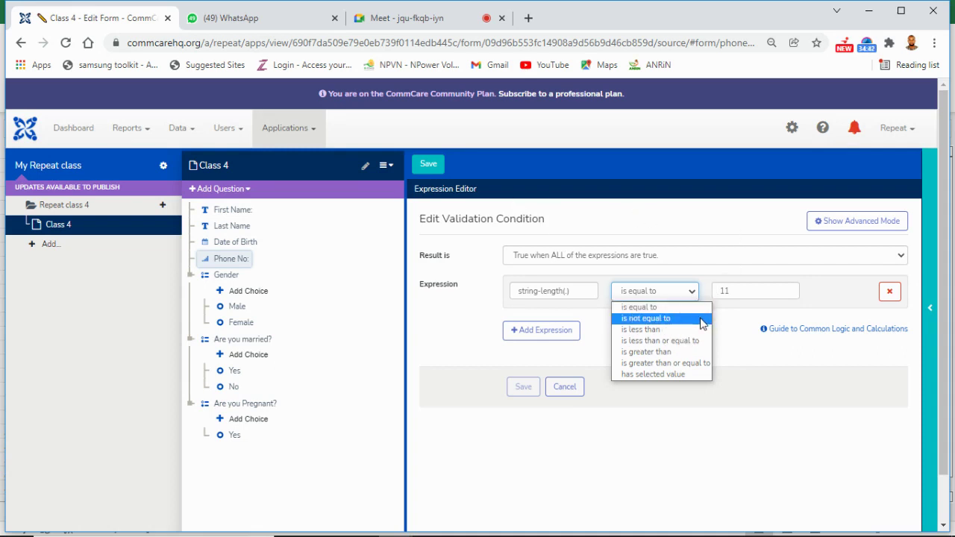
click(685, 221)
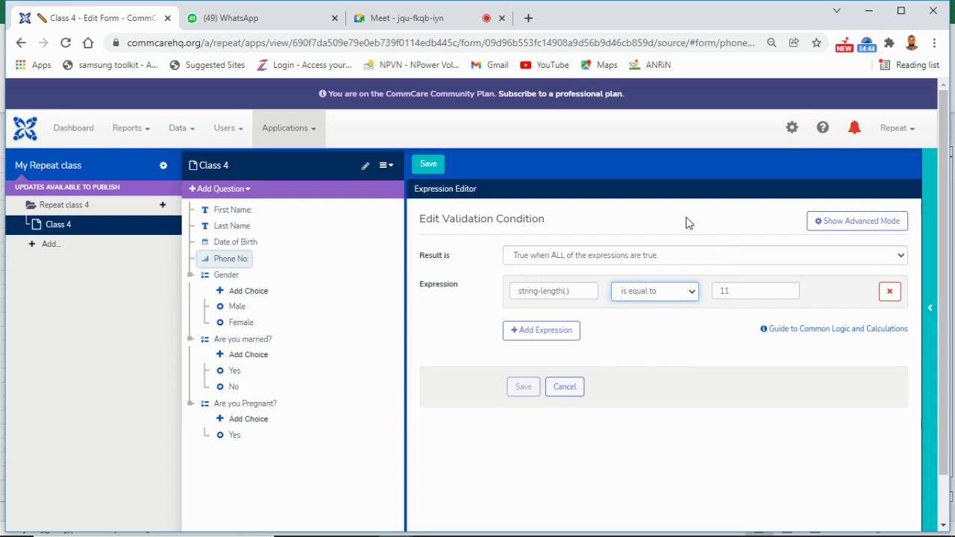
click(524, 388)
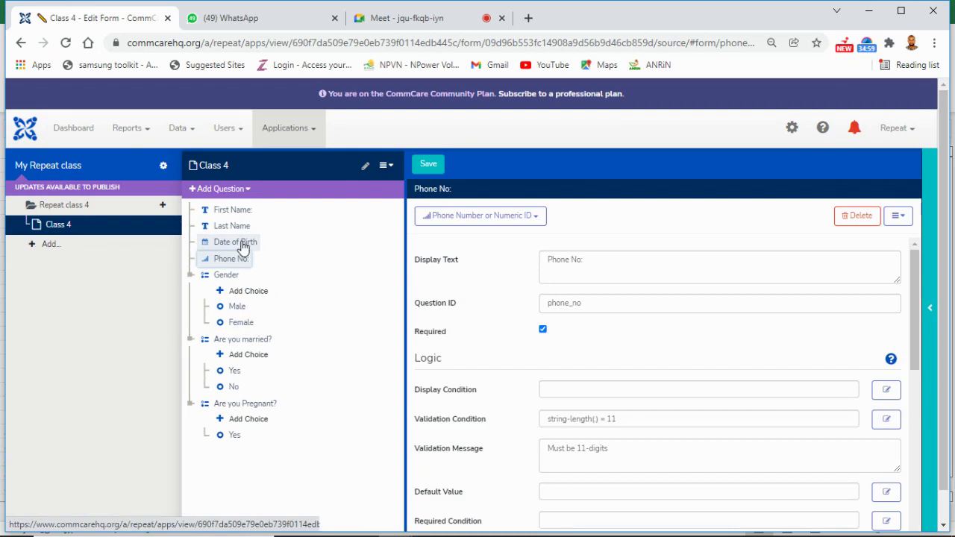
Step: Give Date of Birth the validation message 'Can only be in the past', then select Are you Pregnant?
click(241, 244)
click(573, 459)
text(Ca)
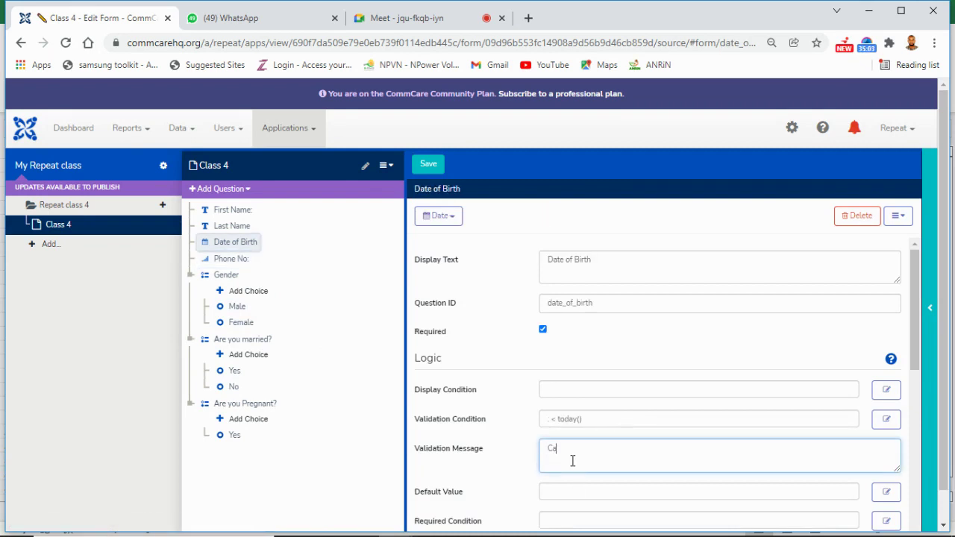
text(n only be in the past)
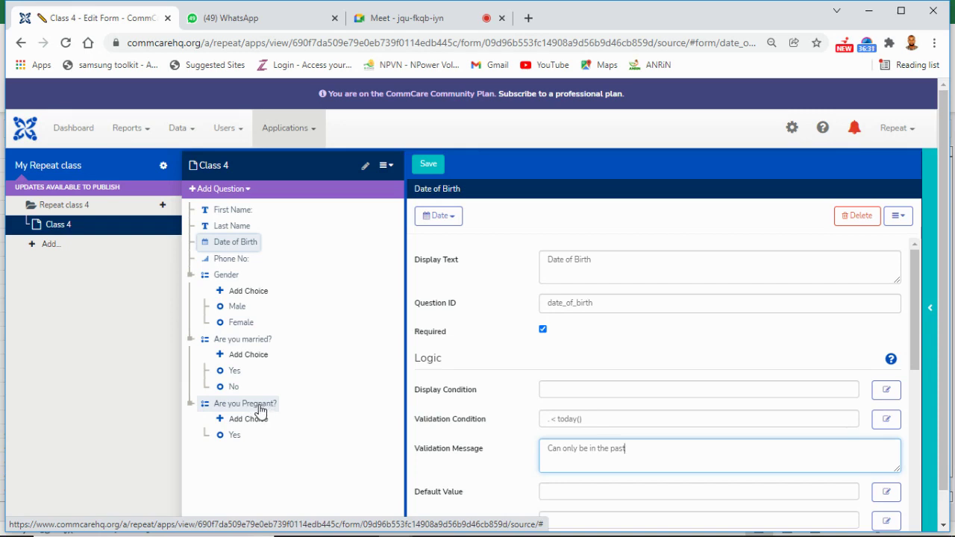
click(259, 409)
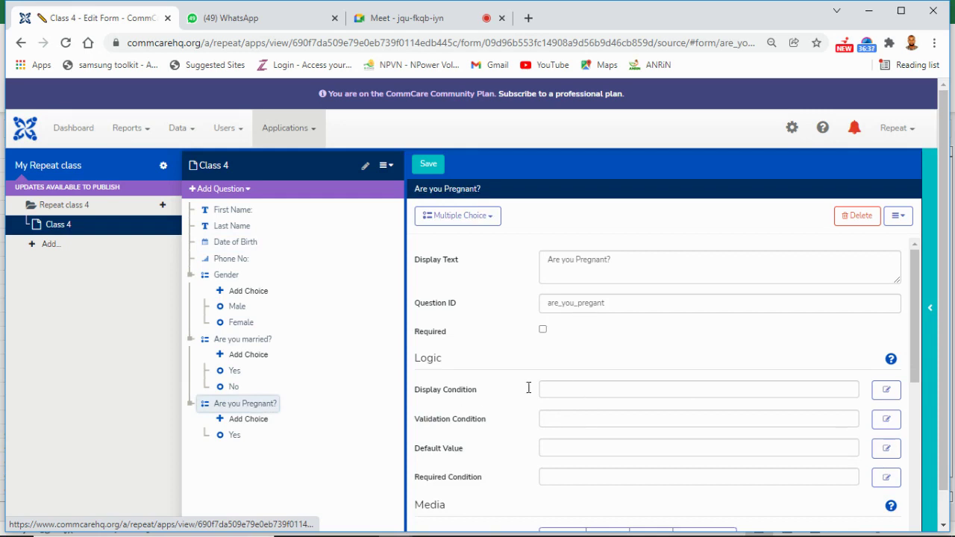
Step: Set Are you Pregnant?'s display condition to Gender equals 'female' and save it
click(888, 393)
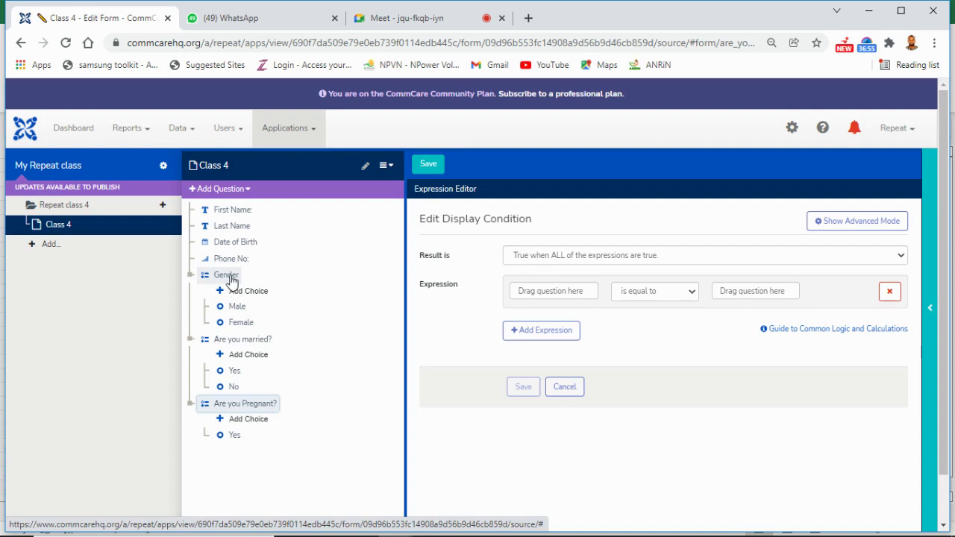
drag(230, 279, 553, 291)
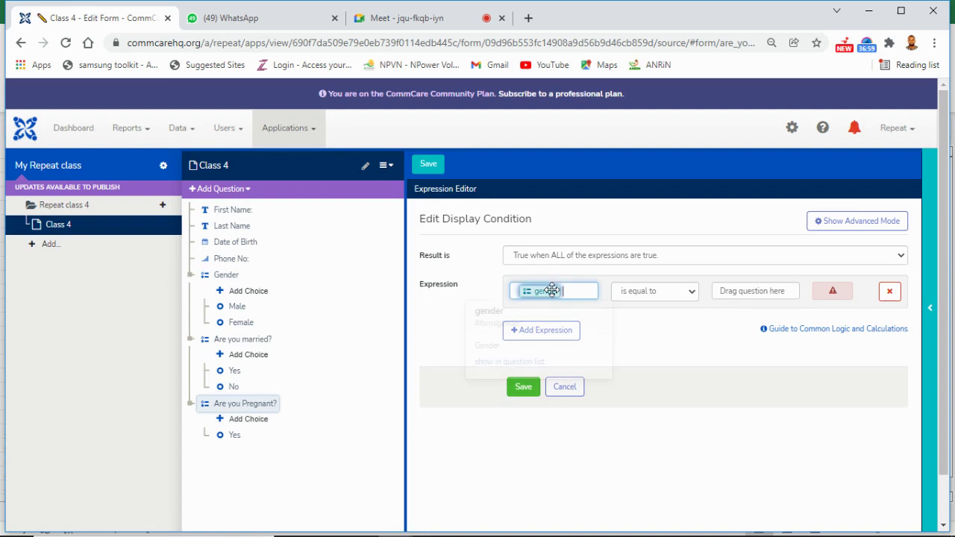
drag(246, 324, 740, 290)
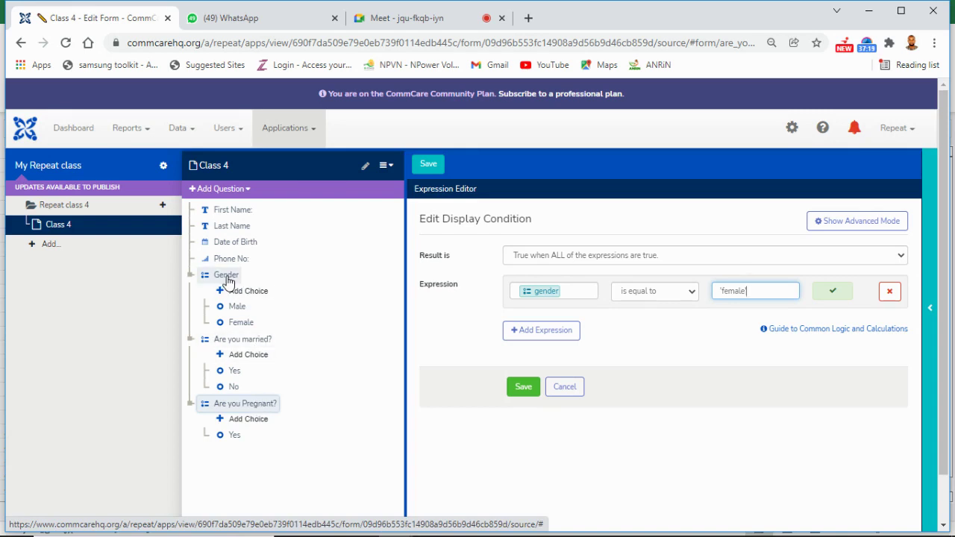
click(523, 389)
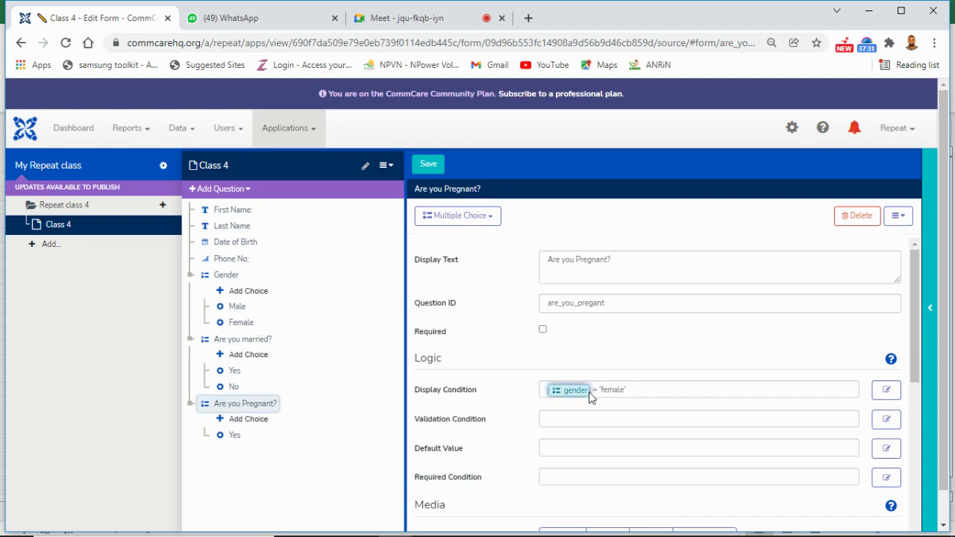
mouse_move(571, 391)
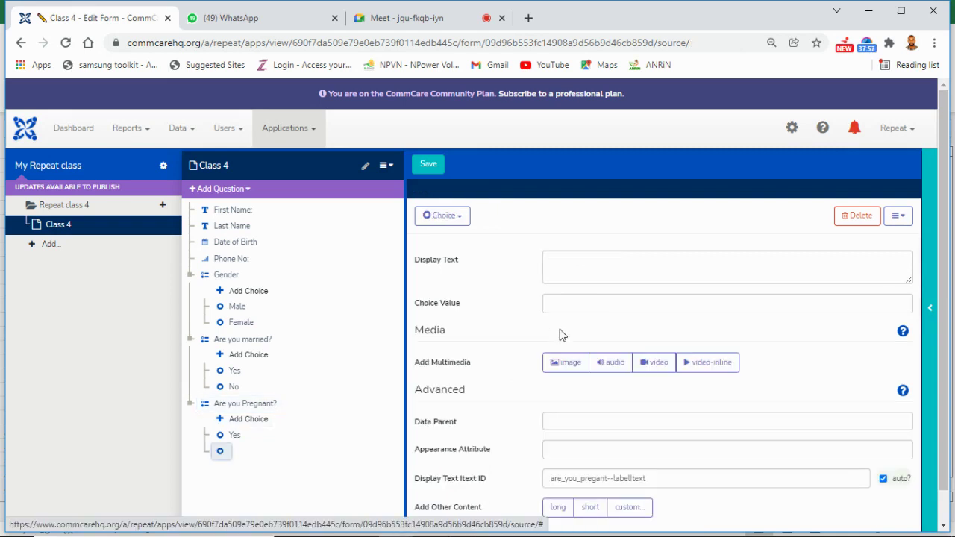
Step: Relabel the second Are you Pregnant? choice as No and retry saving, which fails validation
text(o)
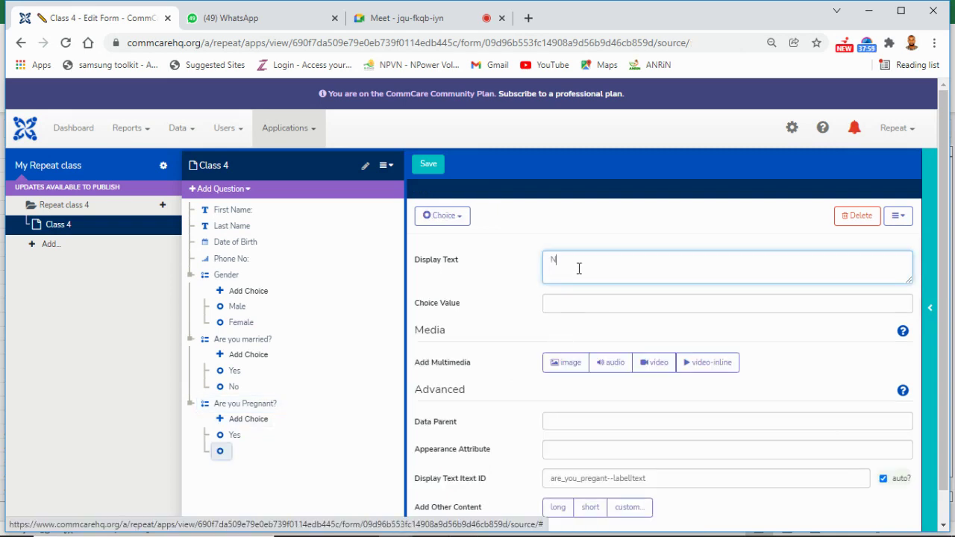
key(BackSpace)
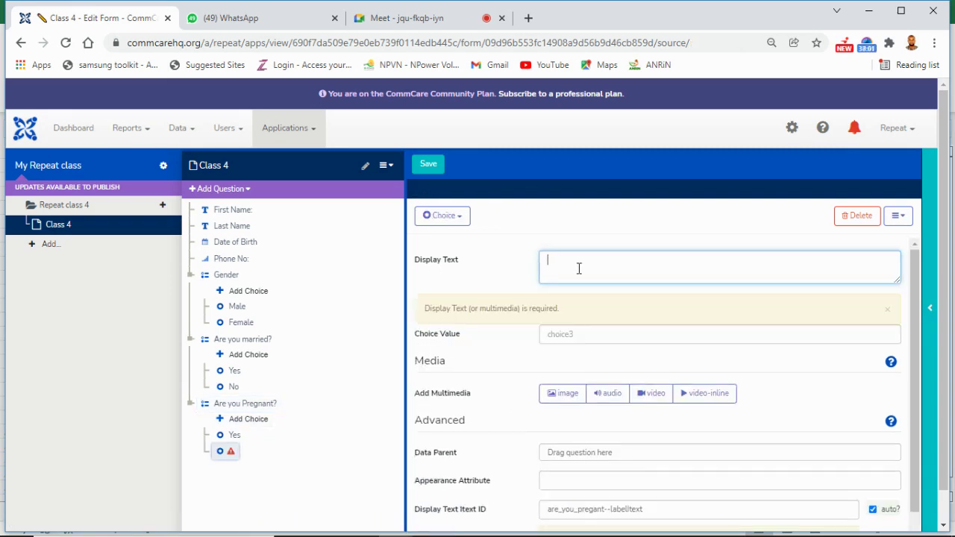
text(NO)
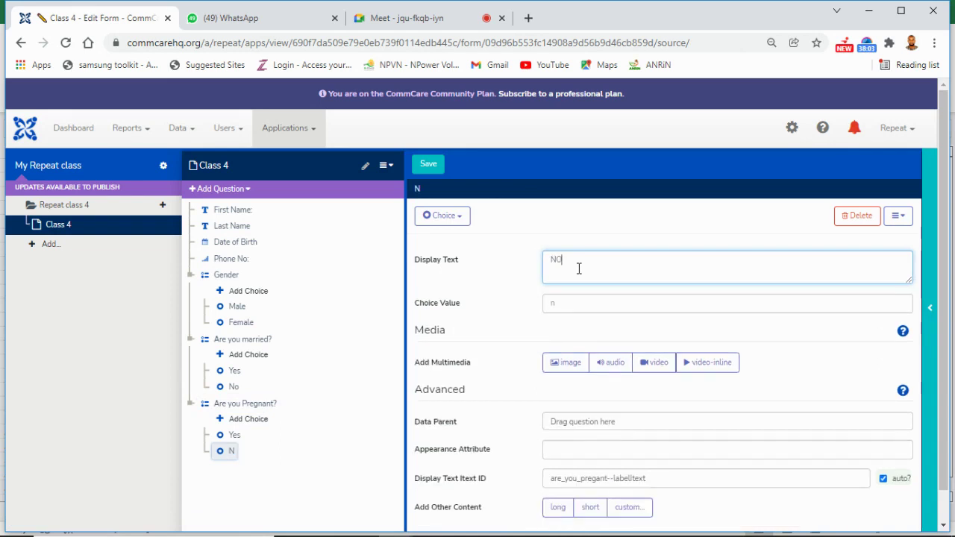
click(427, 165)
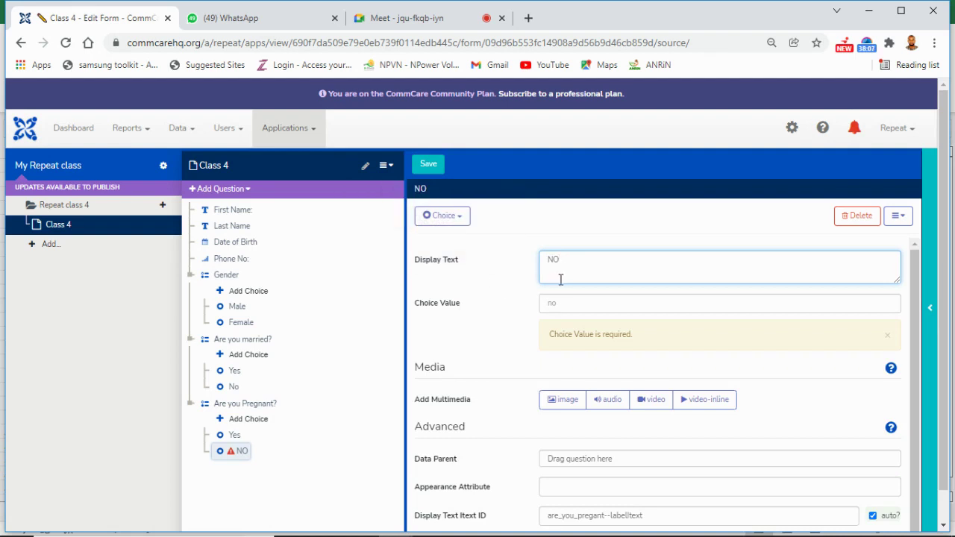
key(BackSpace)
text(o)
click(567, 302)
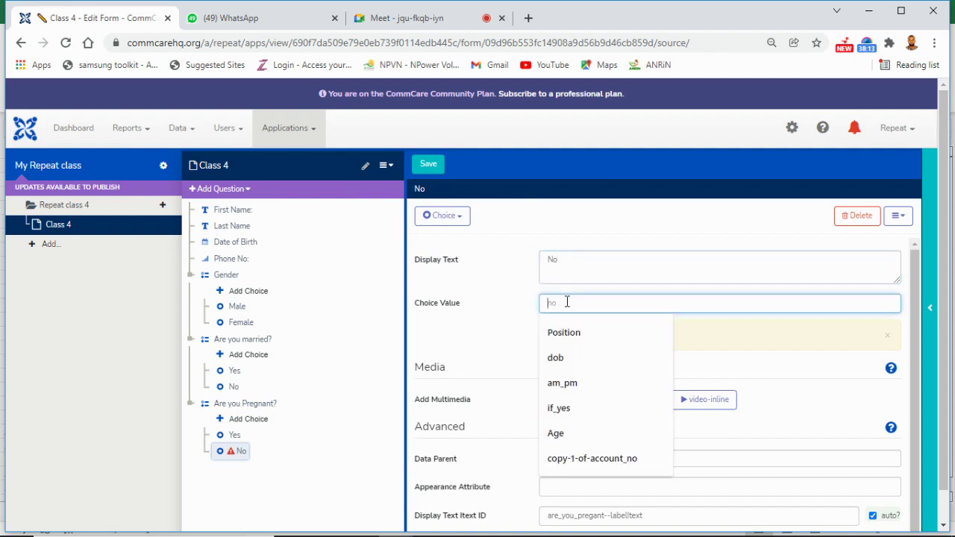
click(520, 290)
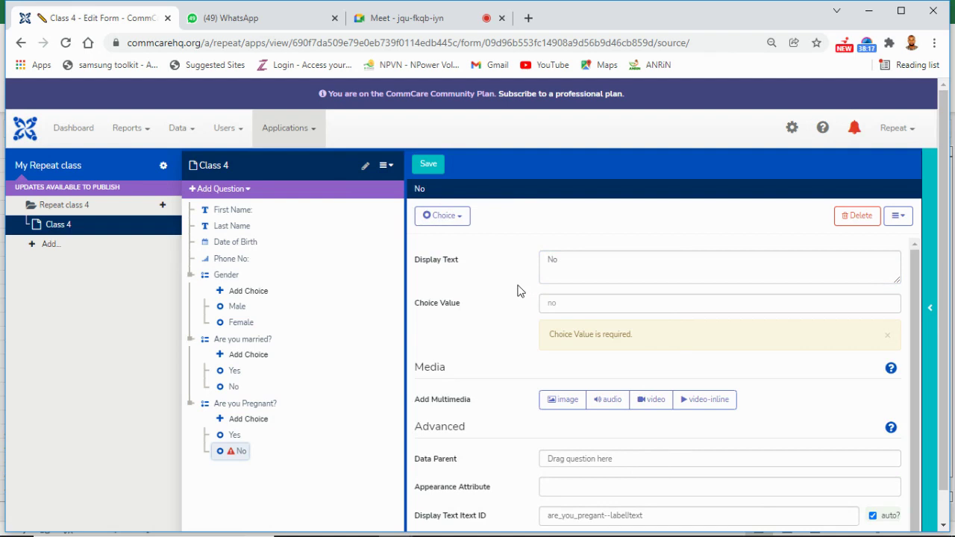
click(435, 166)
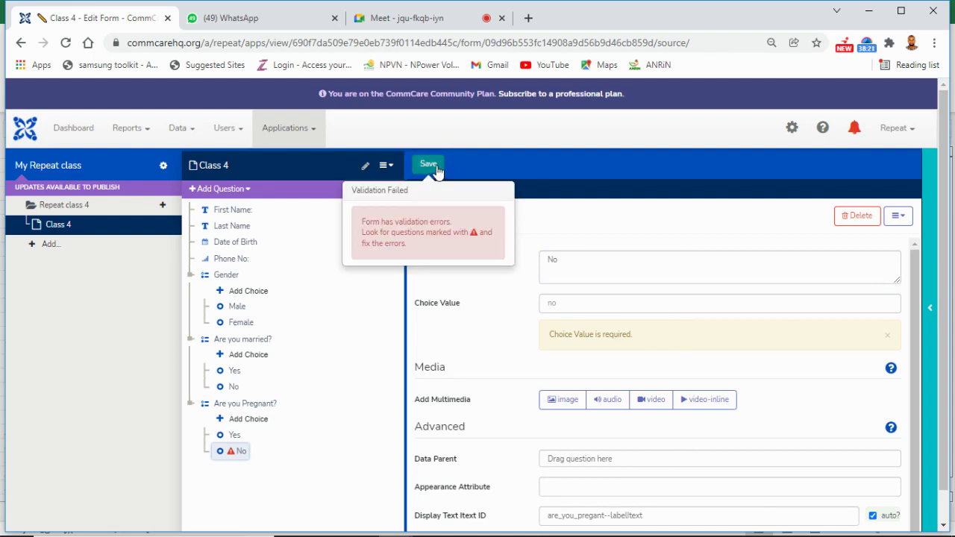
Step: Save the form, choosing Overwrite their work in the Lost Work Warning
click(429, 167)
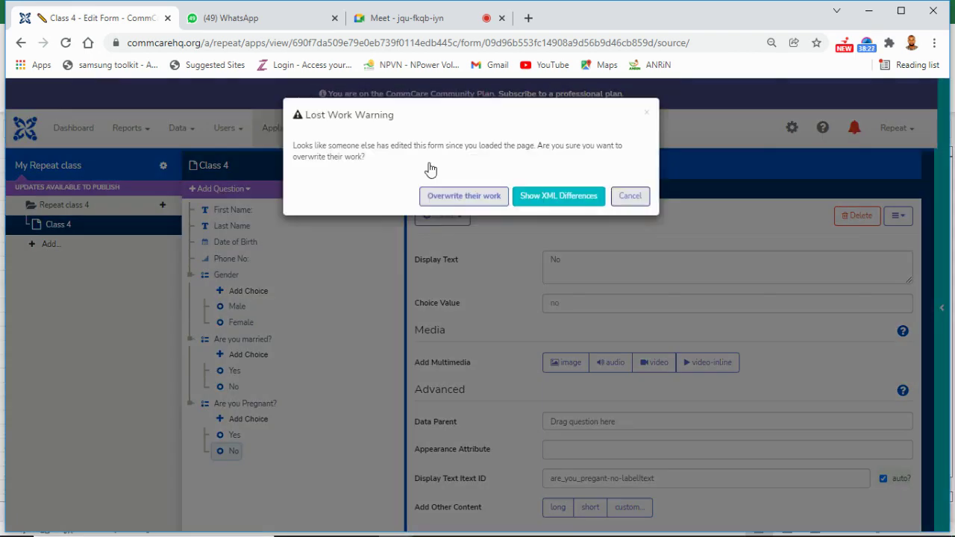
click(492, 206)
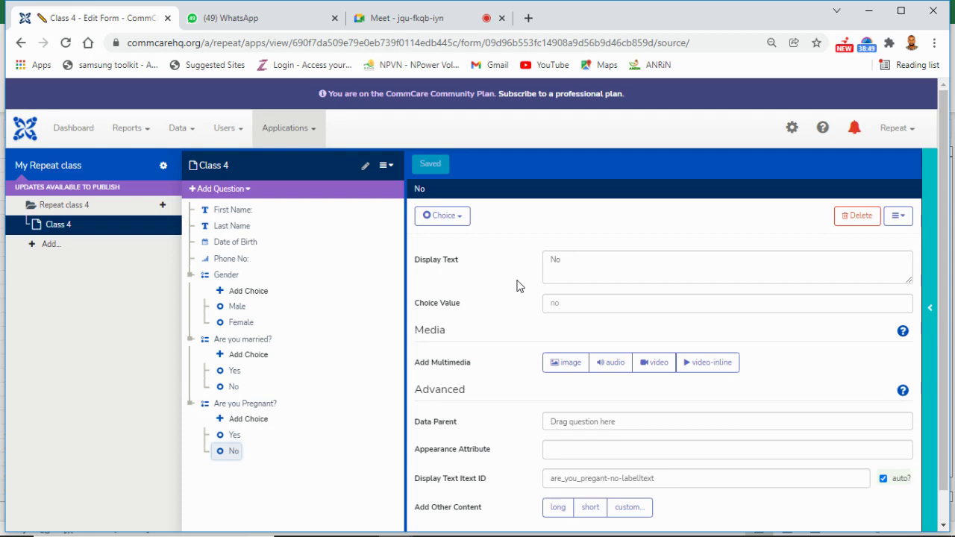
Step: Refresh the phone preview and start Class 4 from the Repeat class 4 menu
click(932, 313)
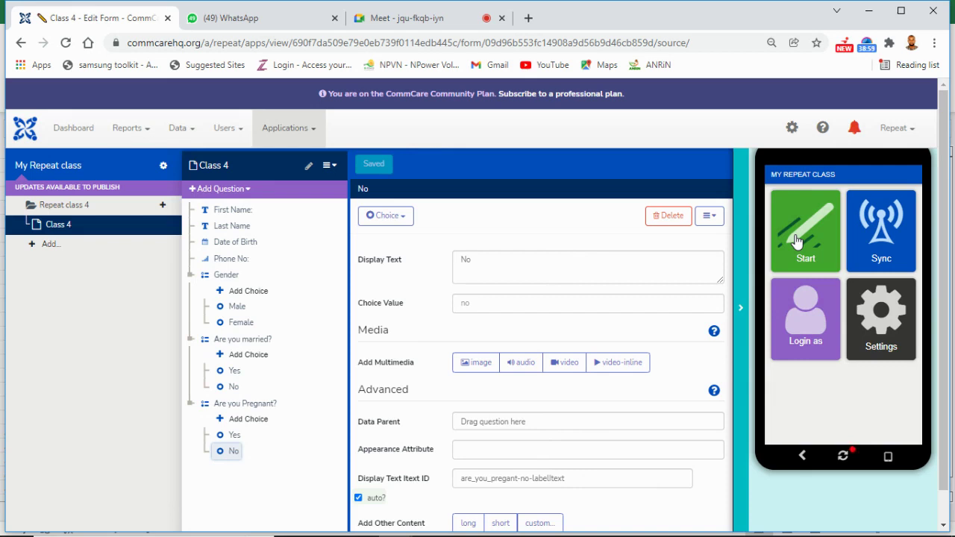
click(745, 317)
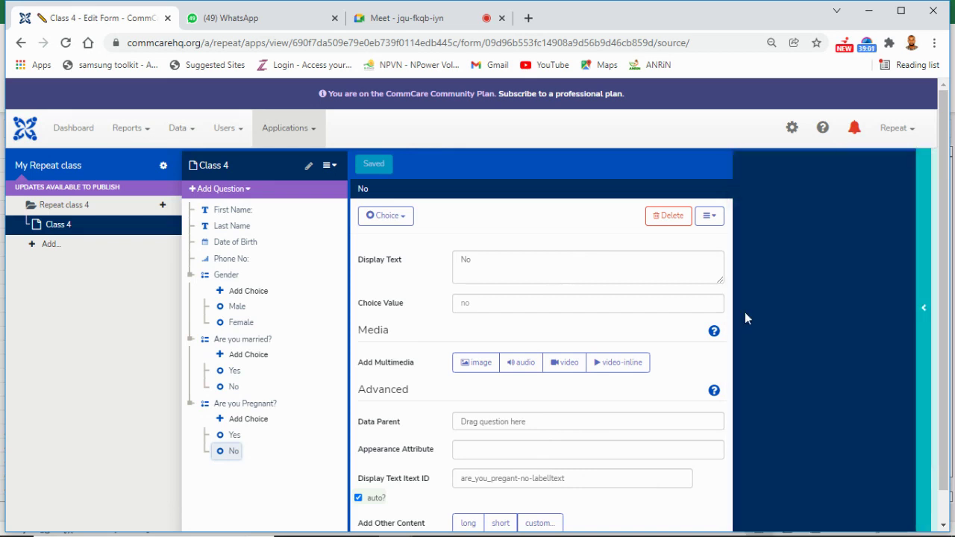
click(930, 305)
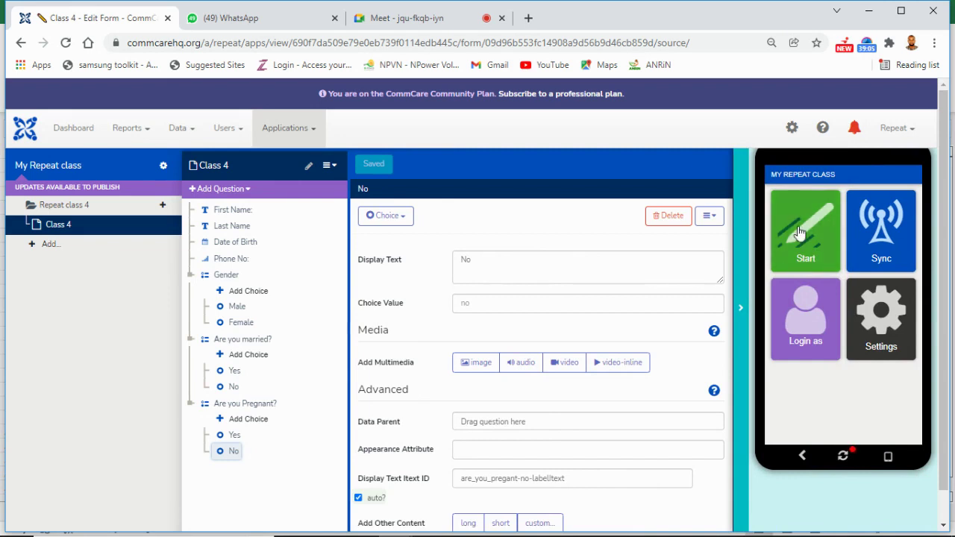
click(843, 458)
click(800, 246)
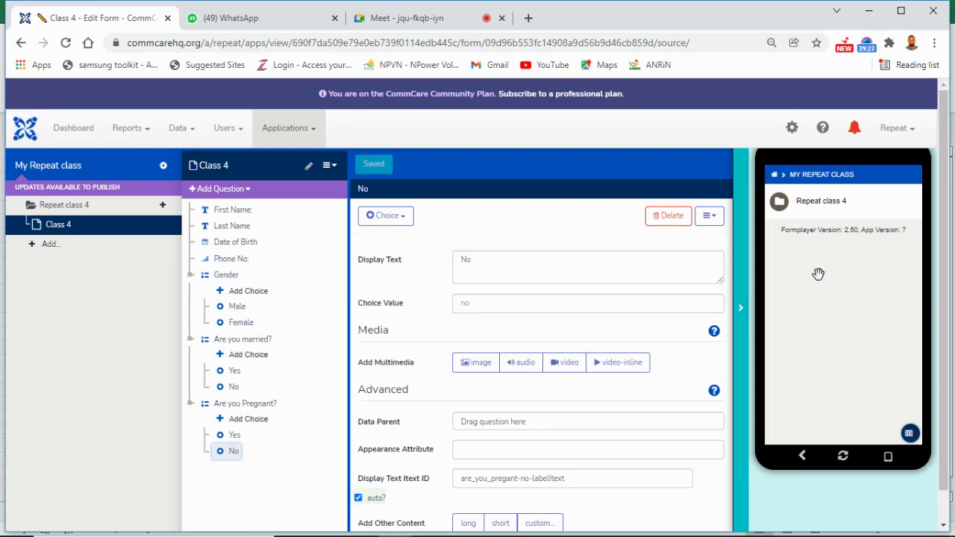
click(826, 215)
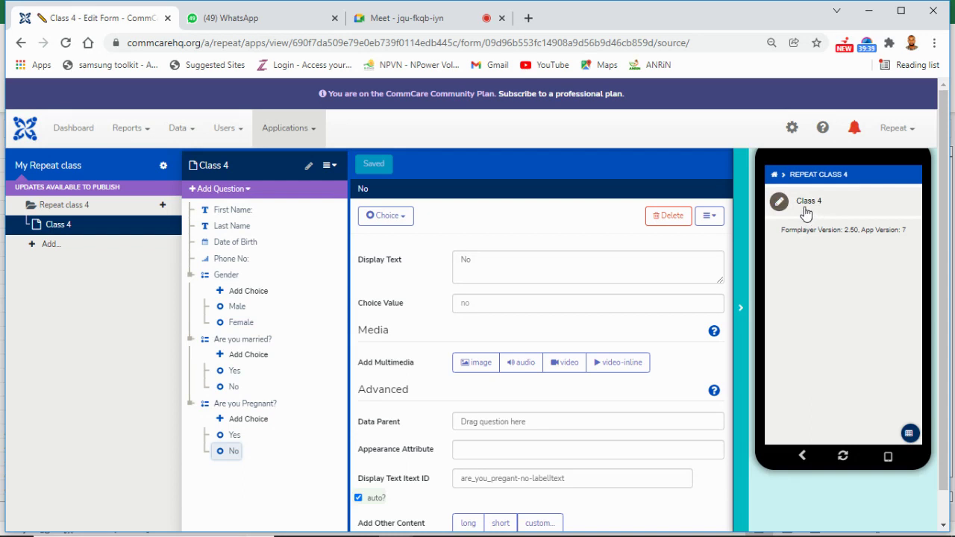
click(808, 205)
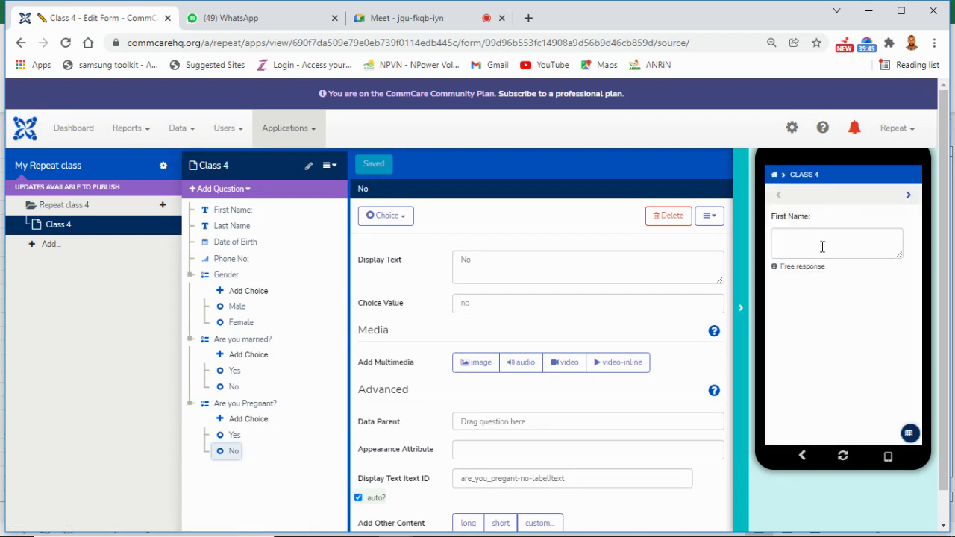
Step: Enter a first name and a last name in the preview, then advance to Date of Birth
click(817, 240)
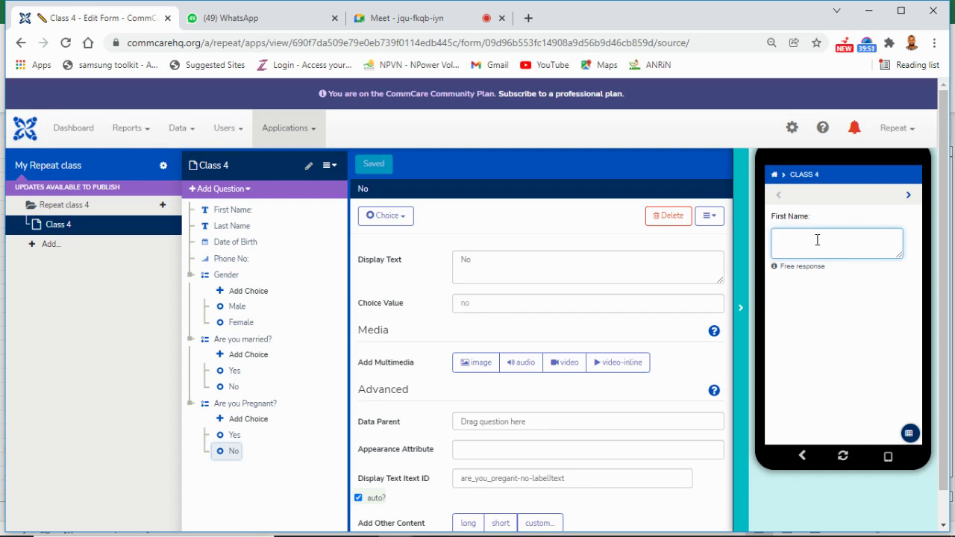
click(907, 198)
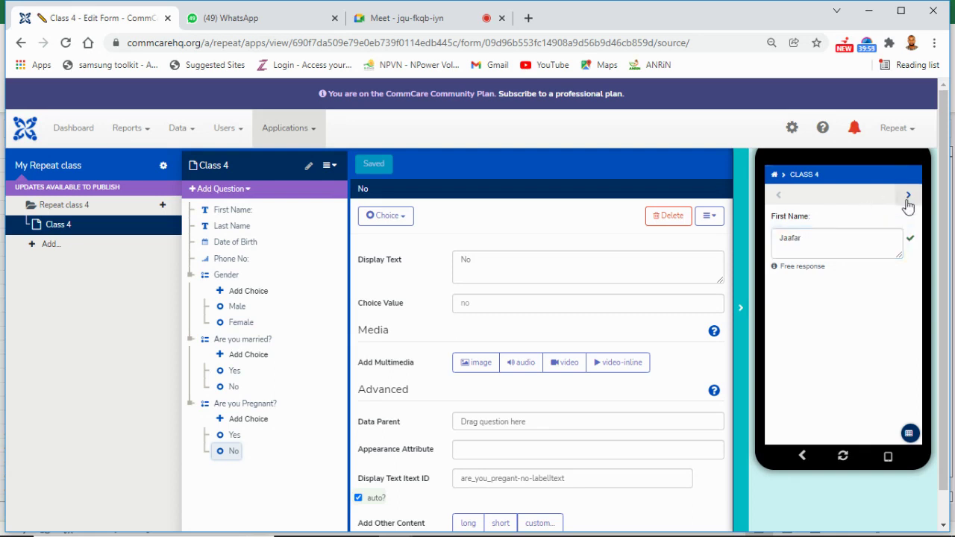
click(855, 238)
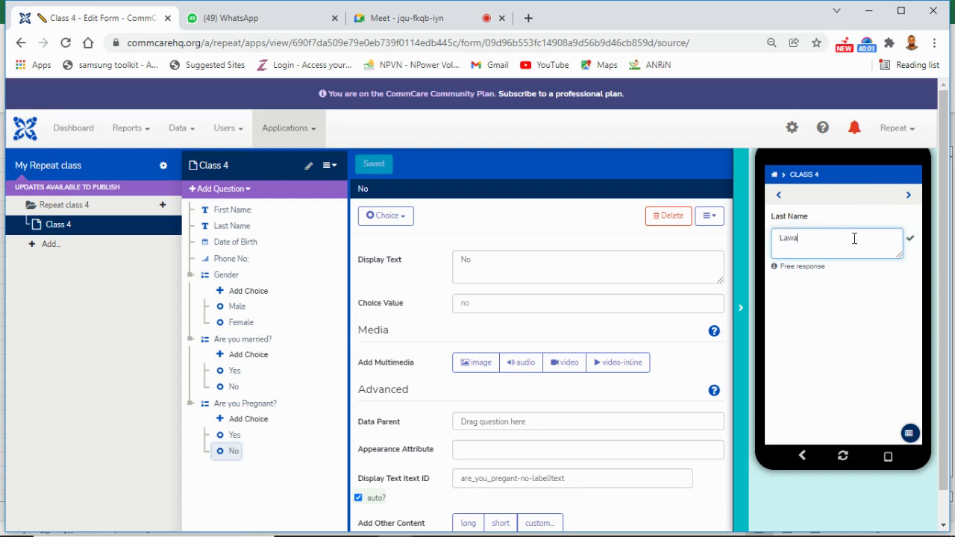
click(910, 203)
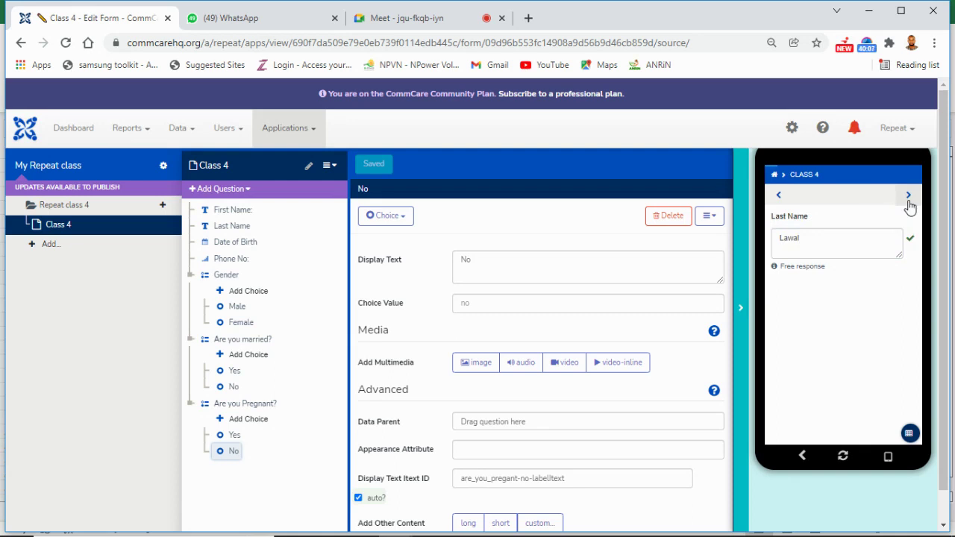
click(909, 203)
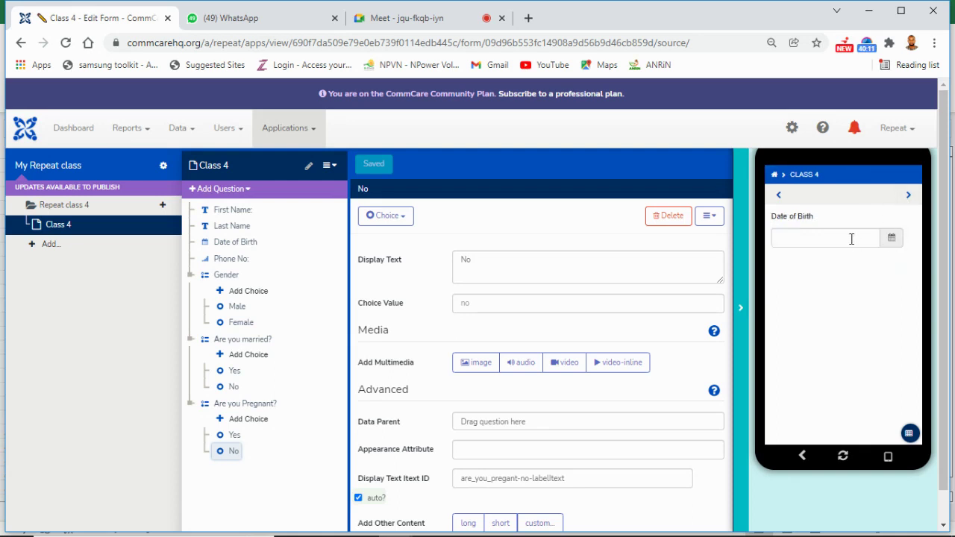
Step: Pick 11 January 2022 as the preview's Date of Birth
click(853, 237)
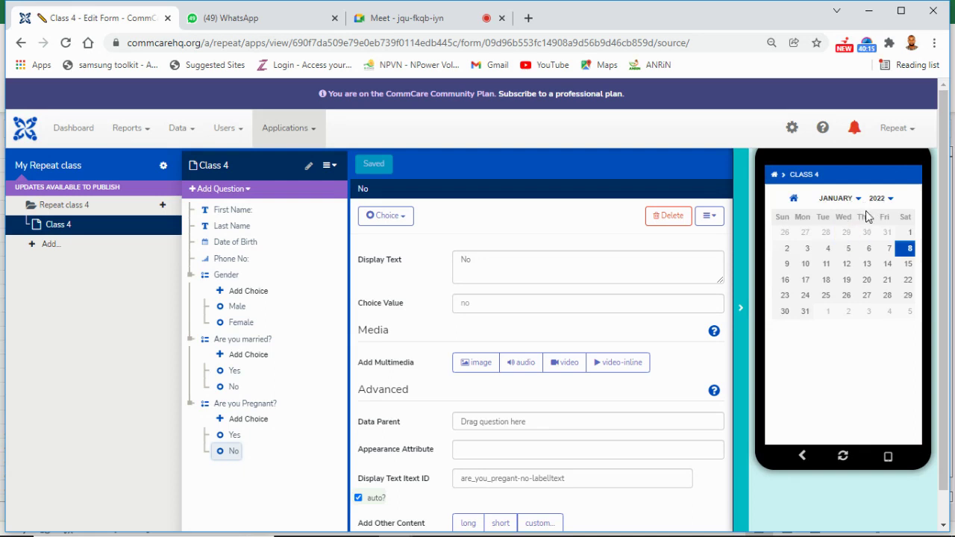
click(826, 264)
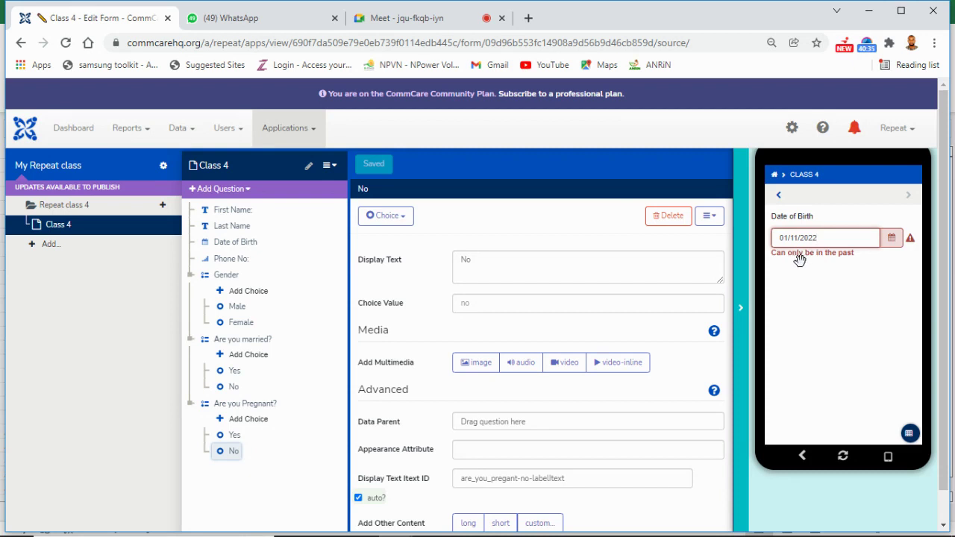
click(859, 244)
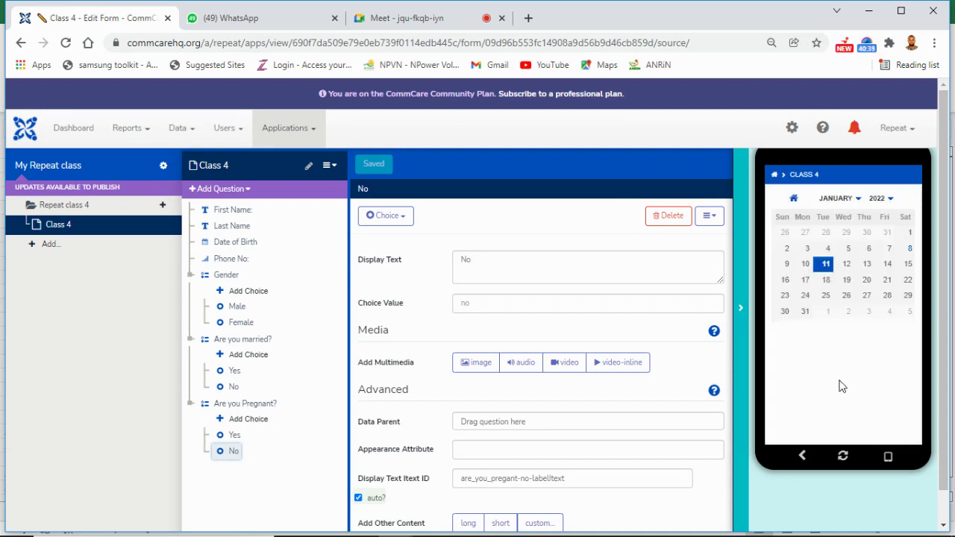
click(826, 265)
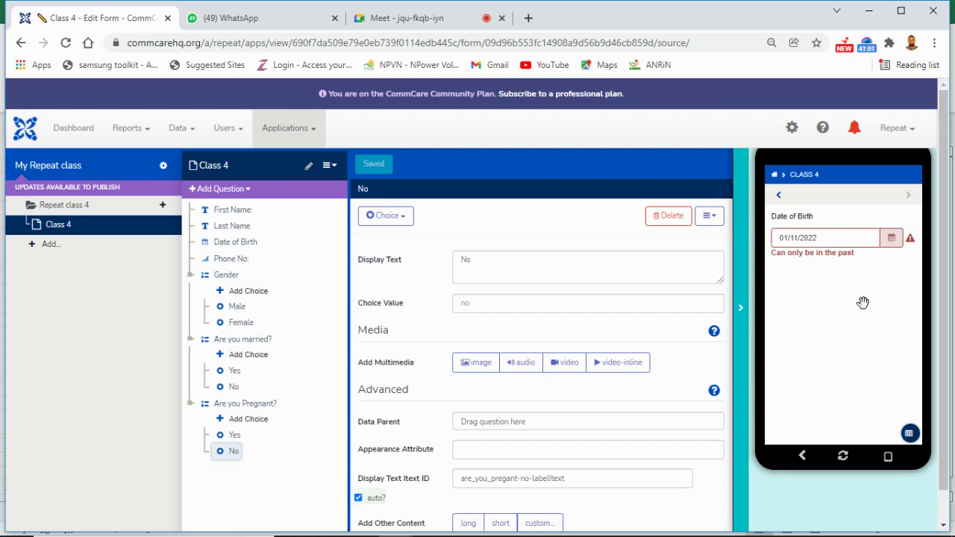
Step: Change the birth date to 25 January 2012 and advance to Phone No
click(849, 238)
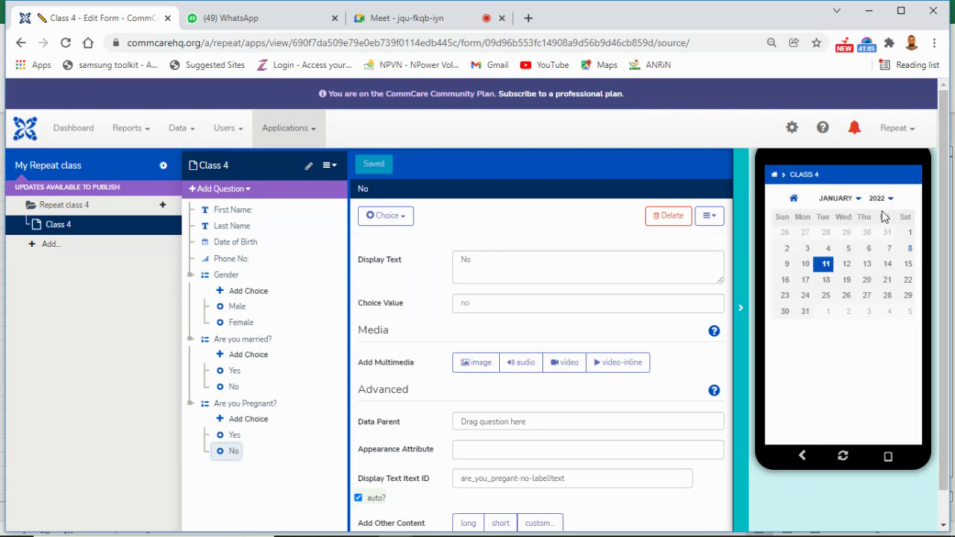
click(889, 200)
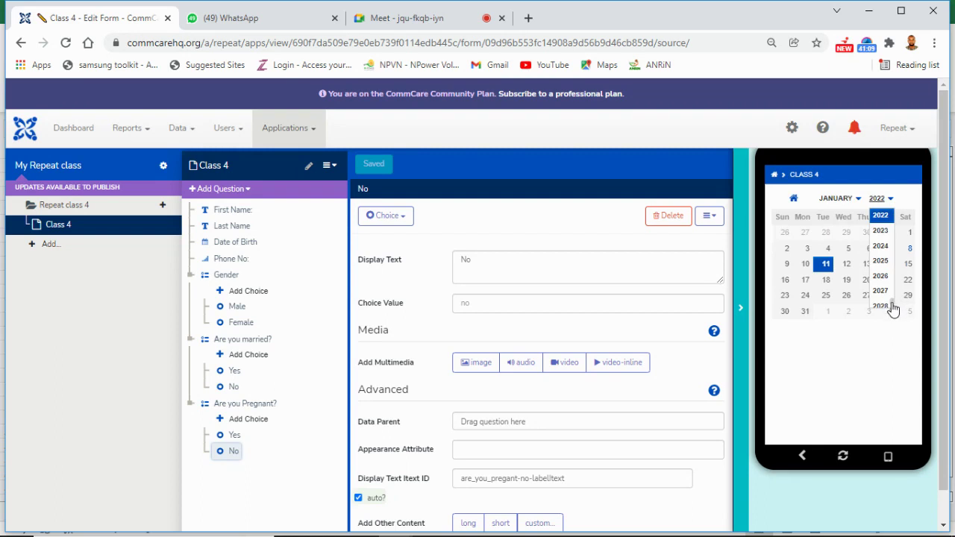
drag(893, 307, 892, 297)
click(883, 277)
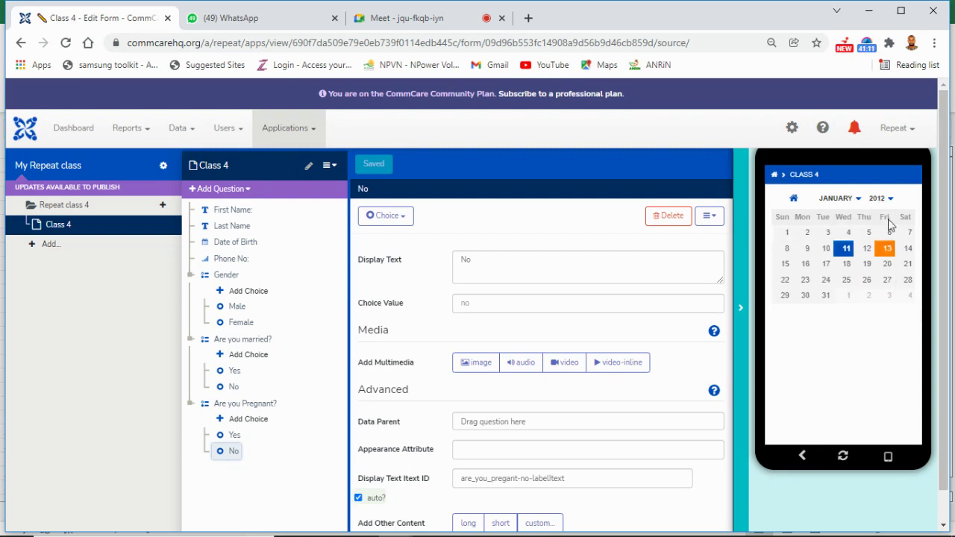
click(847, 281)
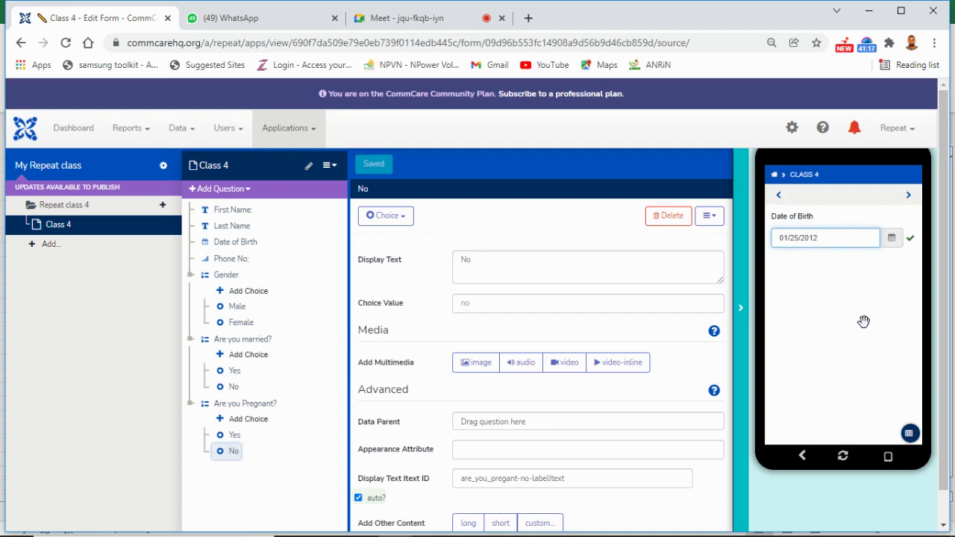
click(909, 196)
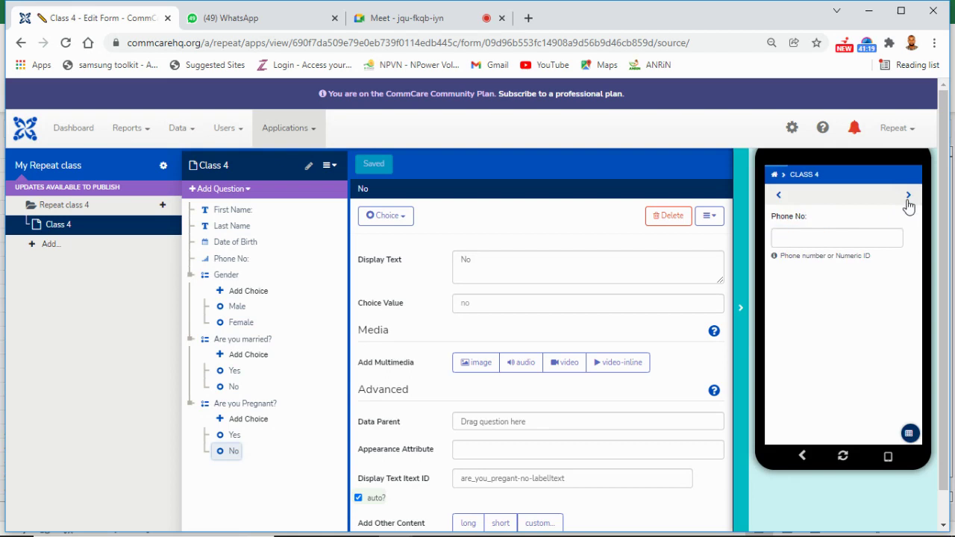
Step: Enter a phone number and trim the extra digits so the 11-digit check passes
click(860, 238)
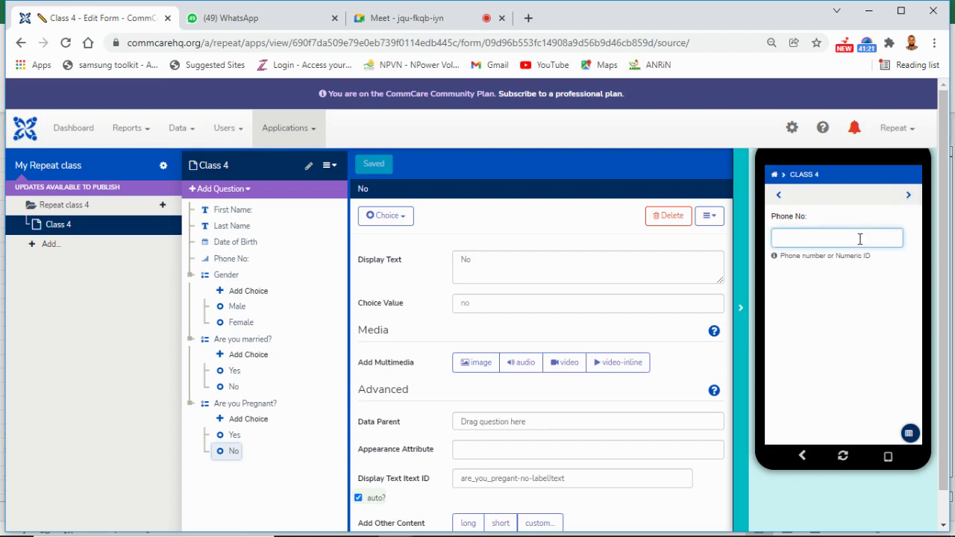
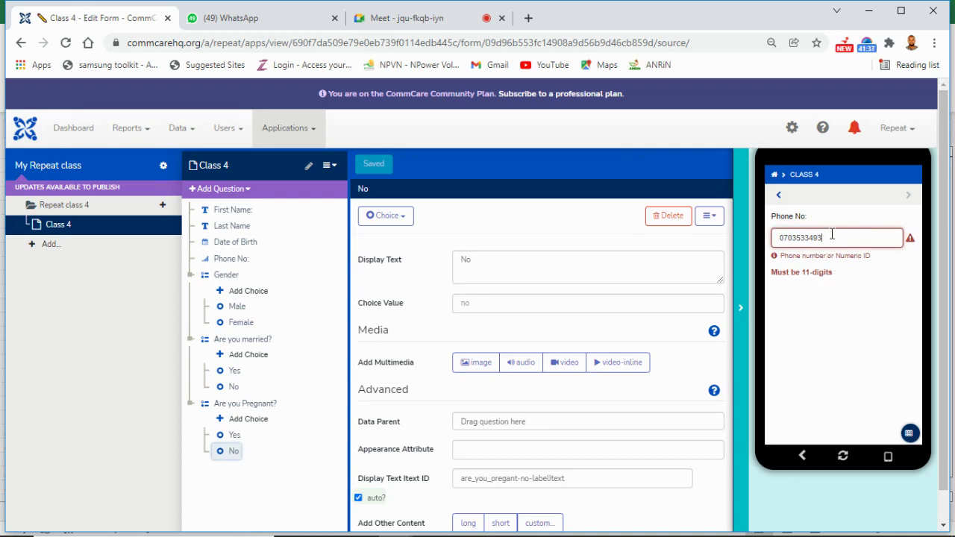
text(33)
key(BackSpace)
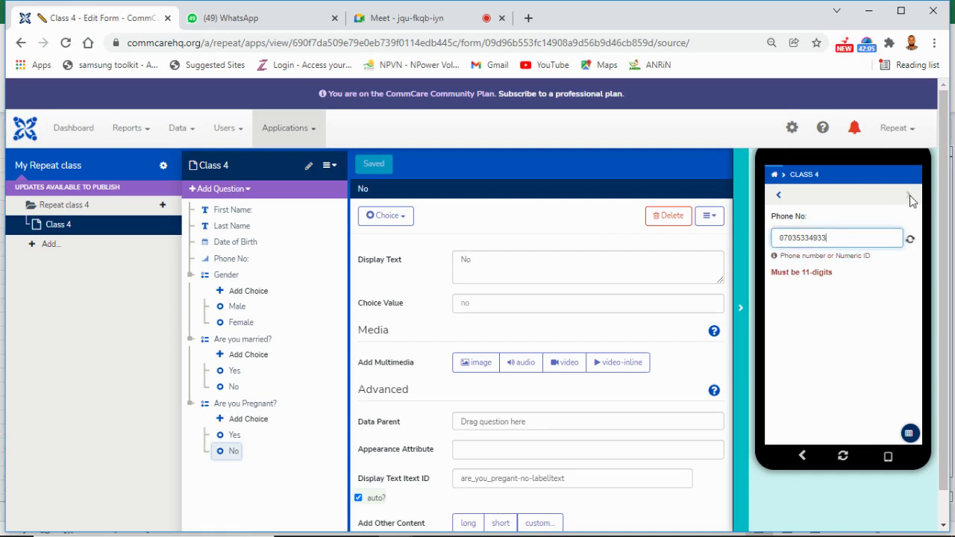
click(909, 198)
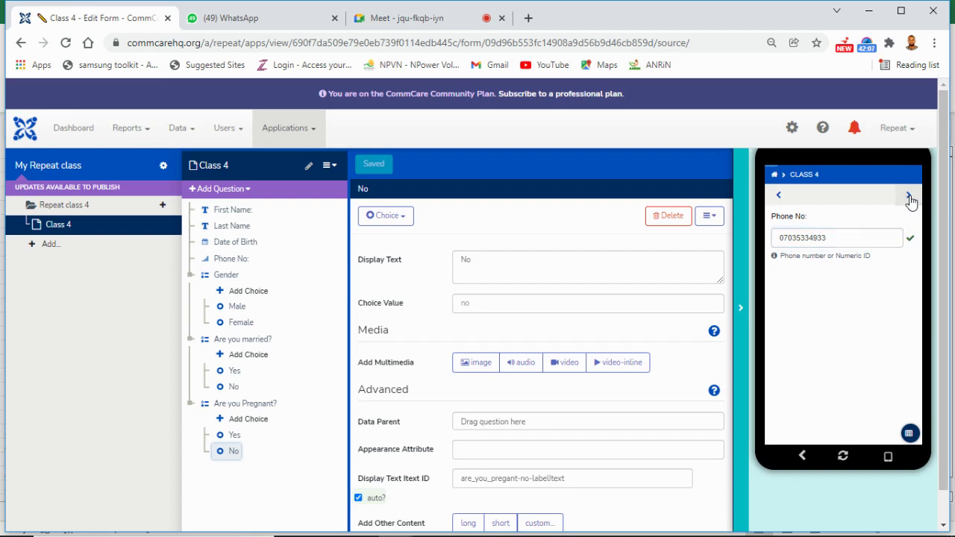
Step: Answer Gender Female, Are you married? Yes and Are you Pregnant? Yes in the preview
click(909, 198)
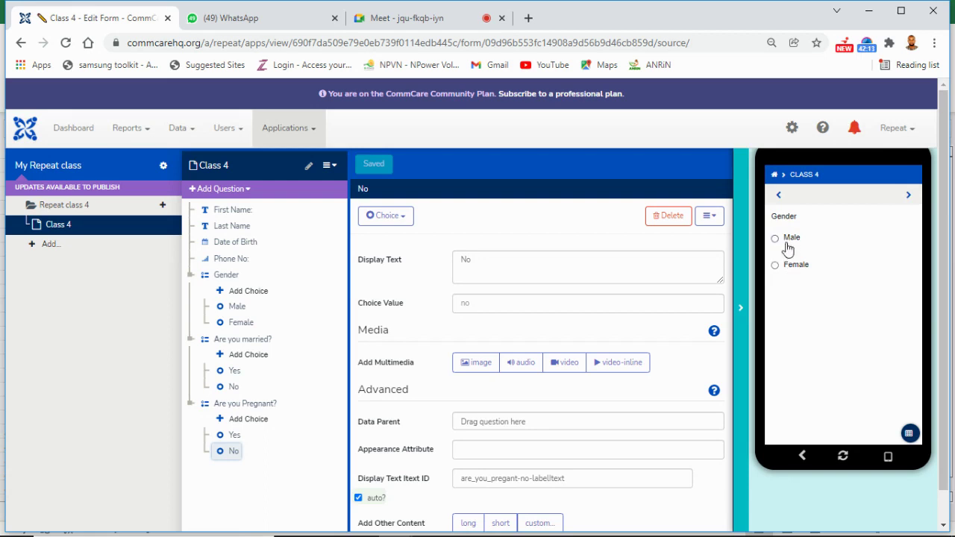
click(792, 269)
click(910, 197)
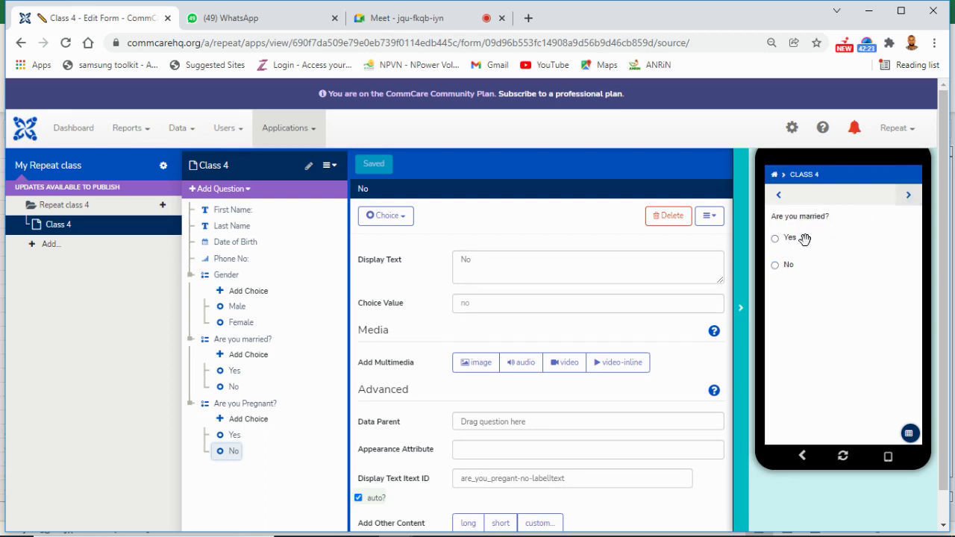
click(794, 239)
click(907, 197)
click(784, 242)
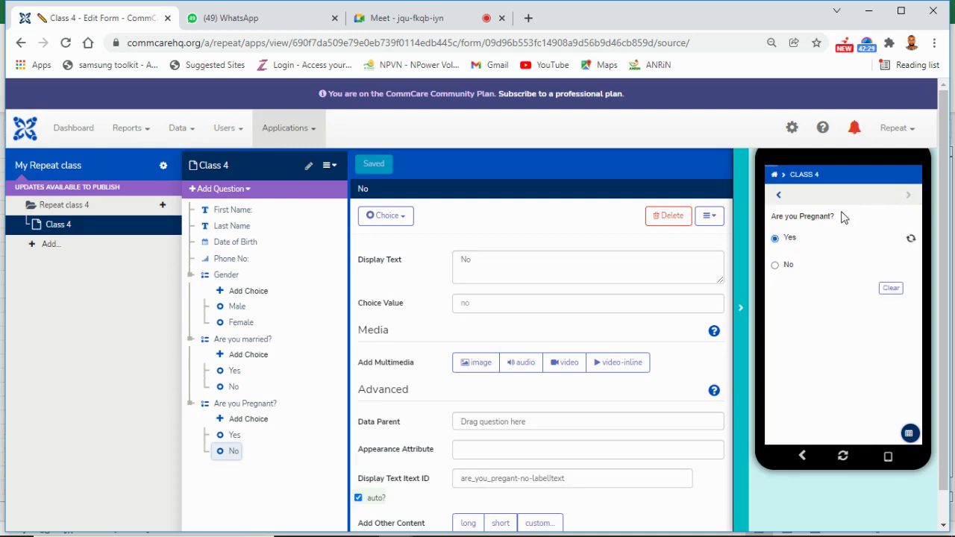
click(910, 198)
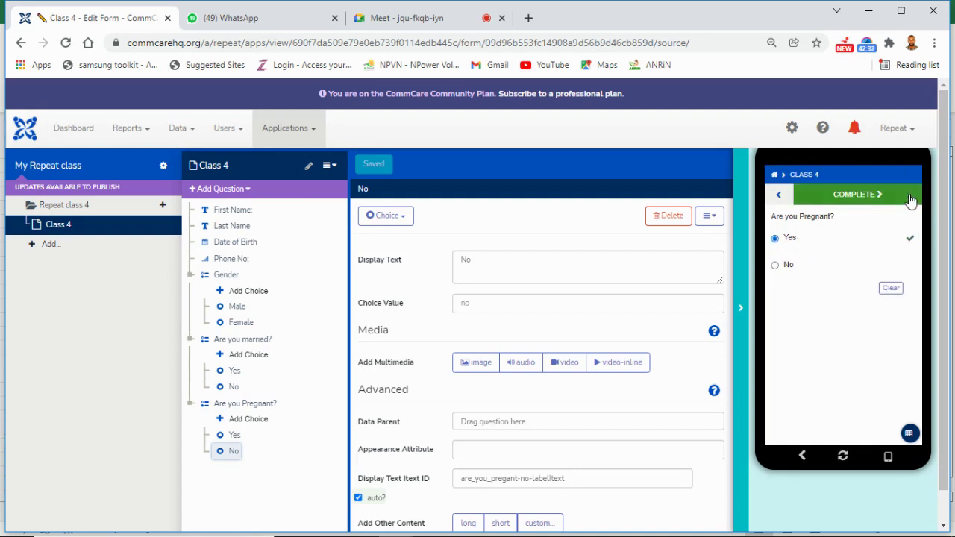
Step: Go back, change Gender to Male, then return to the app home screen
click(778, 198)
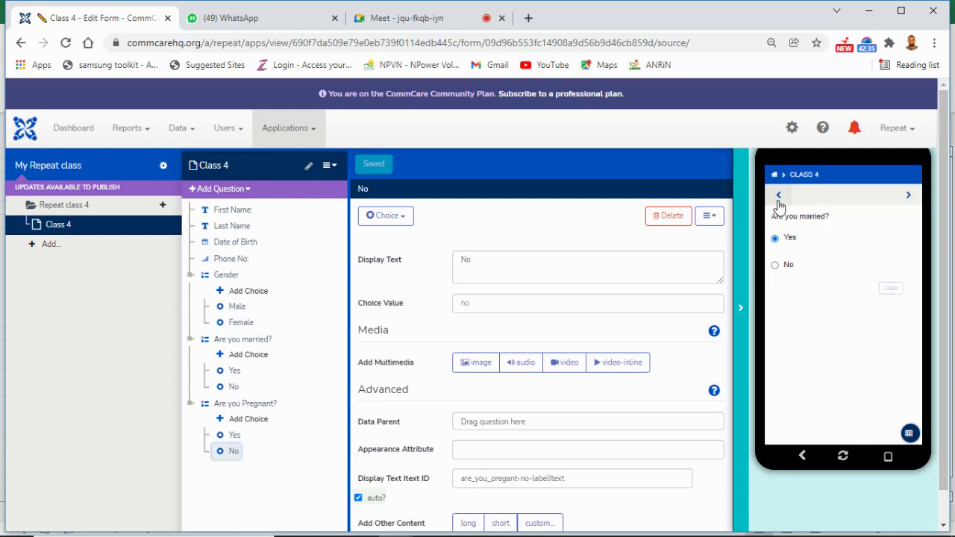
click(780, 198)
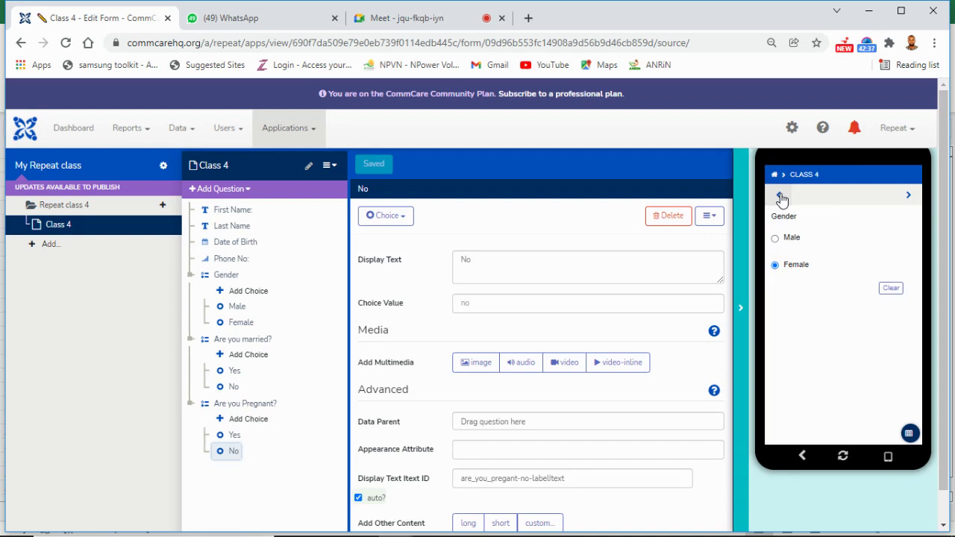
click(794, 239)
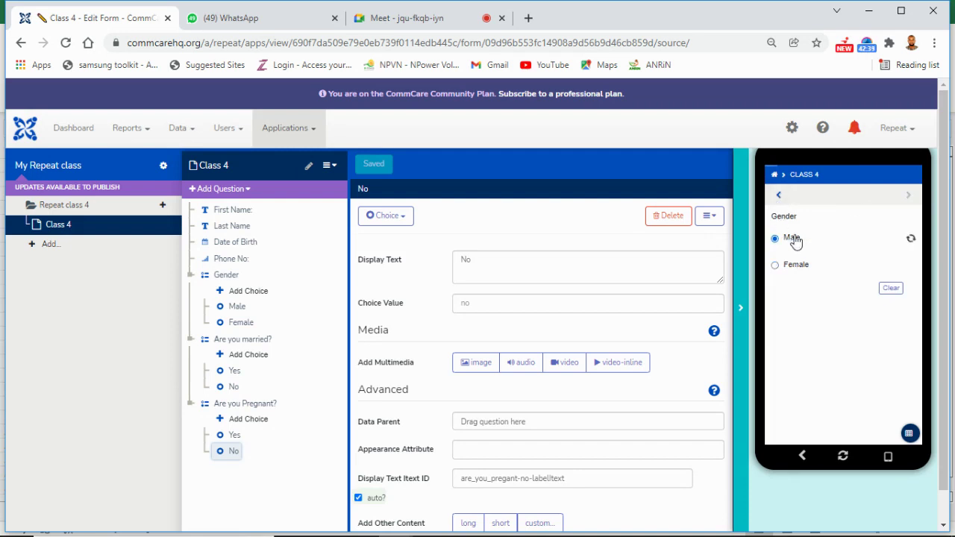
click(909, 198)
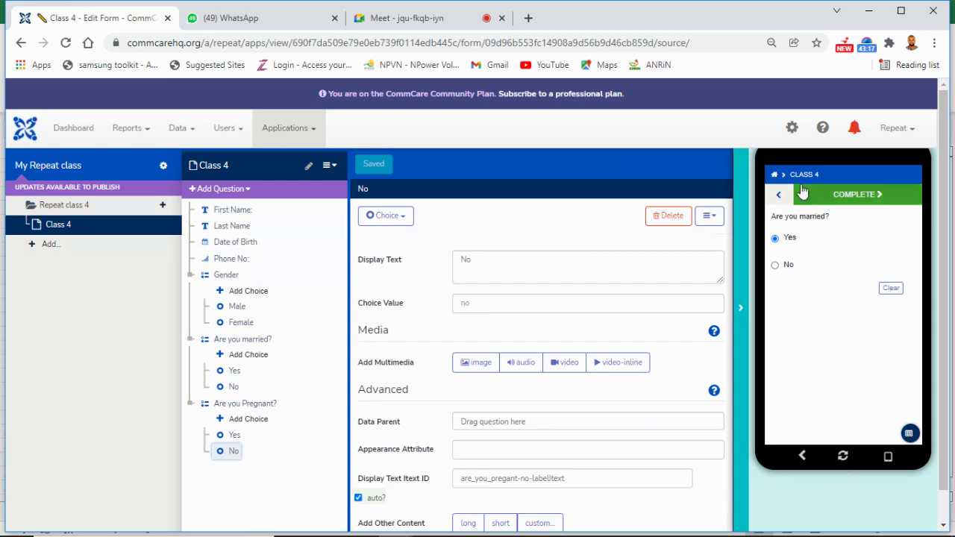
click(775, 176)
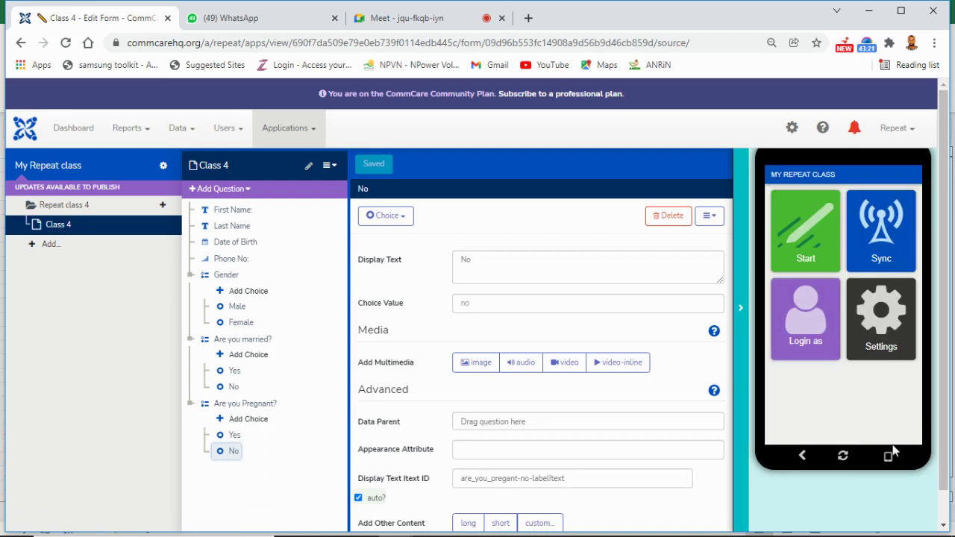
Step: Restart and reload the phone preview, then hide it
click(743, 310)
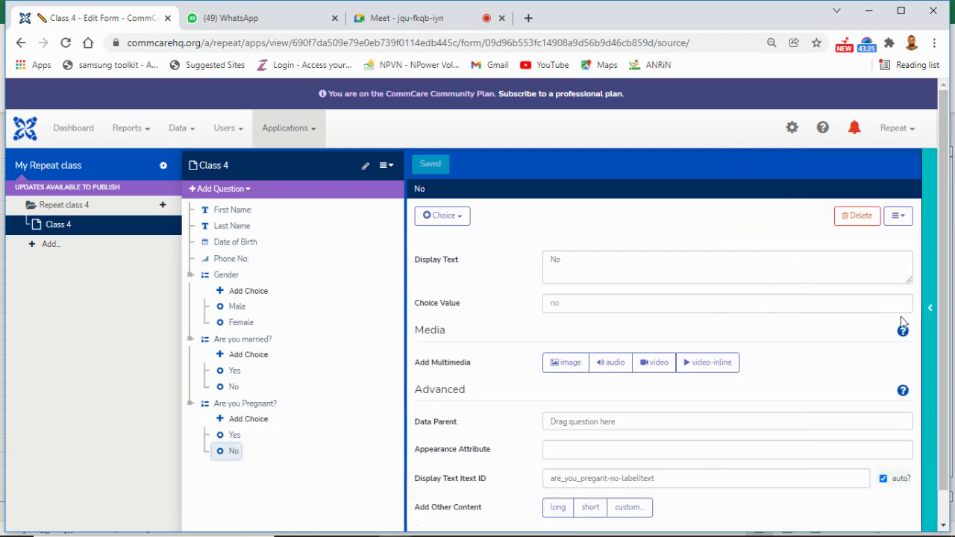
click(931, 324)
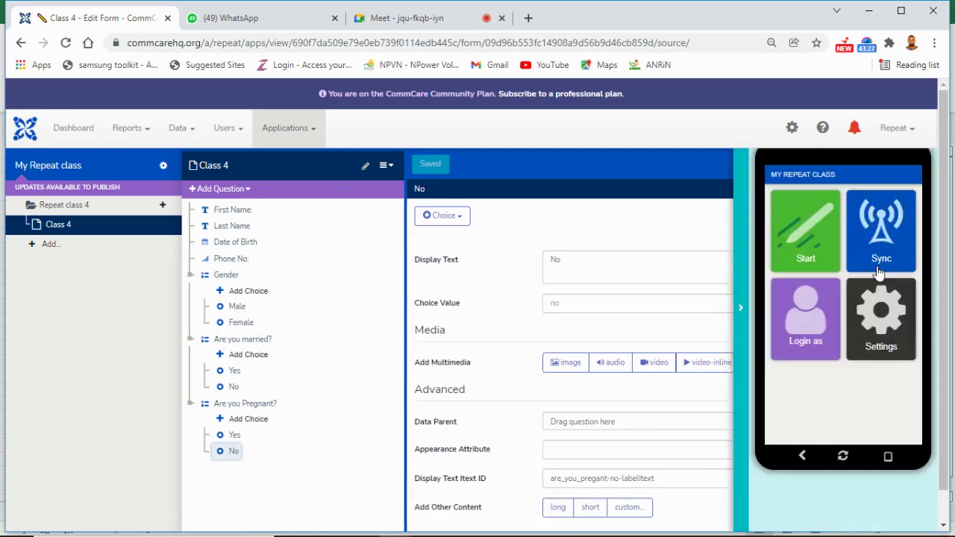
click(820, 234)
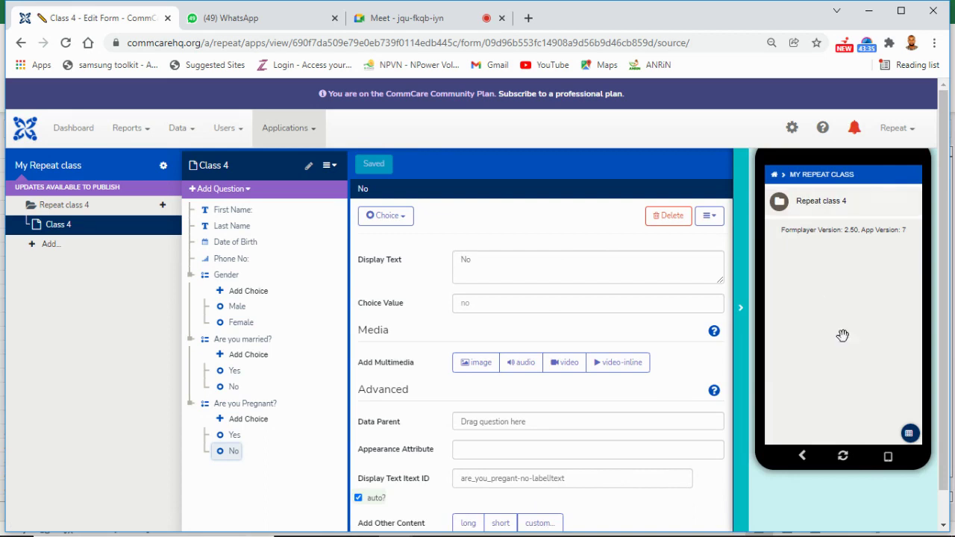
click(848, 459)
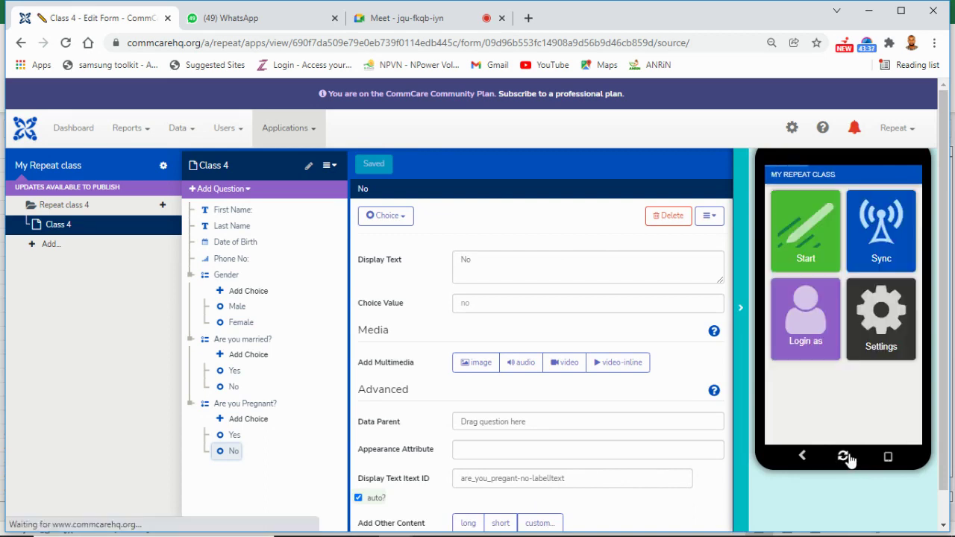
click(742, 306)
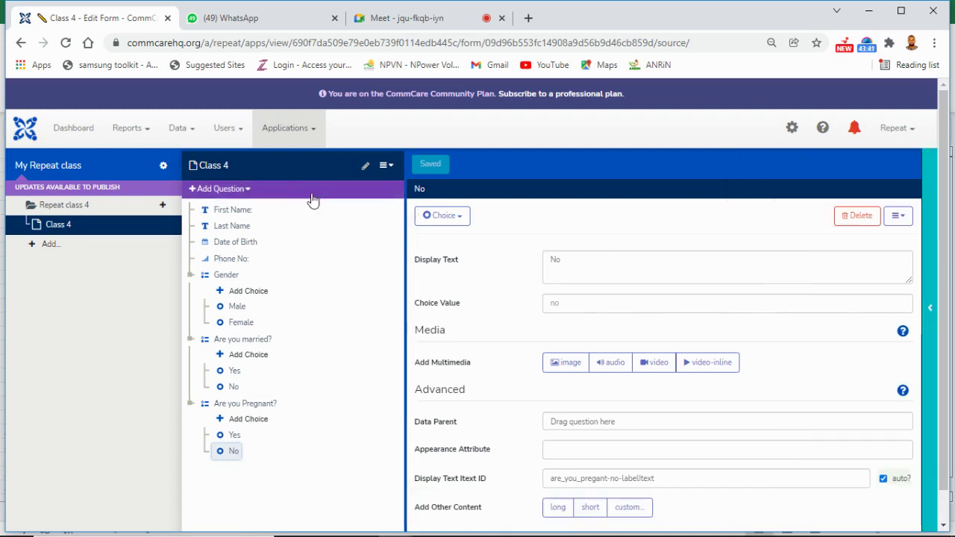
Step: Collapse the question tree with Collapse All from the form's ≡ menu
click(246, 191)
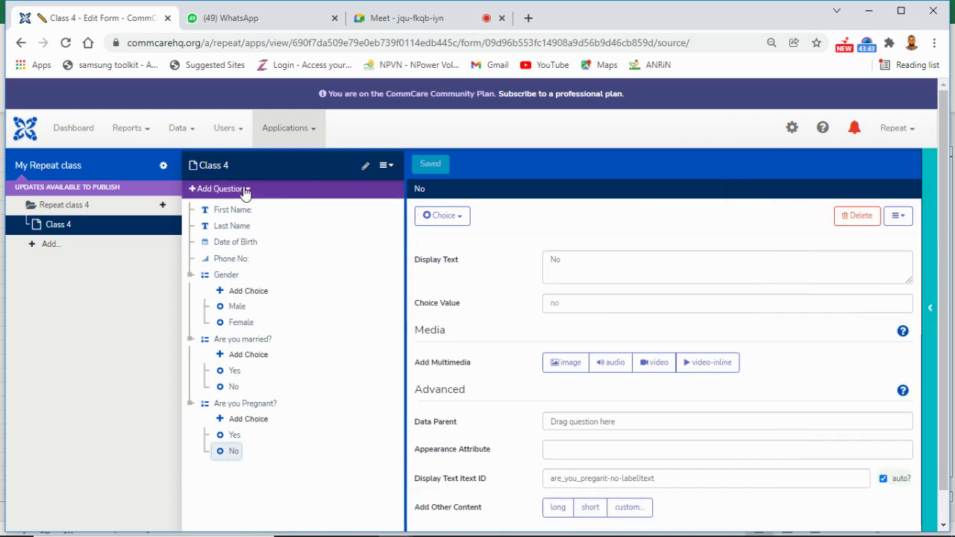
click(363, 267)
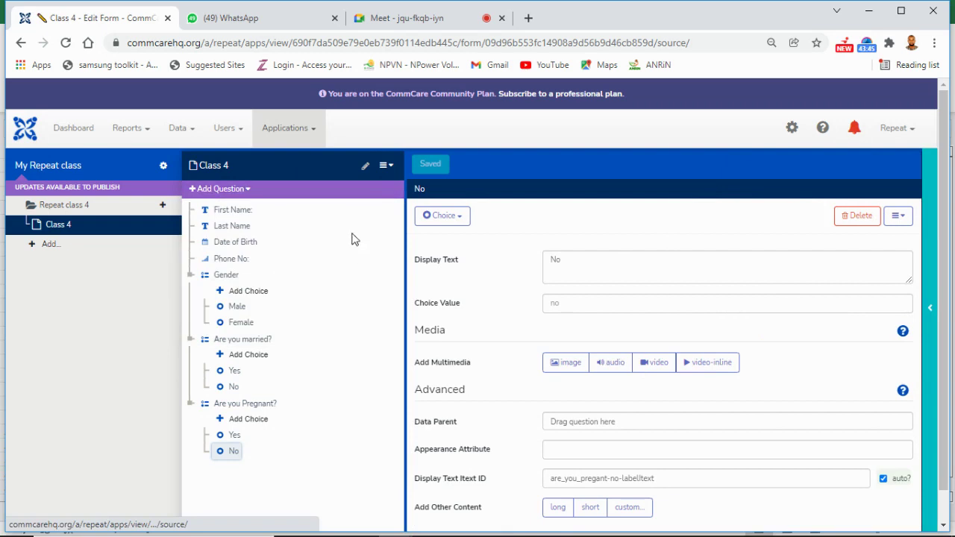
click(399, 176)
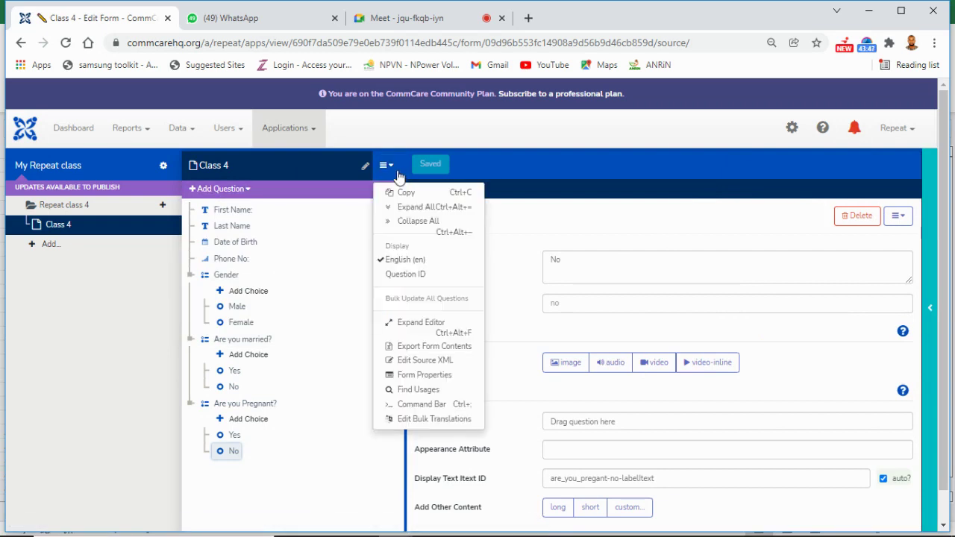
drag(406, 207, 409, 224)
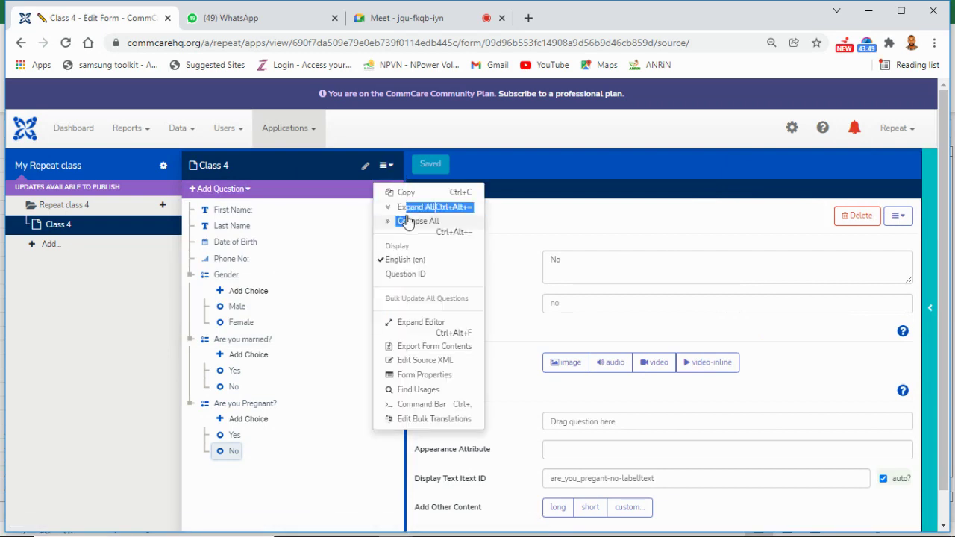
click(418, 219)
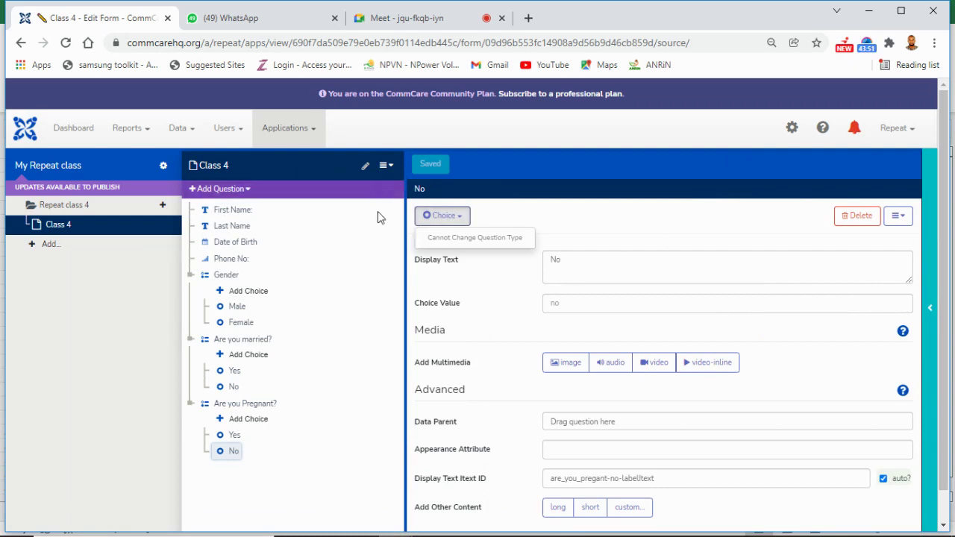
click(387, 166)
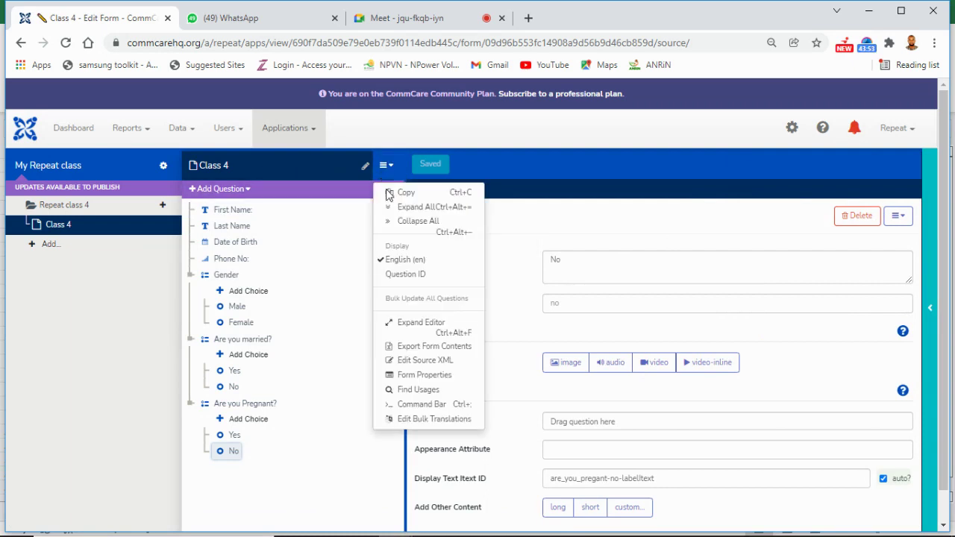
click(410, 228)
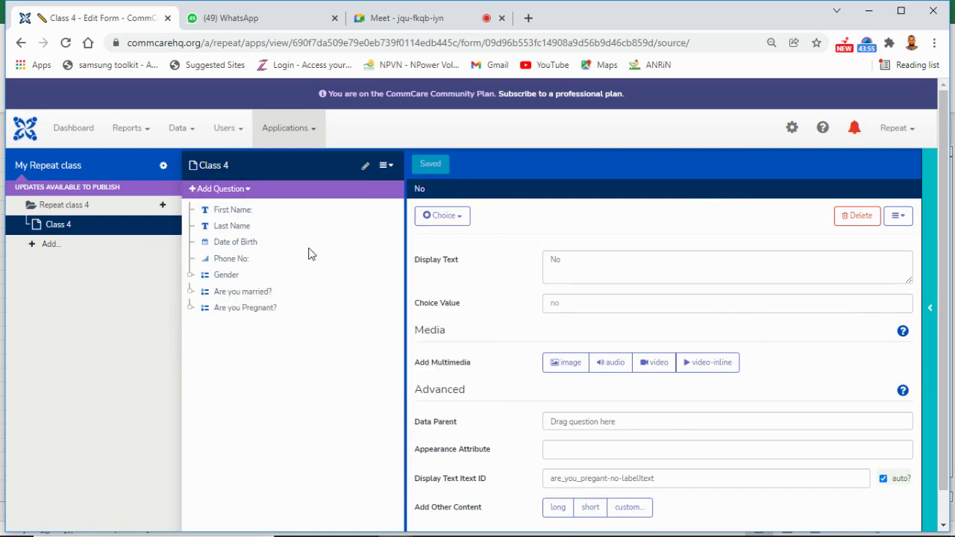
Step: Add a Question List group at the top of the form labelled 'Bio data'
click(247, 190)
mouse_move(230, 273)
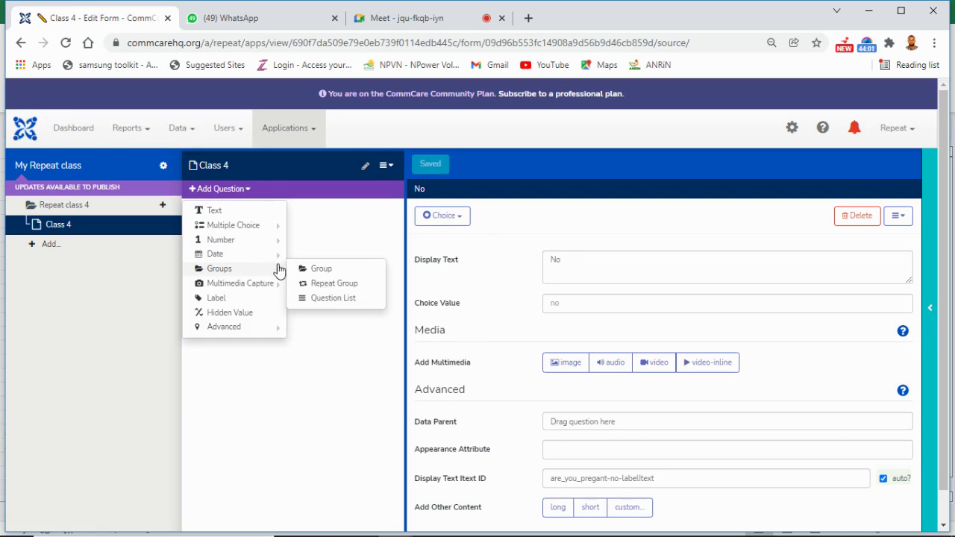
click(317, 305)
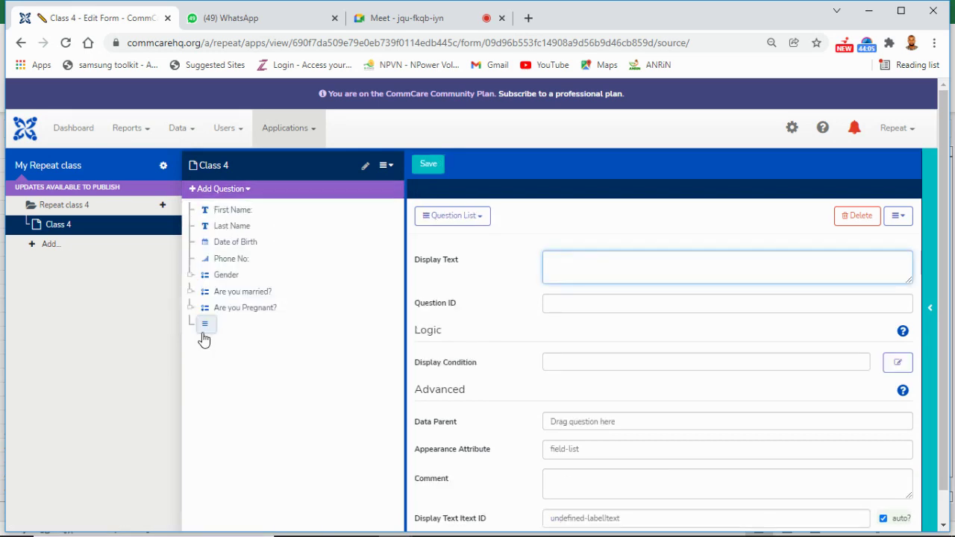
drag(202, 335, 208, 212)
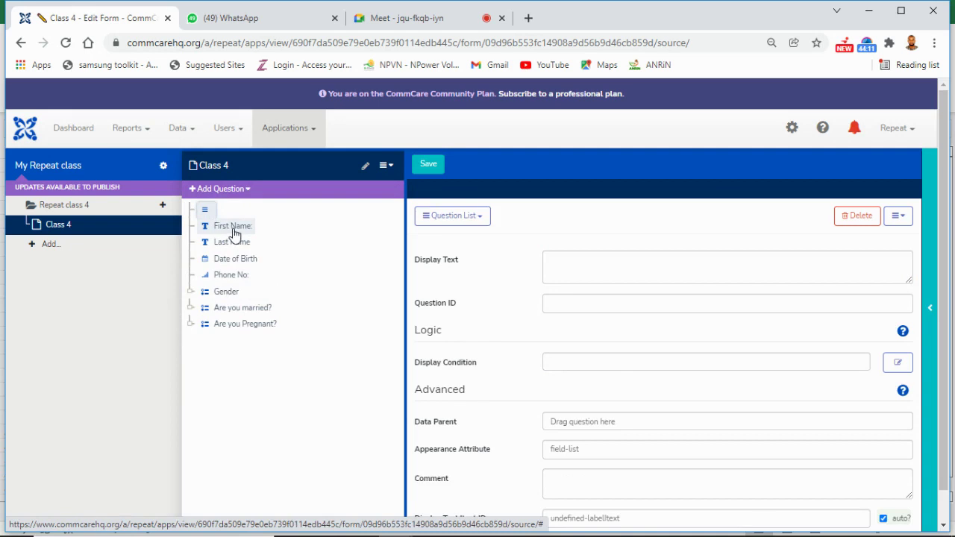
click(560, 259)
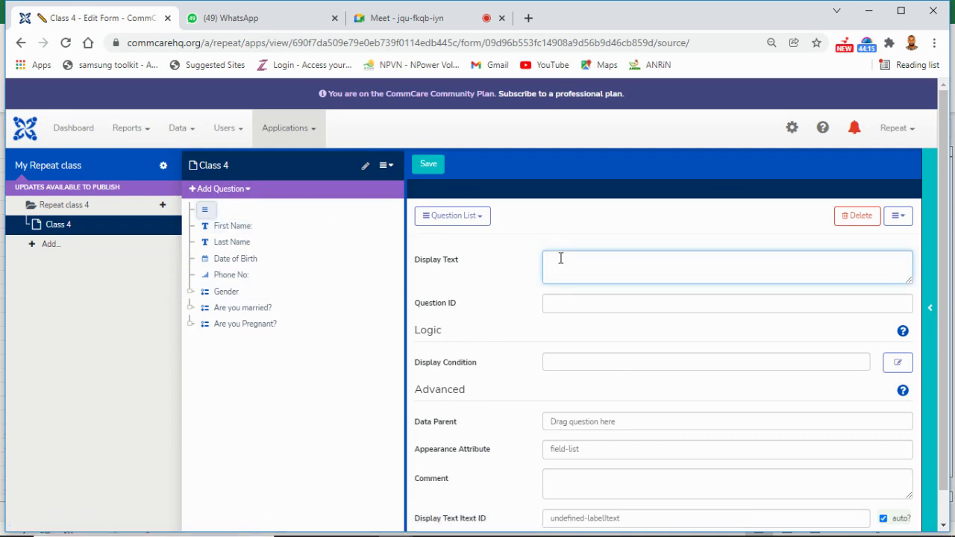
text(Bio data)
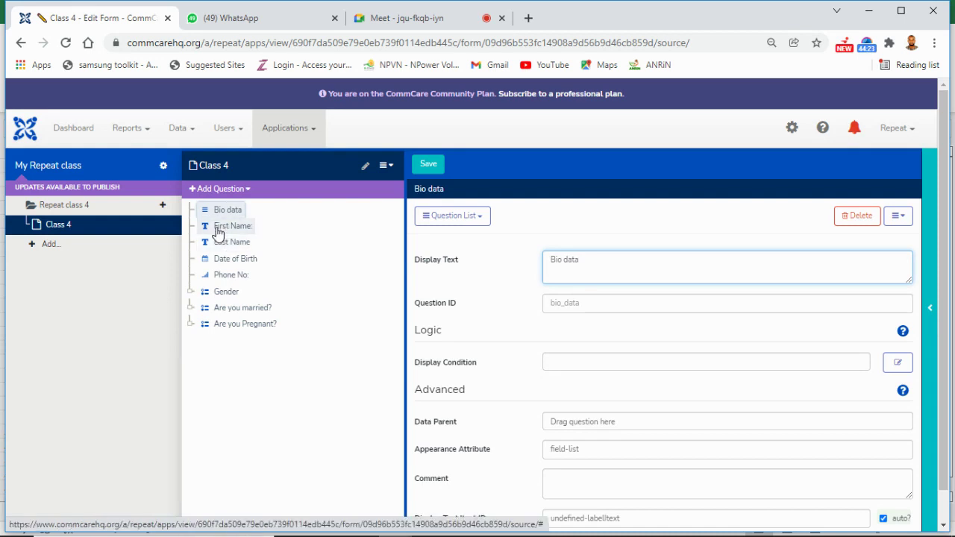
Step: Drag First Name, Last Name and Date of Birth into the Bio data group and save
drag(218, 232, 215, 214)
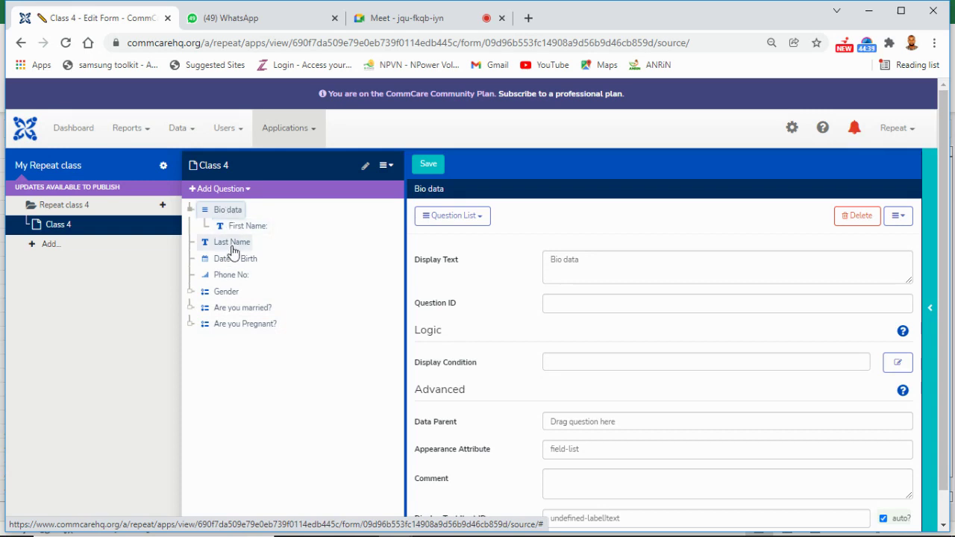
drag(233, 252, 229, 234)
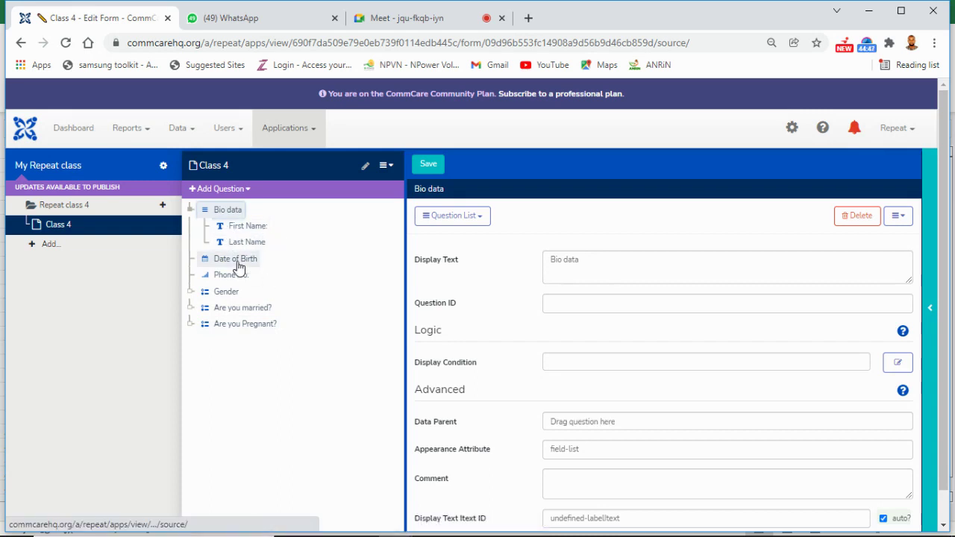
drag(238, 266, 236, 319)
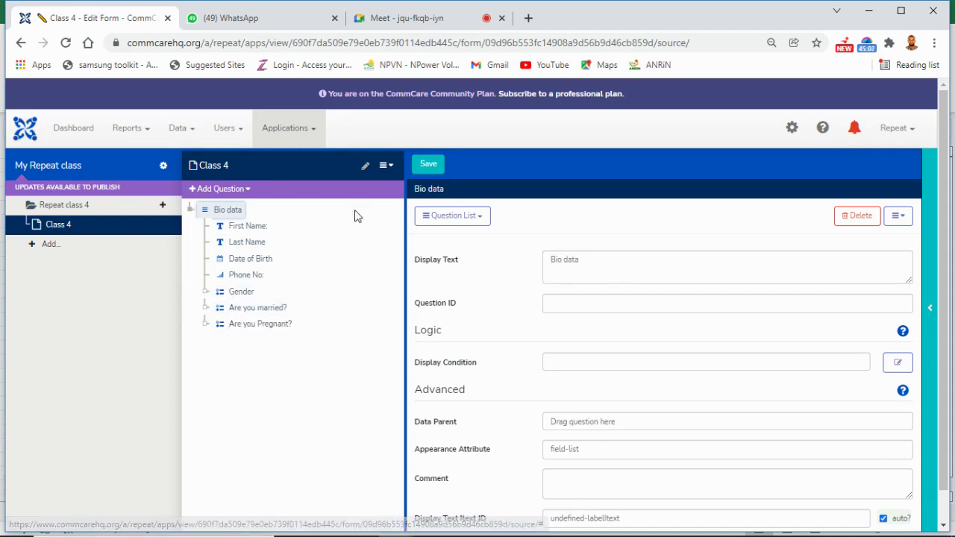
click(430, 174)
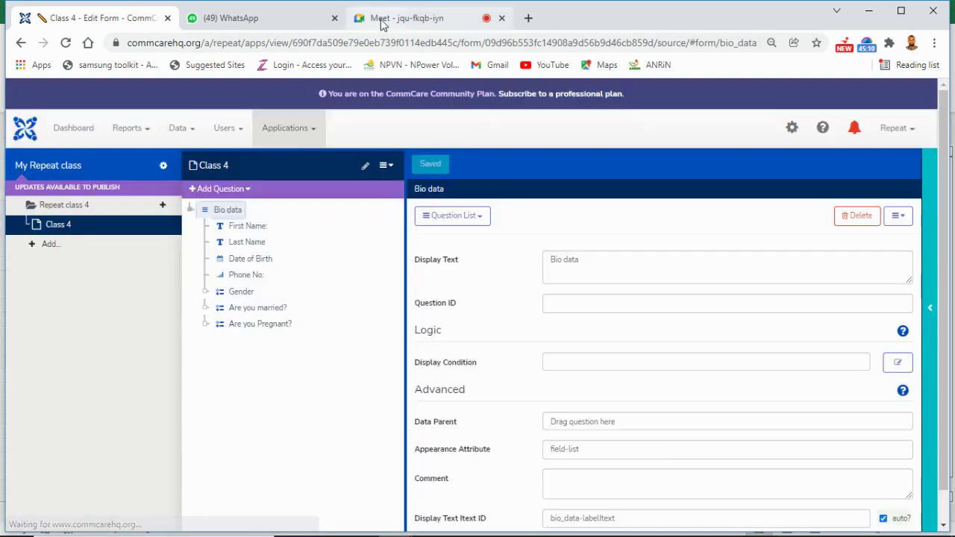
Step: Admit the waiting person to the Google Meet call (19 participants), then return to the Class 4 form
click(382, 20)
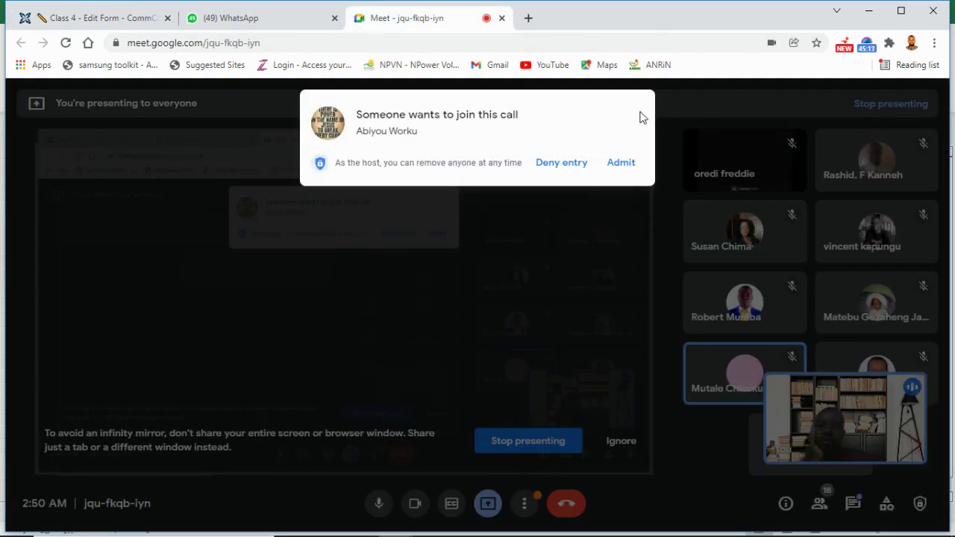
click(629, 167)
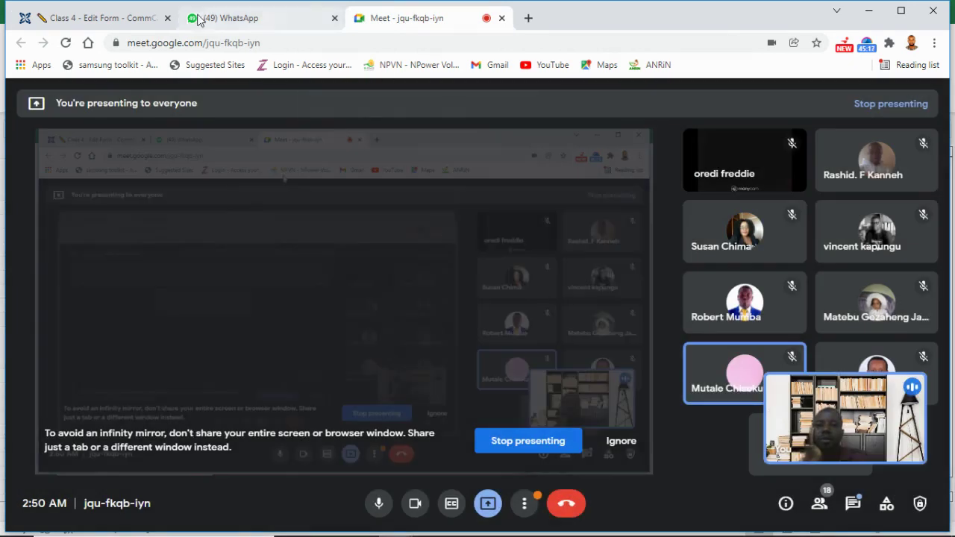
click(120, 21)
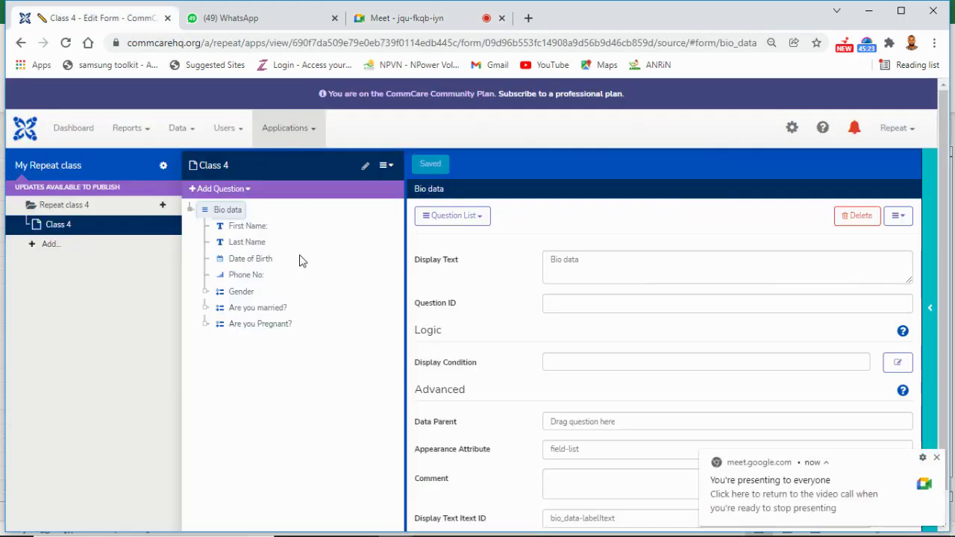
Step: Open the phone preview and launch the Class 4 form under Repeat class 4
click(934, 310)
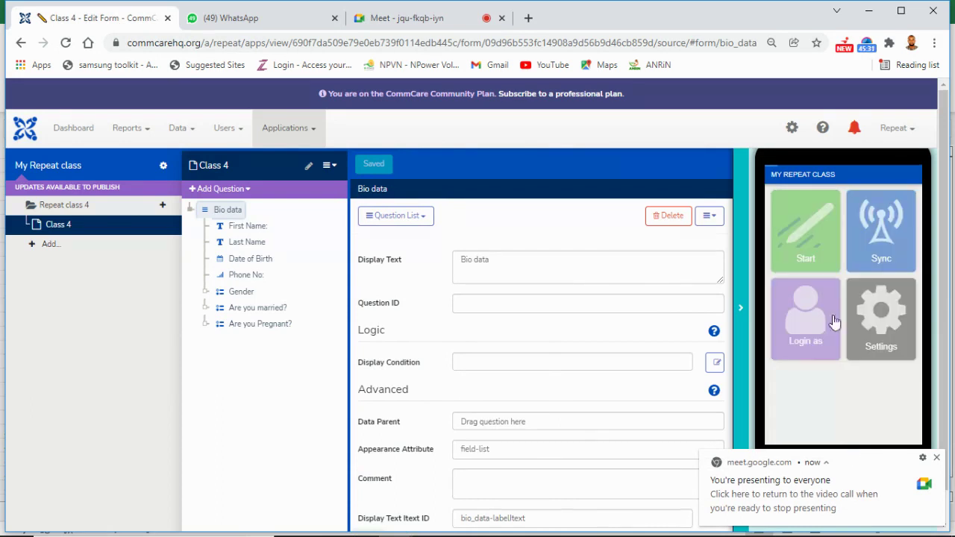
click(809, 253)
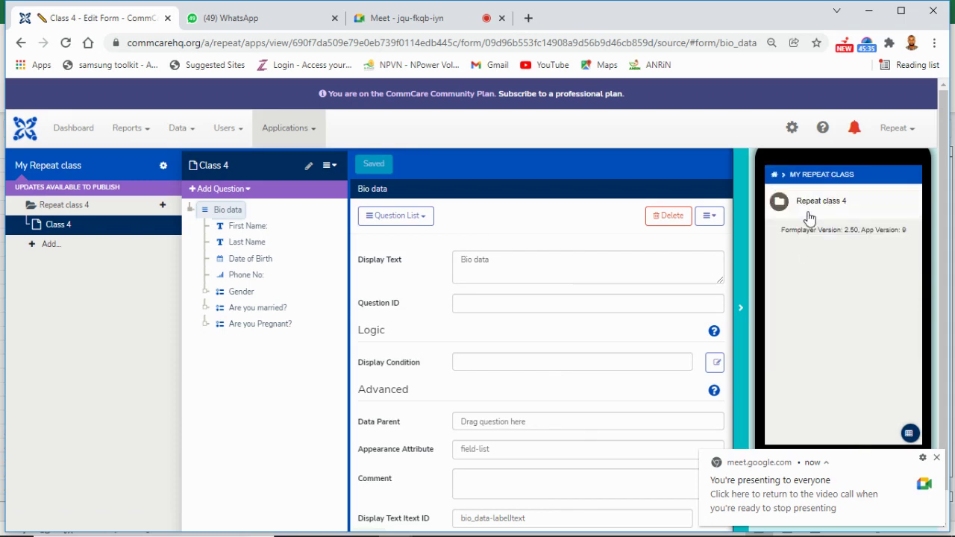
click(809, 217)
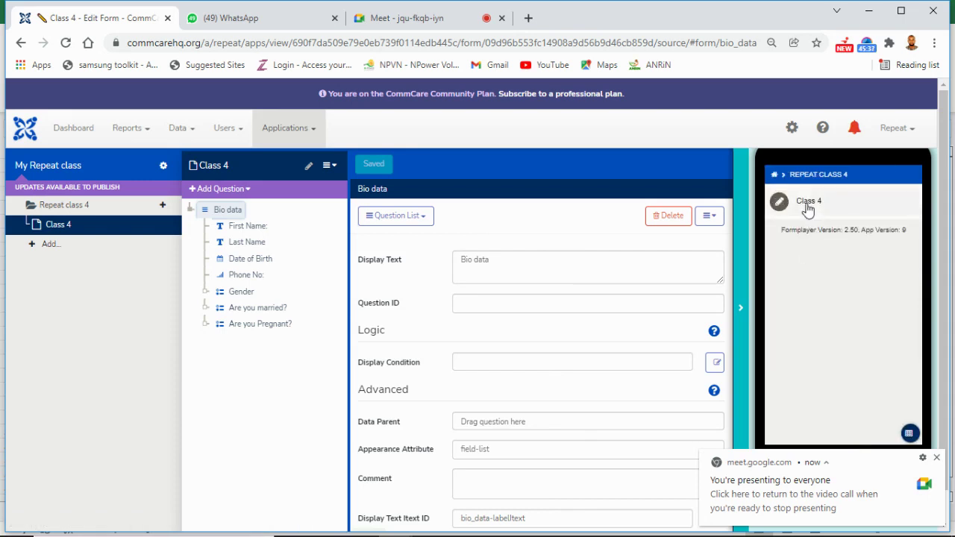
click(806, 203)
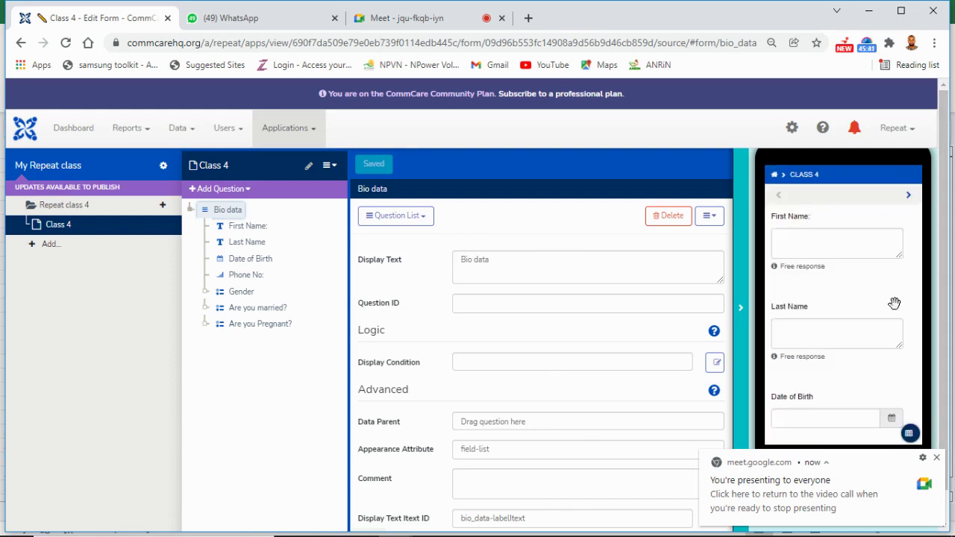
scroll(881, 224, down, 4)
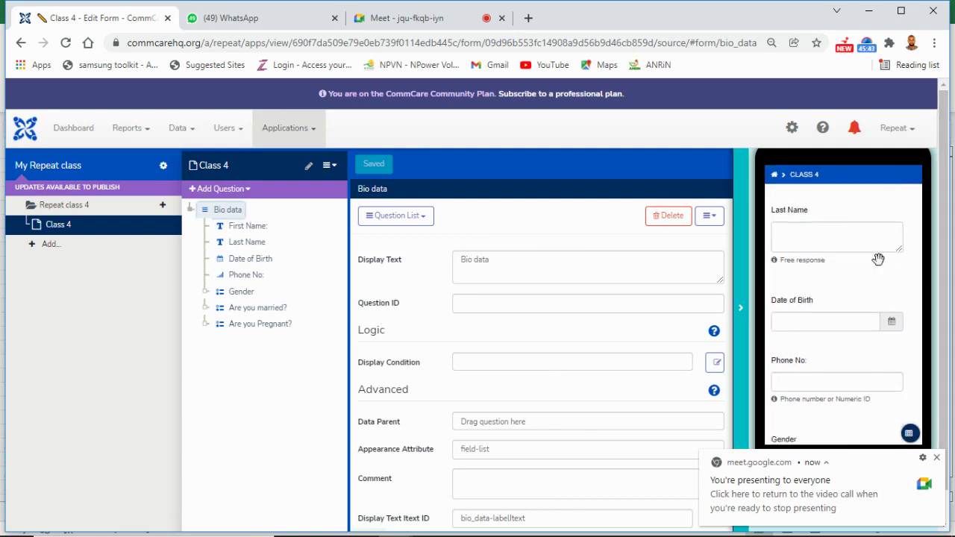
scroll(876, 305, down, 2)
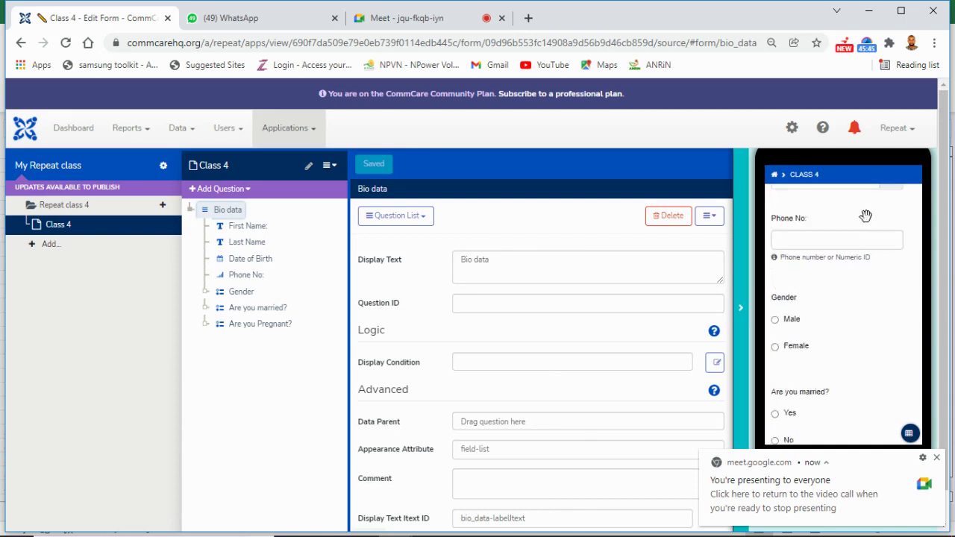
scroll(867, 340, down, 1)
scroll(873, 340, up, 2)
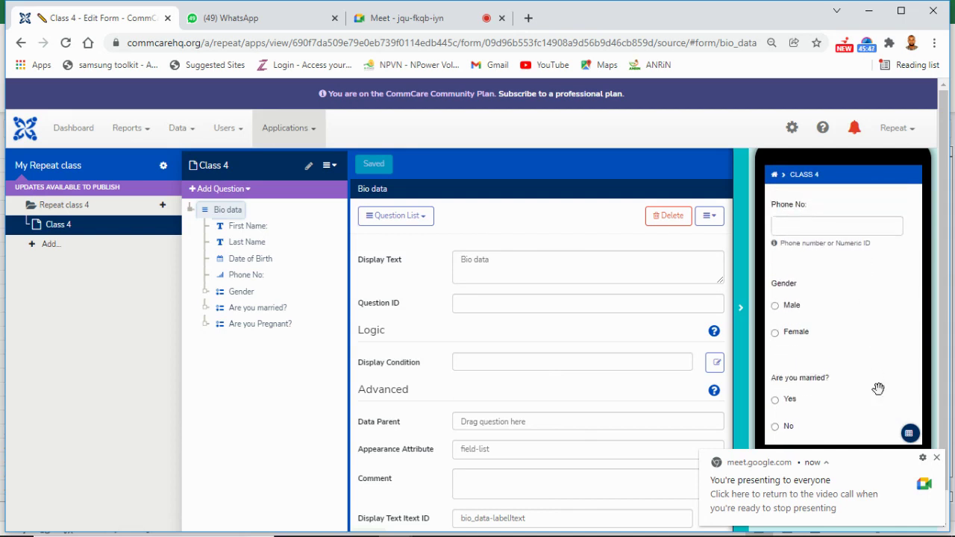
scroll(878, 222, up, 3)
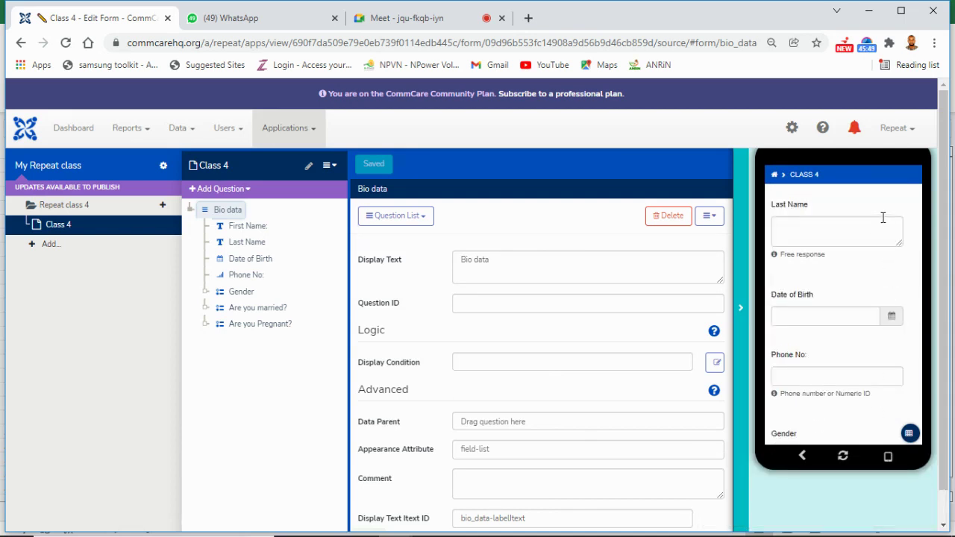
scroll(881, 200, up, 2)
Step: Enter a sample first and last name, then bring up the Date of Birth picker
click(834, 246)
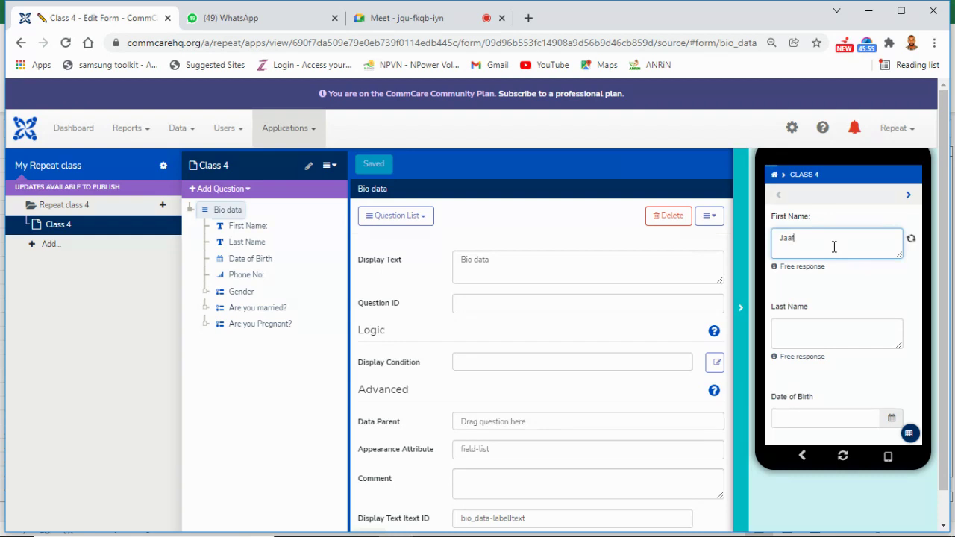
click(835, 330)
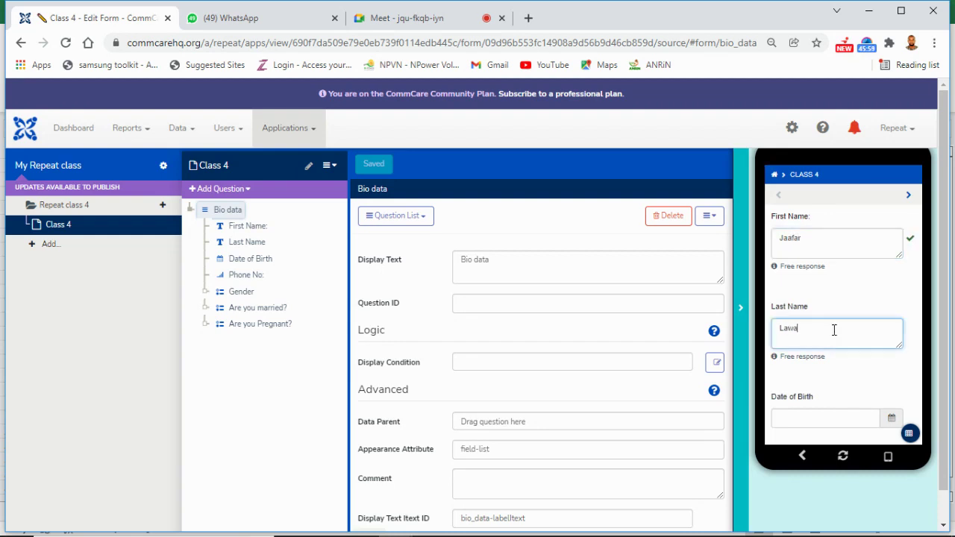
scroll(834, 299, down, 3)
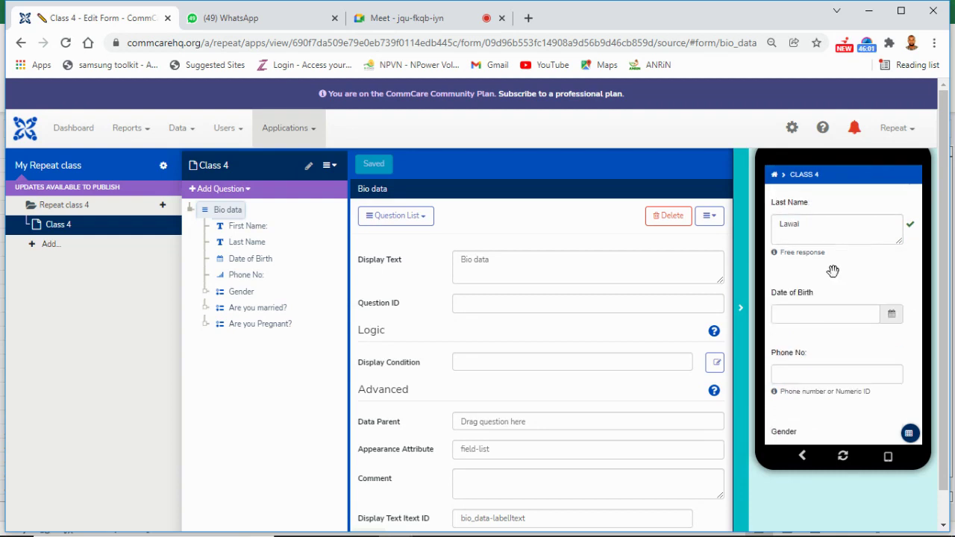
click(846, 315)
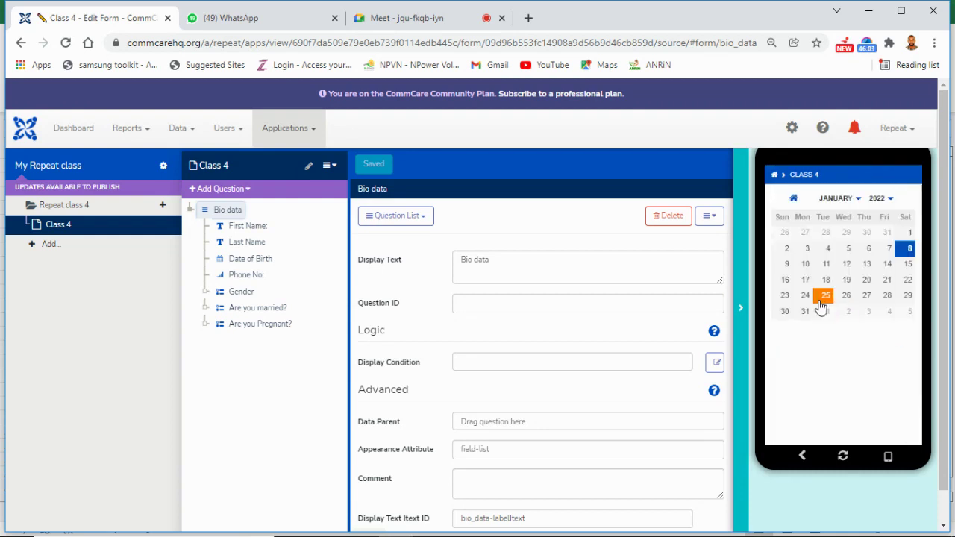
Step: Try the 24th as Date of Birth (rejected as not past), then admit the second Meet participant
click(804, 295)
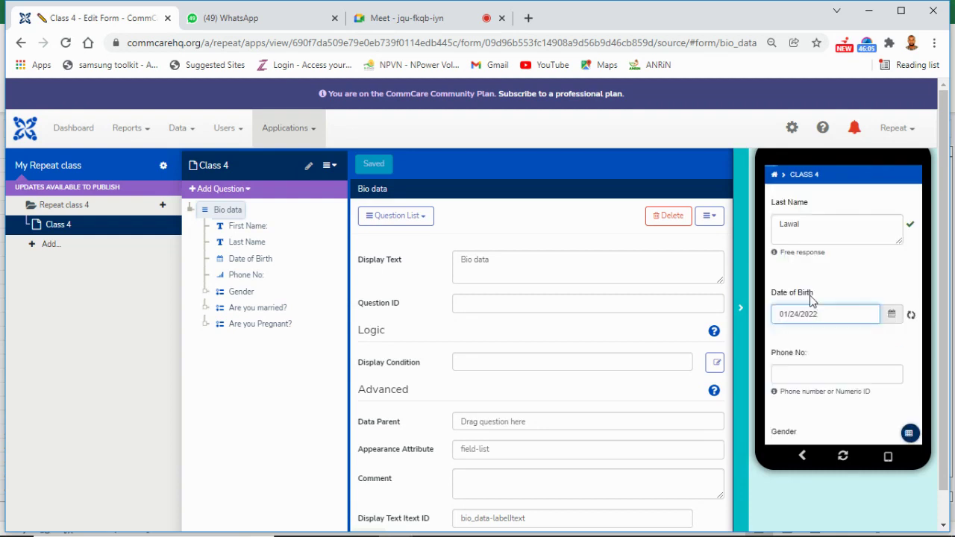
click(869, 314)
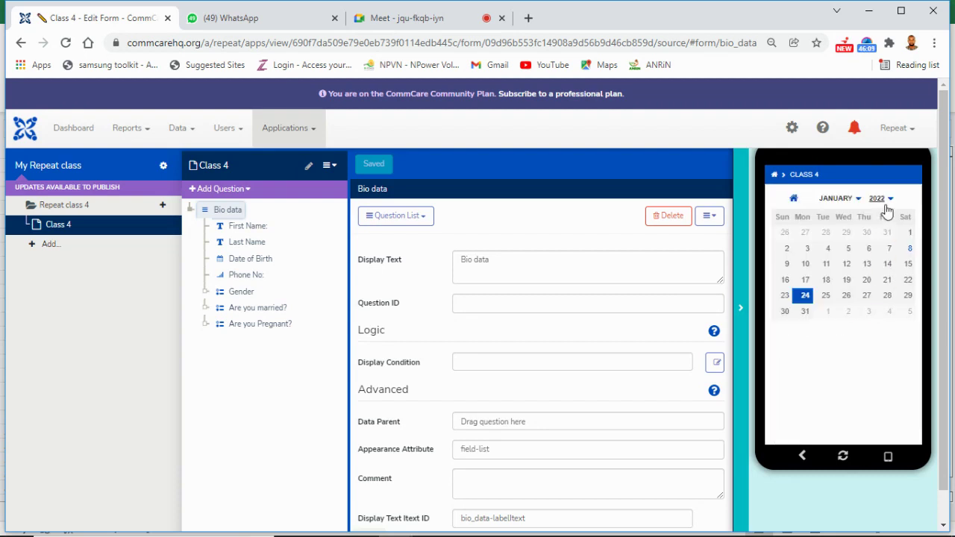
click(450, 22)
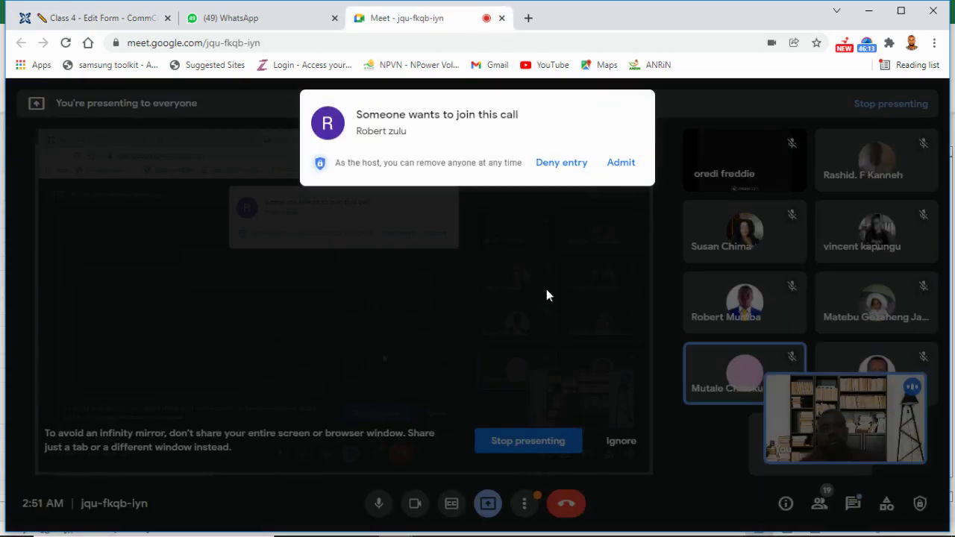
click(620, 171)
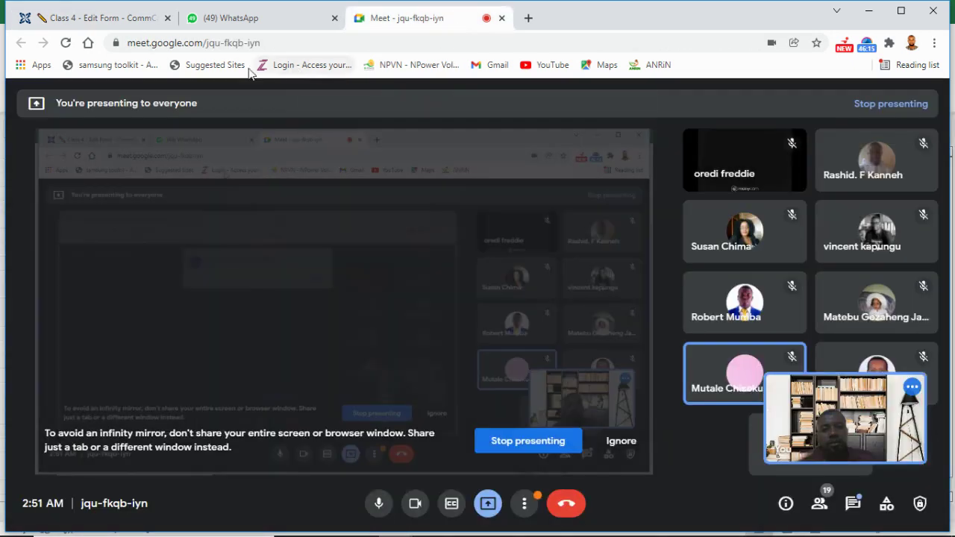
click(128, 19)
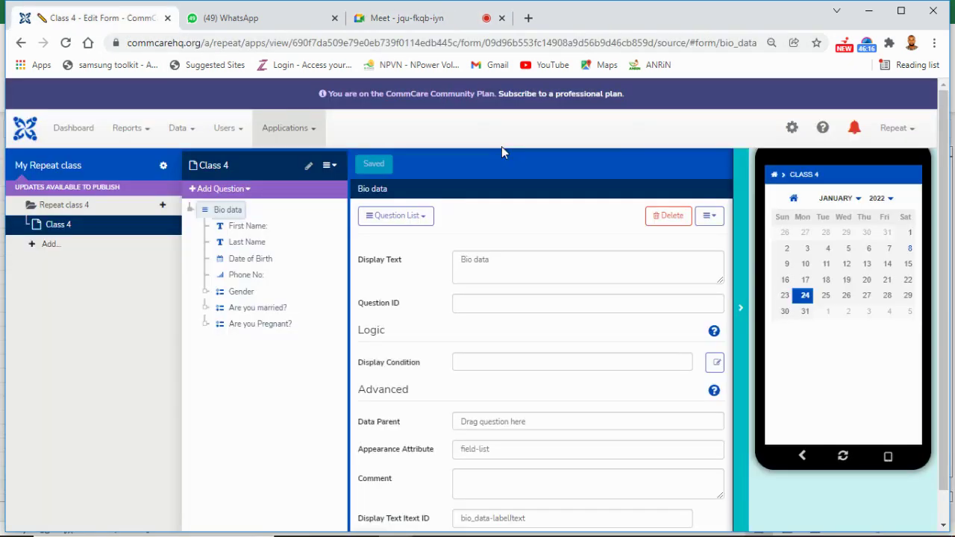
click(890, 199)
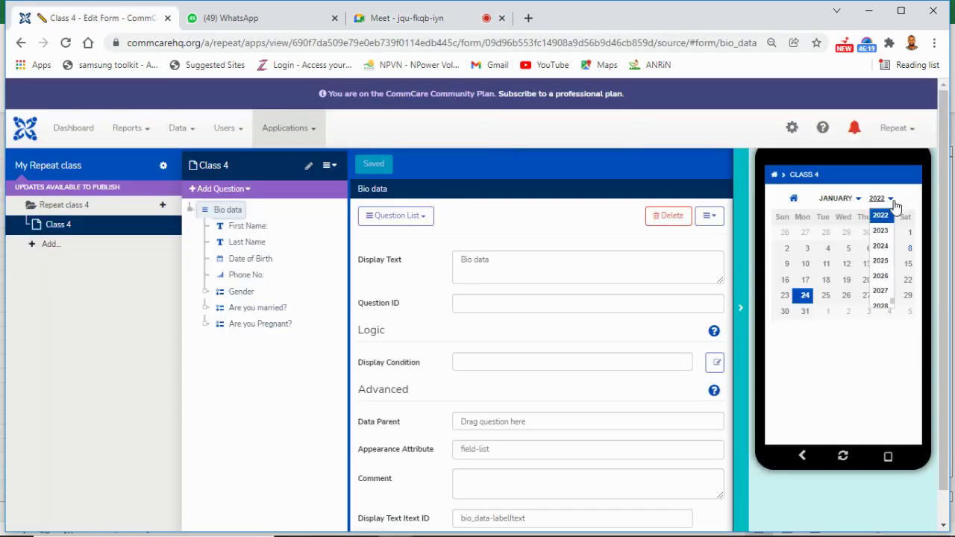
scroll(888, 284, up, 5)
scroll(882, 269, up, 9)
click(882, 271)
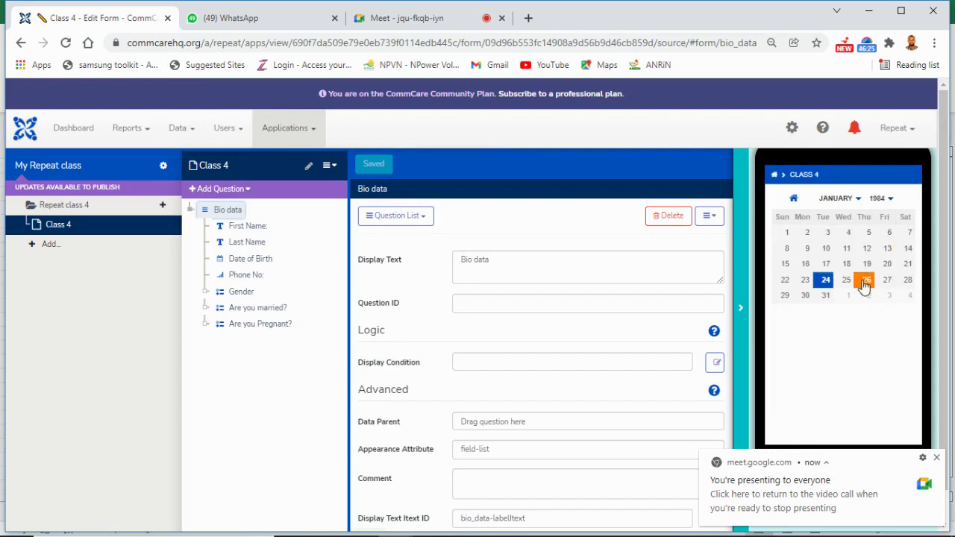
click(866, 281)
Step: Enter a sample phone number in Phone No
scroll(864, 306, down, 1)
click(865, 329)
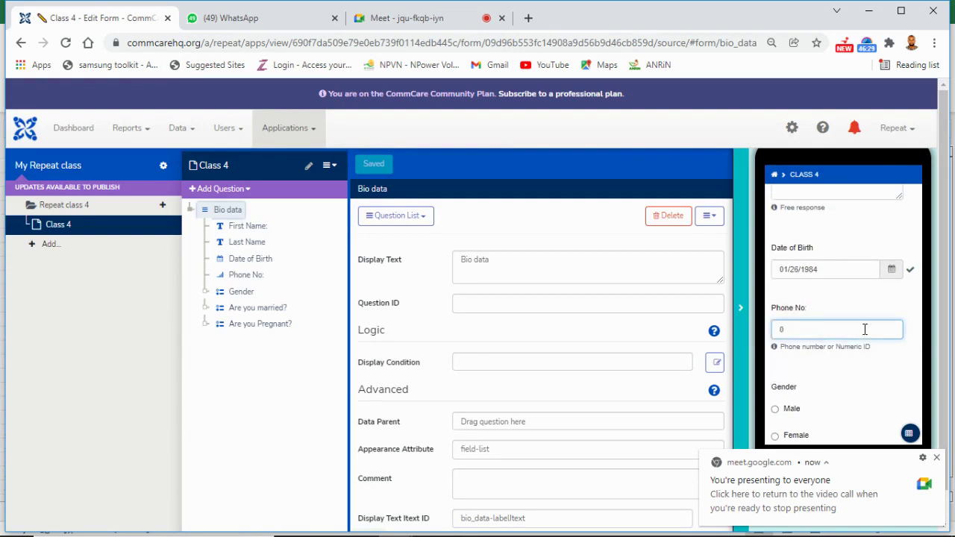
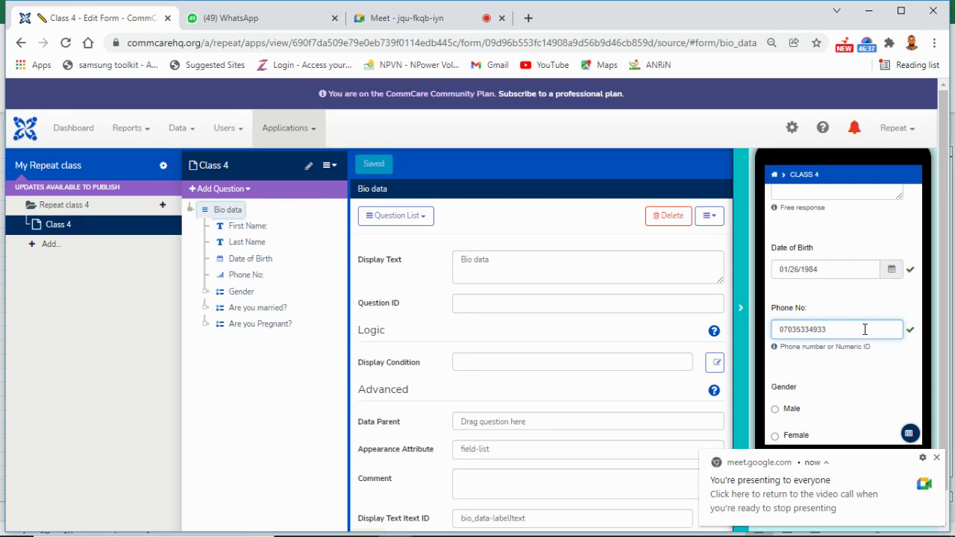
Step: Trim the phone number's last digit and answer Gender Male and Are you married? Yes
key(BackSpace)
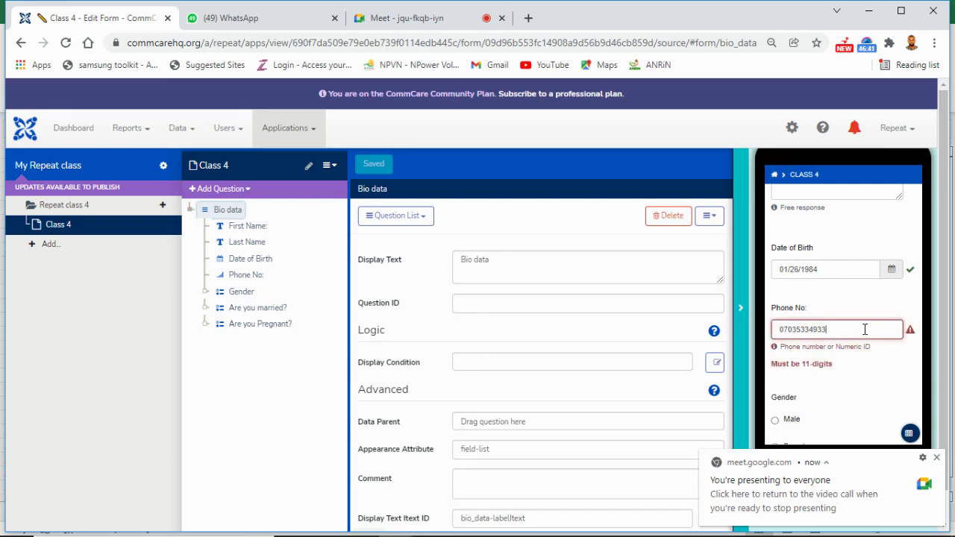
drag(864, 412, 864, 309)
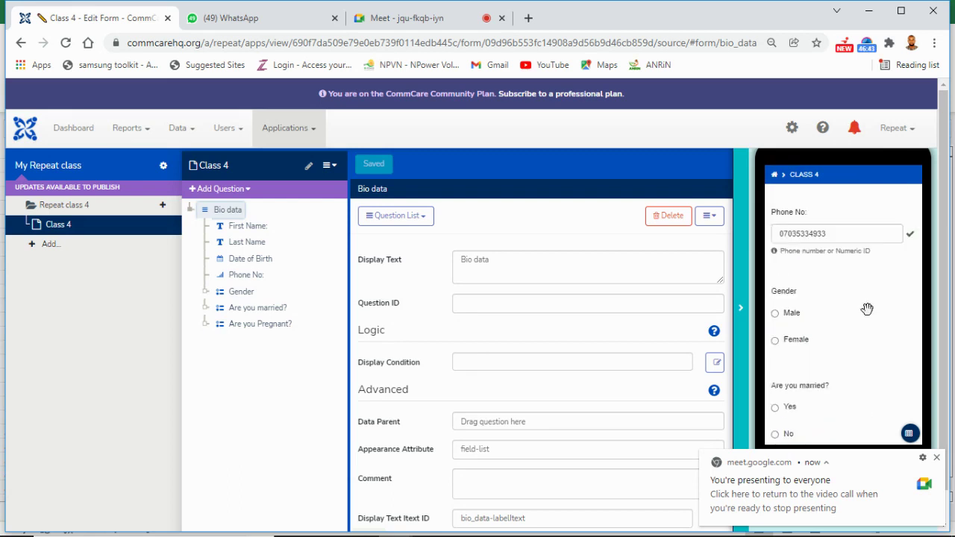
scroll(867, 306, down, 1)
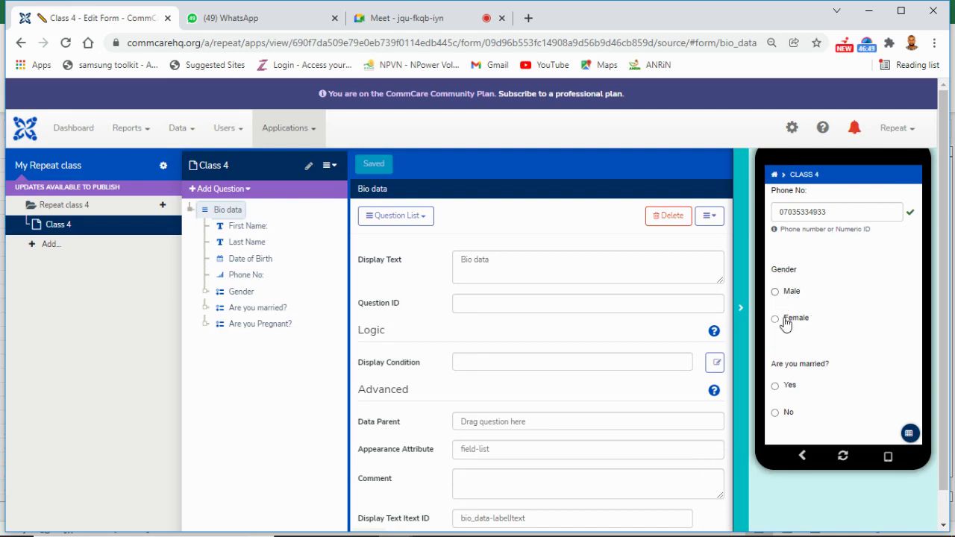
click(785, 321)
drag(821, 352, 821, 262)
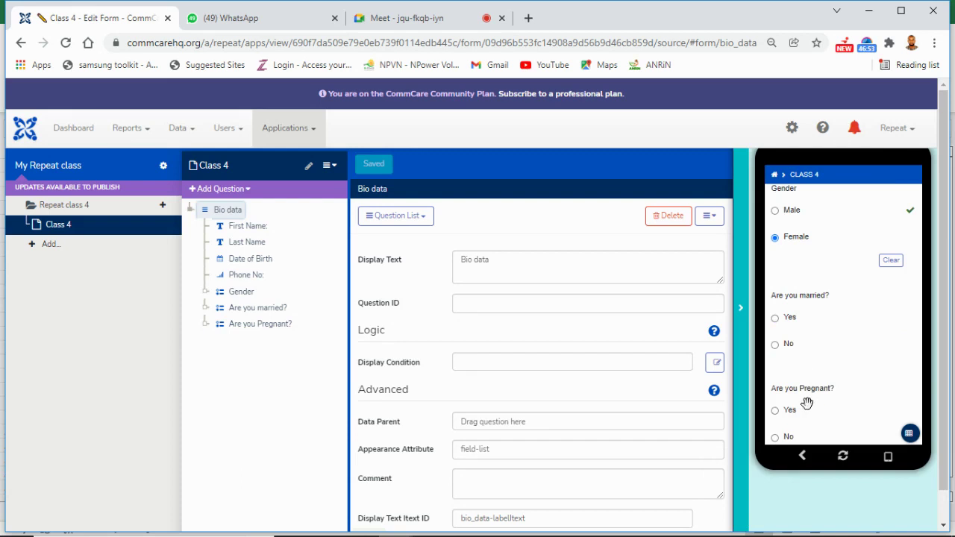
click(776, 212)
scroll(774, 213, up, 1)
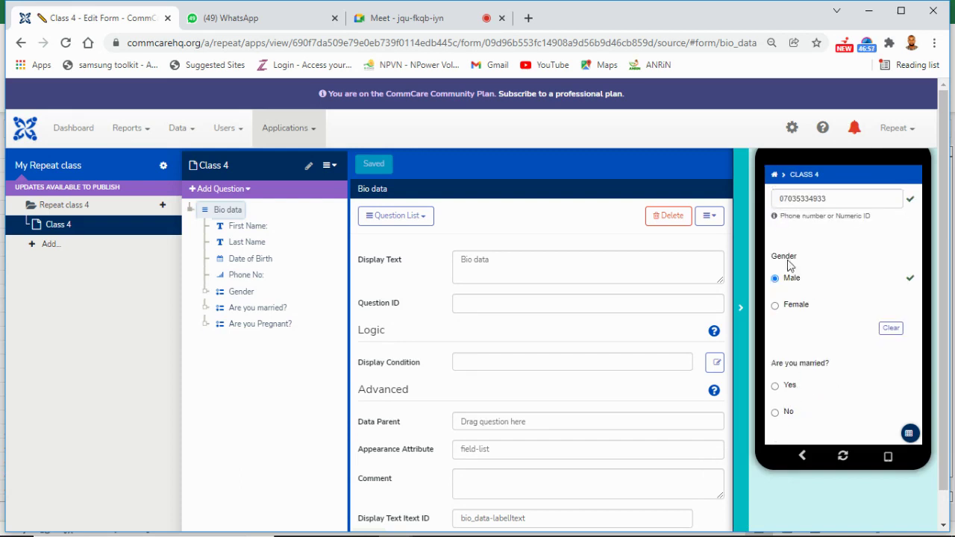
click(789, 388)
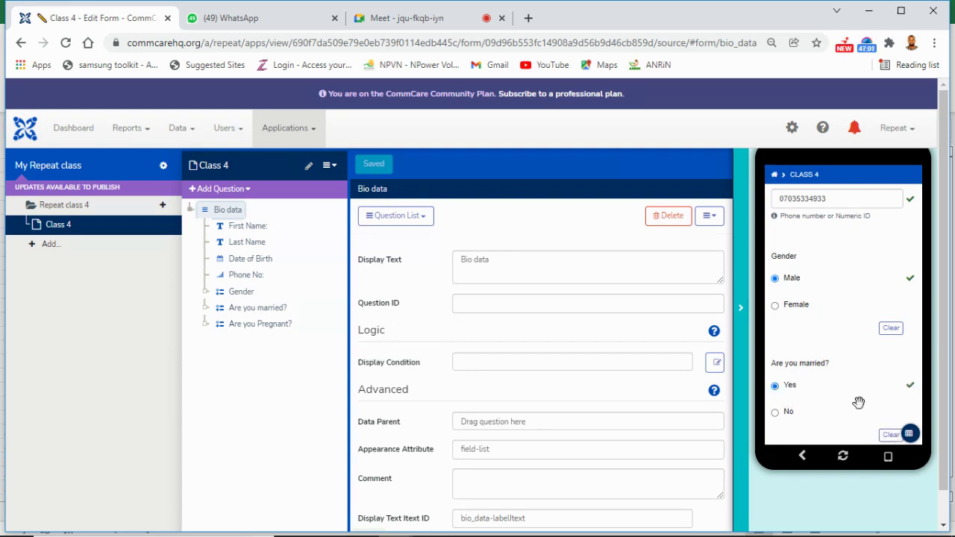
Step: Advance the preview to the next page and close the phone preview
scroll(893, 223, up, 5)
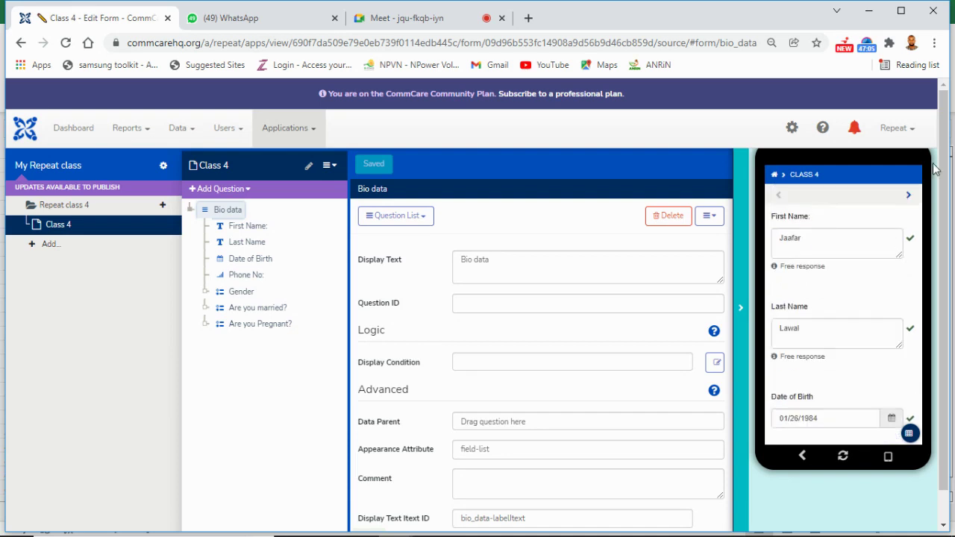
click(910, 206)
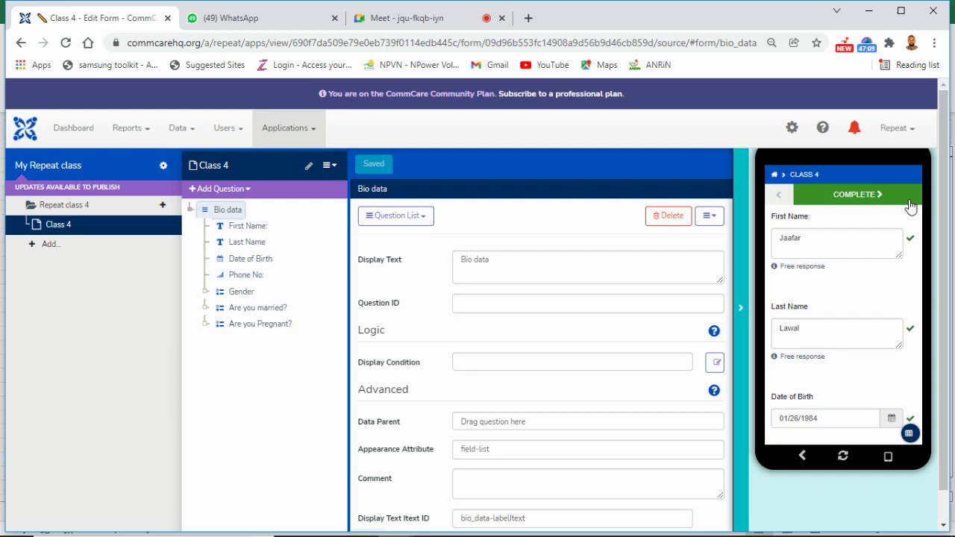
click(741, 309)
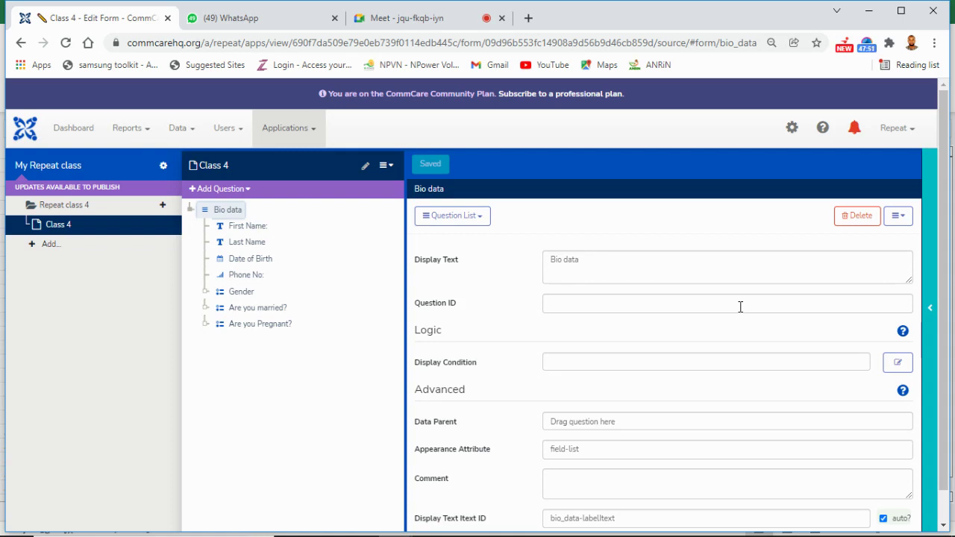
Step: Browse the Groups question types, dismiss the list, and collapse the Bio data group
click(248, 192)
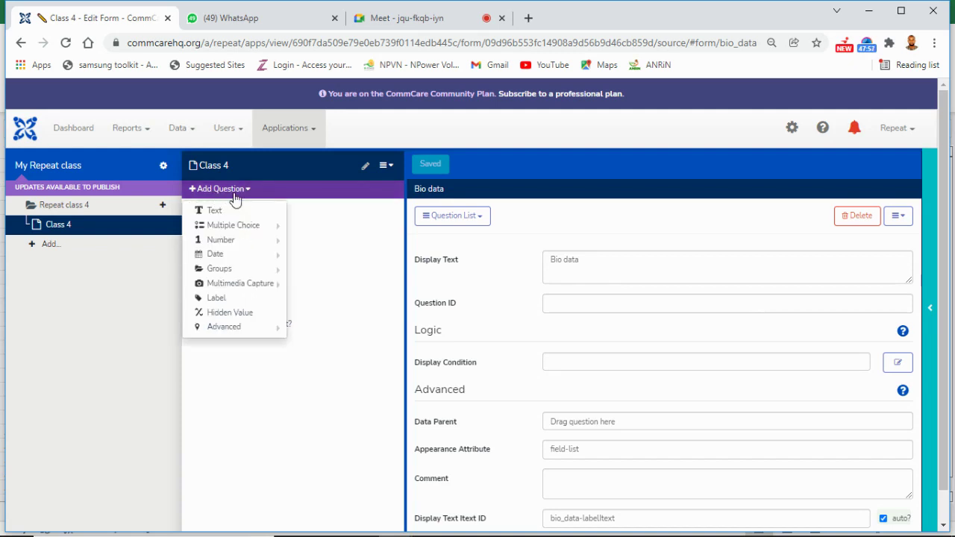
mouse_move(267, 273)
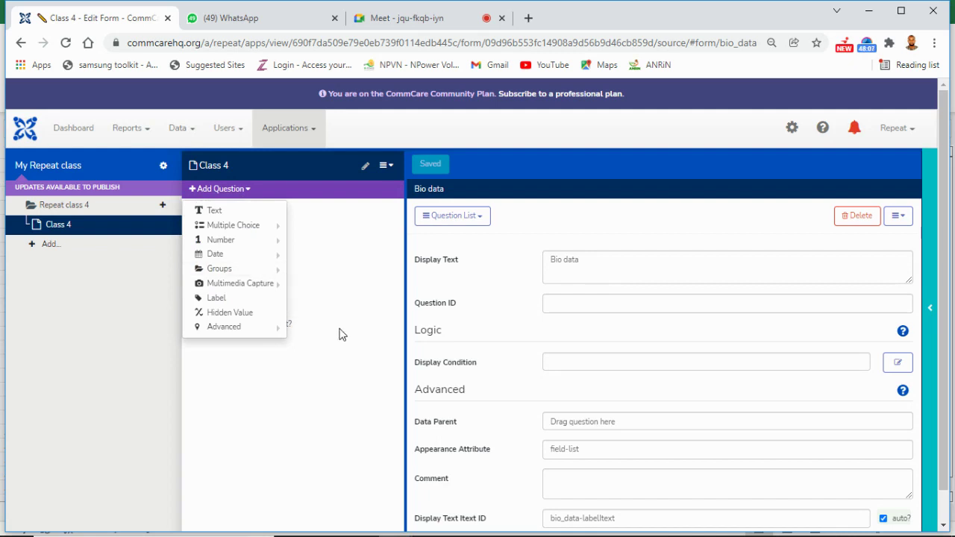
click(336, 328)
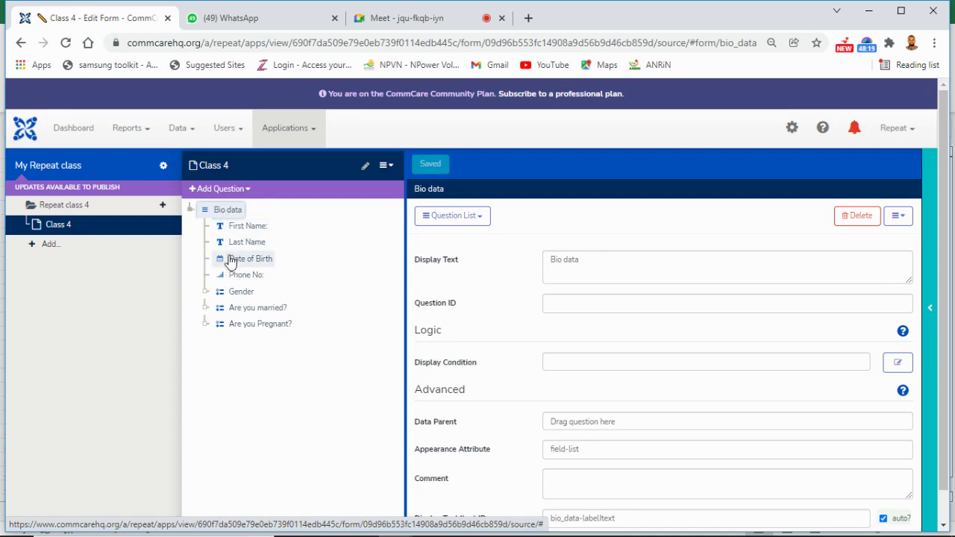
click(191, 211)
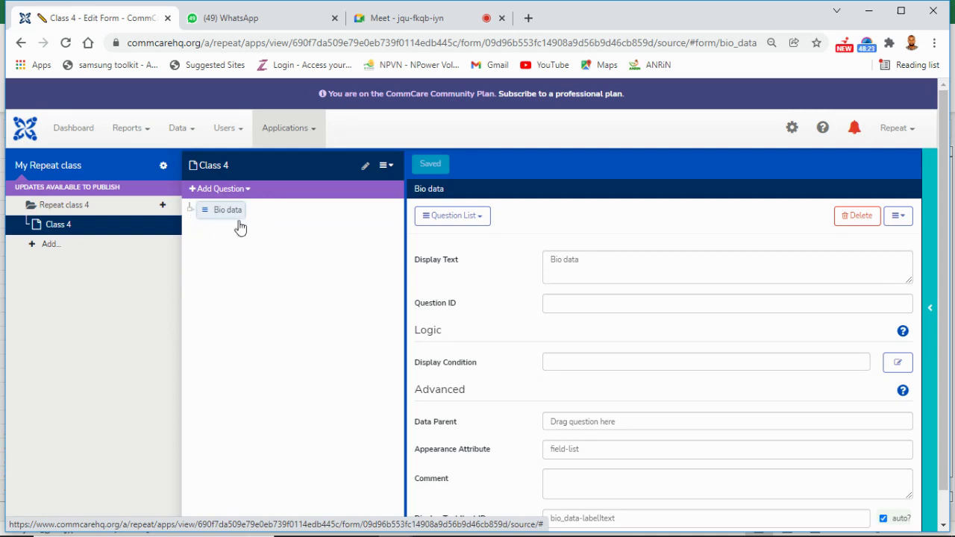
click(250, 191)
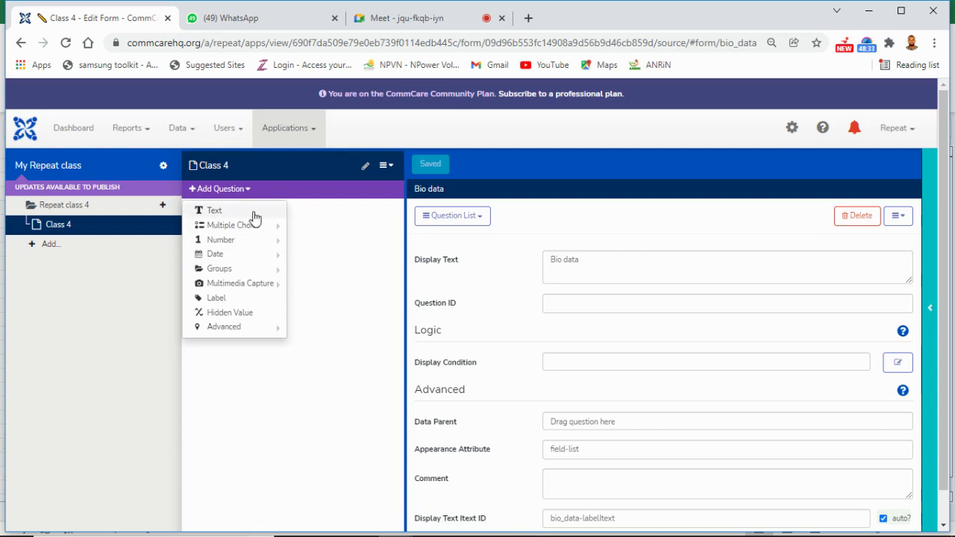
Step: Add a Text question with display text 'Father's Name' after the Bio data group
click(254, 216)
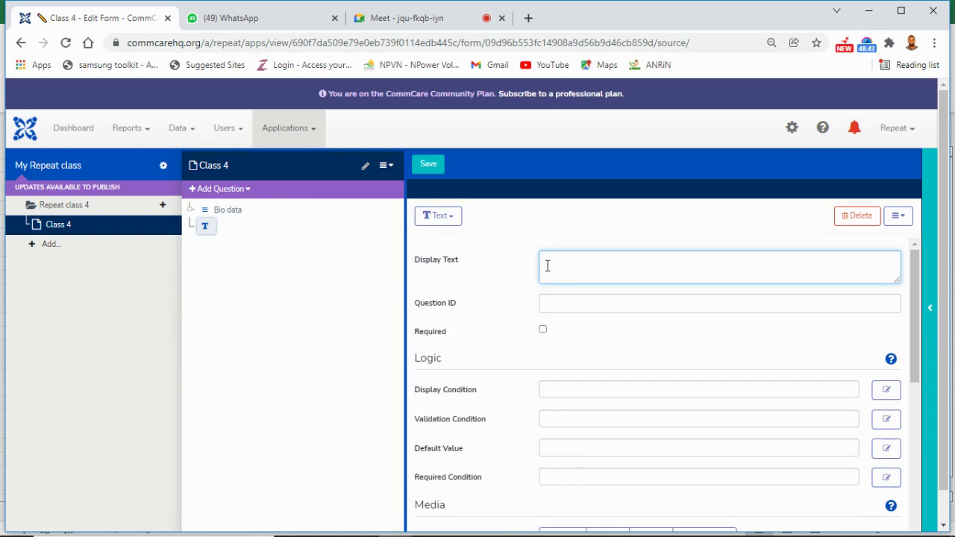
text(ather)
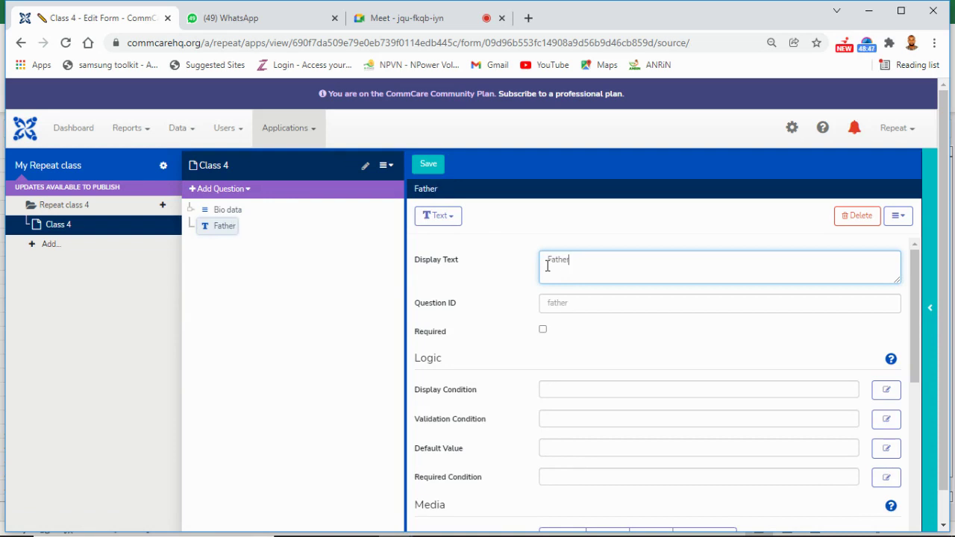
text('s Name)
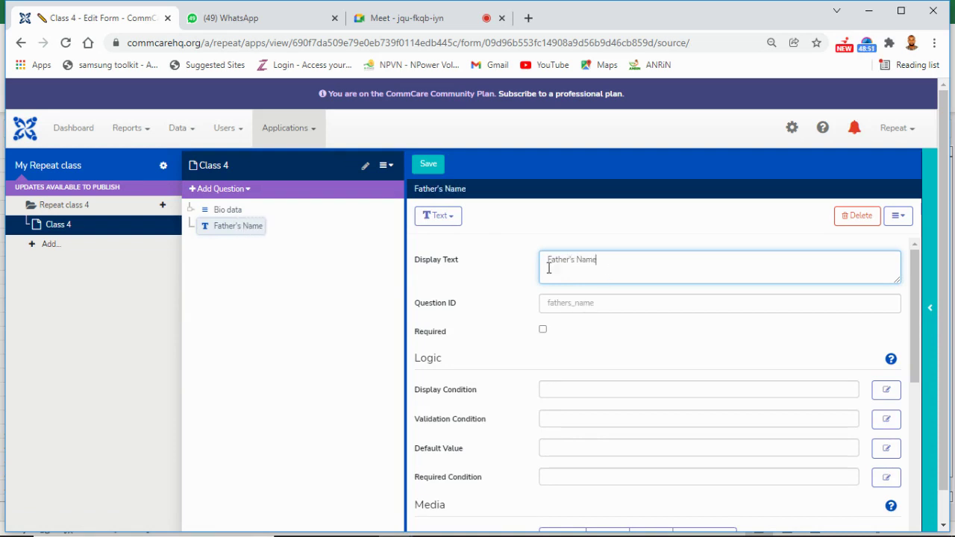
click(247, 195)
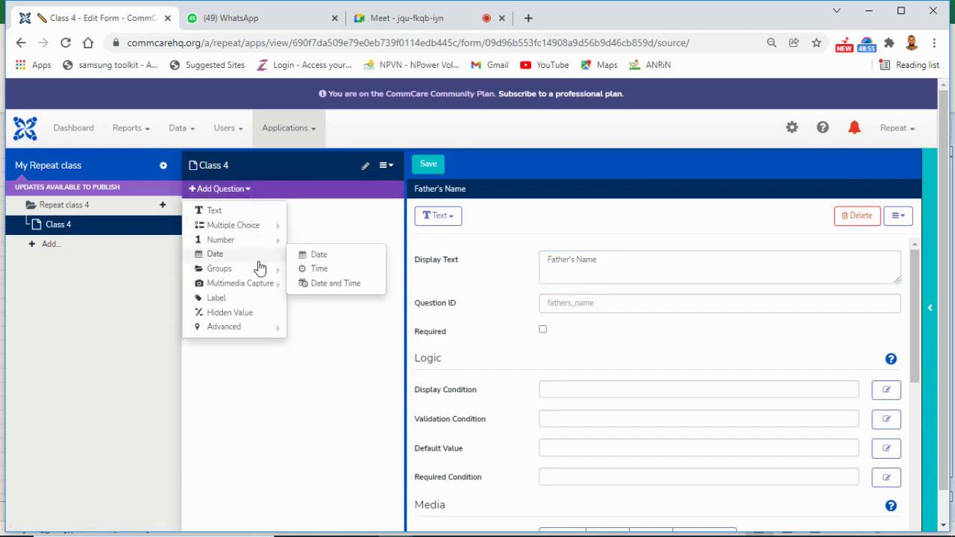
mouse_move(263, 228)
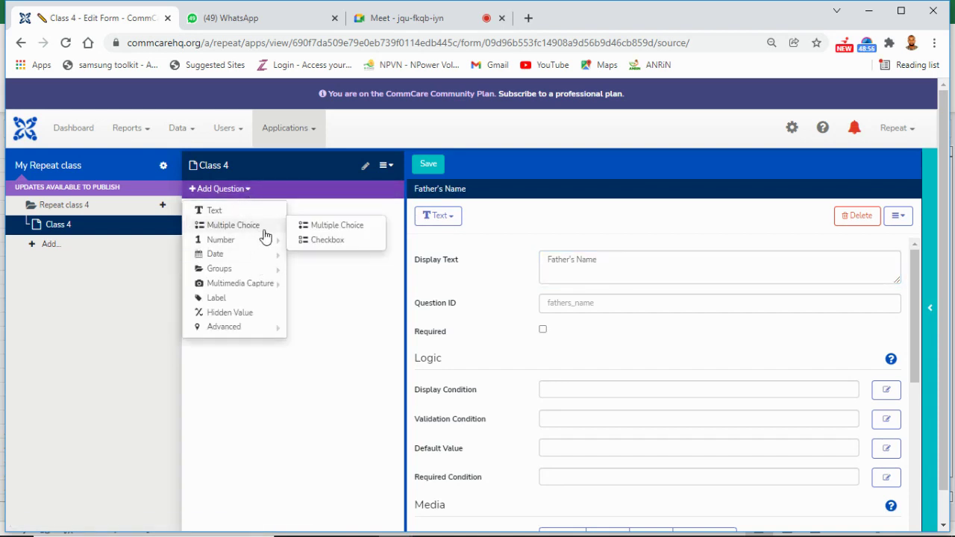
Step: Add a Multiple Choice question 'Do you feel sick?' with choices Yes and No, and attempt a save
click(322, 229)
click(541, 270)
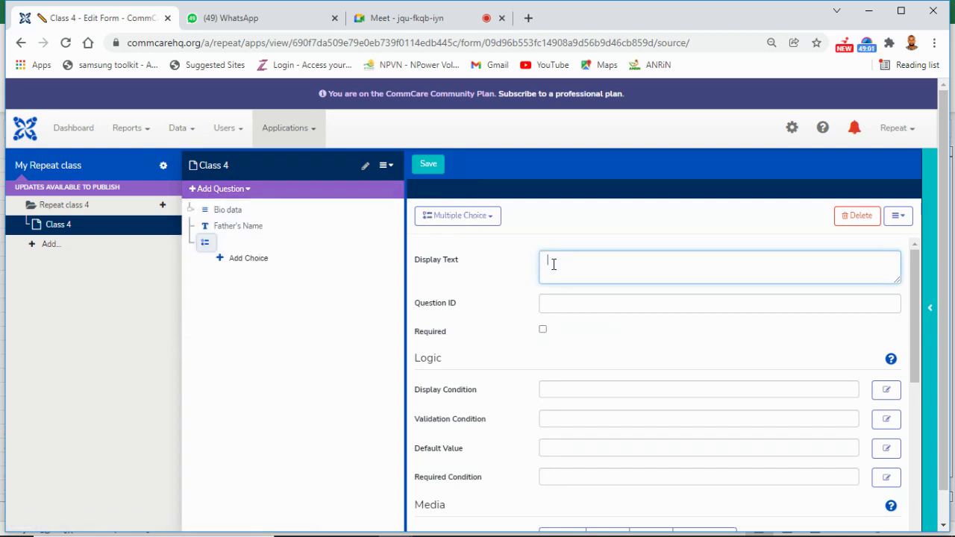
text(Do you)
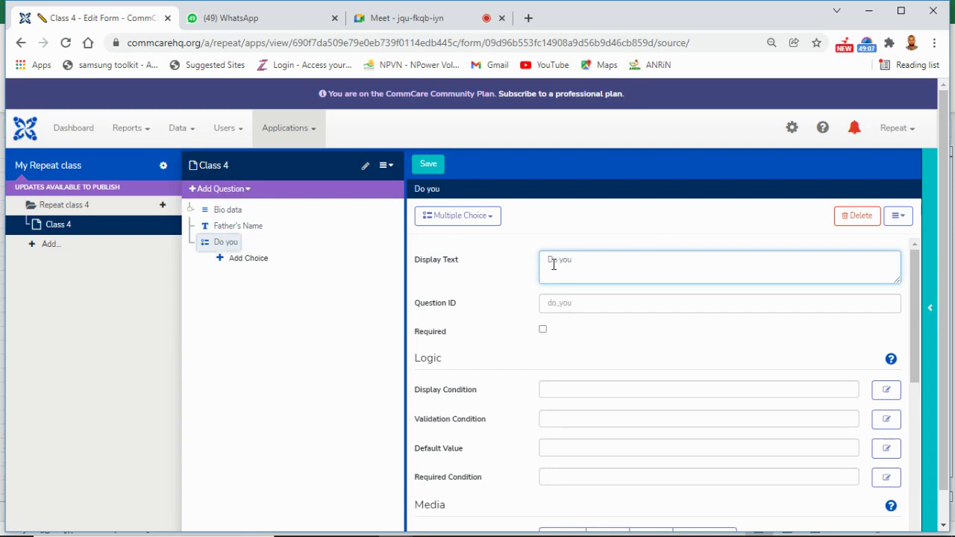
text( feel sick)
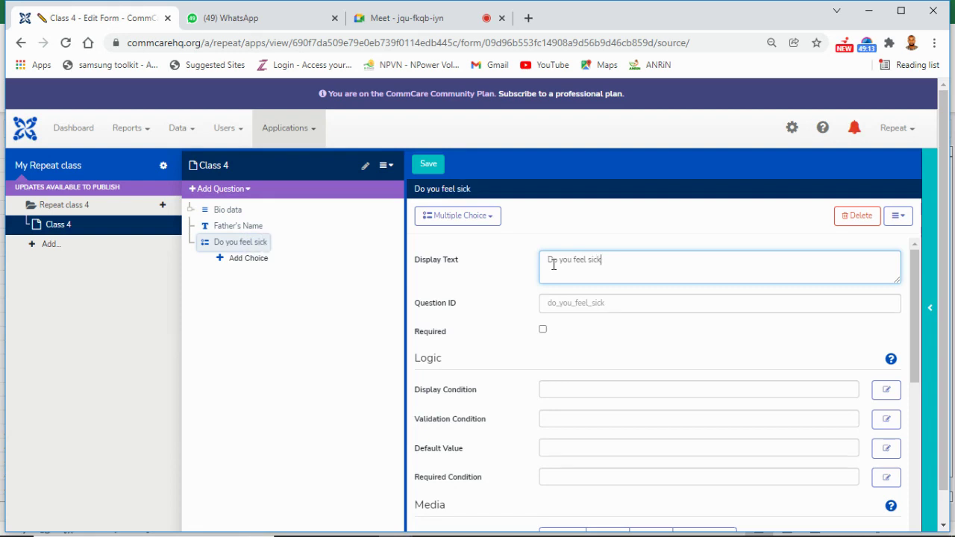
text(?)
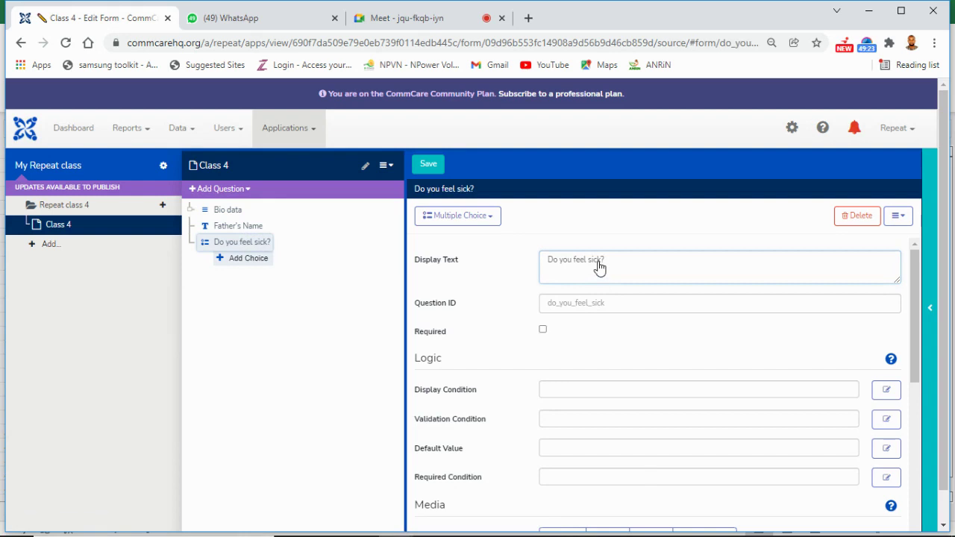
click(574, 271)
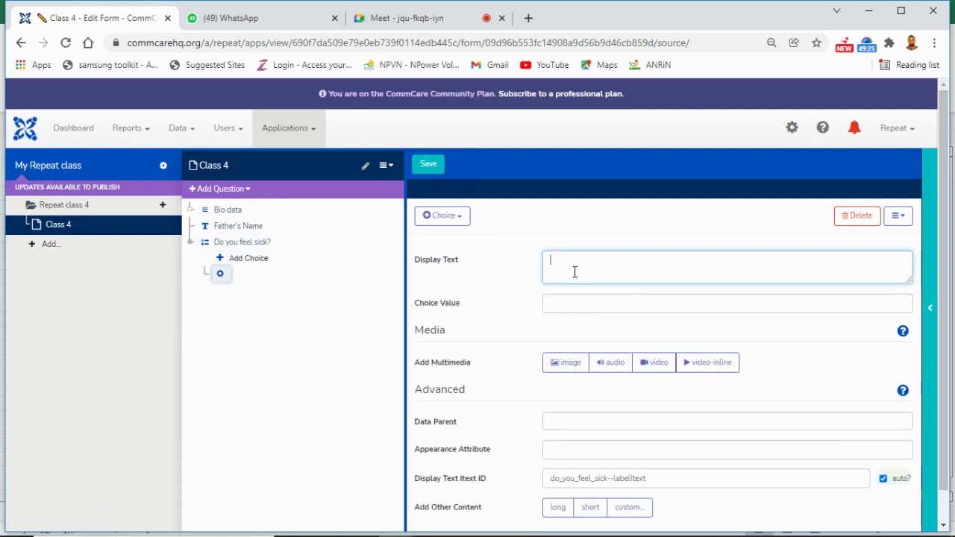
text(Yes)
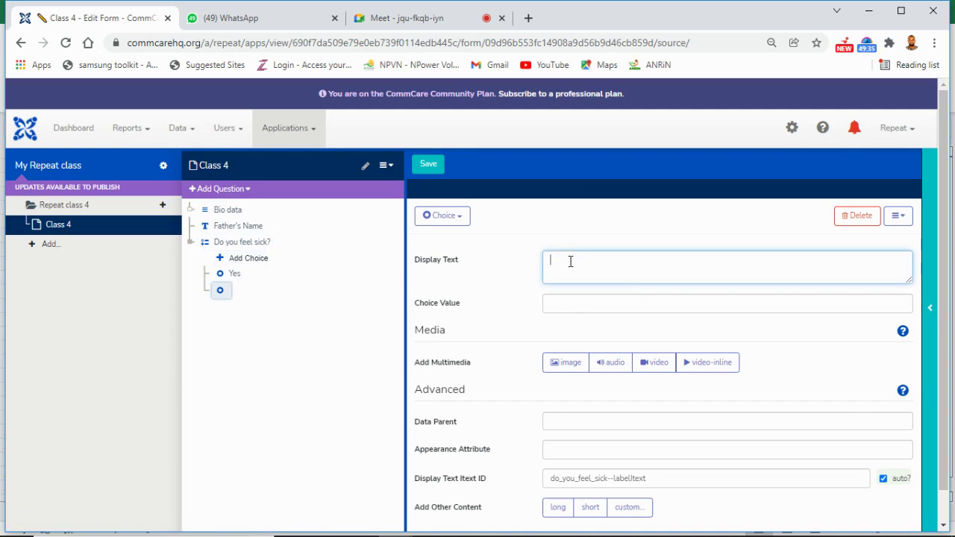
text(No)
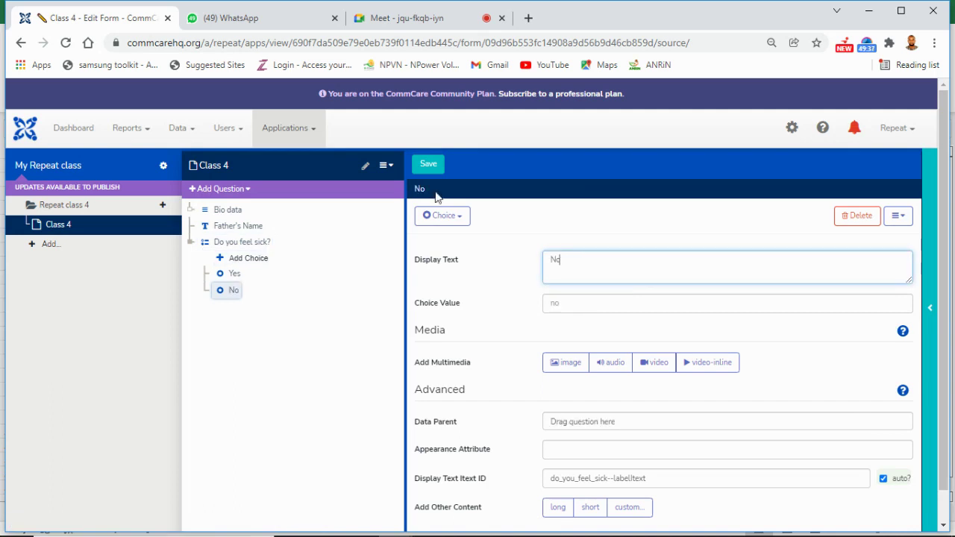
click(426, 168)
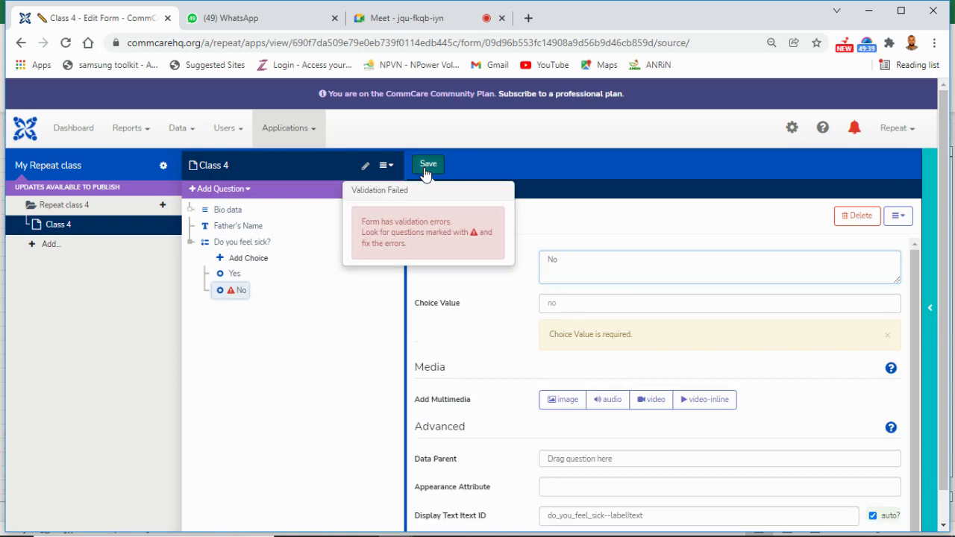
Step: Save the form successfully and expand the Bio data group in the question tree
click(425, 170)
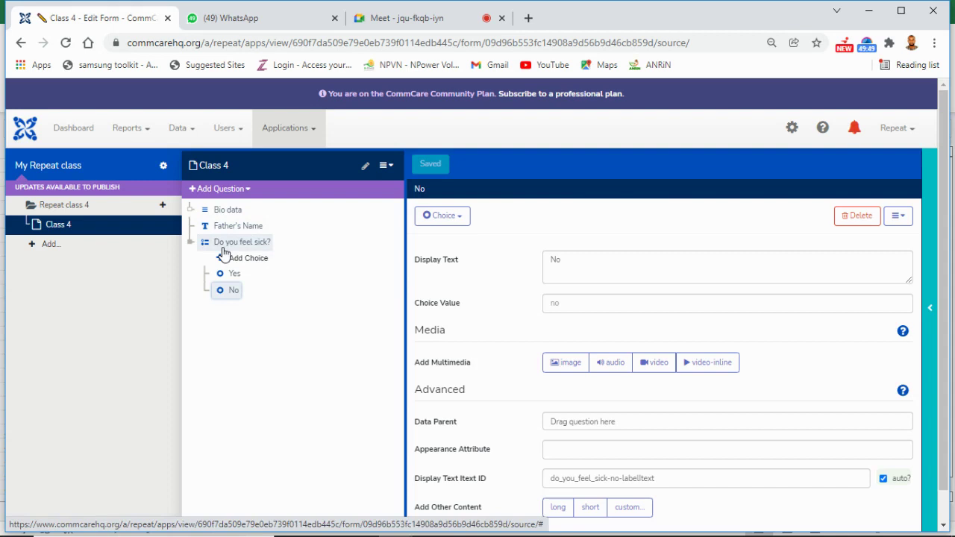
click(191, 210)
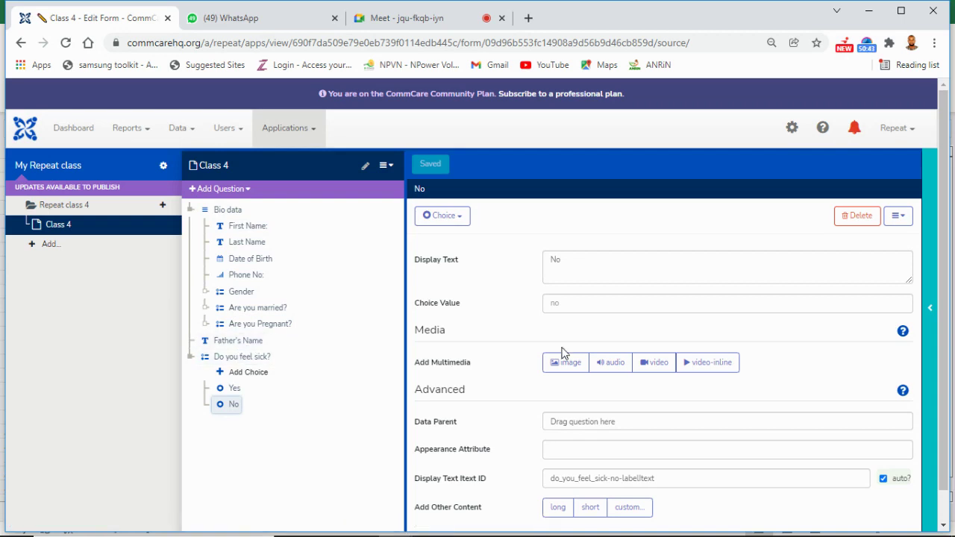
Step: Reopen and restart the phone preview, then launch the Class 4 form under Repeat class 4
click(932, 336)
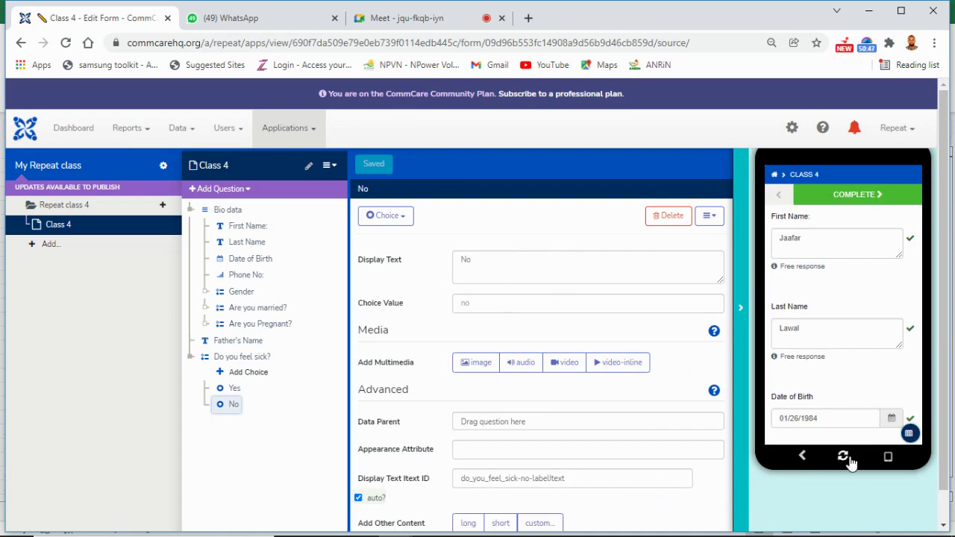
click(846, 458)
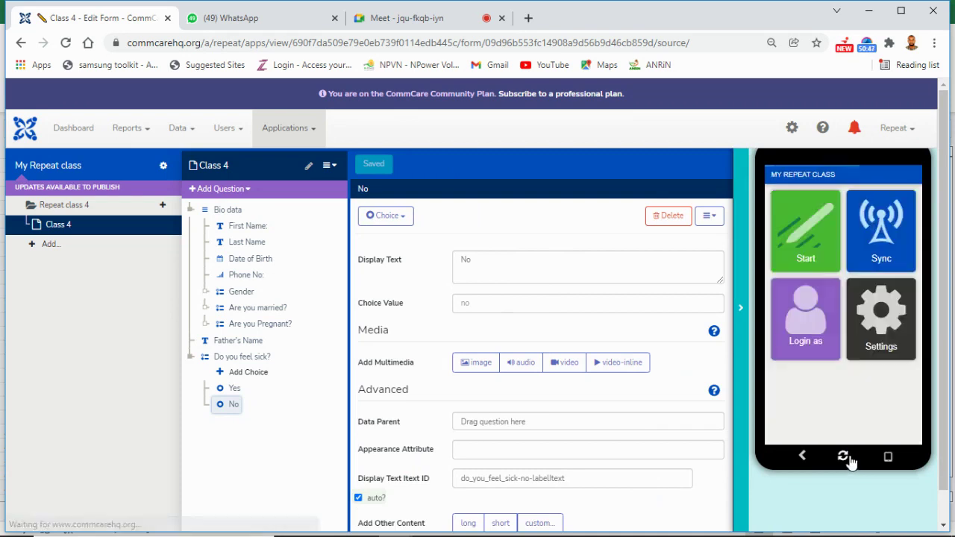
click(804, 249)
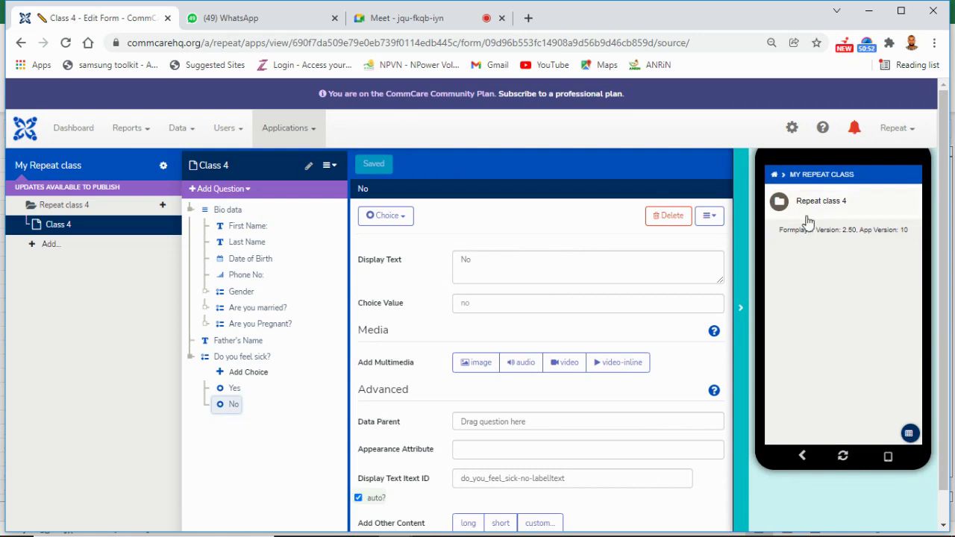
click(808, 212)
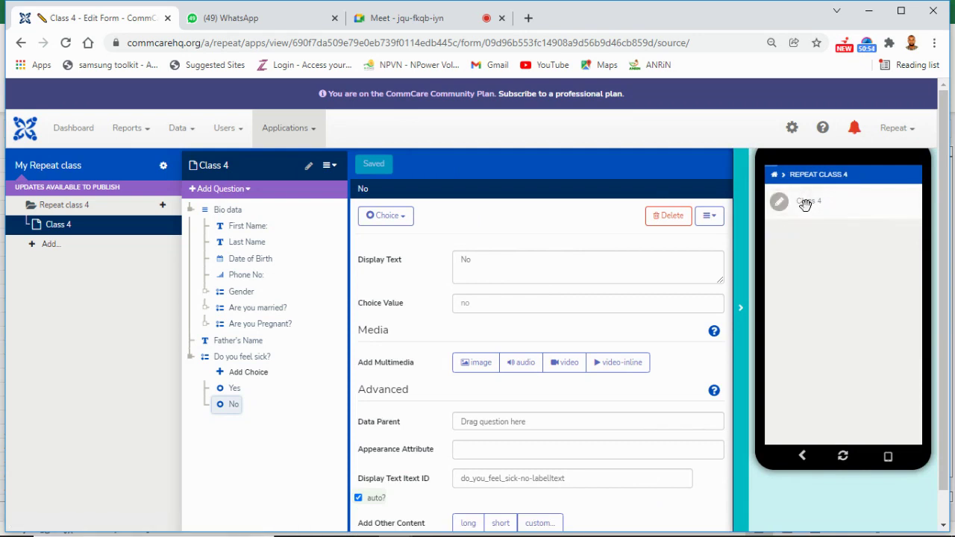
click(805, 205)
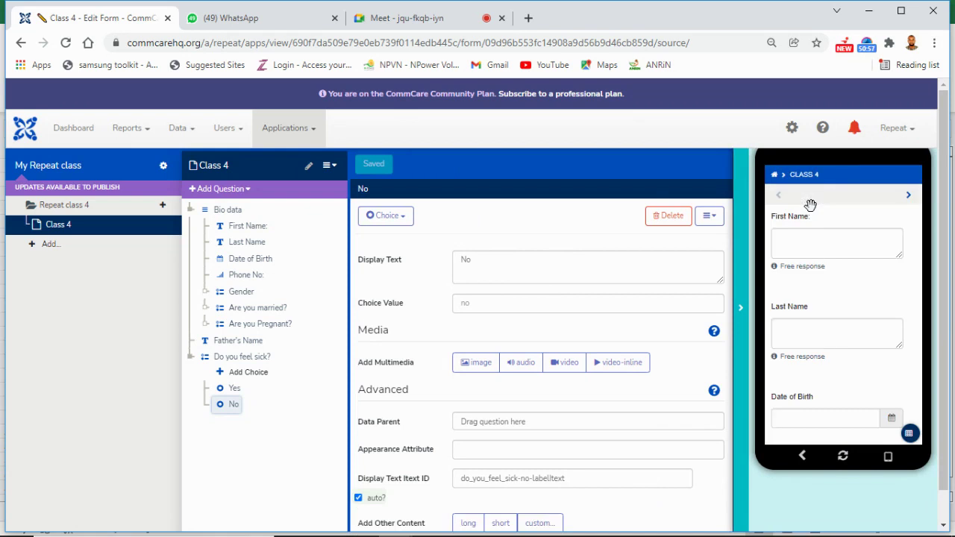
Step: Fill in a sample first name, date of birth 29 January 2002 and a phone number
click(815, 241)
text(Jaafar)
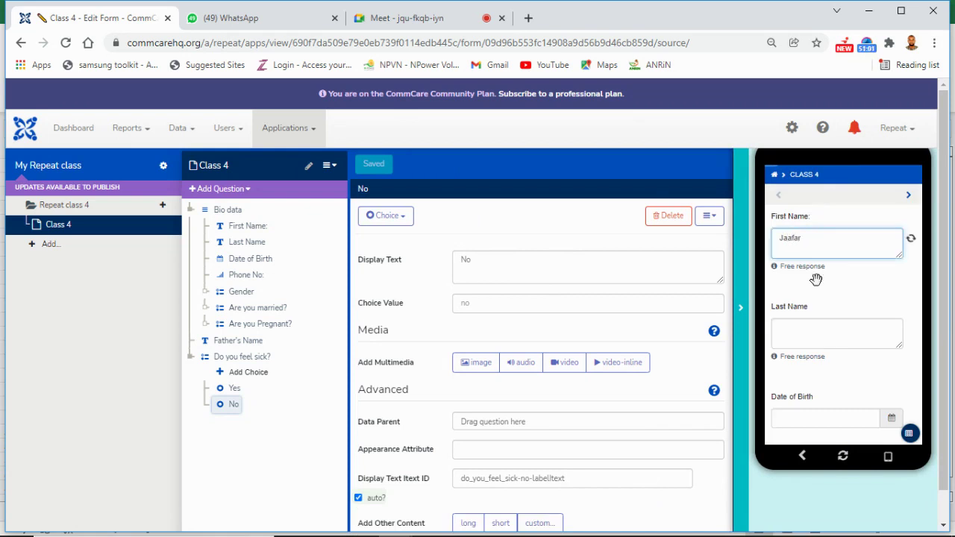
click(830, 330)
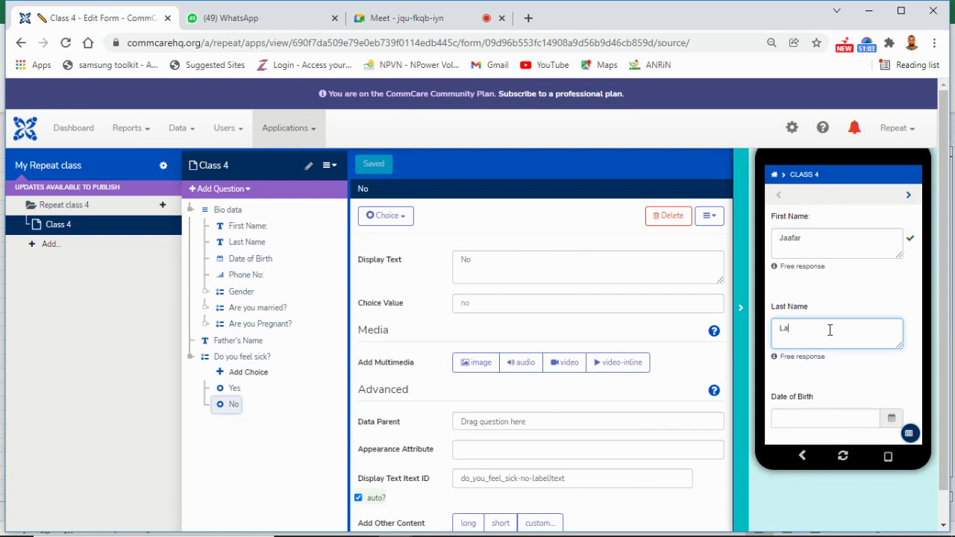
click(832, 419)
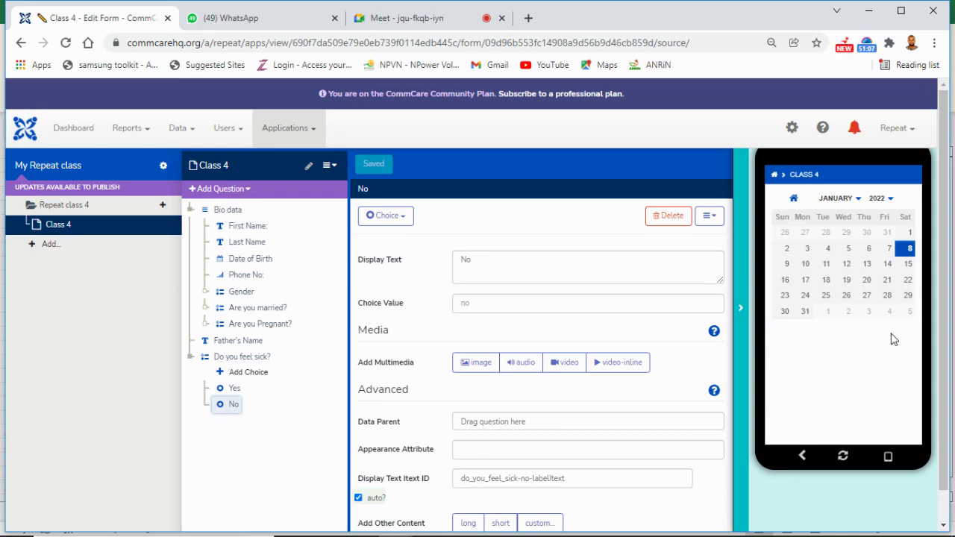
click(880, 199)
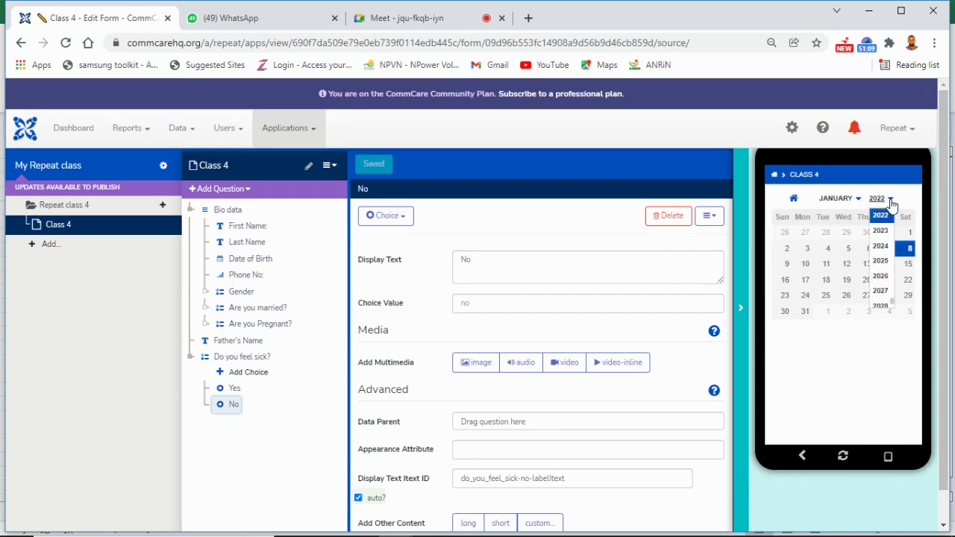
drag(896, 306, 893, 232)
click(882, 251)
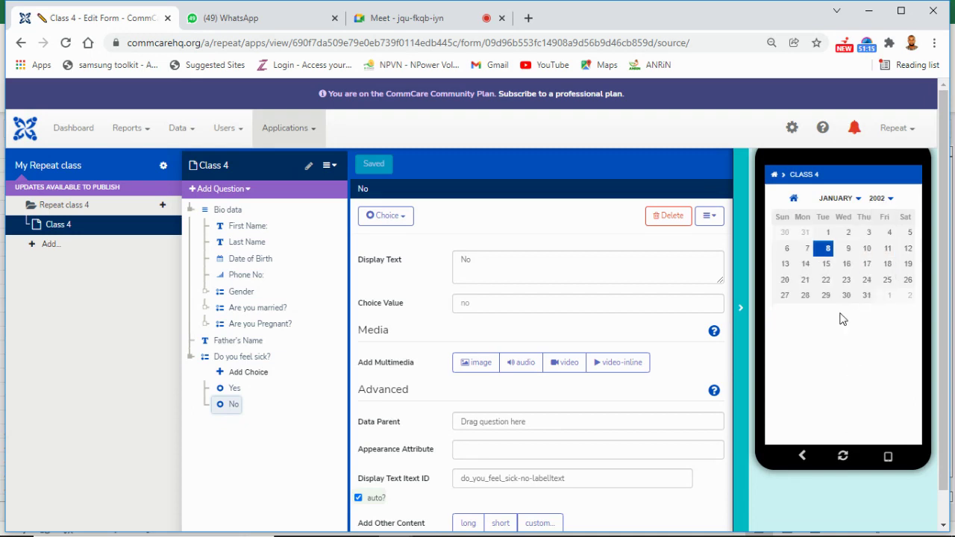
click(828, 297)
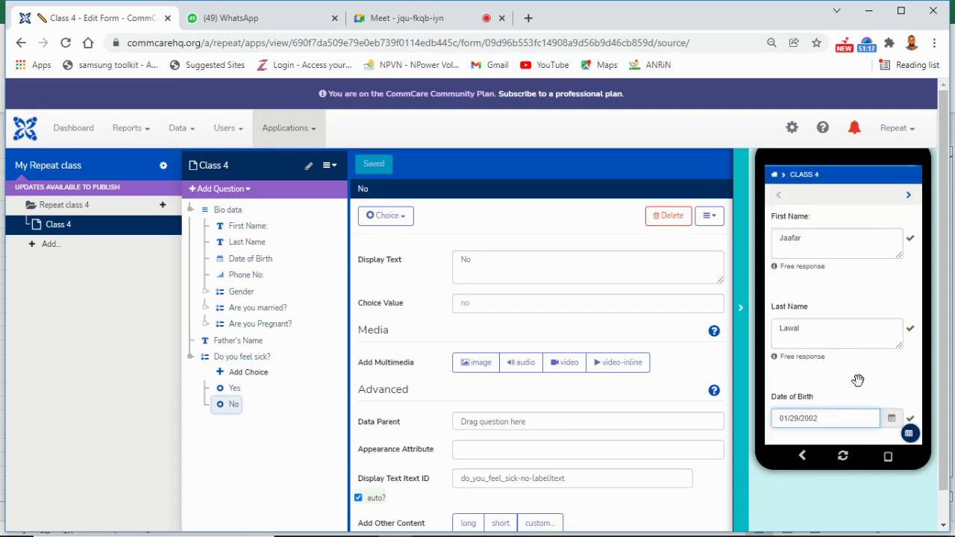
scroll(860, 373, down, 1)
scroll(847, 332, down, 1)
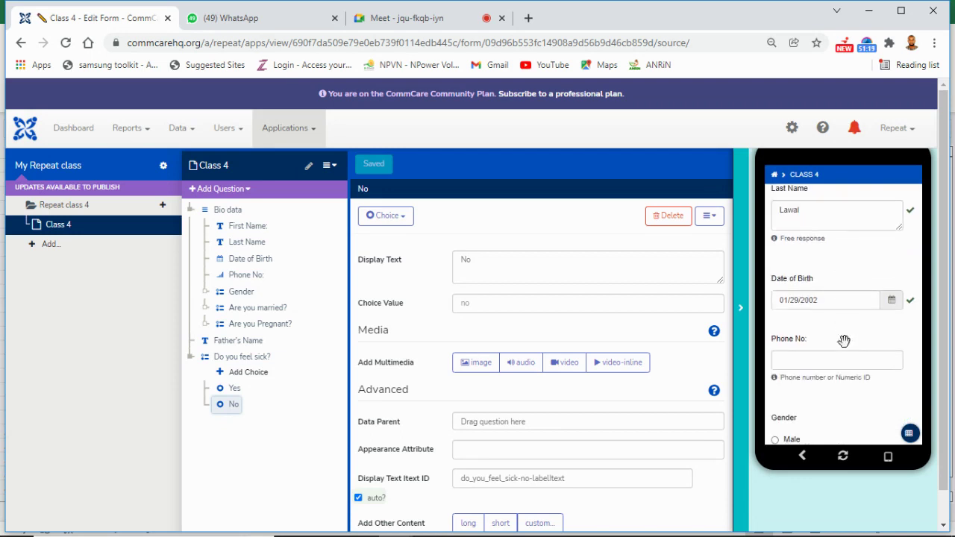
click(843, 362)
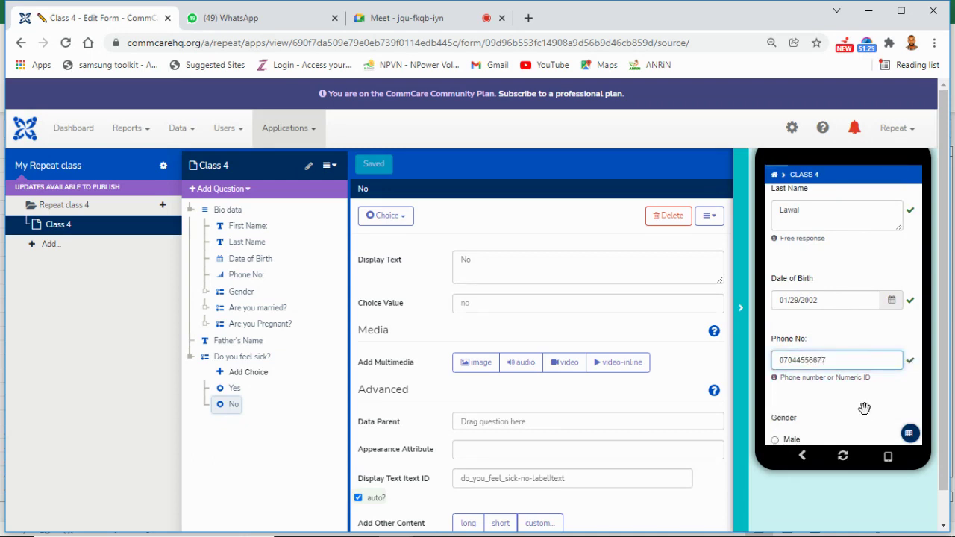
Step: Answer Gender Male and Are you married? Yes, then go to the next page
scroll(866, 351, down, 1)
click(789, 366)
scroll(839, 373, down, 1)
click(776, 385)
scroll(853, 273, up, 2)
scroll(862, 277, down, 1)
scroll(863, 344, up, 1)
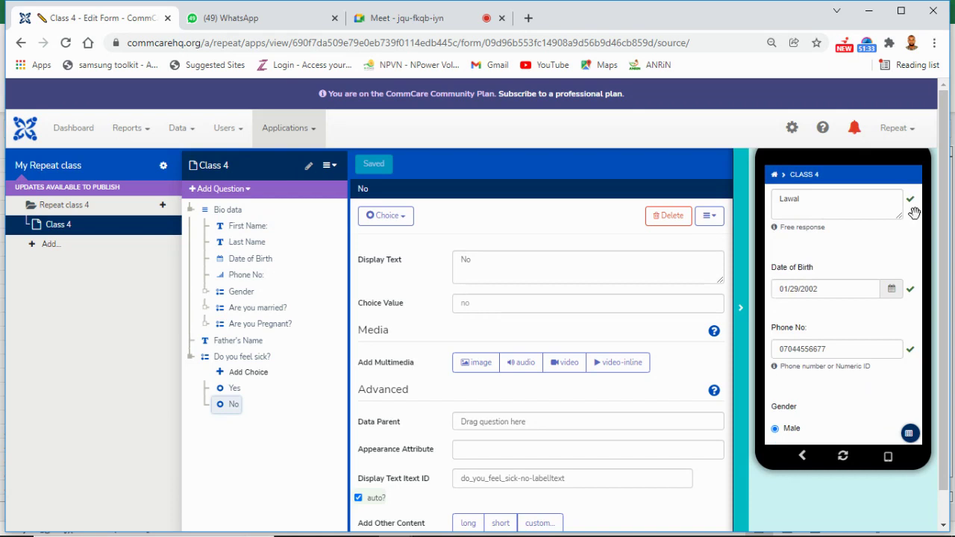
scroll(907, 276, up, 3)
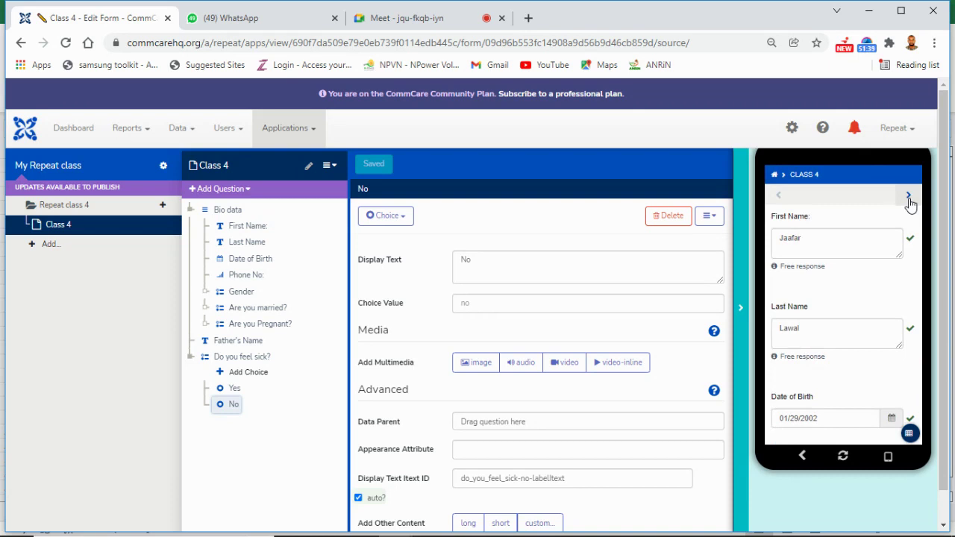
click(910, 197)
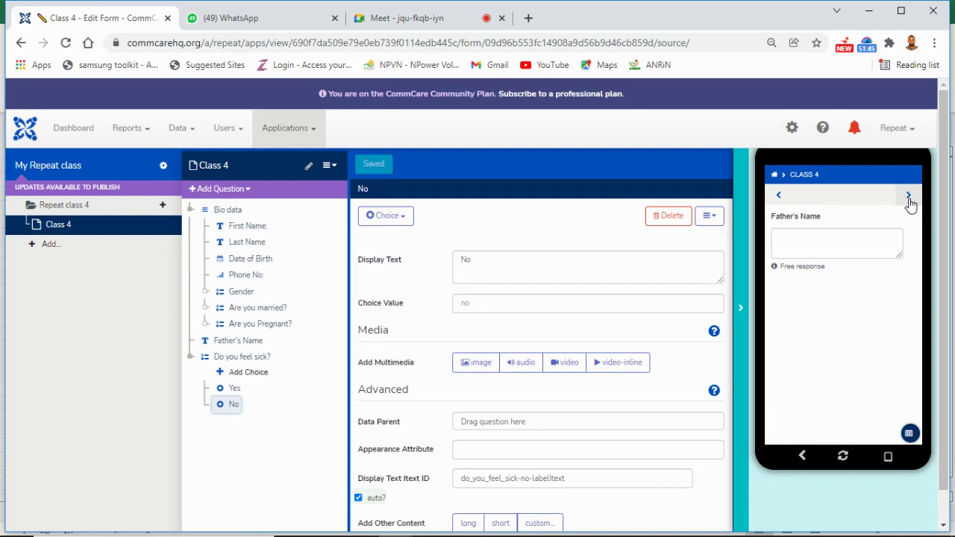
Step: Answer Father's Name and Do you feel sick? Yes, page back and forth, then close the preview
click(859, 249)
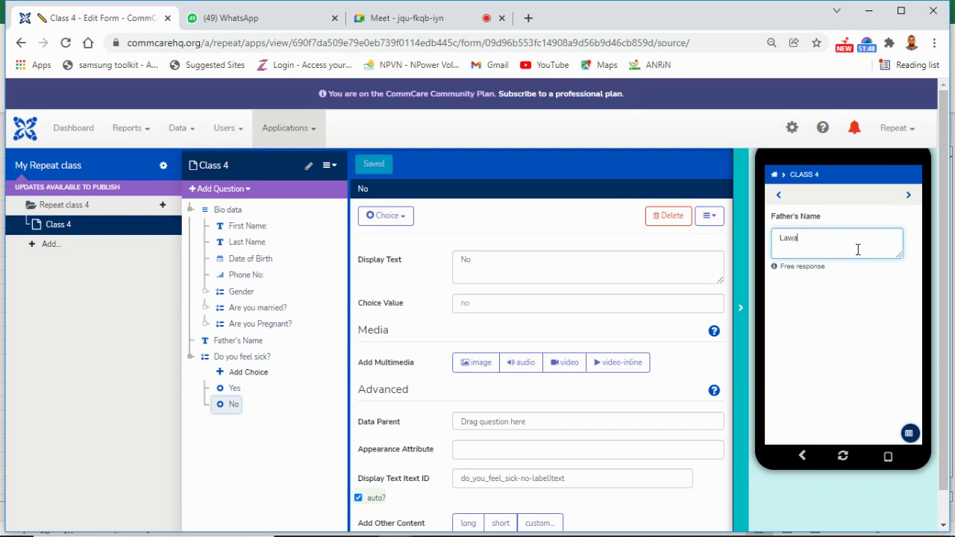
click(909, 200)
click(909, 197)
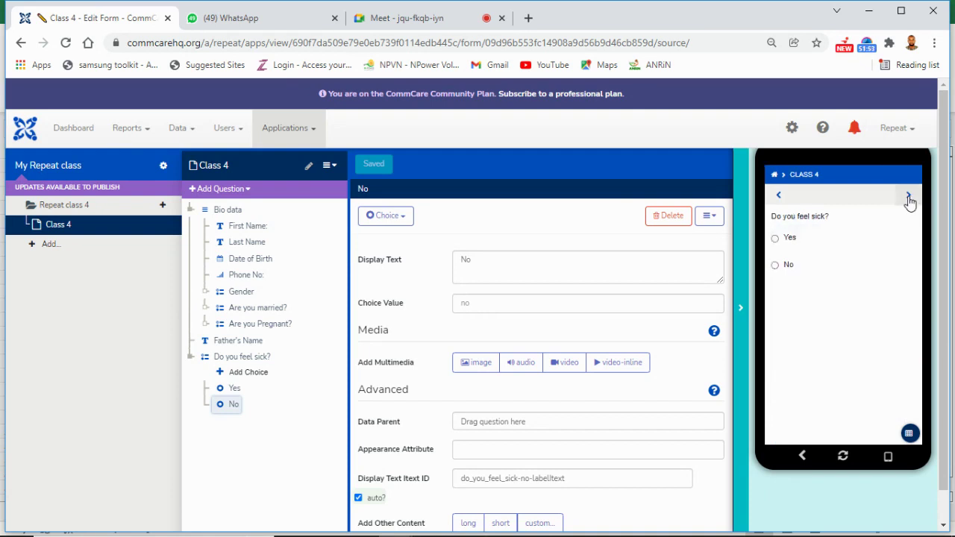
click(787, 244)
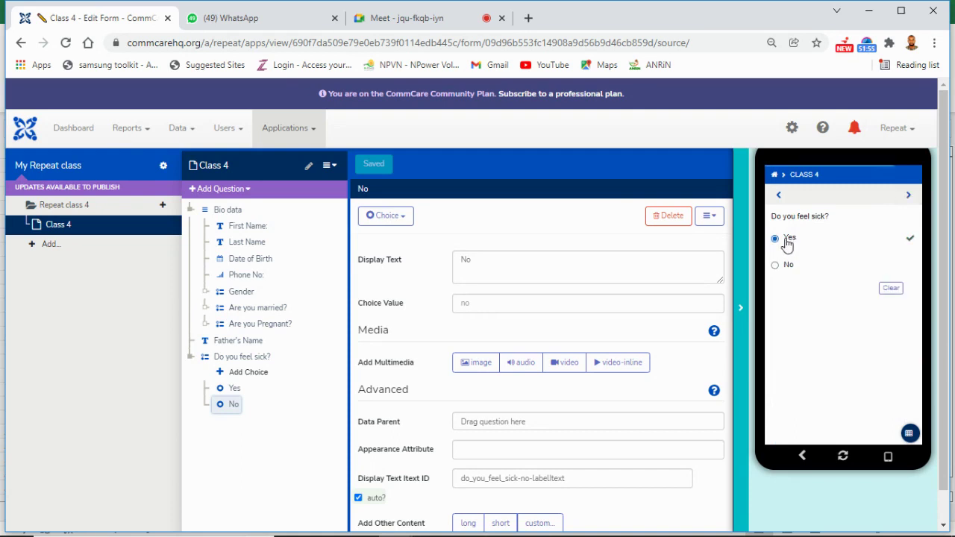
click(778, 197)
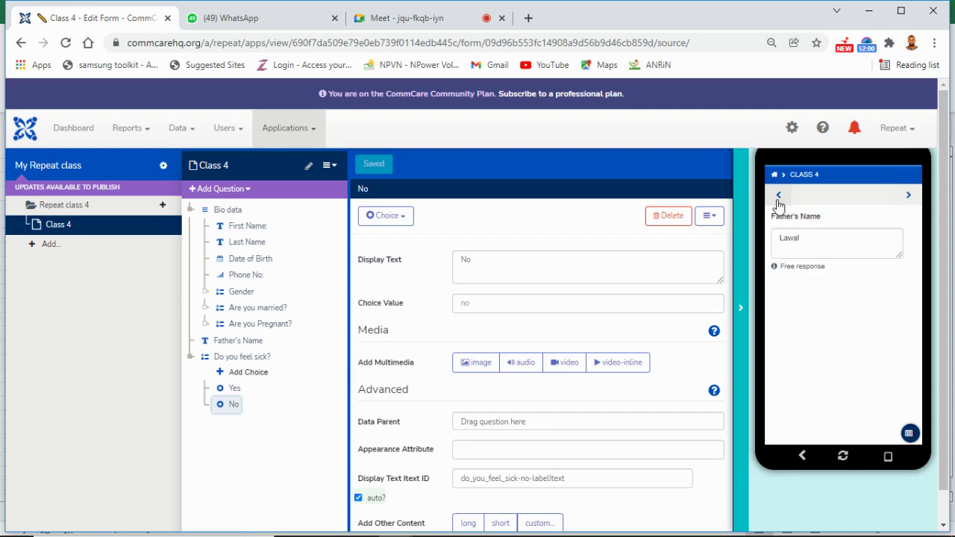
click(909, 198)
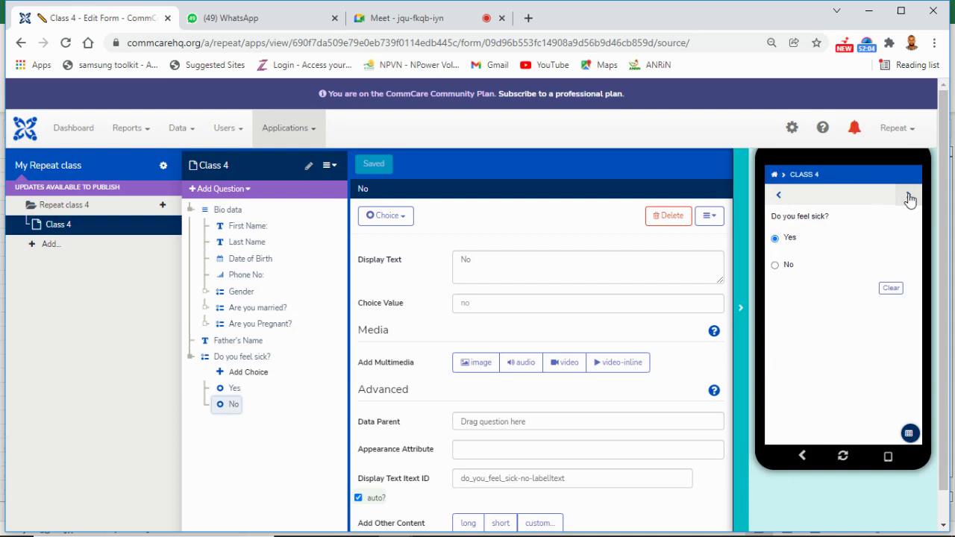
click(740, 308)
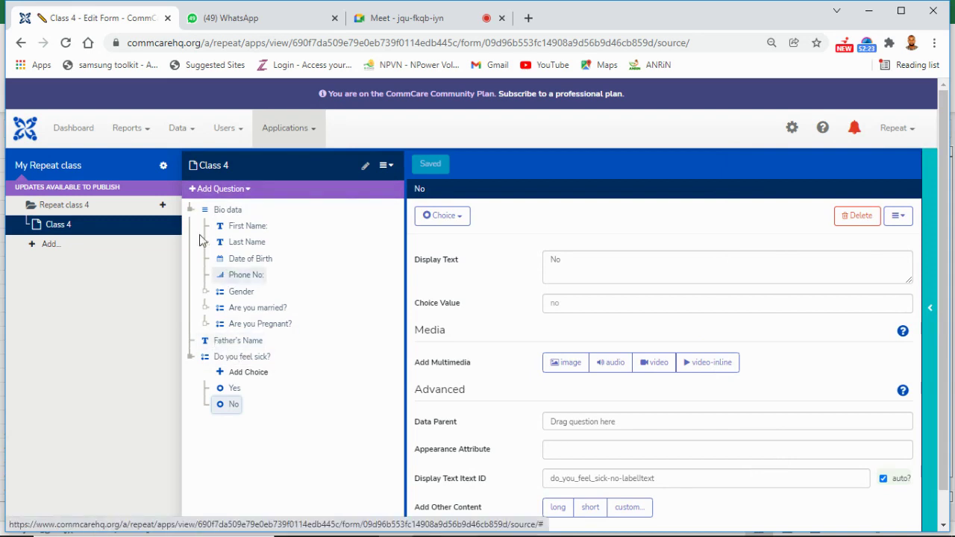
Step: Collapse Bio data and add a new Question List group to the form
click(195, 217)
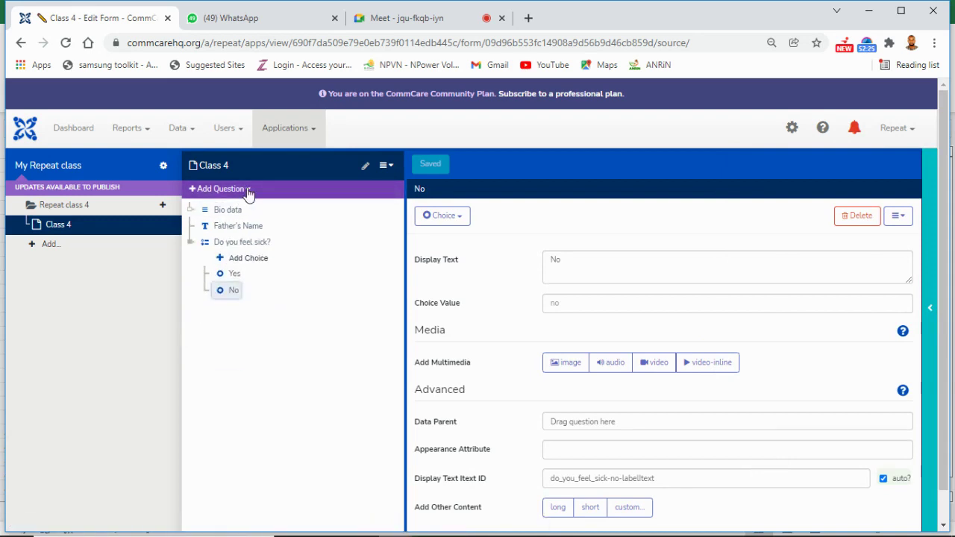
click(245, 189)
mouse_move(239, 276)
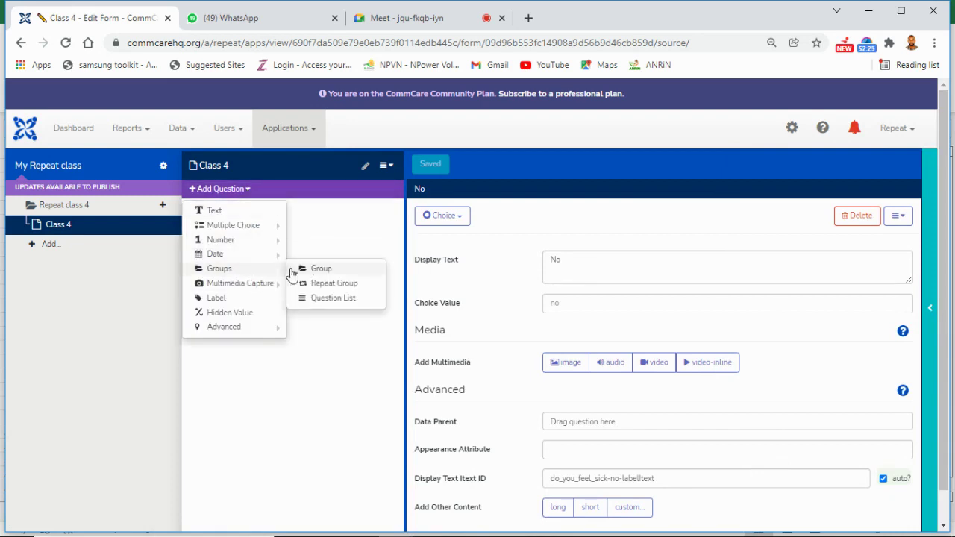
click(318, 300)
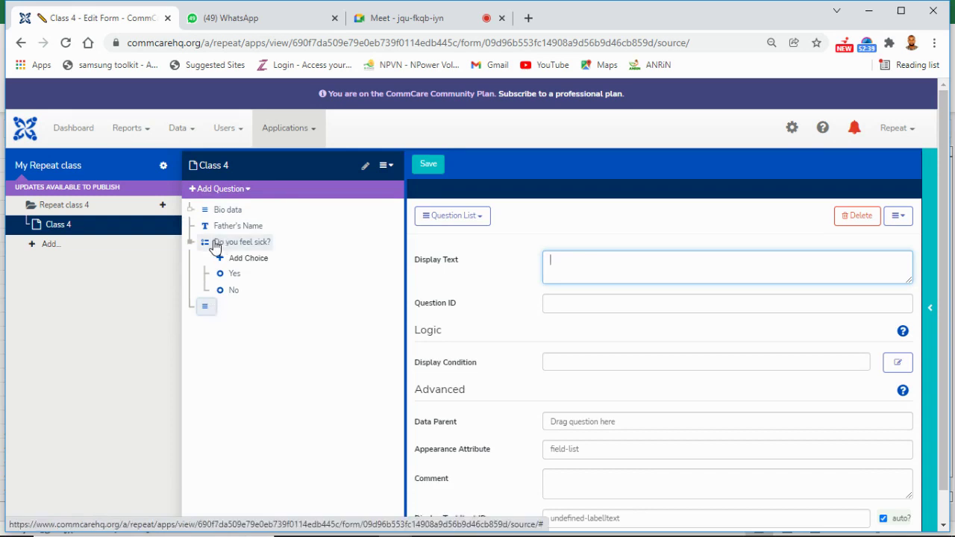
Step: Move 'Do you feel sick?' and Father's Name into the list and title it 'New Page'
drag(215, 246, 211, 313)
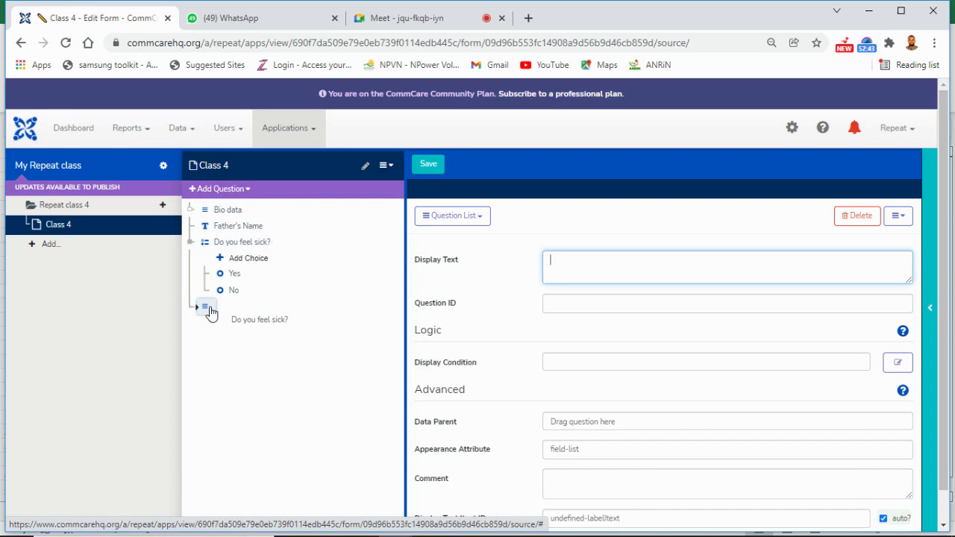
drag(212, 313, 213, 310)
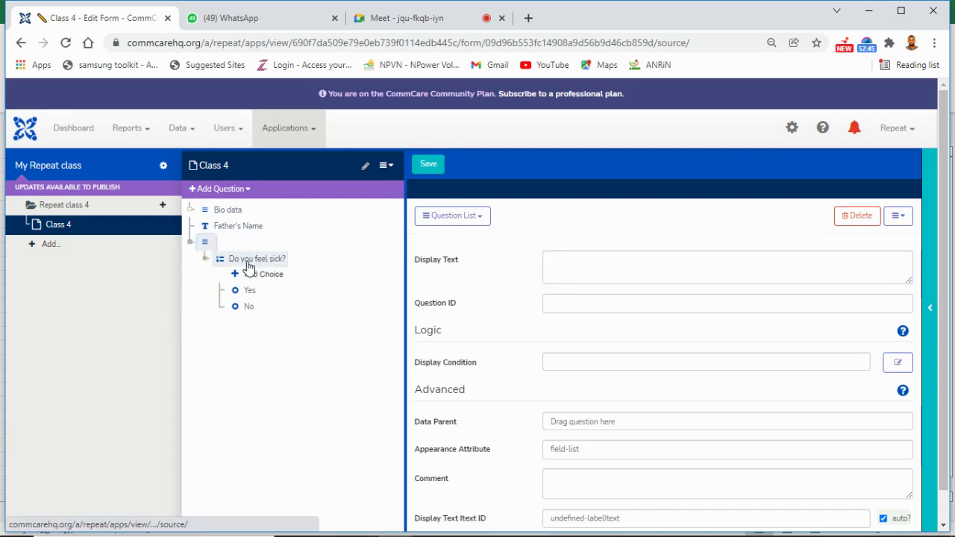
click(550, 266)
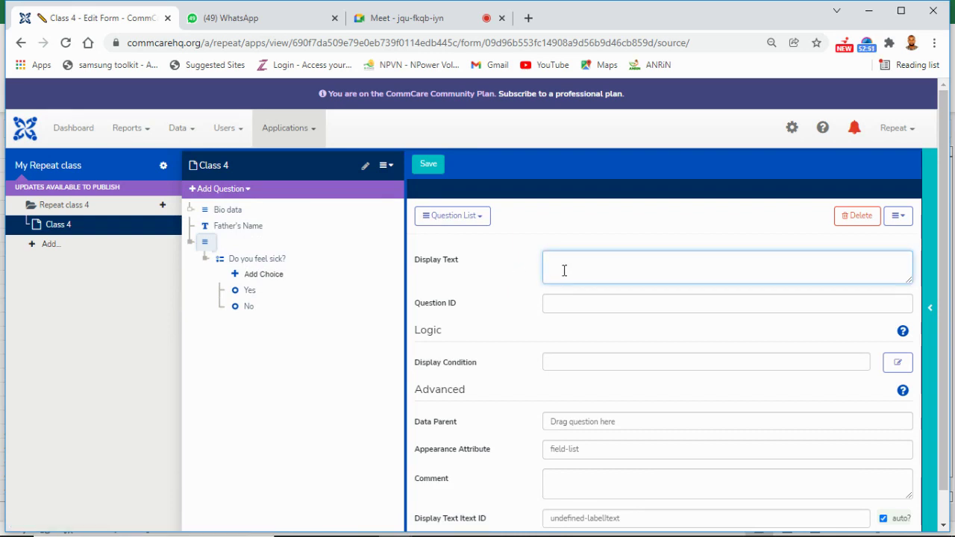
text(New Pa)
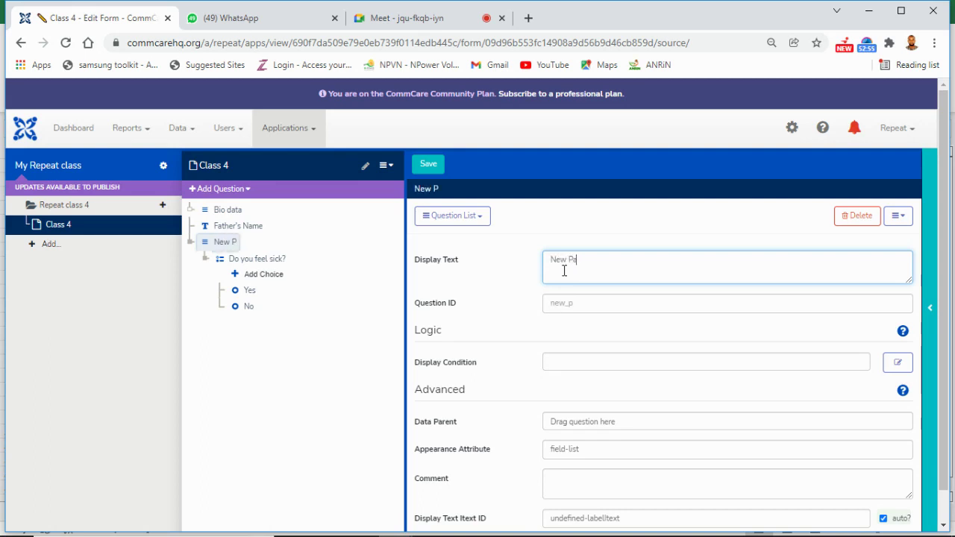
text(ge)
drag(250, 227, 249, 256)
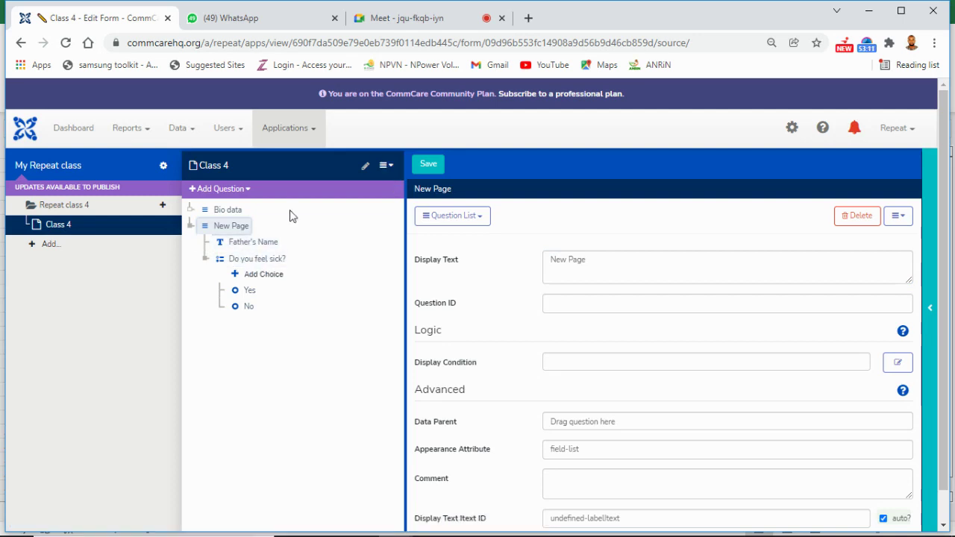
Step: Restart the phone preview and open the Class 4 form under Repeat class 4
click(218, 212)
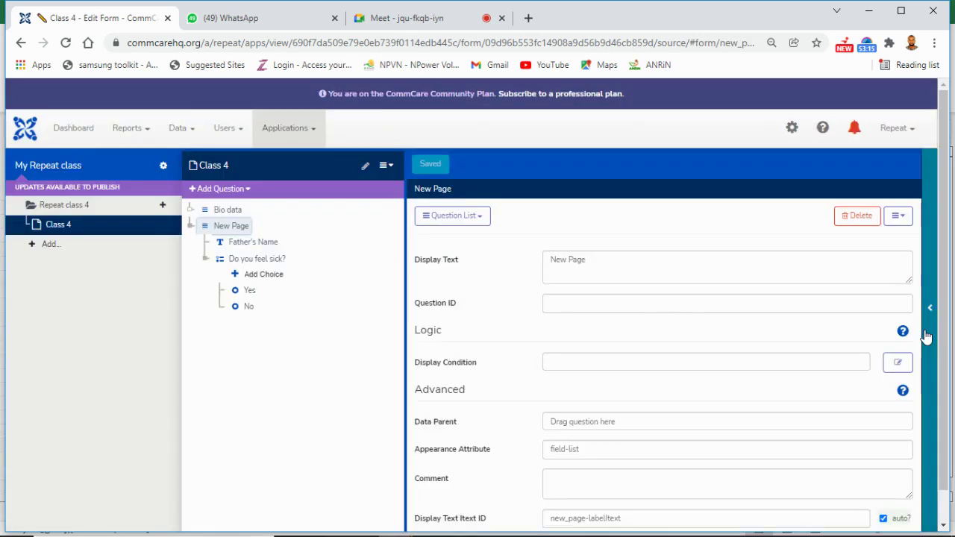
click(926, 336)
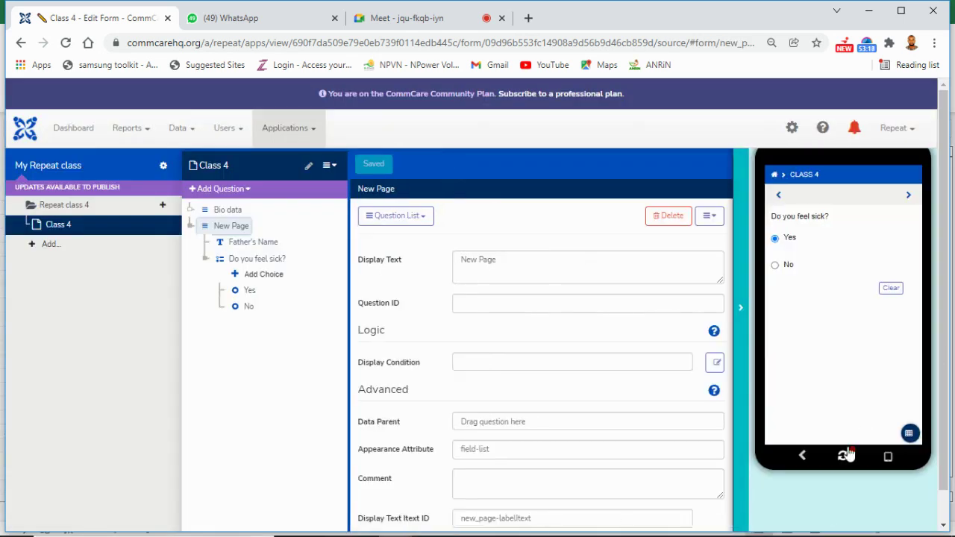
click(845, 456)
click(831, 248)
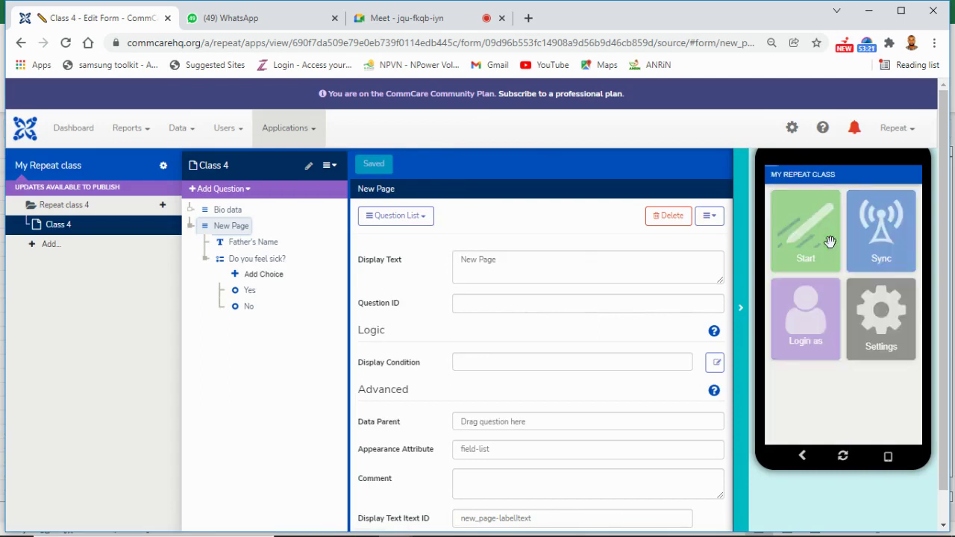
click(827, 210)
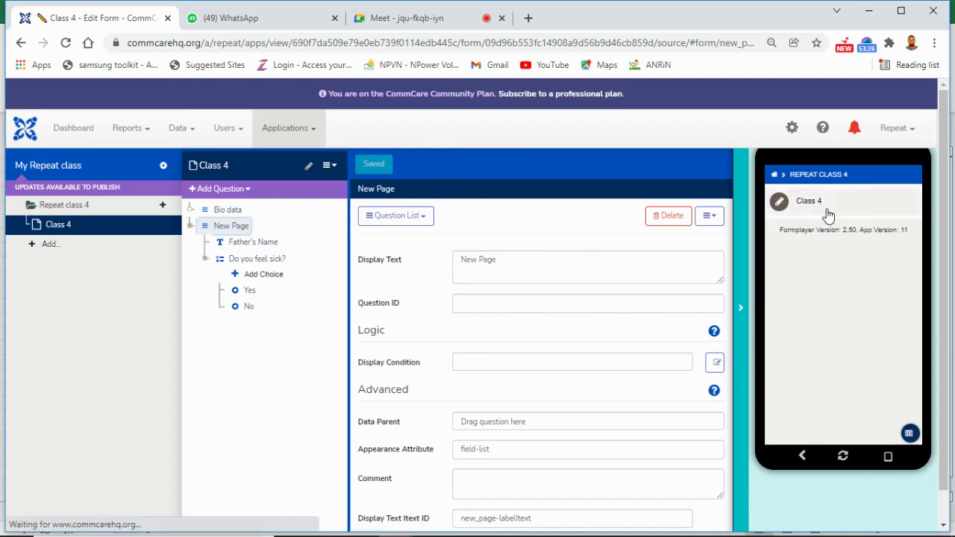
click(826, 208)
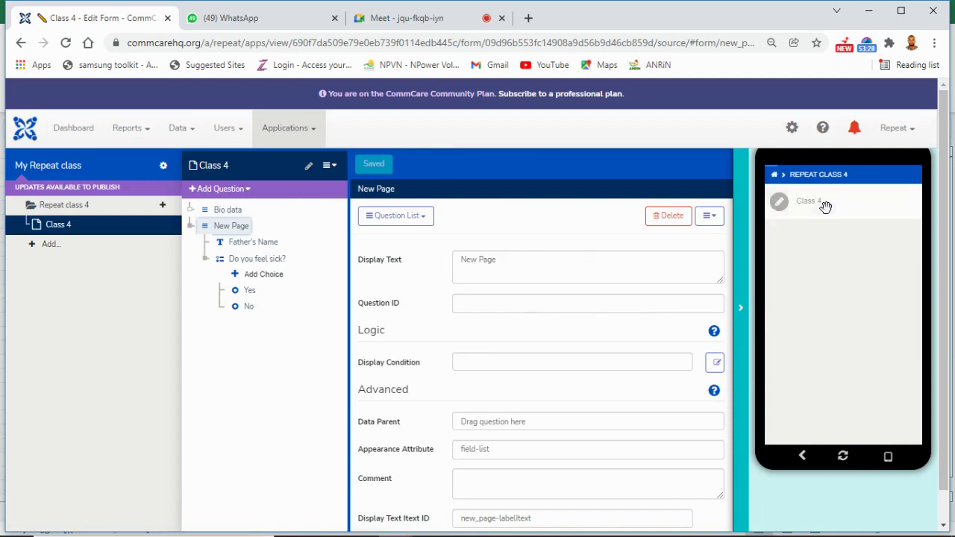
Step: Enter sample First Name and Last Name answers
click(823, 239)
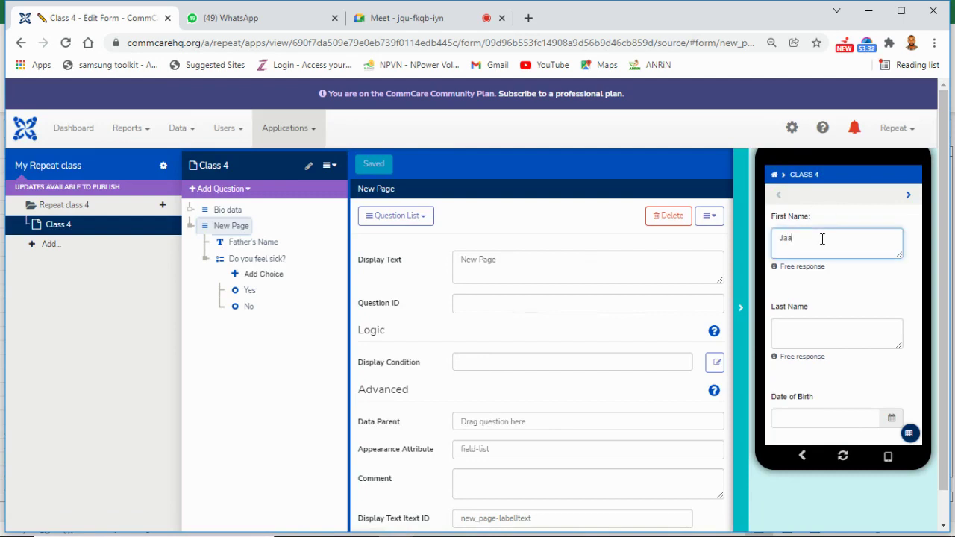
click(827, 328)
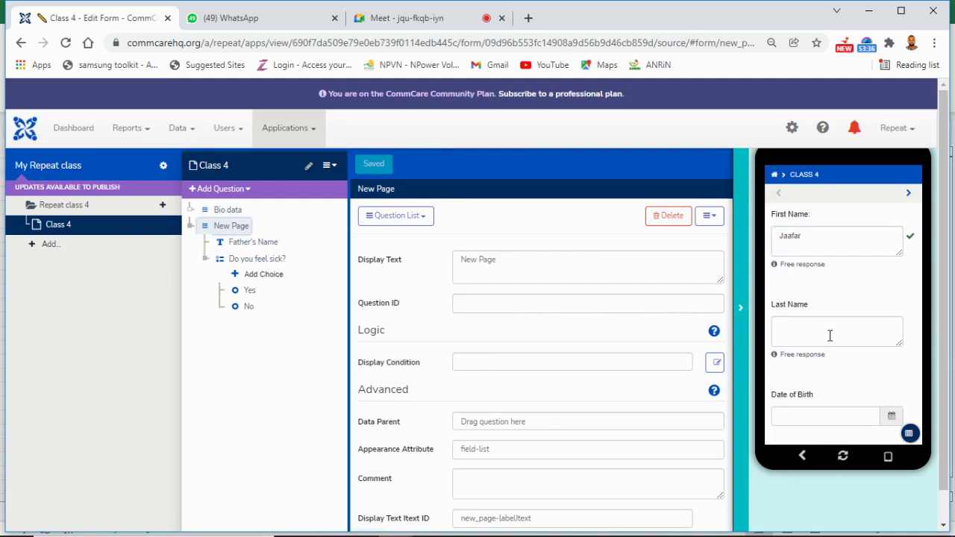
click(823, 326)
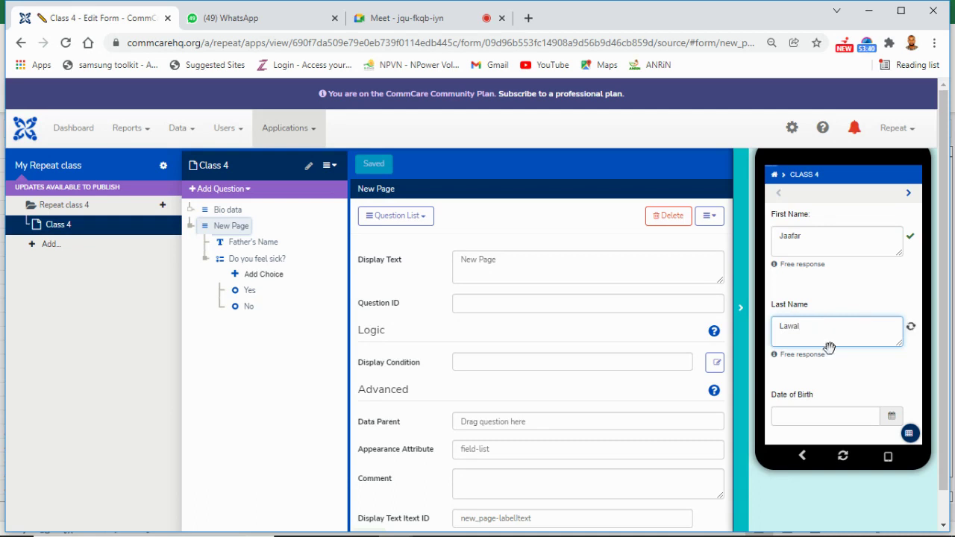
drag(864, 366, 851, 290)
scroll(851, 290, down, 1)
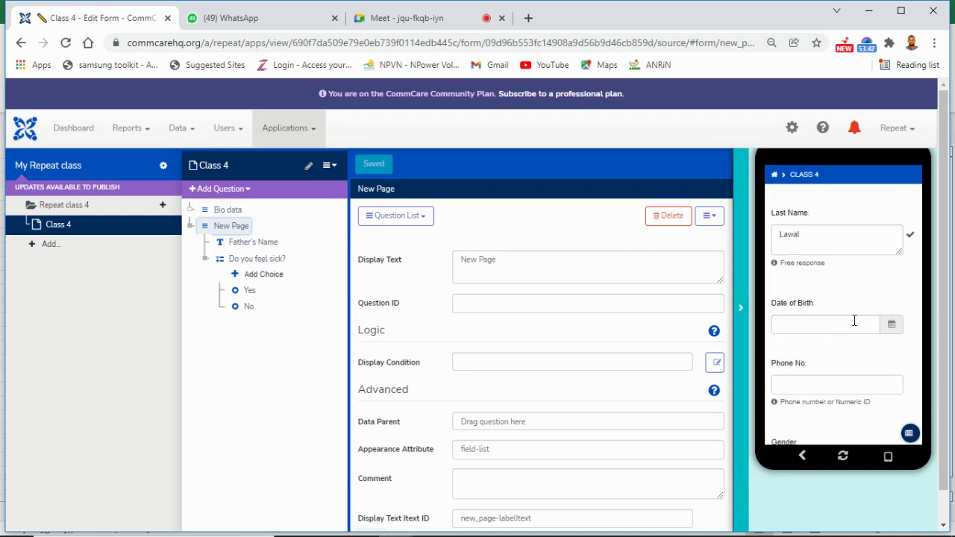
click(859, 324)
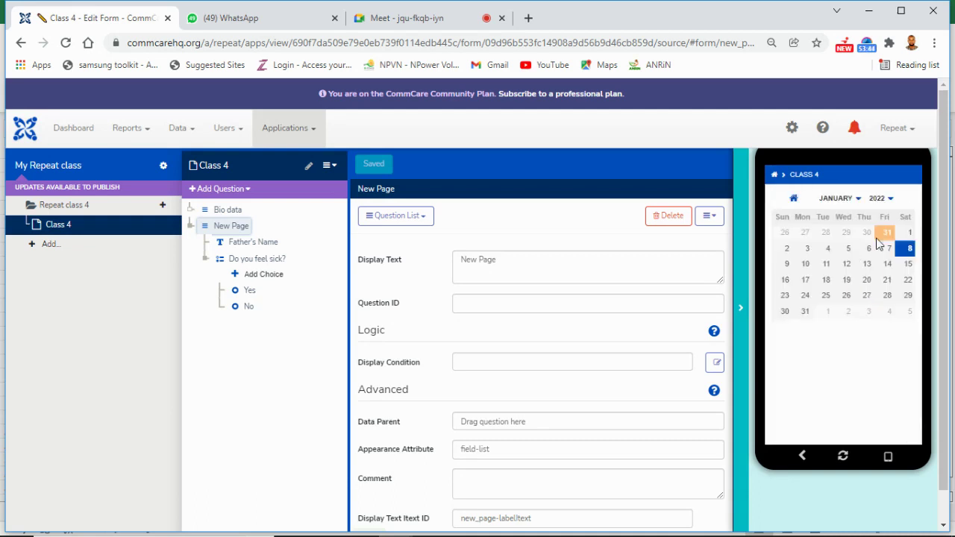
click(889, 199)
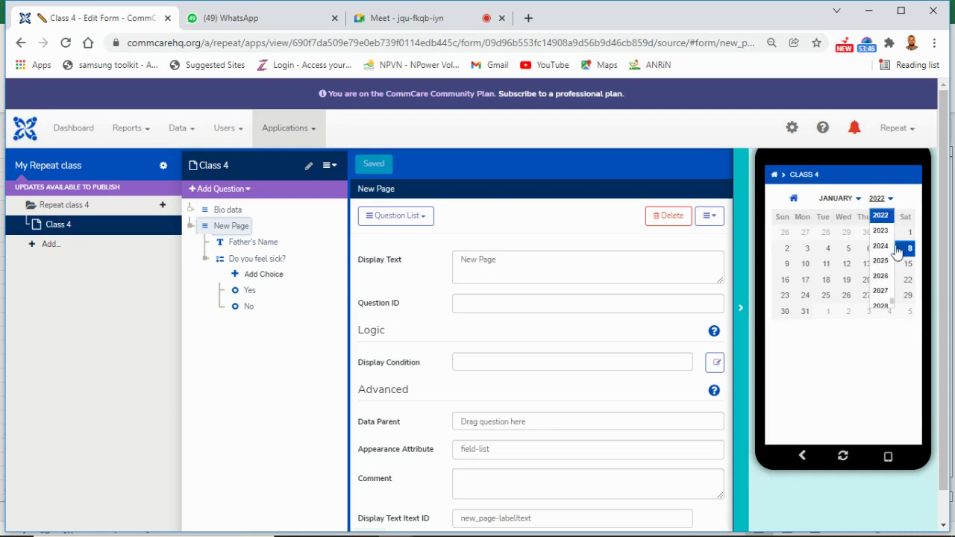
scroll(890, 303, up, 10)
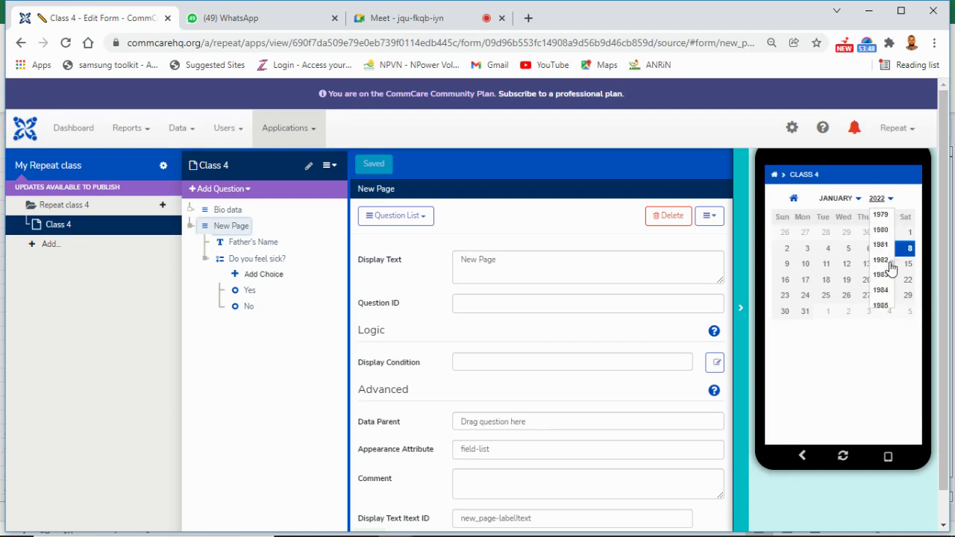
click(883, 265)
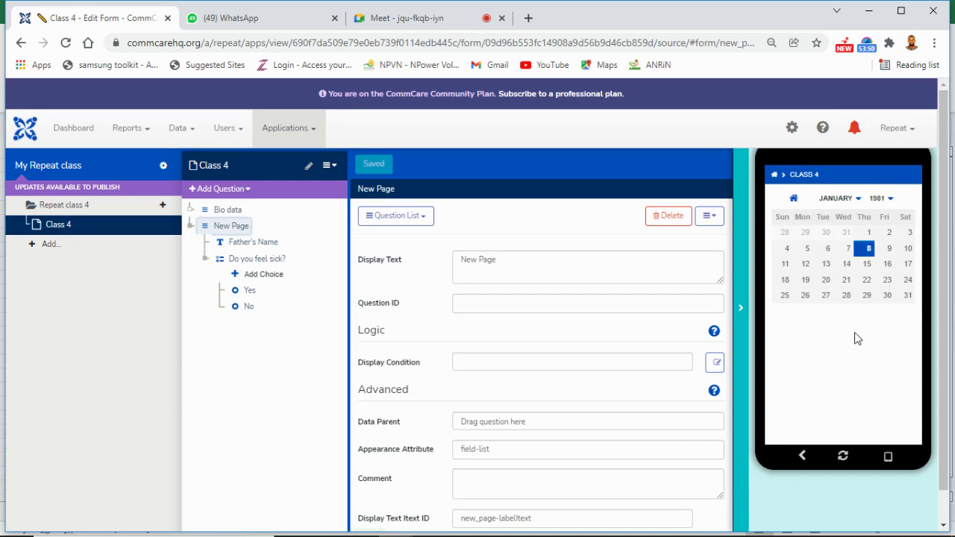
click(826, 297)
scroll(853, 356, down, 2)
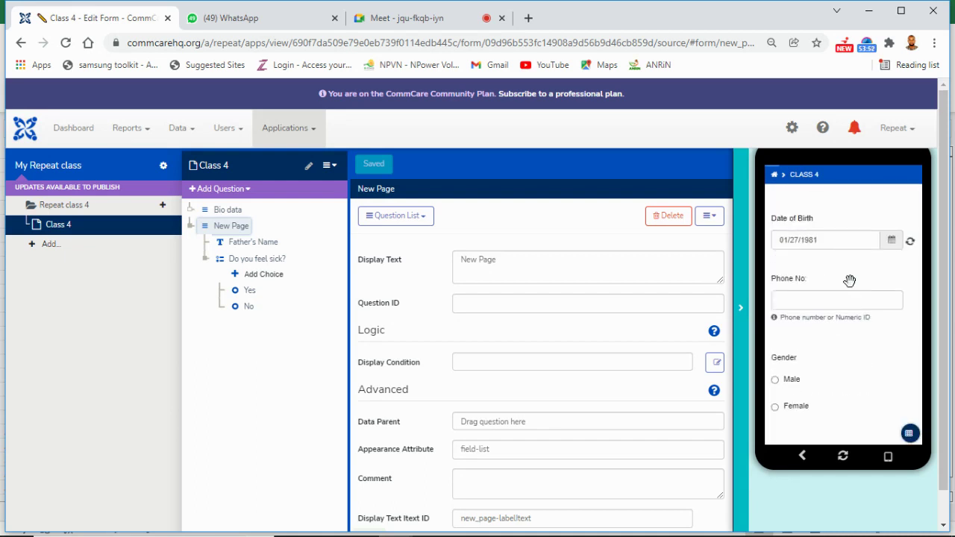
Step: Enter a phone number, answer Gender as Male and Are you married? as Yes
click(849, 301)
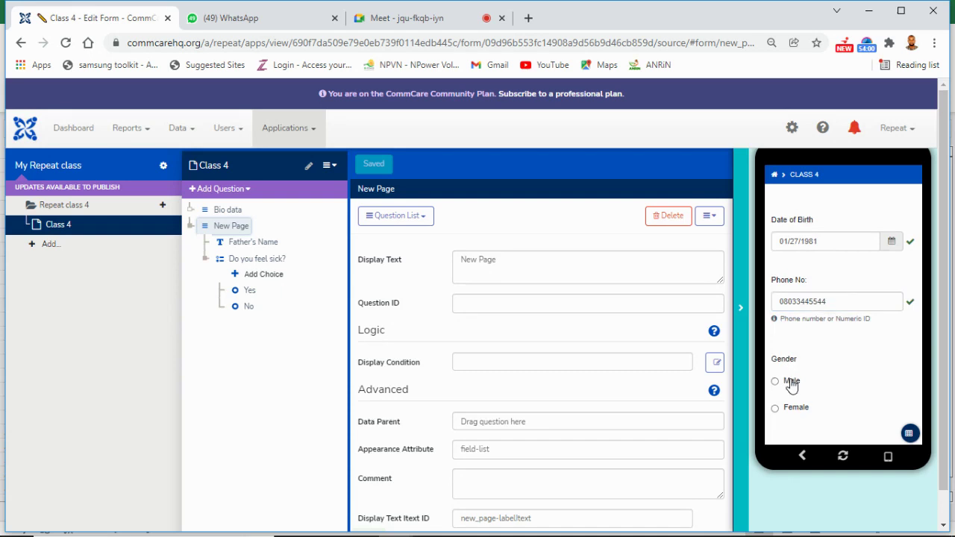
click(832, 383)
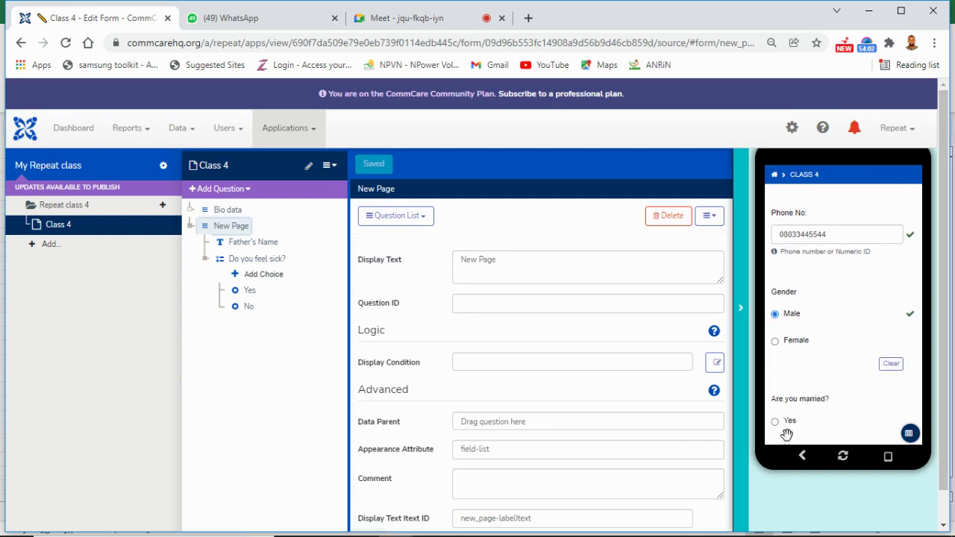
click(784, 422)
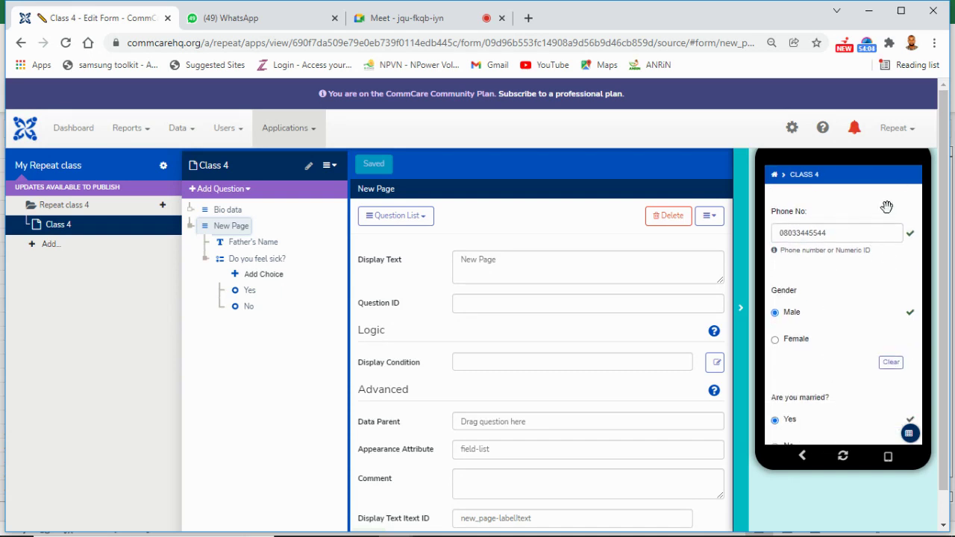
scroll(889, 217, up, 5)
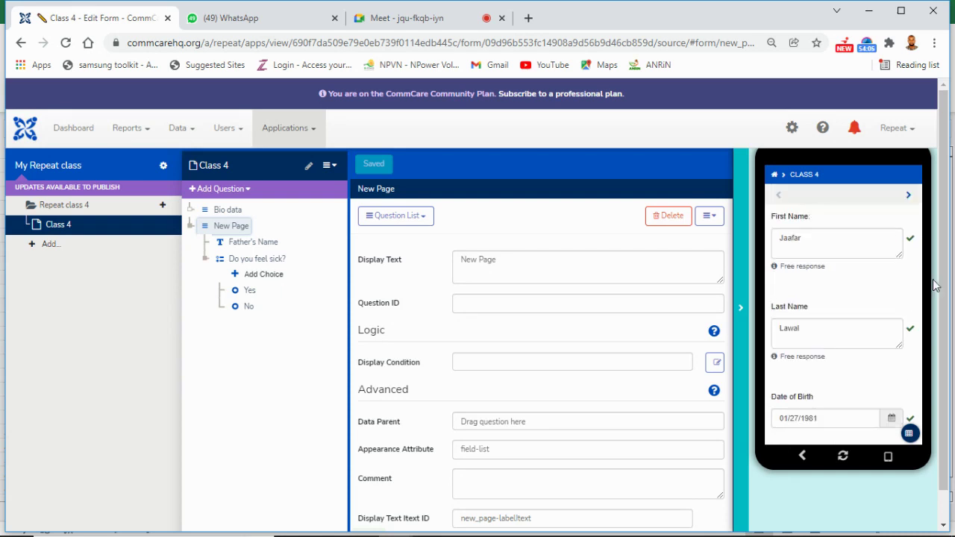
Step: On New Page, fill Father's Name, answer Yes to Do you feel sick?, and advance to completion
click(910, 197)
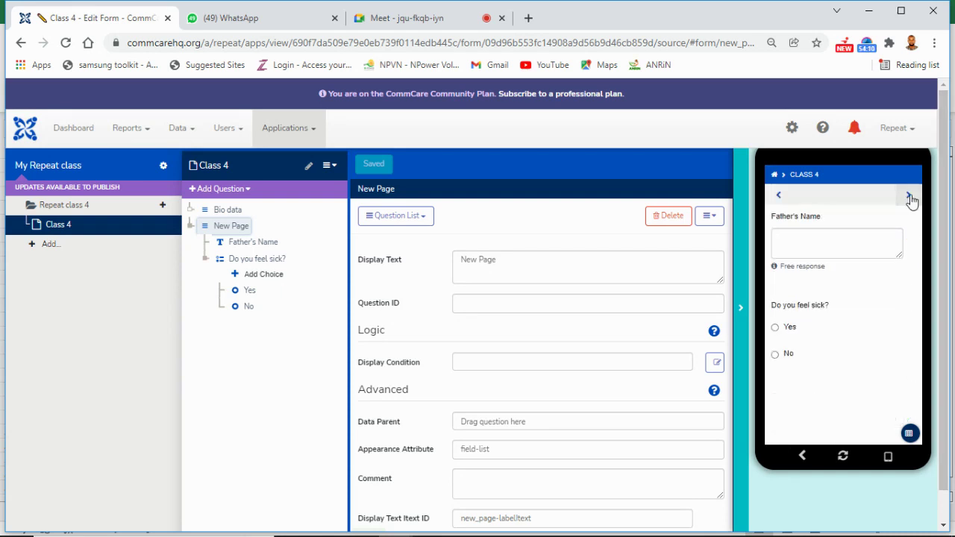
click(818, 246)
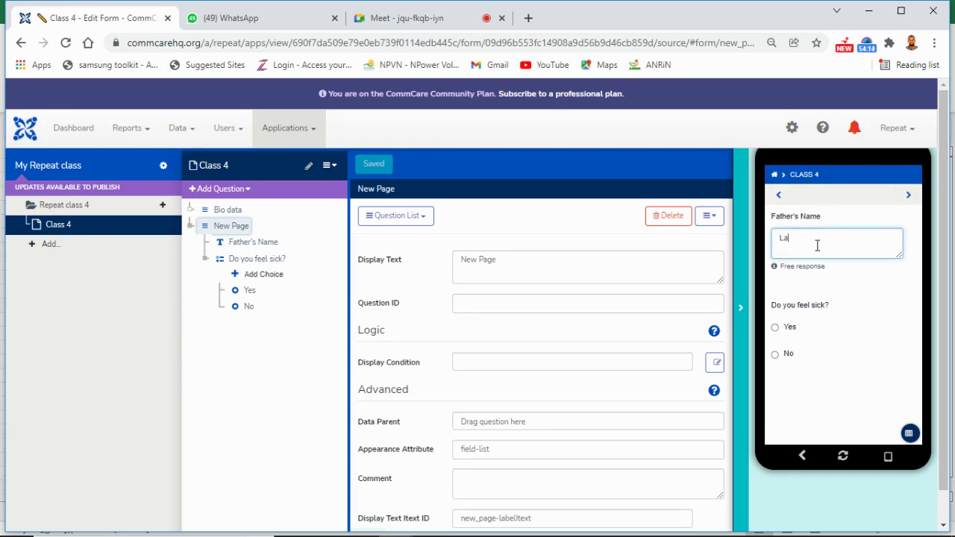
click(788, 329)
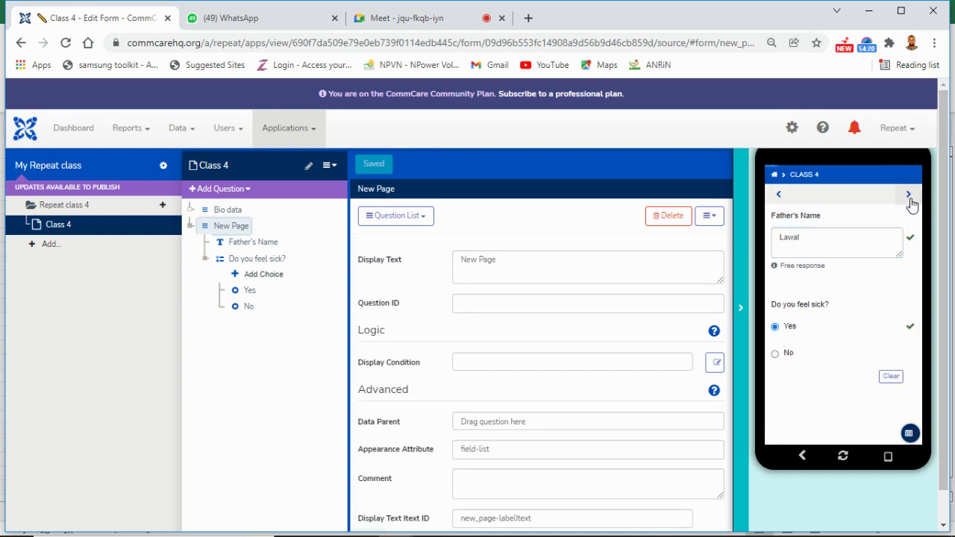
click(909, 195)
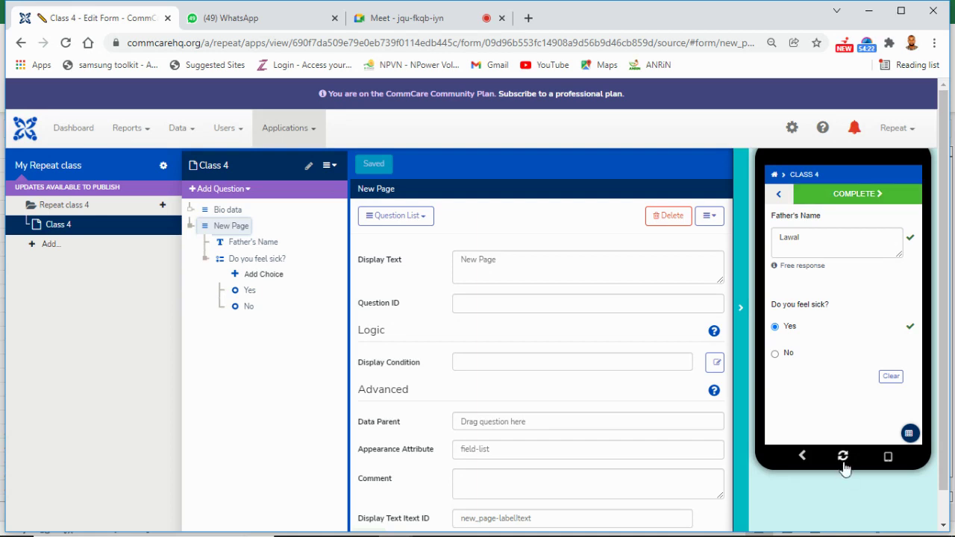
click(745, 320)
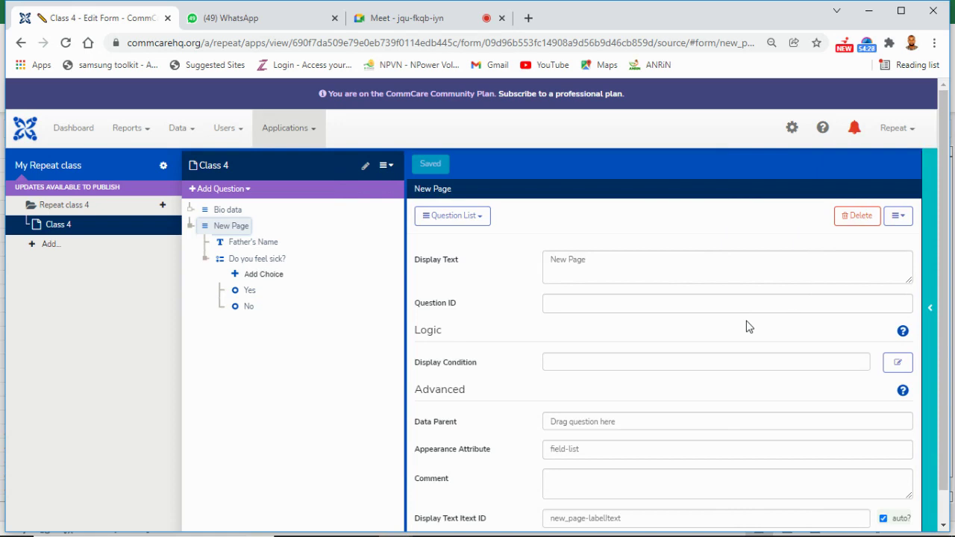
Step: Expand the Bio data group in the question tree to list its questions
click(191, 213)
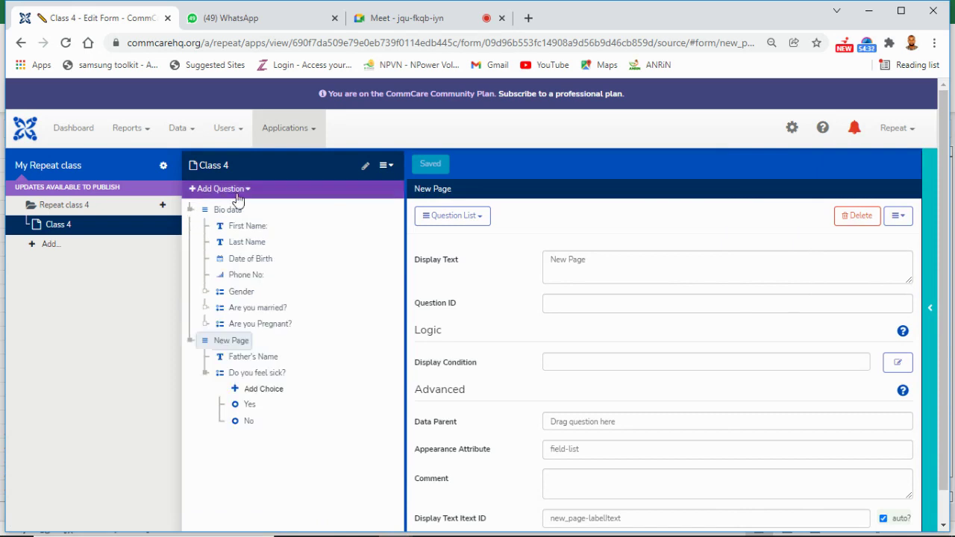
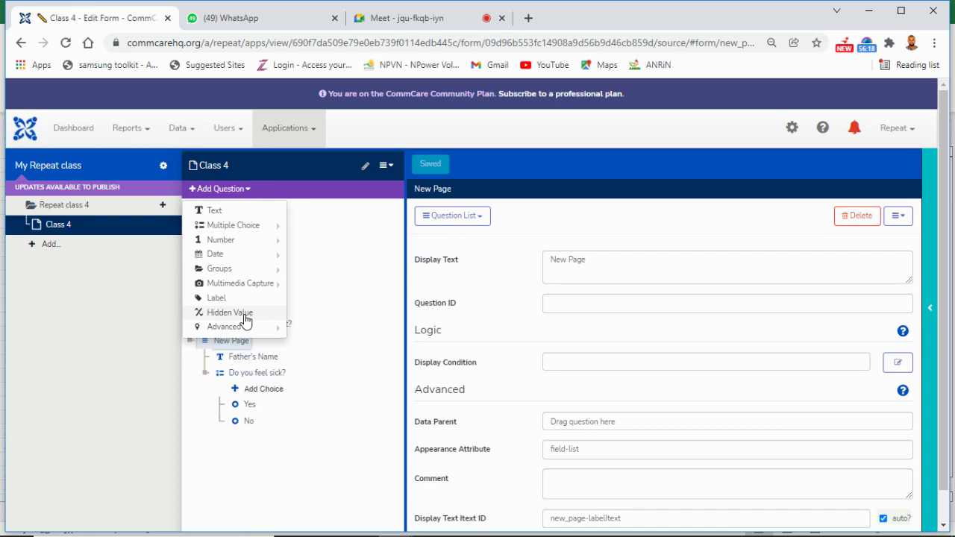
Step: Insert a Hidden Value question in Bio data directly after Last Name
click(377, 314)
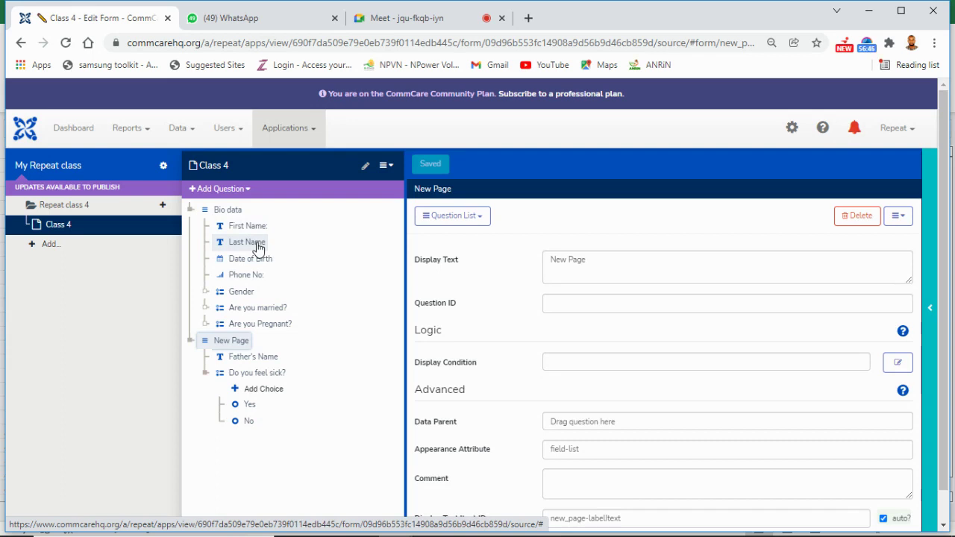
click(246, 191)
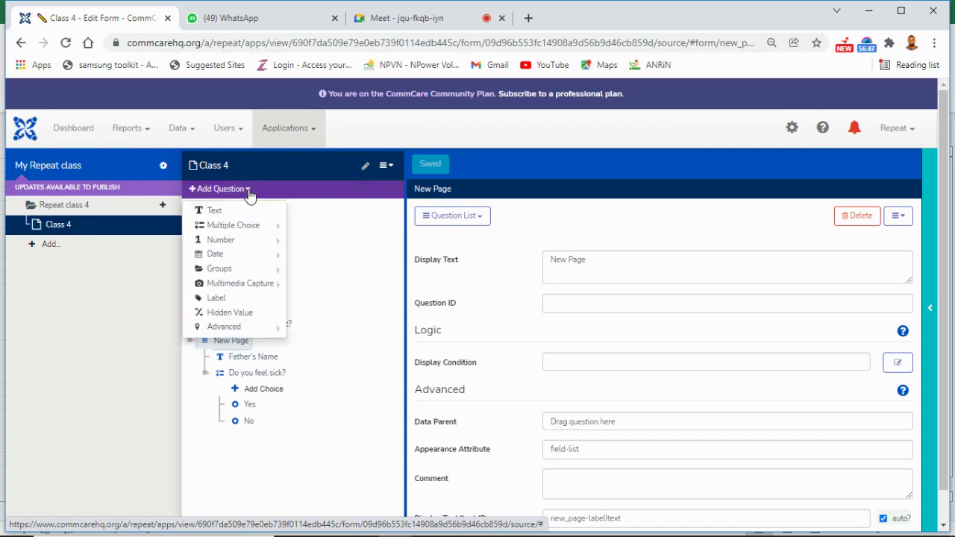
click(365, 275)
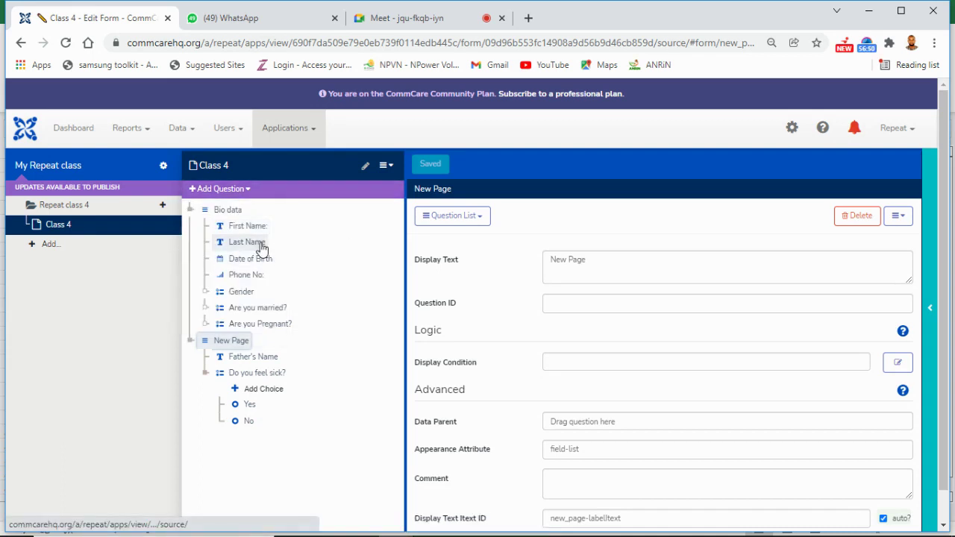
click(249, 190)
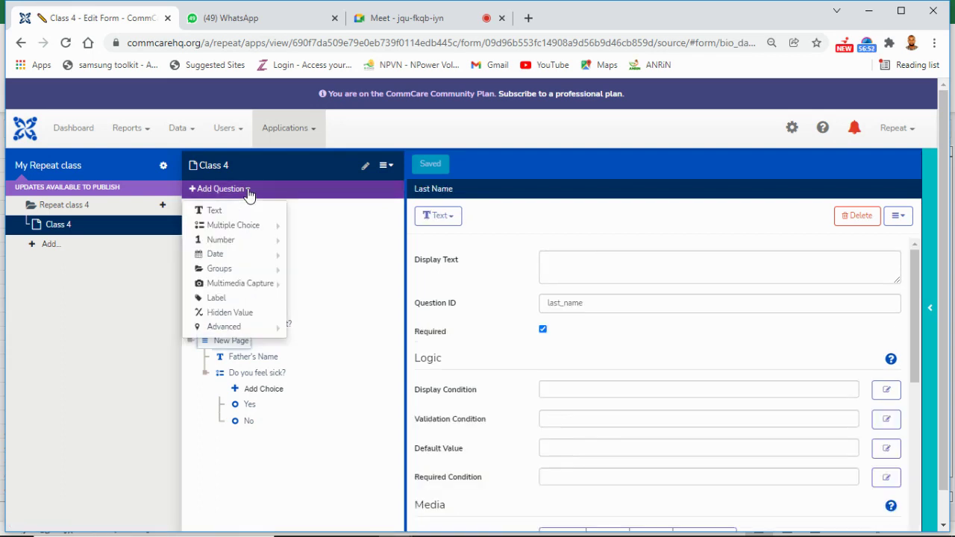
click(235, 313)
Step: Set the new hidden value's question ID to full_Name
click(560, 256)
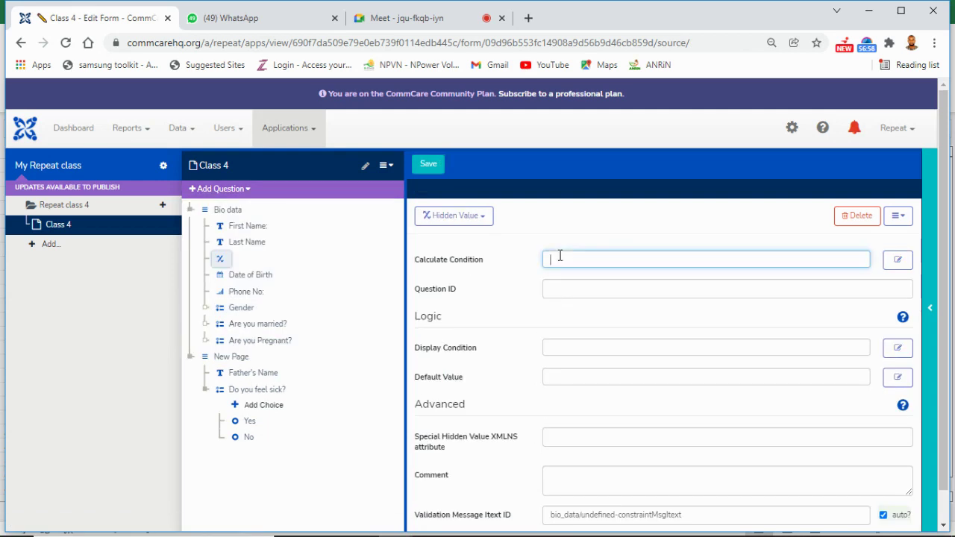
click(558, 290)
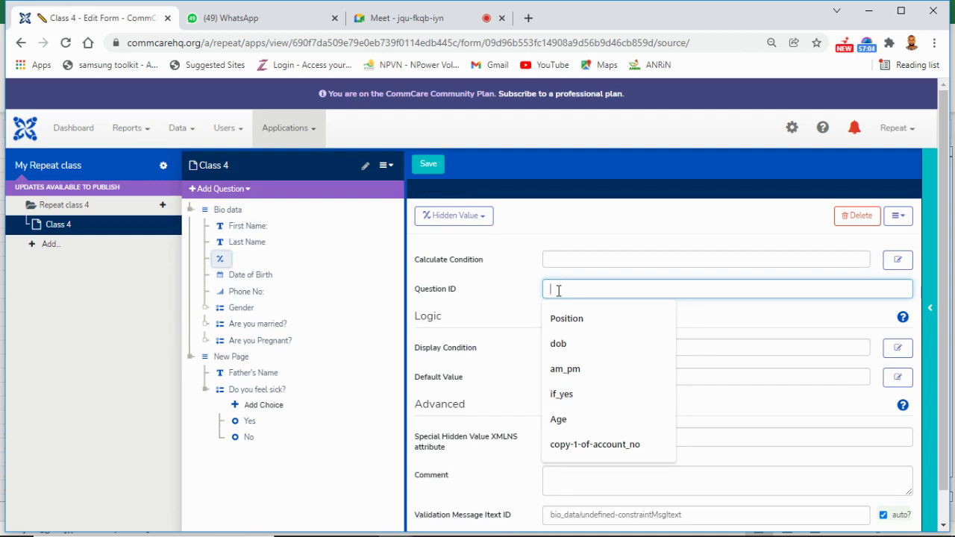
text(full)
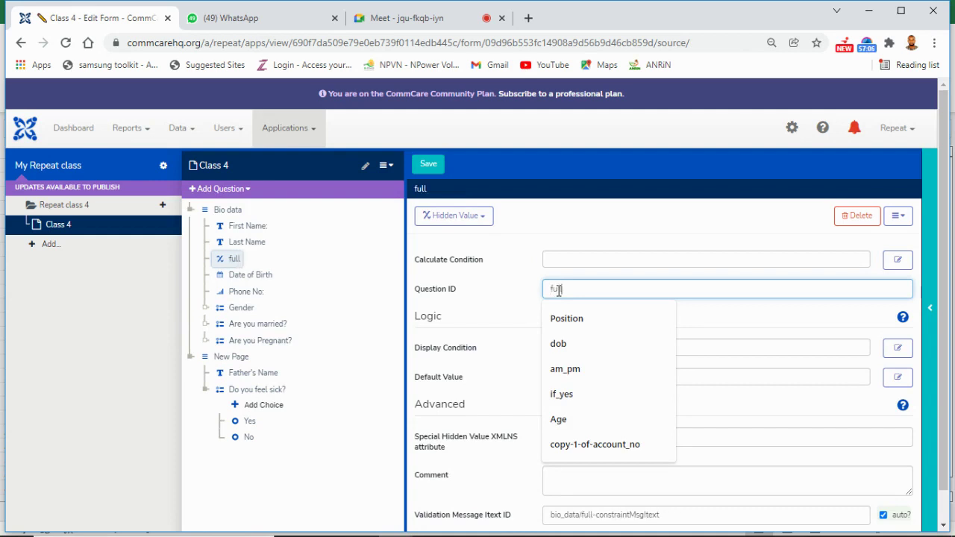
text(ame)
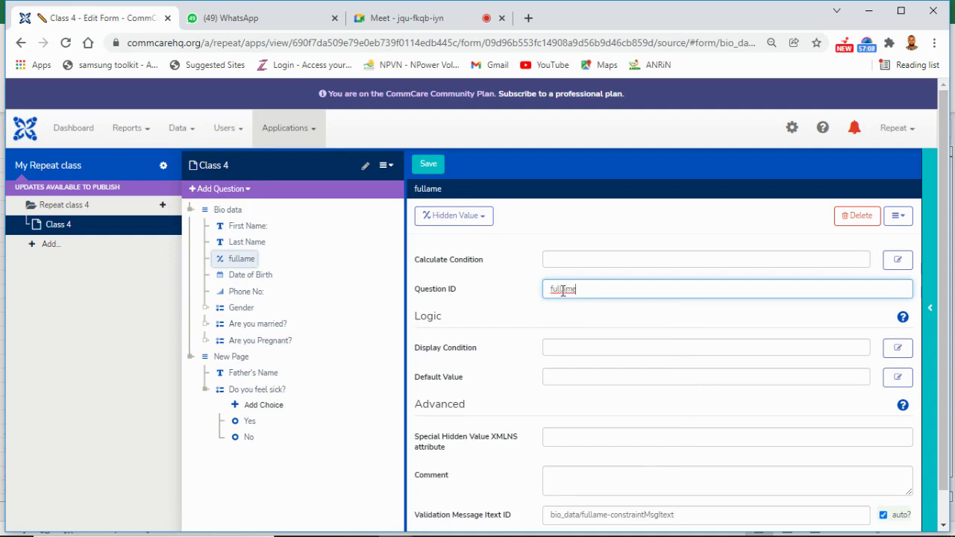
text(_)
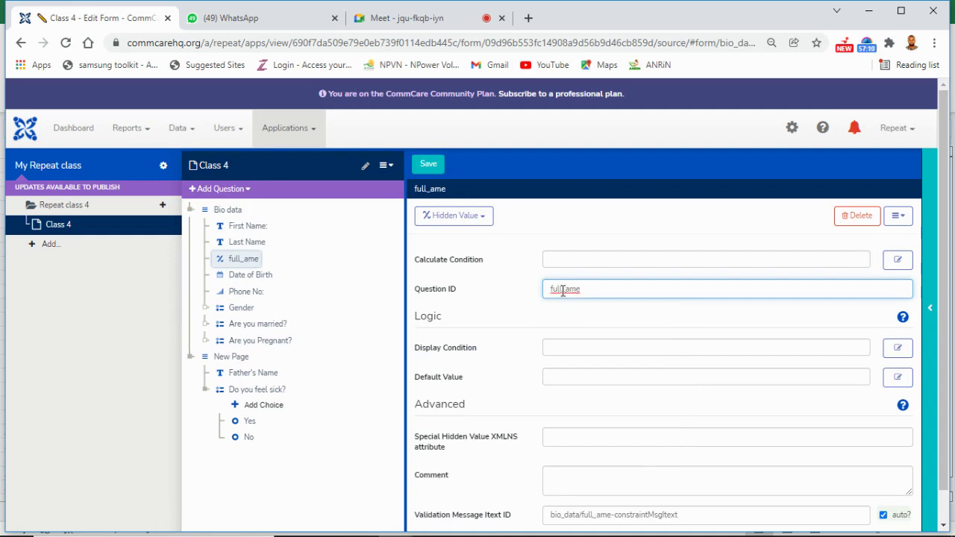
text(N)
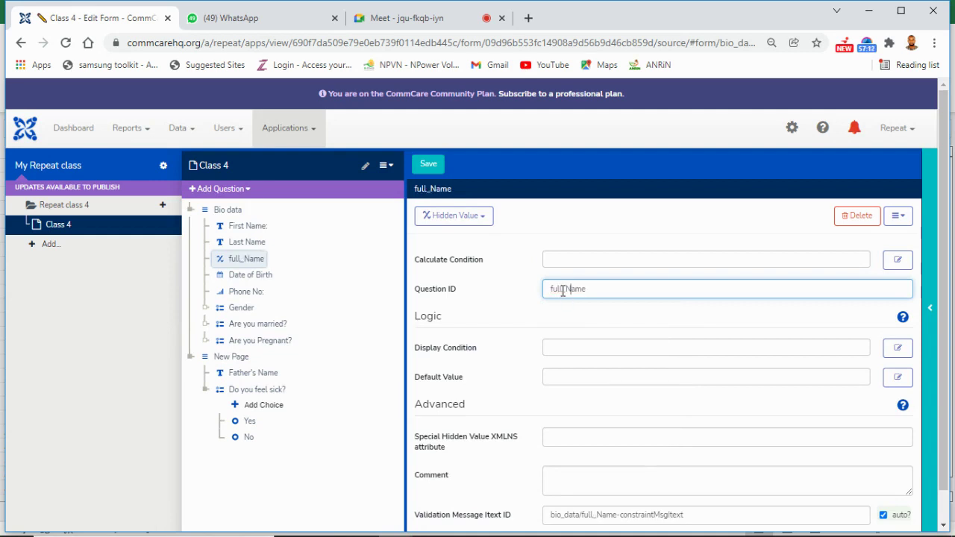
click(563, 260)
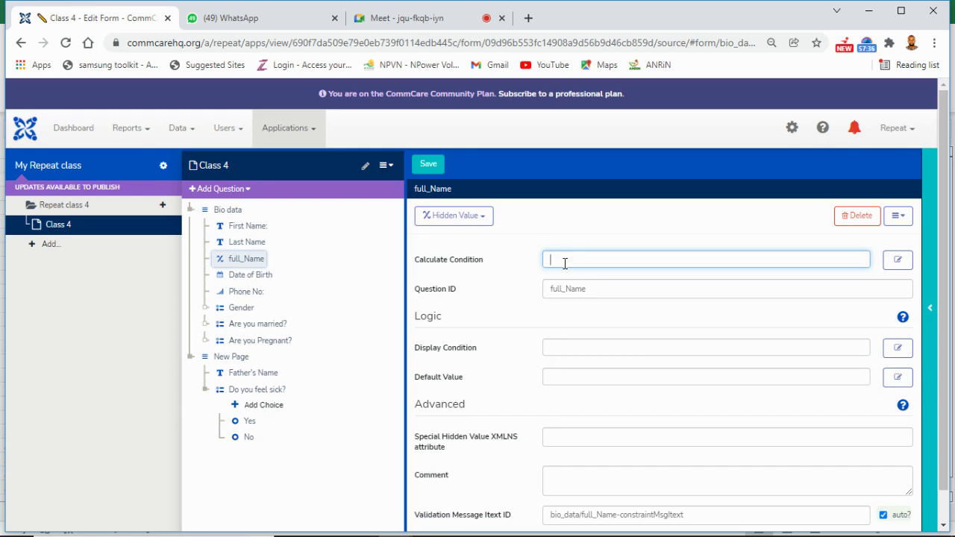
Step: Set full_Name's calculate condition to concat(name, " ", last_name) and save the form
text(comm)
text(at()
drag(254, 226, 597, 258)
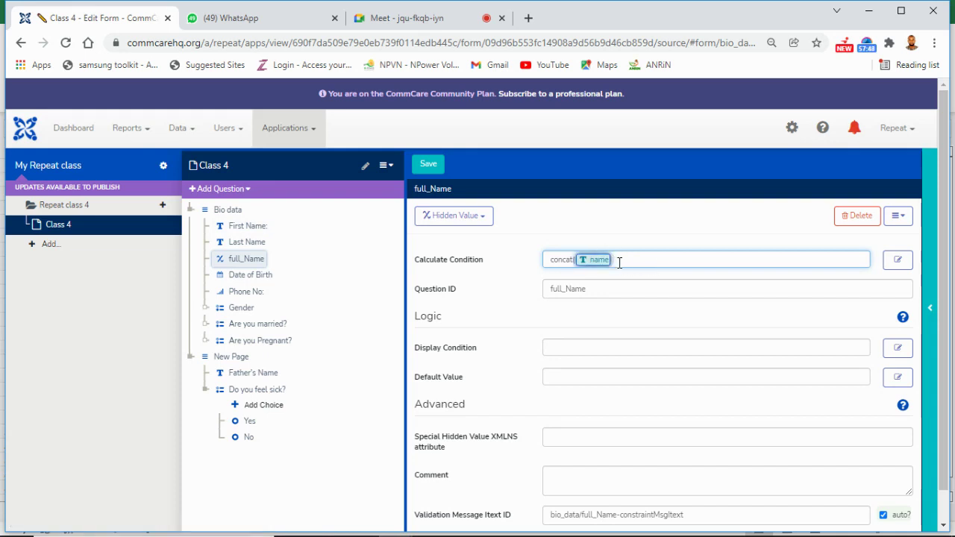
click(620, 262)
text(,")
text(",)
drag(250, 242, 635, 256)
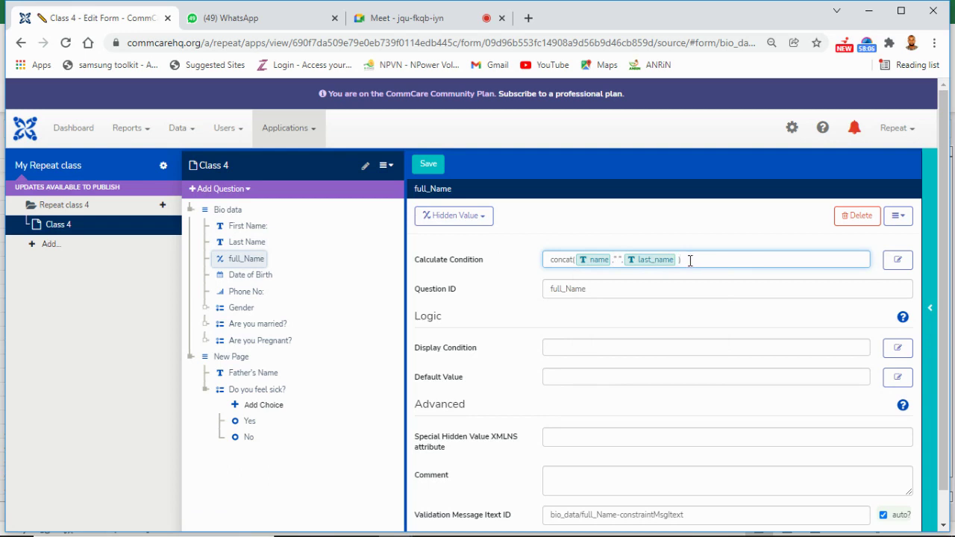
click(432, 167)
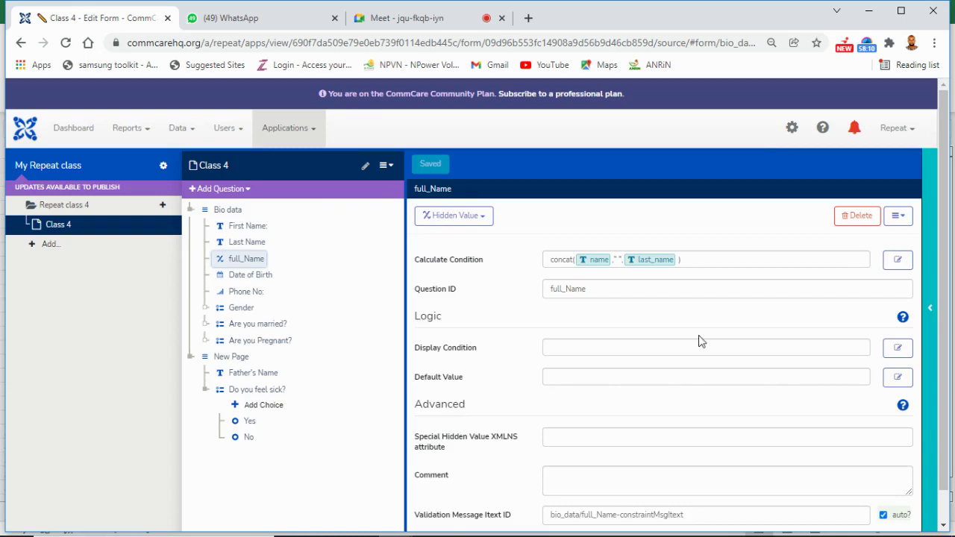
Step: Open the phone preview and launch the Class 4 form via Start > Repeat class 4
click(929, 338)
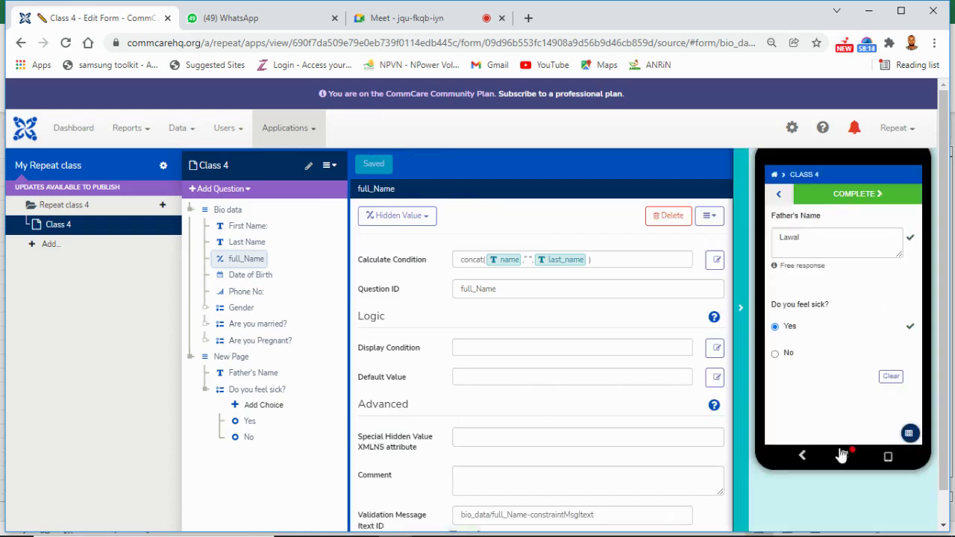
click(841, 455)
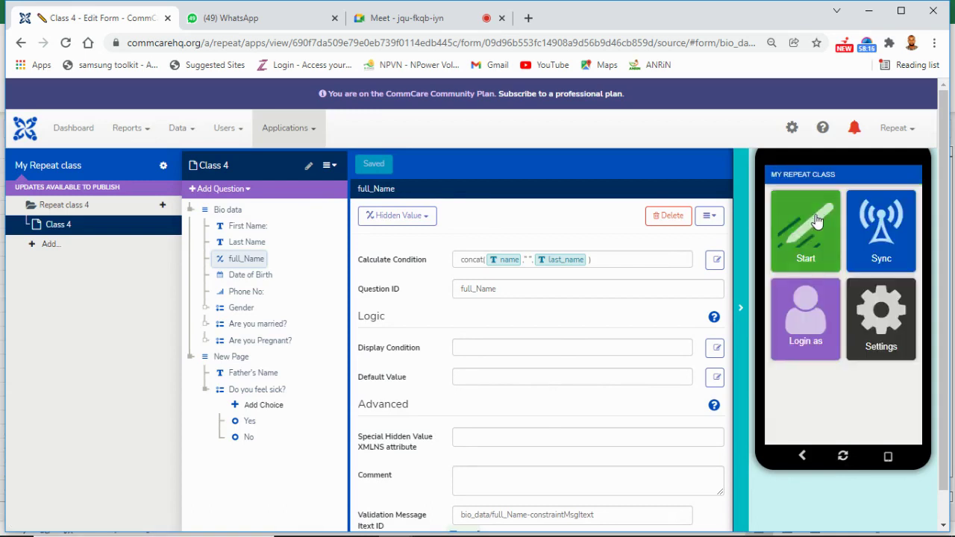
click(817, 218)
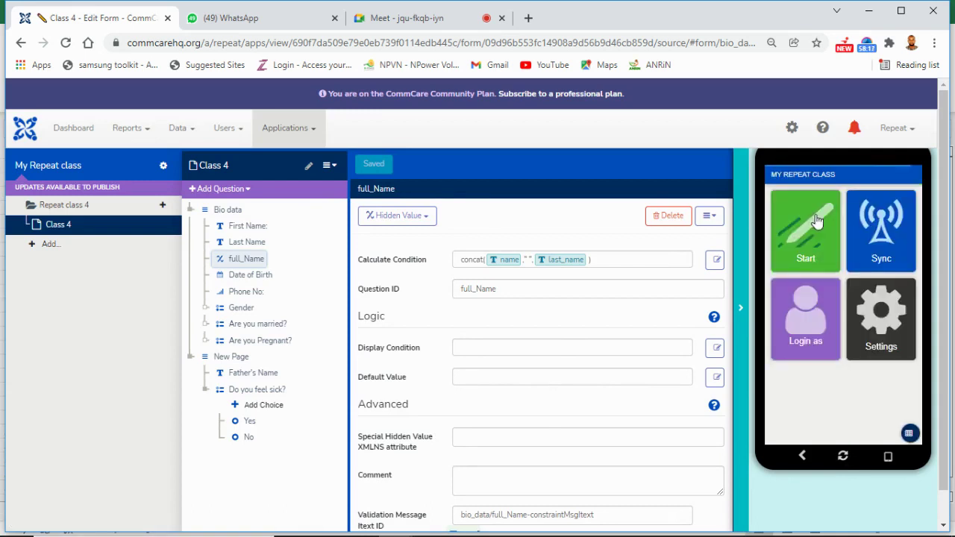
click(806, 203)
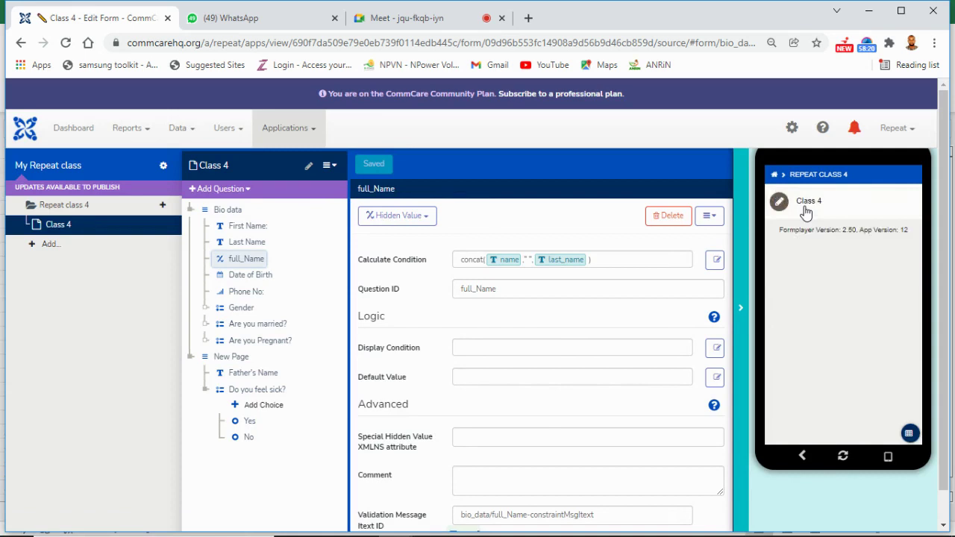
click(806, 209)
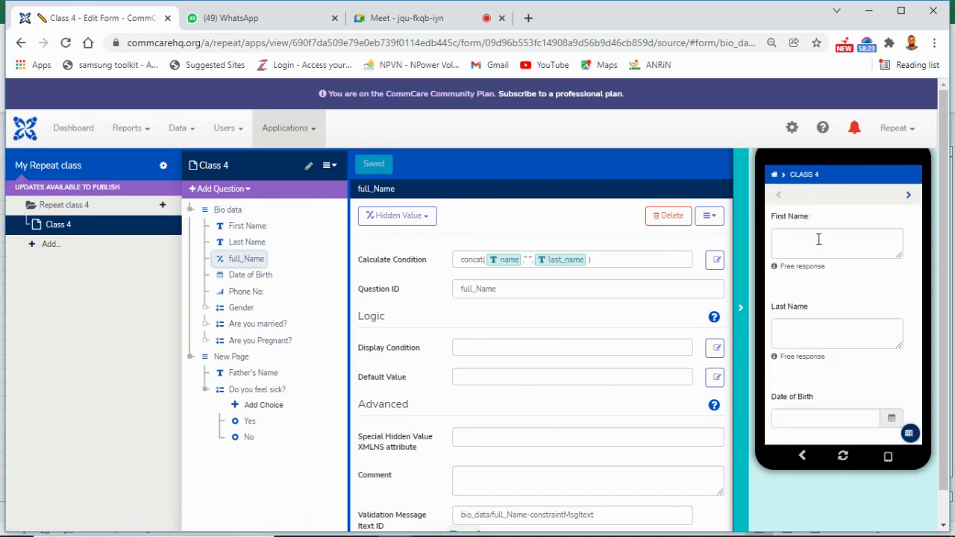
Step: Enter a sample first and last name, then view the Data Preview
click(819, 244)
click(842, 333)
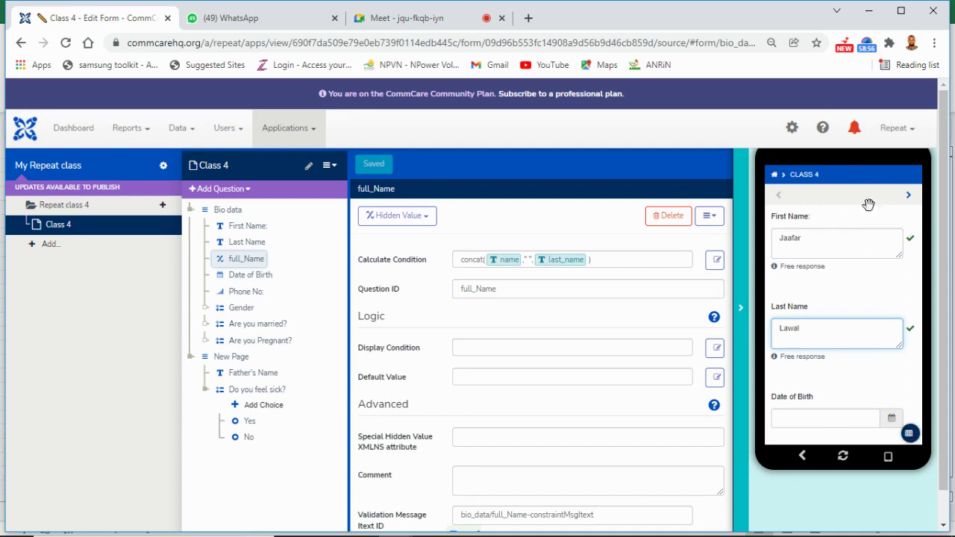
click(910, 435)
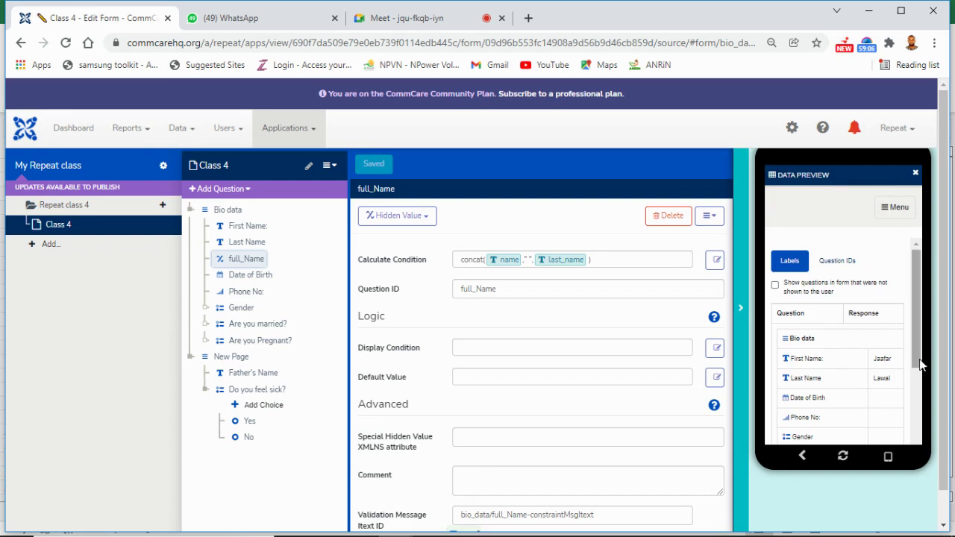
Step: Scroll the Data Preview to confirm full_Name combines both names, then close the preview
drag(919, 365, 919, 439)
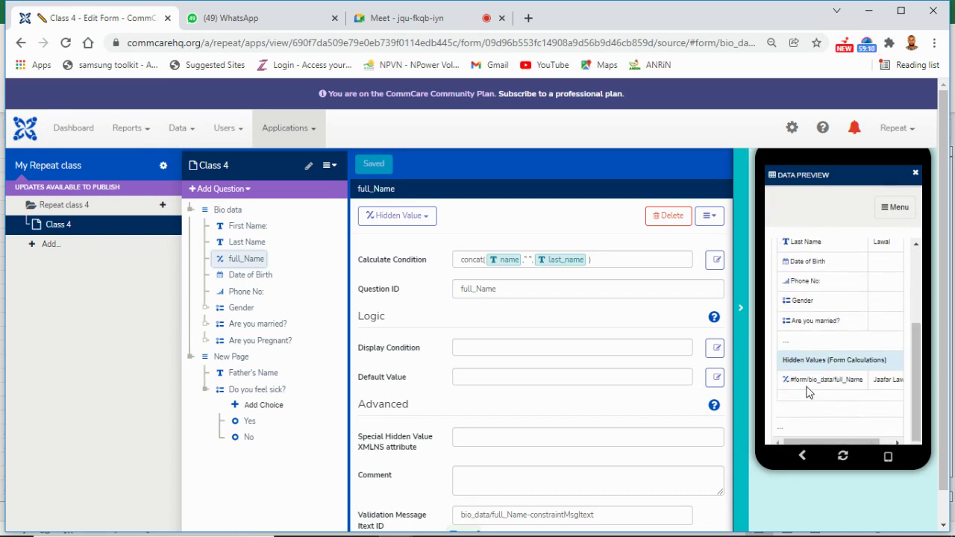
drag(836, 440, 861, 440)
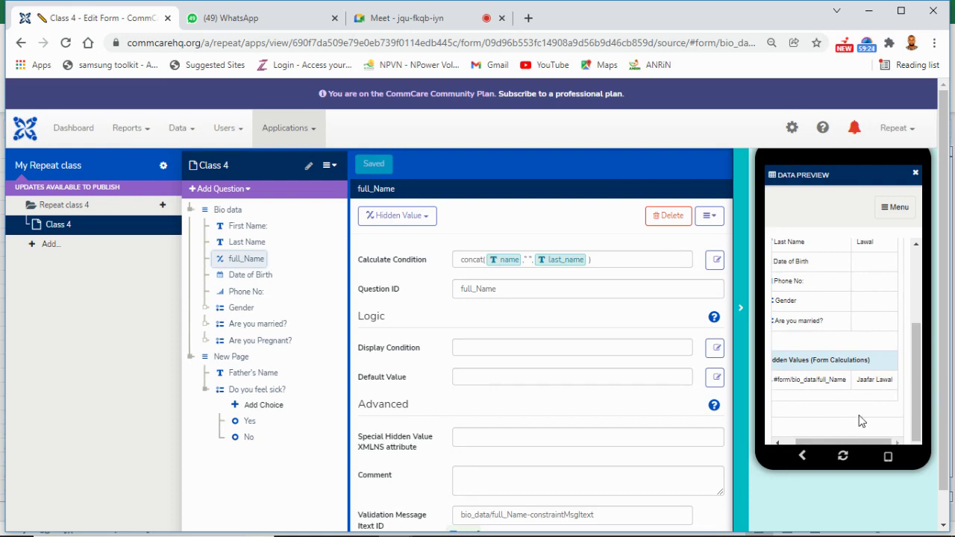
click(740, 306)
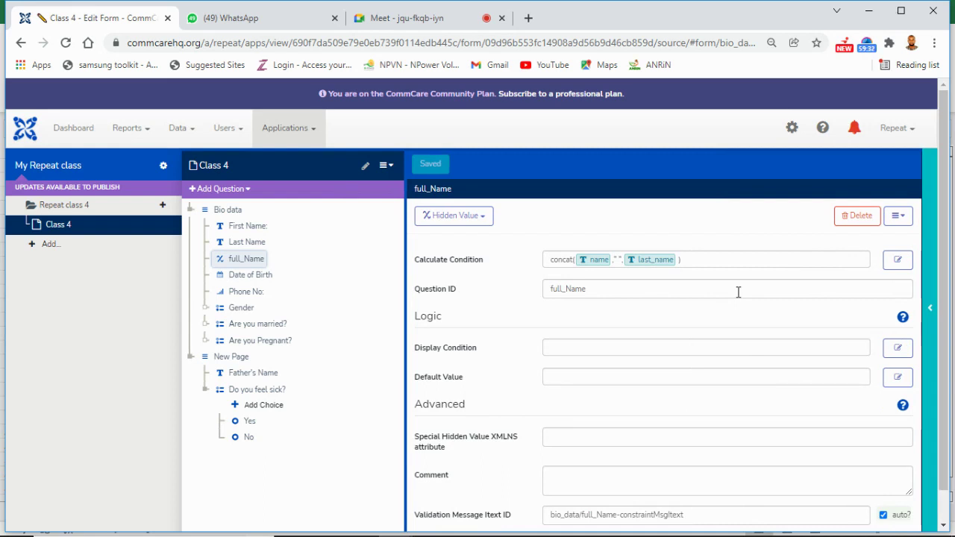
Step: Add a 'Full Name:' label displaying the full_Name value, save, and reopen the preview
click(250, 195)
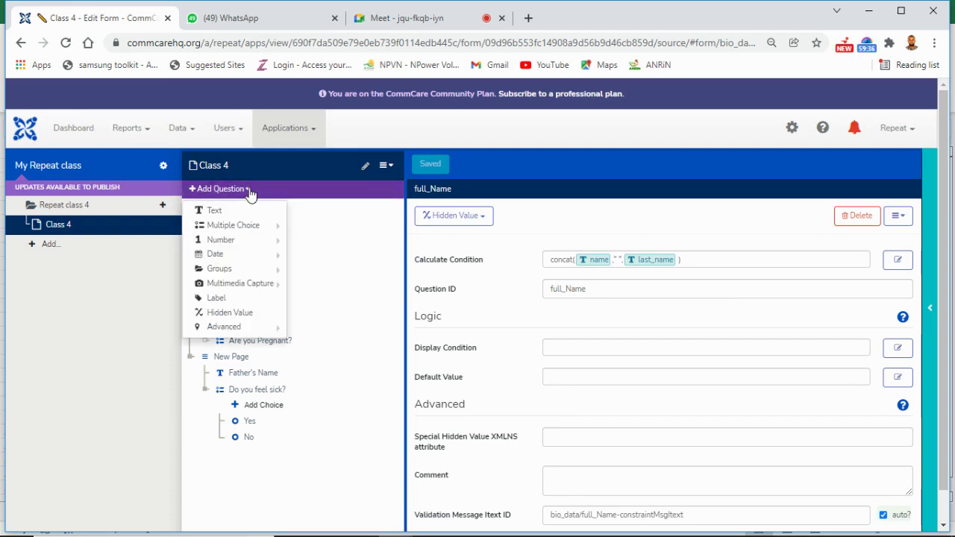
click(243, 306)
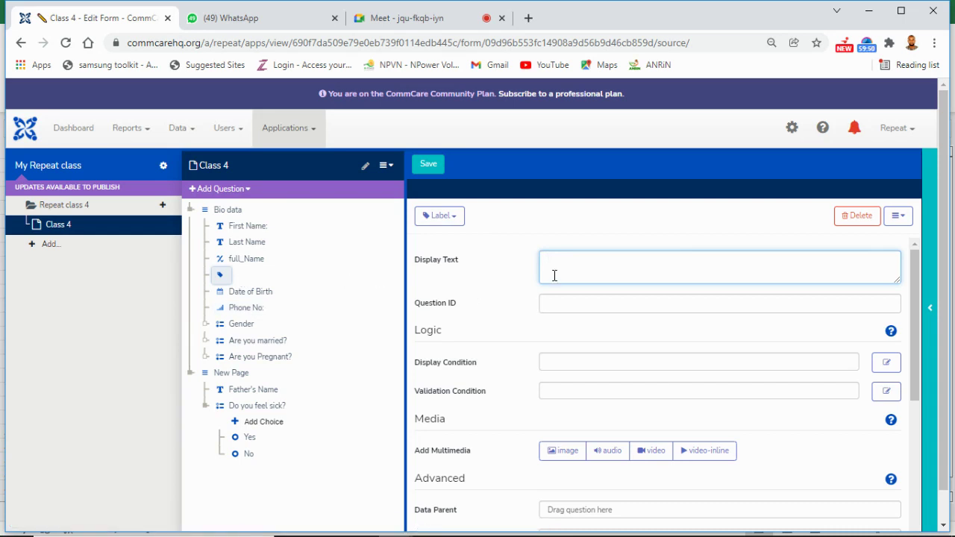
text(Full Name)
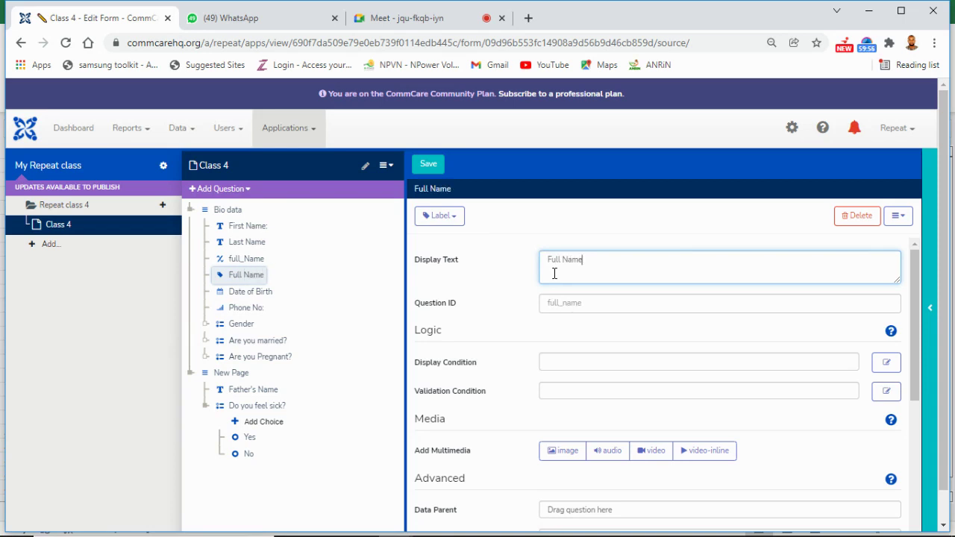
text(:)
drag(252, 262, 608, 258)
mouse_move(586, 269)
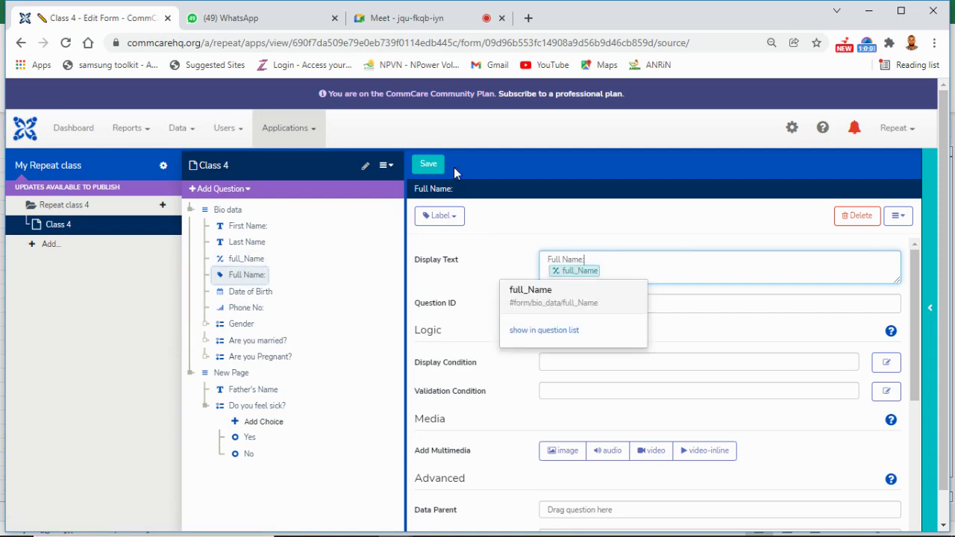
click(429, 164)
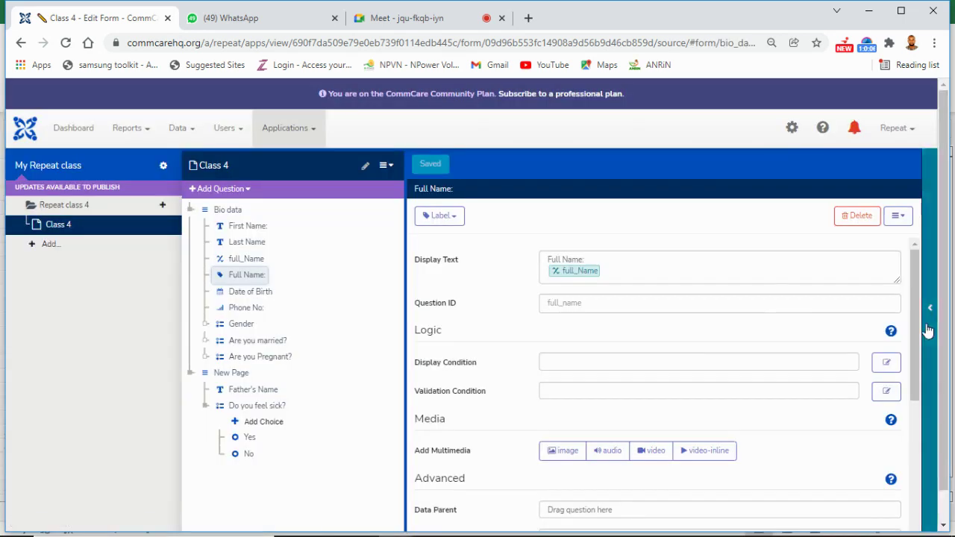
click(929, 329)
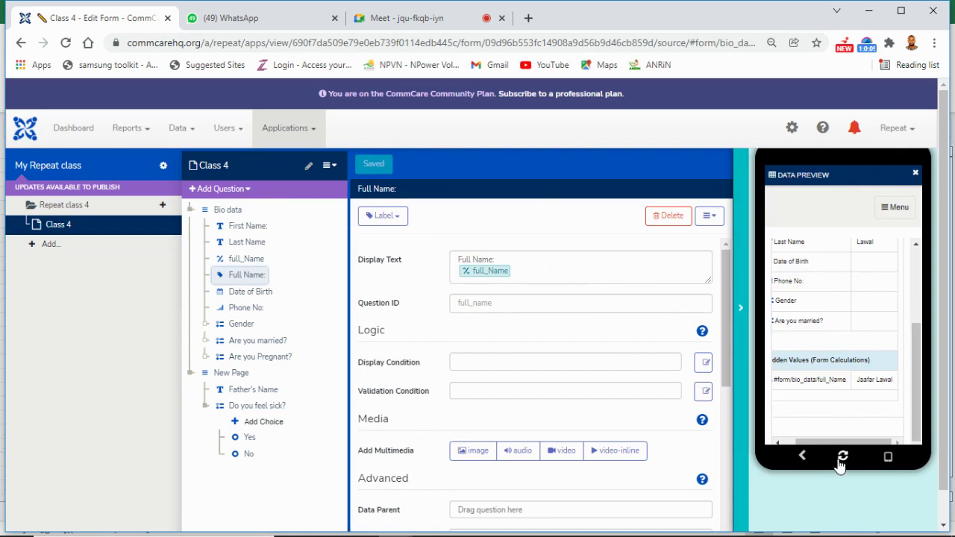
Step: Reload the preview and launch the Class 4 form via Start > Repeat class 4
click(842, 460)
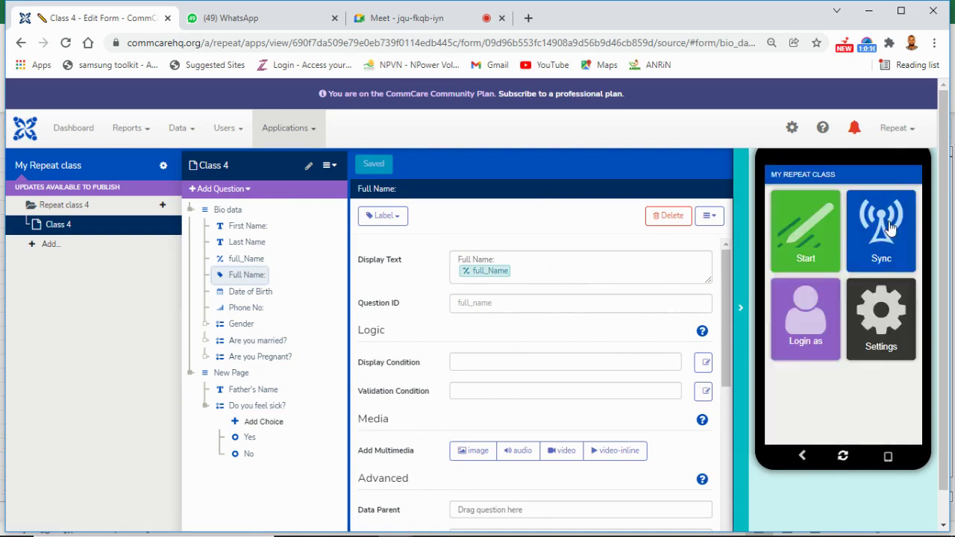
click(817, 245)
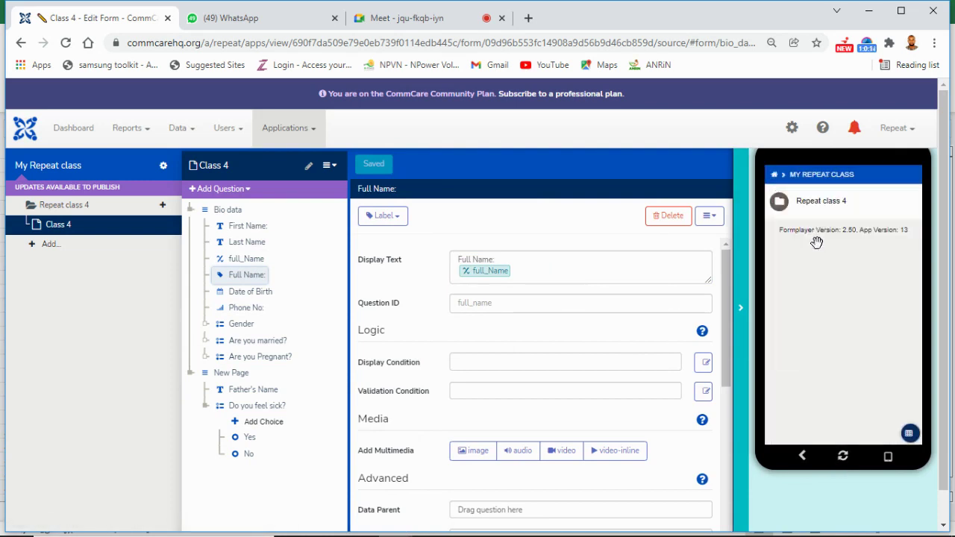
click(819, 210)
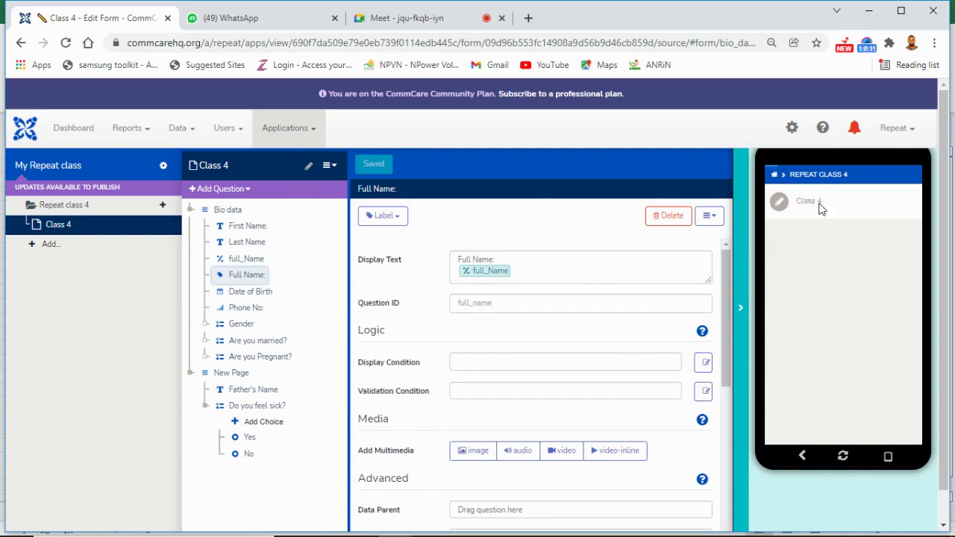
click(820, 210)
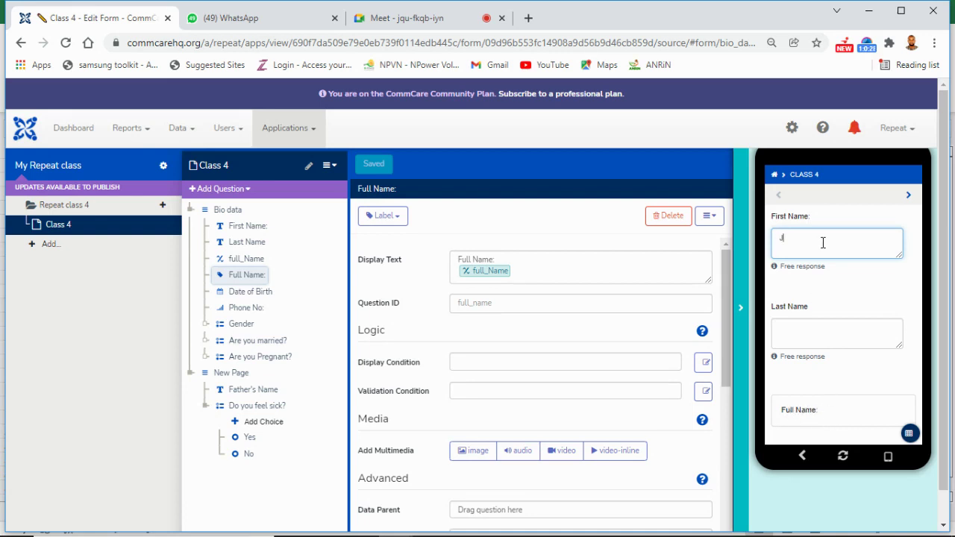
Step: Enter a sample first and last name, then reset the preview and hide it
text(agfai)
key(BackSpace)
key(BackSpace)
text(far)
click(828, 329)
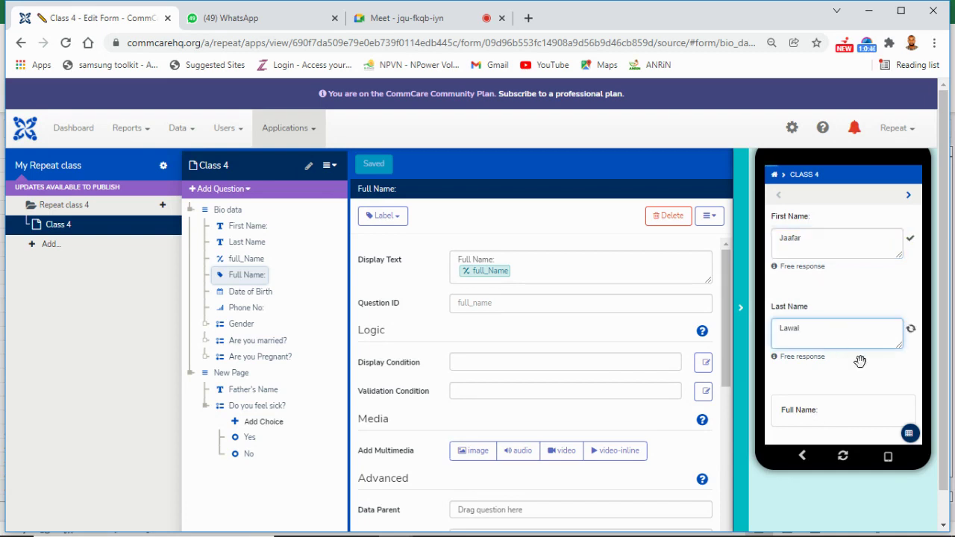
click(882, 410)
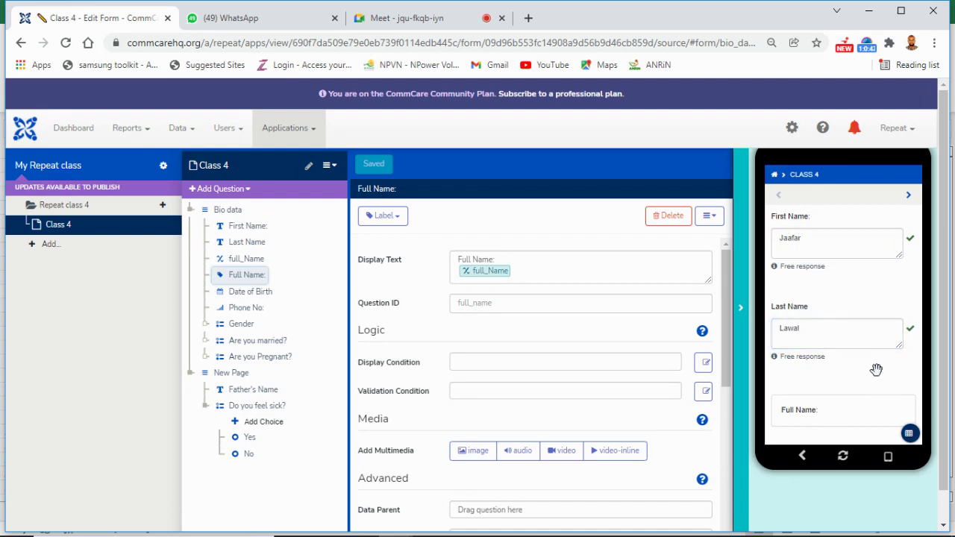
scroll(870, 324, down, 1)
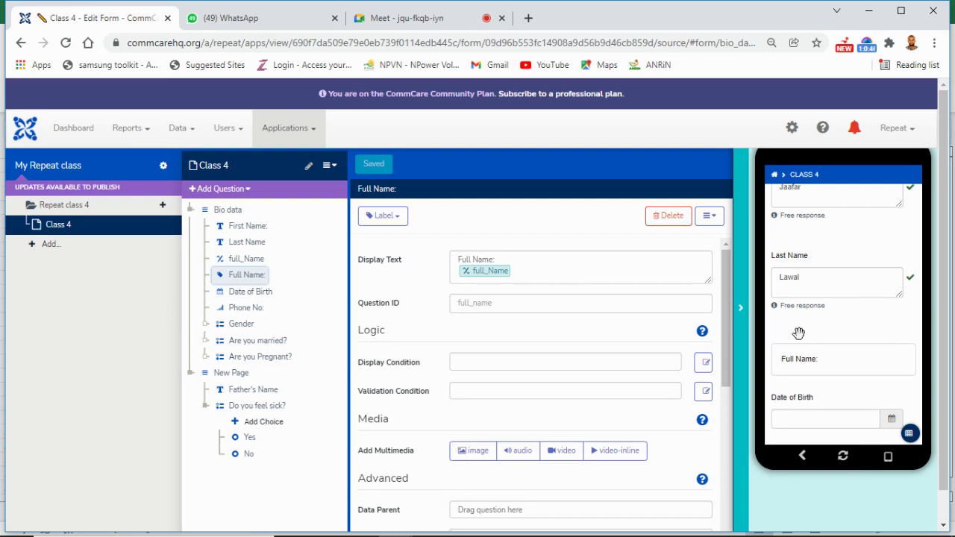
click(849, 463)
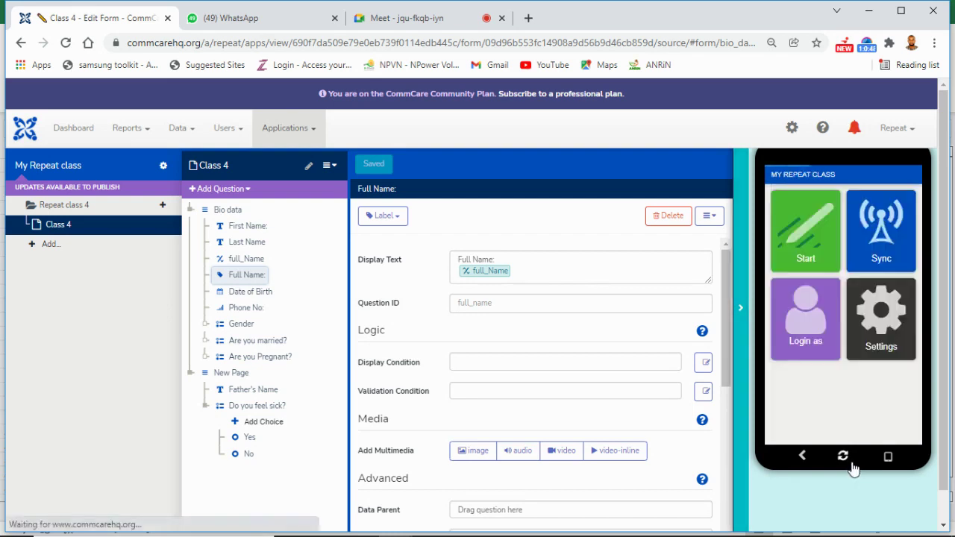
click(741, 338)
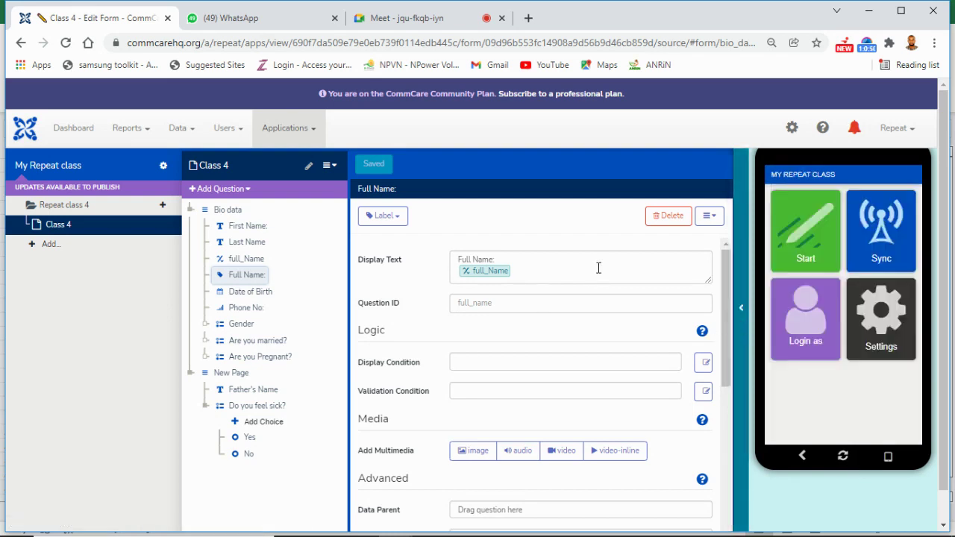
Step: Re-insert full_Name directly after 'Full Name:' in the label's display text and save
click(601, 271)
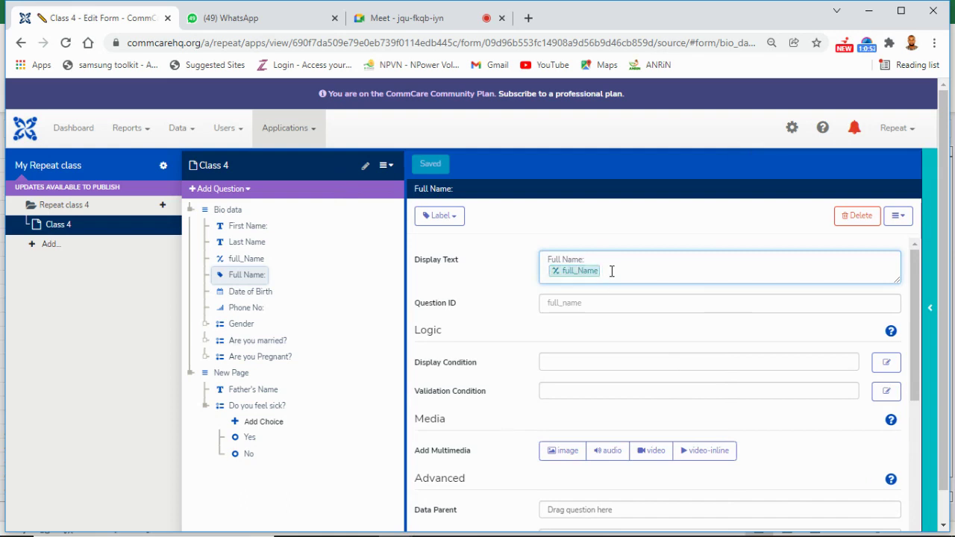
key(BackSpace)
key(BackSpace)
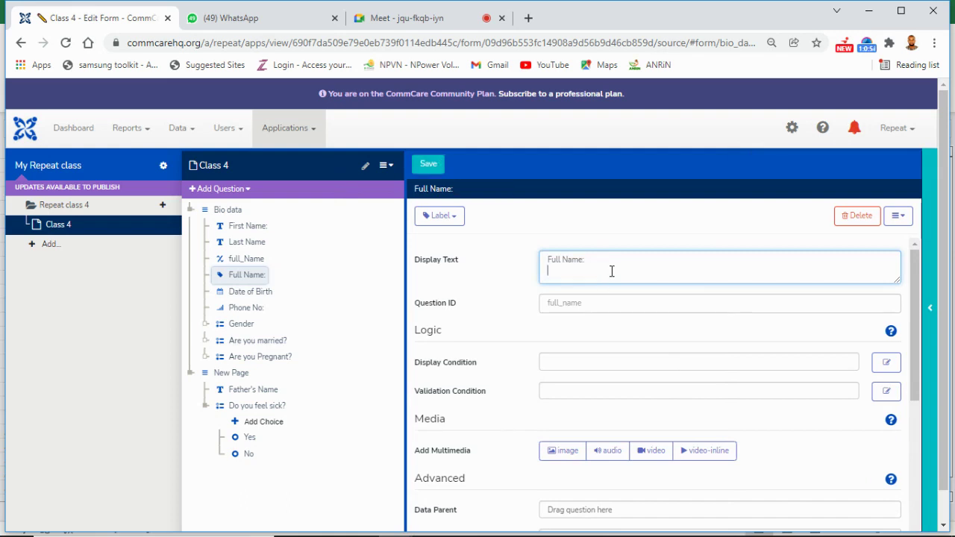
drag(252, 259, 604, 259)
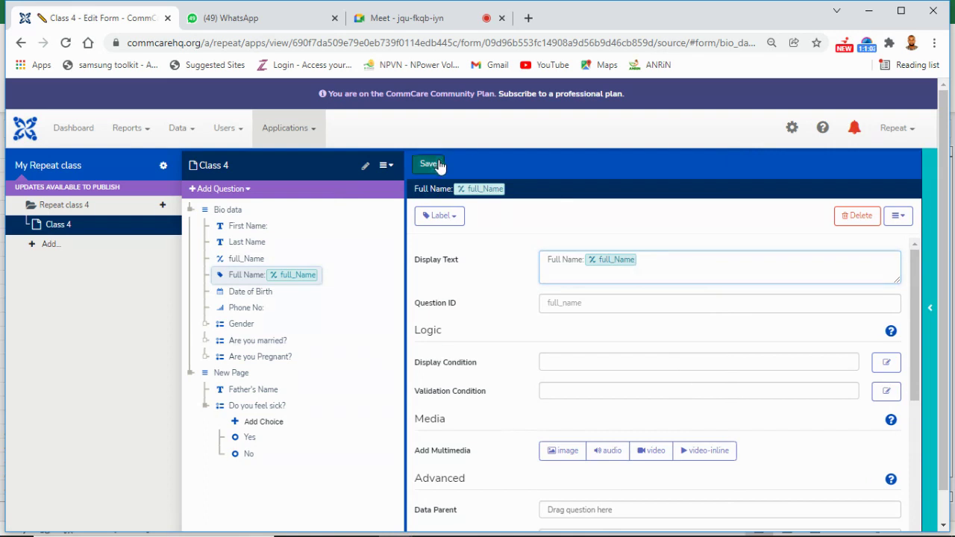
key(ctrl+s)
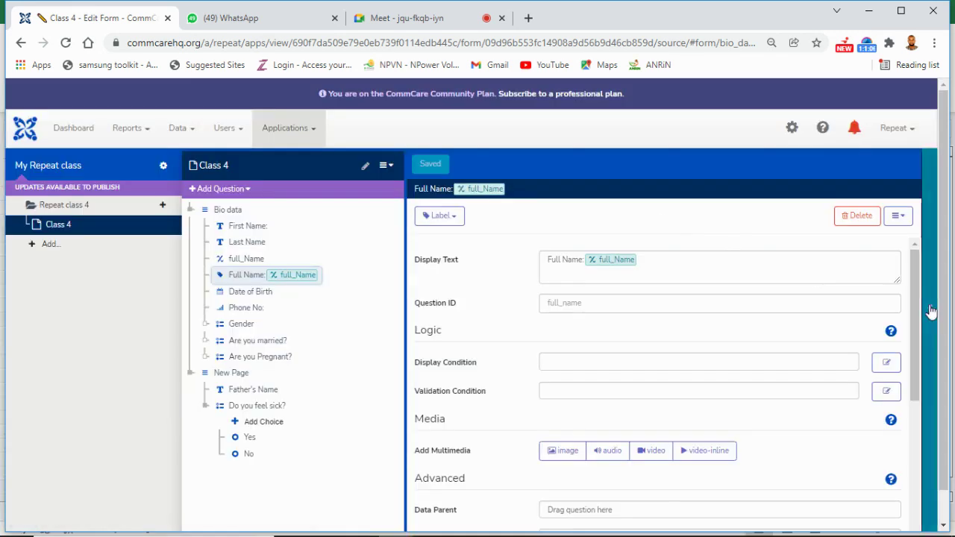
click(932, 312)
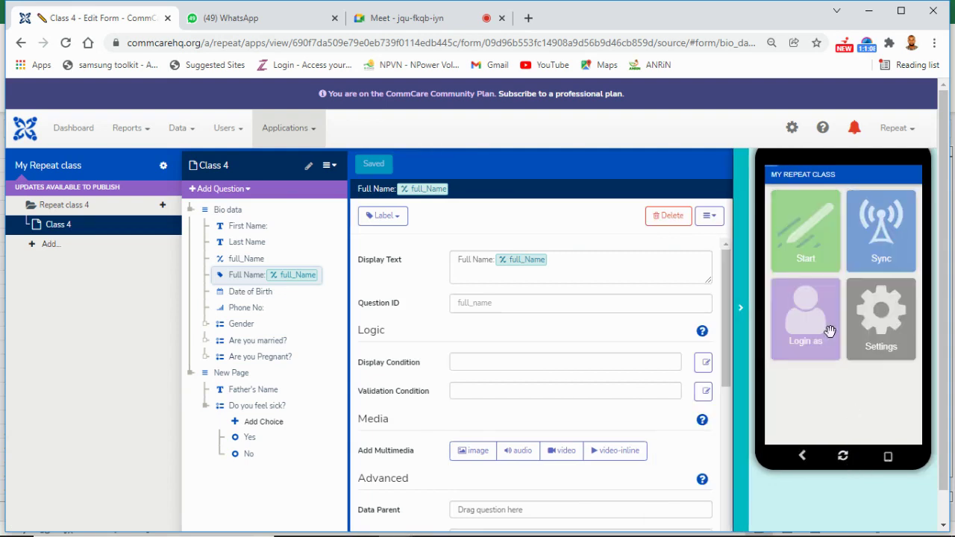
Step: Run the Class 4 form with a sample name, confirm the combined Full Name, then close the preview
click(798, 239)
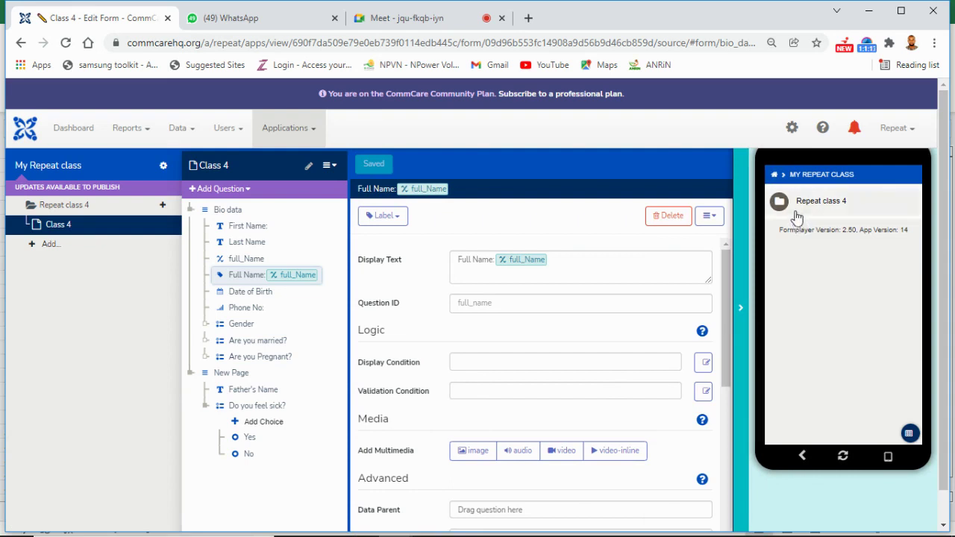
click(797, 216)
click(797, 215)
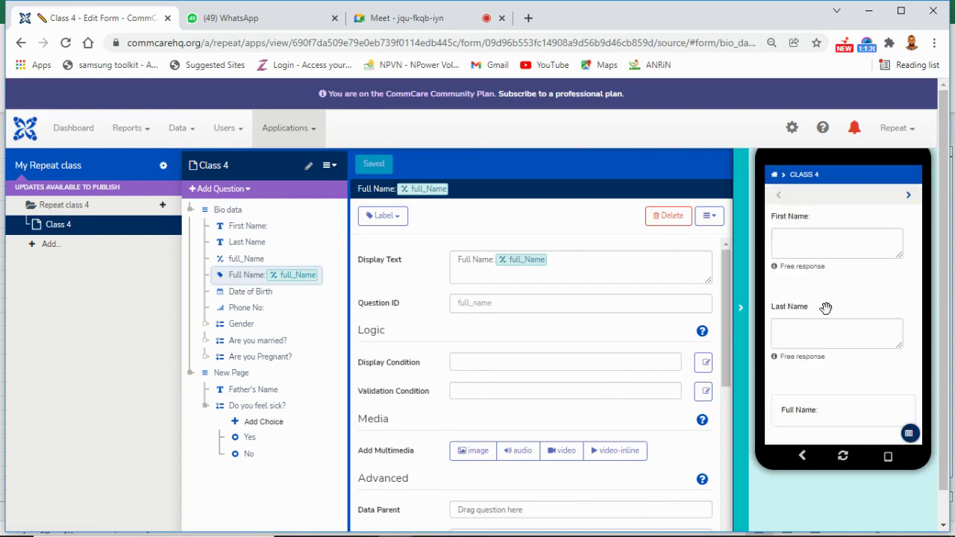
click(816, 255)
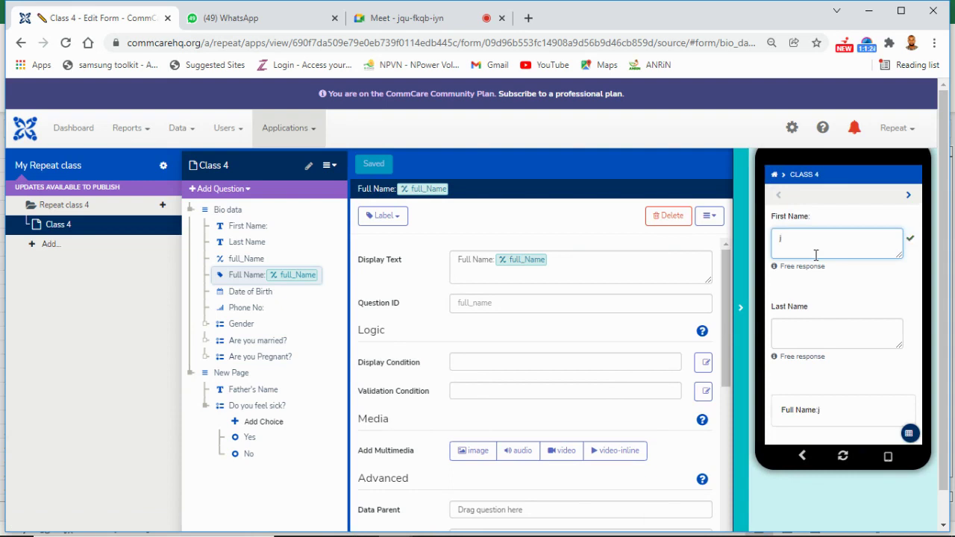
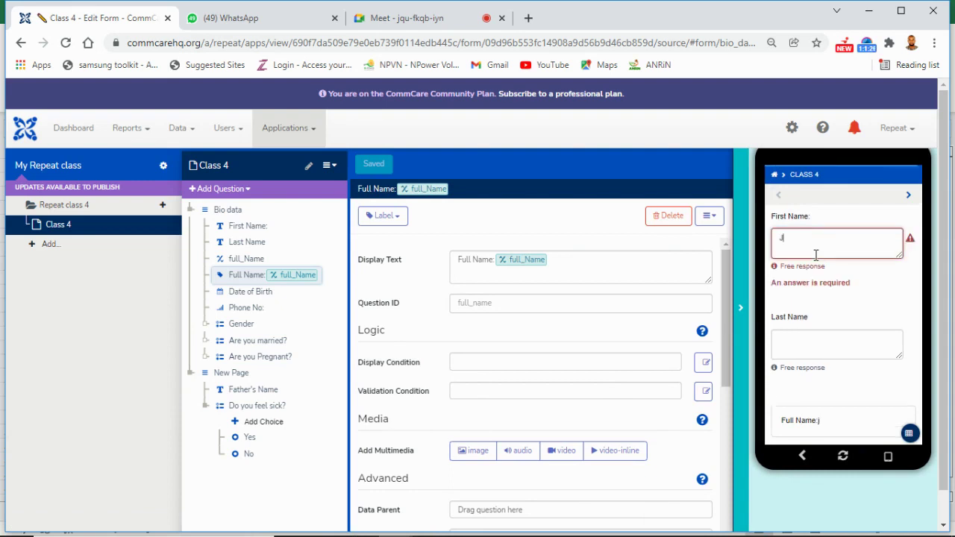
click(844, 339)
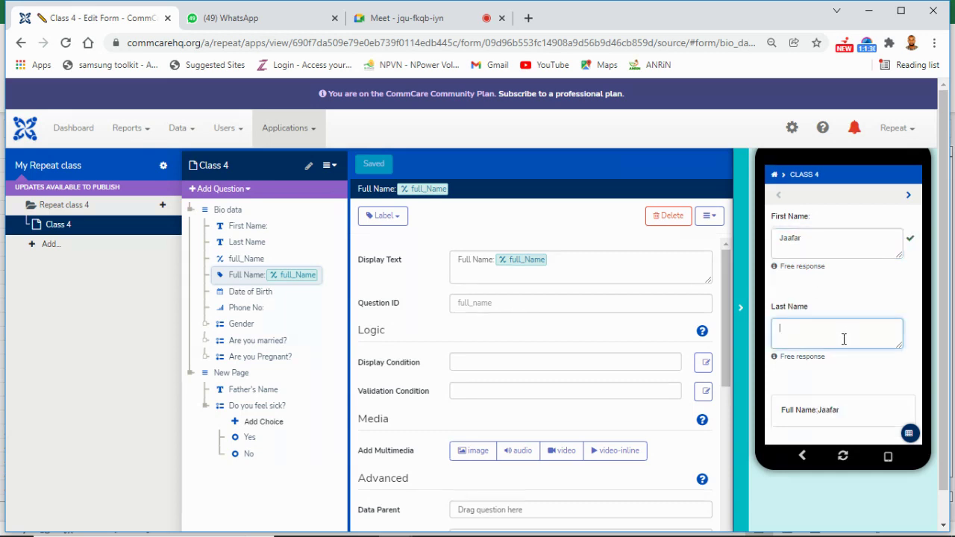
drag(873, 376, 864, 309)
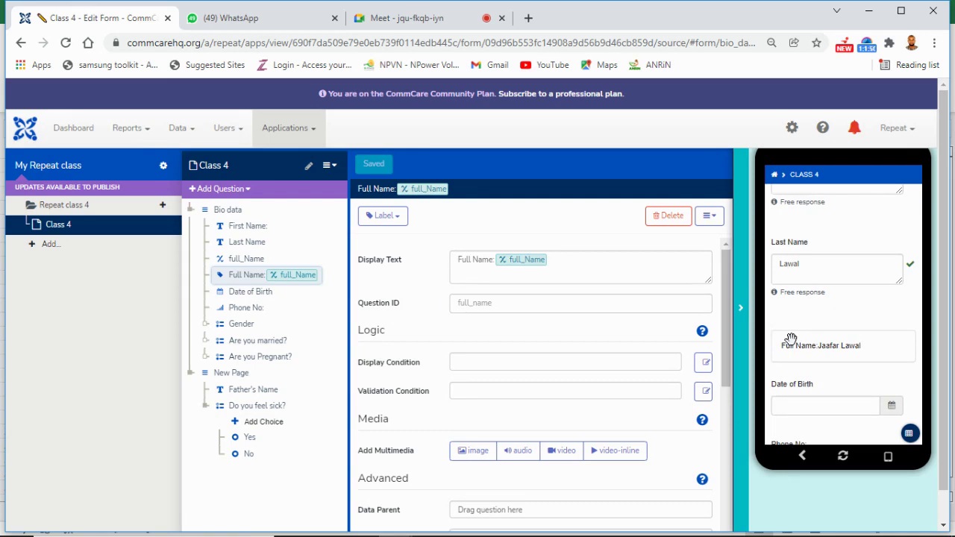
click(746, 328)
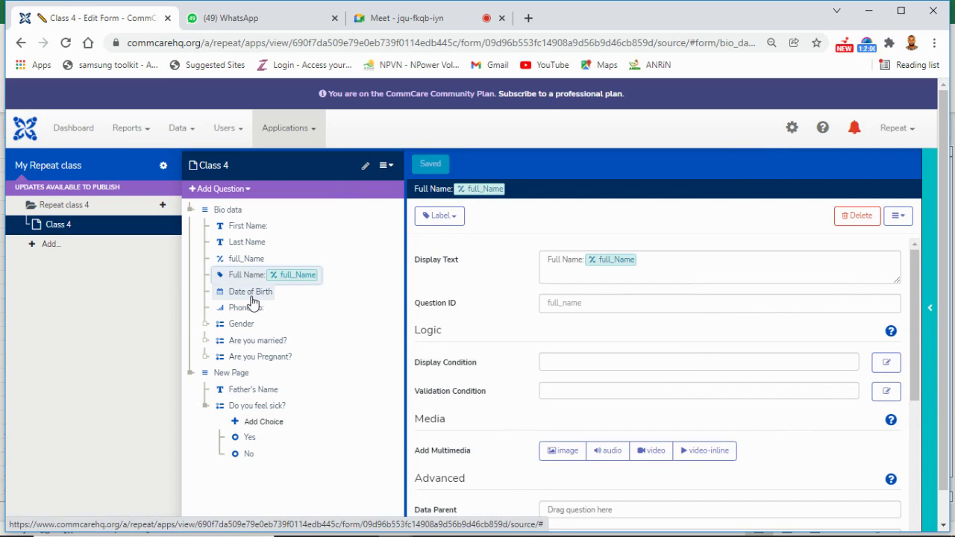
Step: Select Date of Birth in the question tree and bring up the question-type list
click(253, 292)
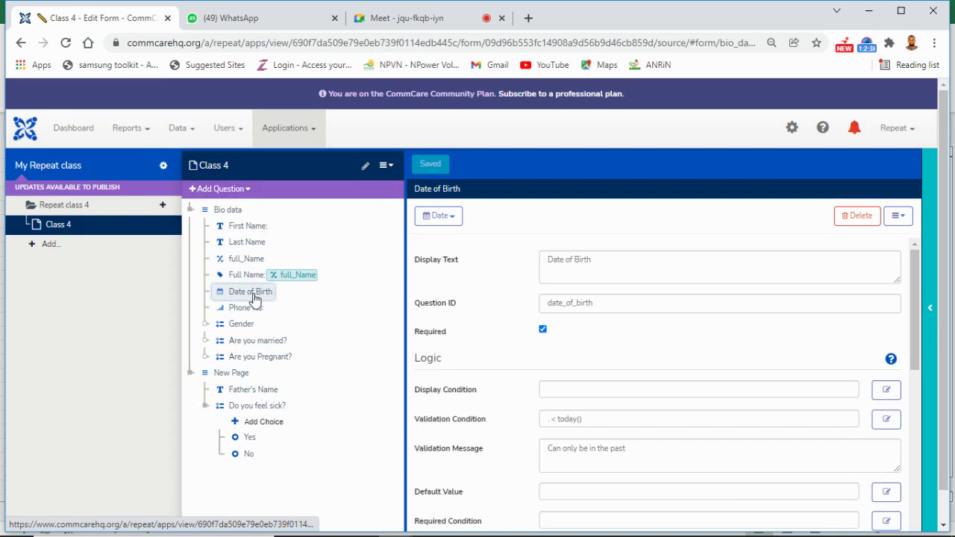
click(242, 190)
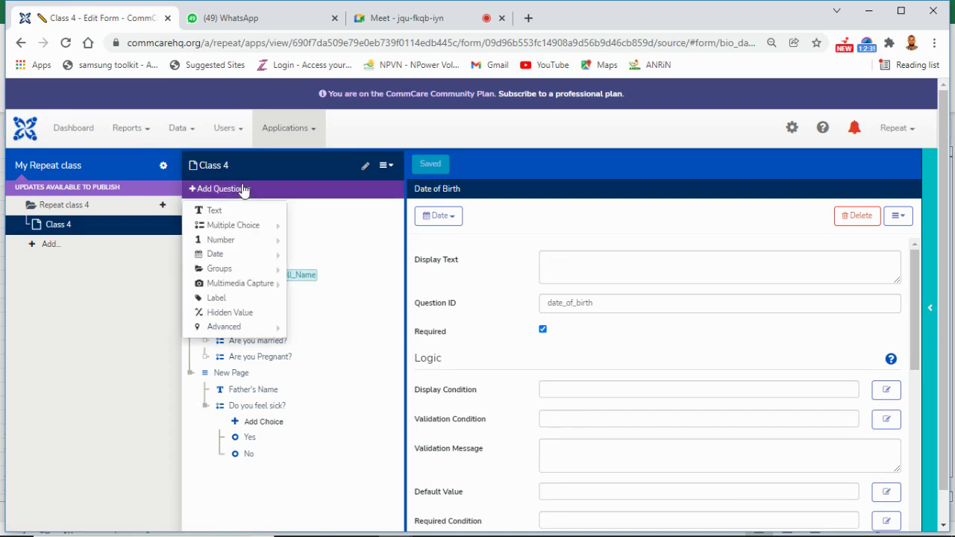
Step: Insert a Hidden Value question directly below Date of Birth in the Bio data group
click(239, 314)
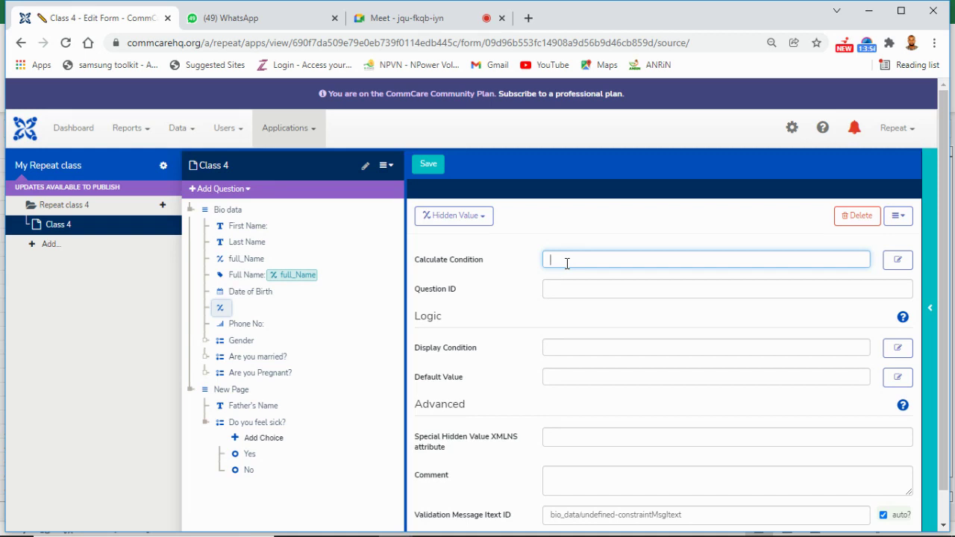
Step: Start the calculate condition as today()-date(date_of_birth, inserting Date of Birth as a reference
text(()
key(BackSpace)
text(today()-date()
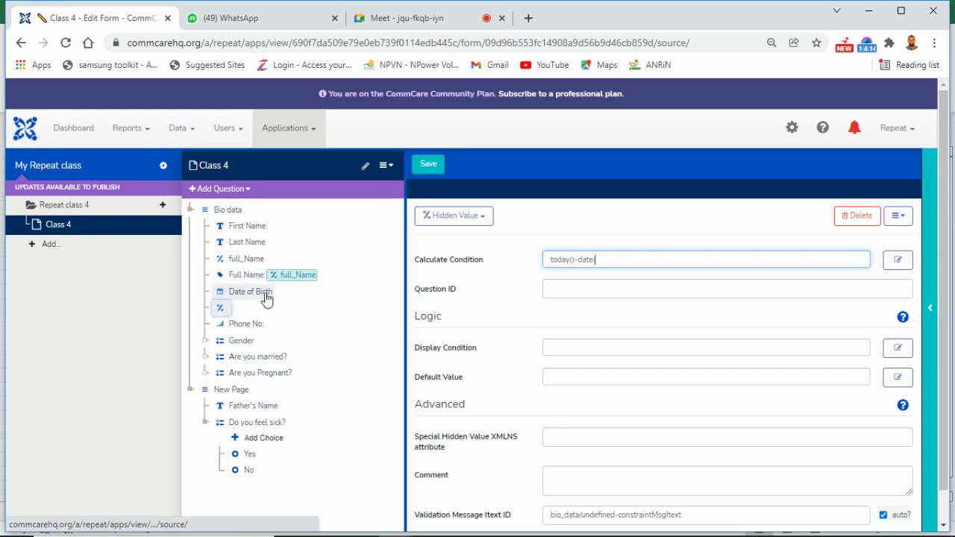
drag(265, 297, 597, 261)
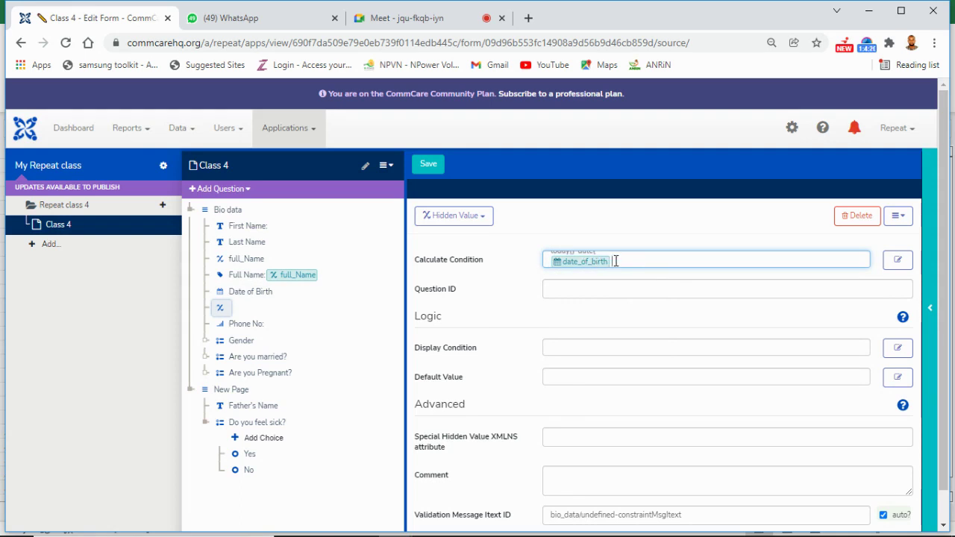
key(shift+Left)
key(BackSpace)
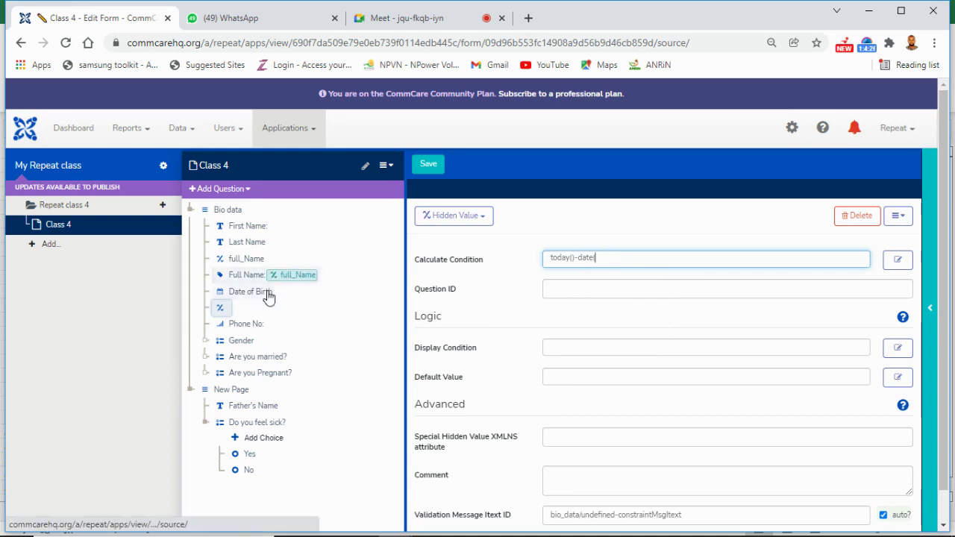
drag(271, 293, 645, 256)
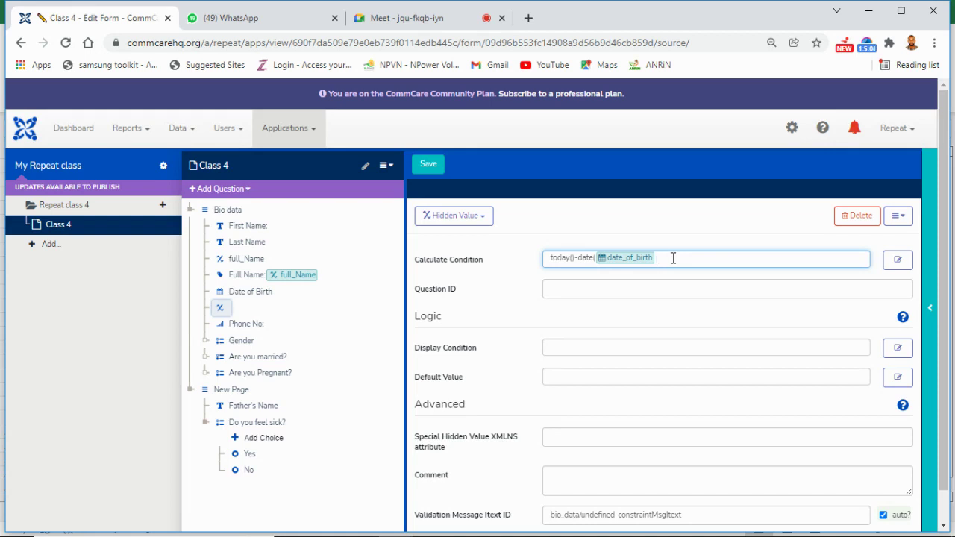
Step: Extend the calculation to int(today()-date(date_of_birth) div 365.25 to get age in years
text())
text())
text(div)
click(661, 258)
click(677, 259)
text(365)
text(.25)
text(t)
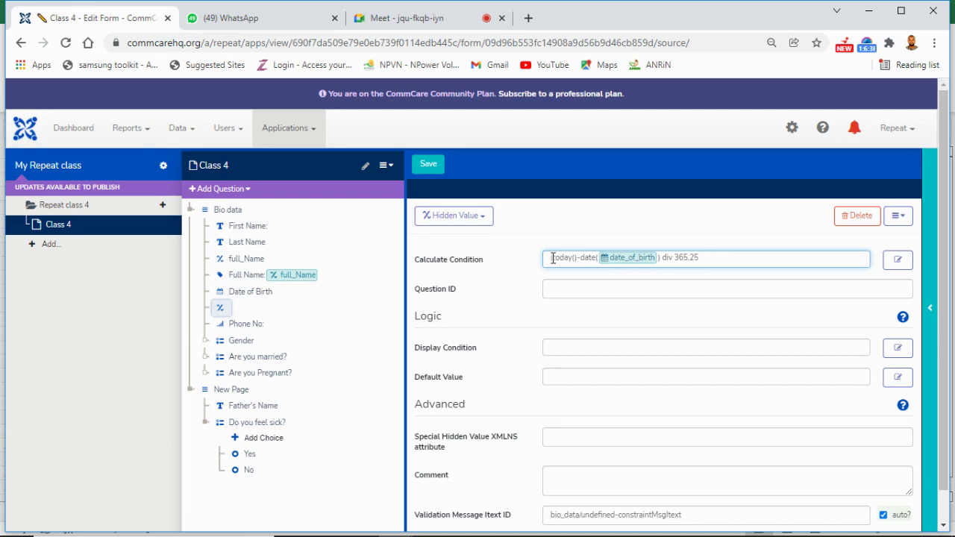
text(()
text(int)
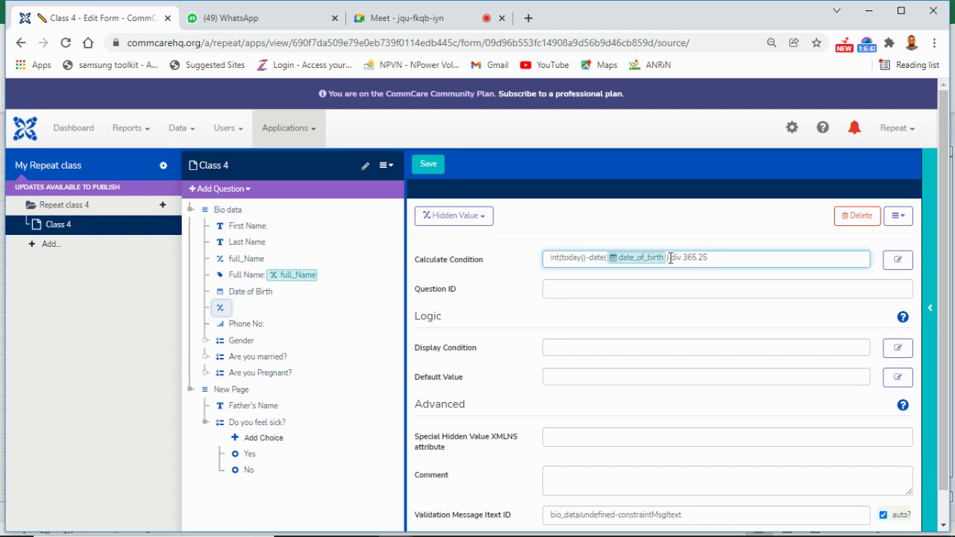
text()))
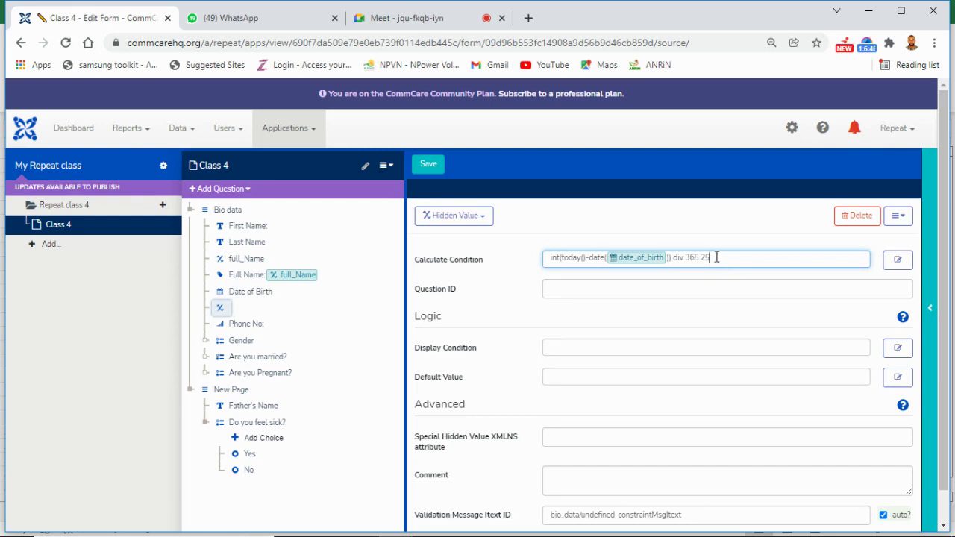
Step: Correct the formula to int(today()-date(date_of_birth)) div 365.25 and save the form
click(730, 260)
click(429, 171)
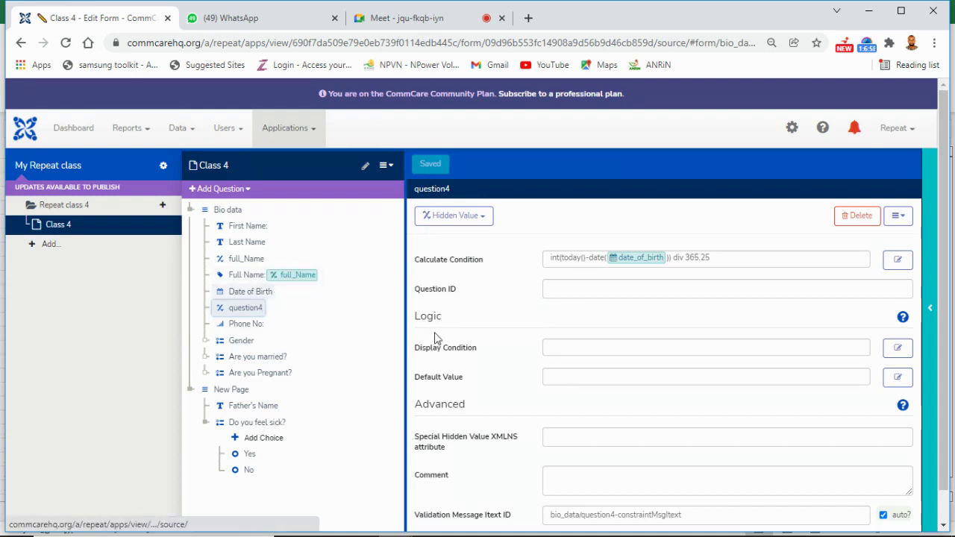
Step: Set the hidden value's question ID to DOB and save the form
click(580, 290)
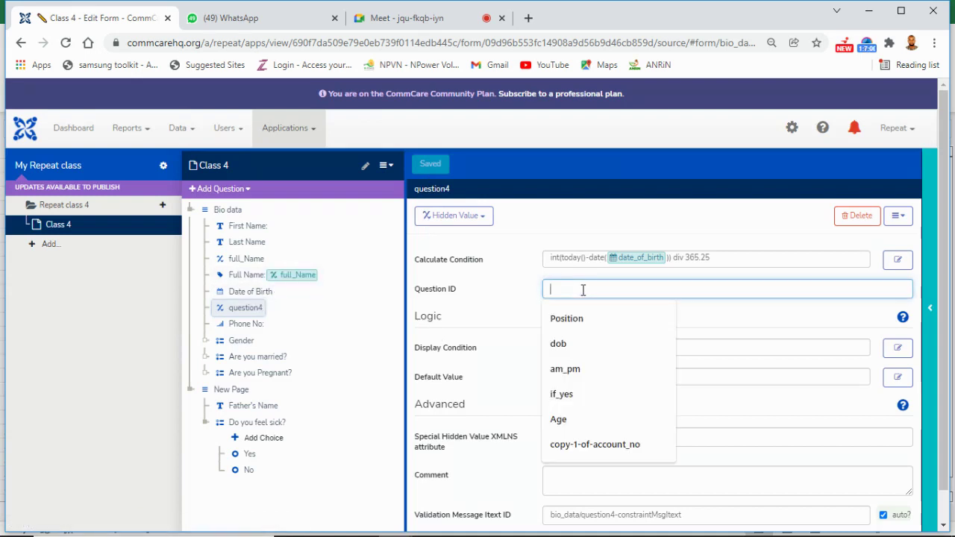
text(DOB)
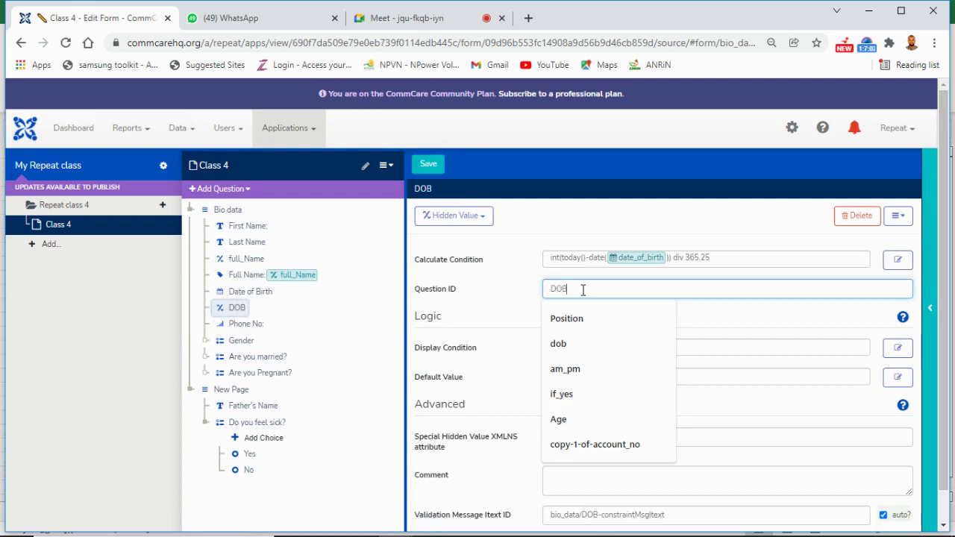
click(710, 316)
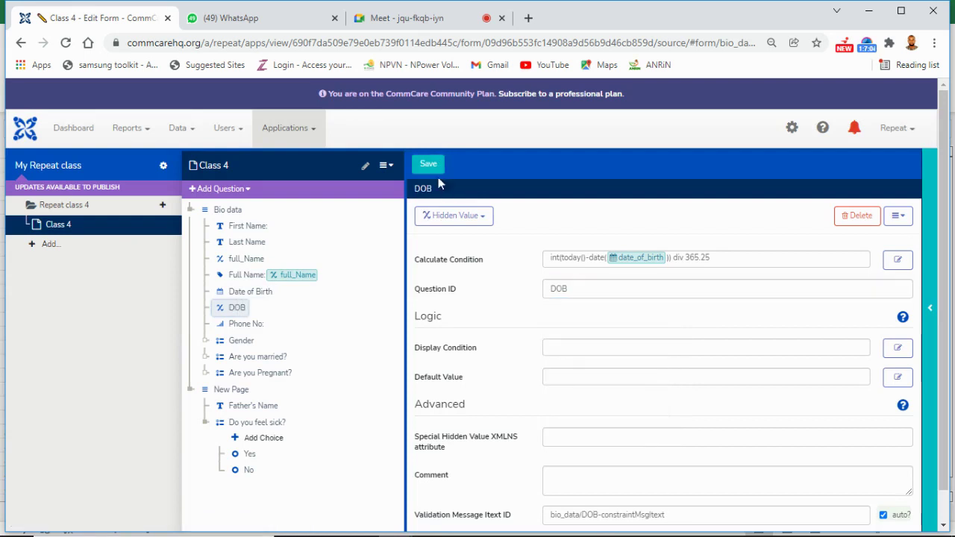
click(433, 170)
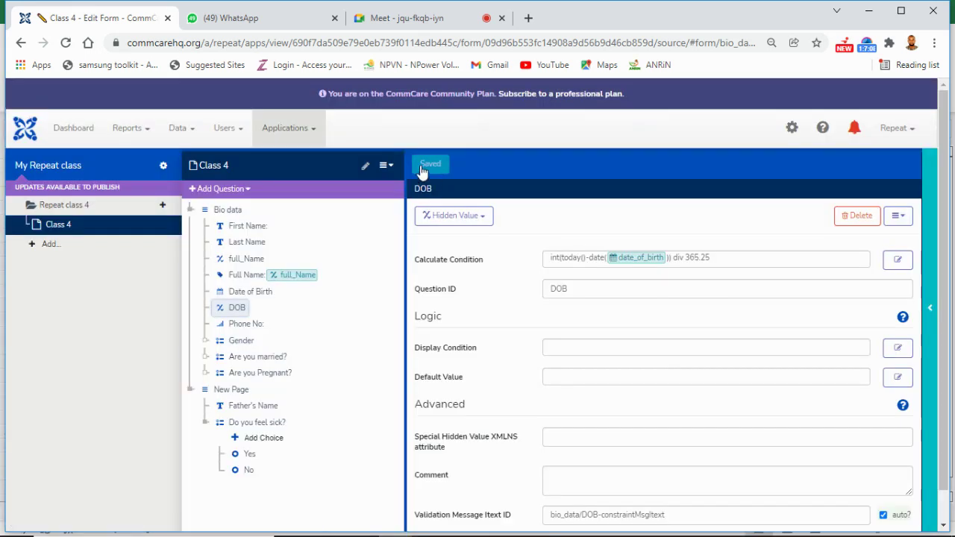
mouse_move(610, 262)
Step: Change the hidden value's question ID from DOB to Age and save
click(586, 291)
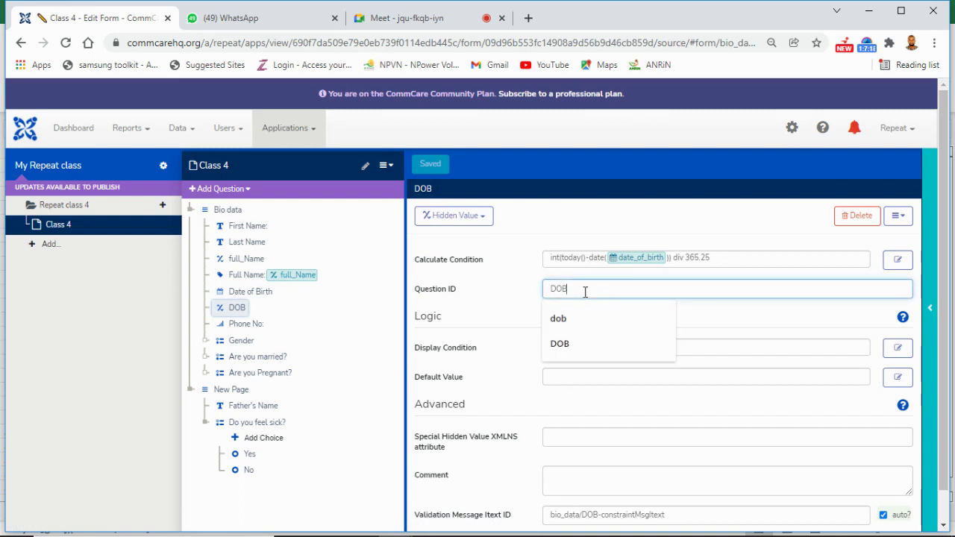
key(BackSpace)
key(BackSpace)
key(BackSpace)
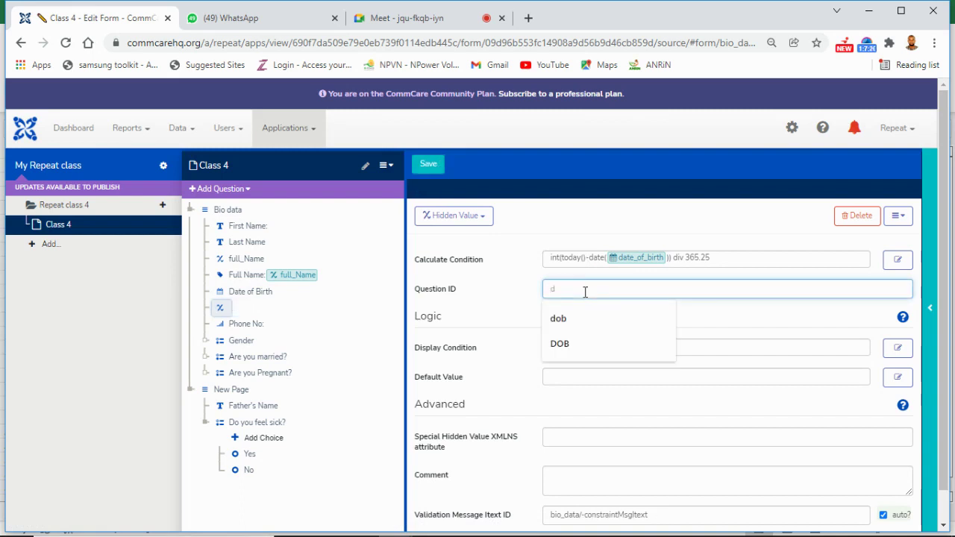
text(Age)
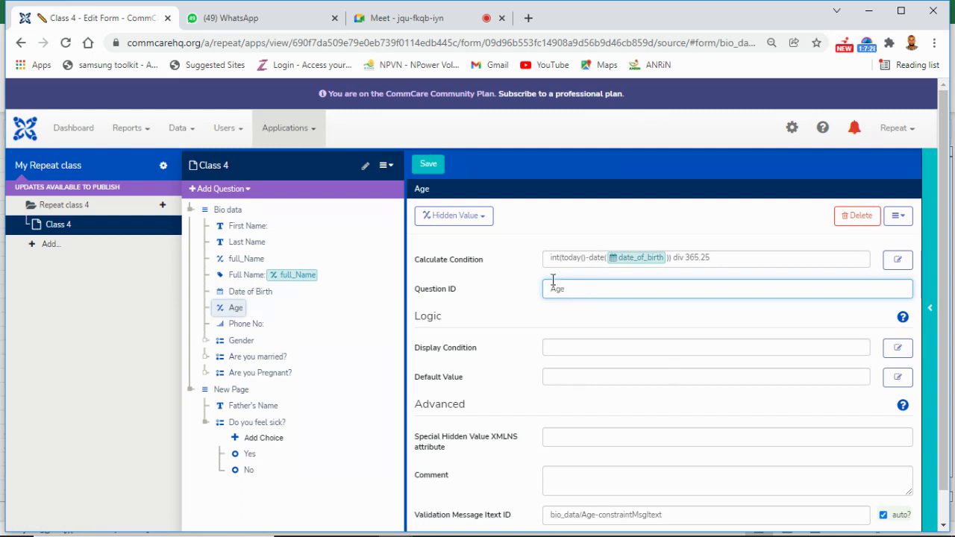
click(430, 164)
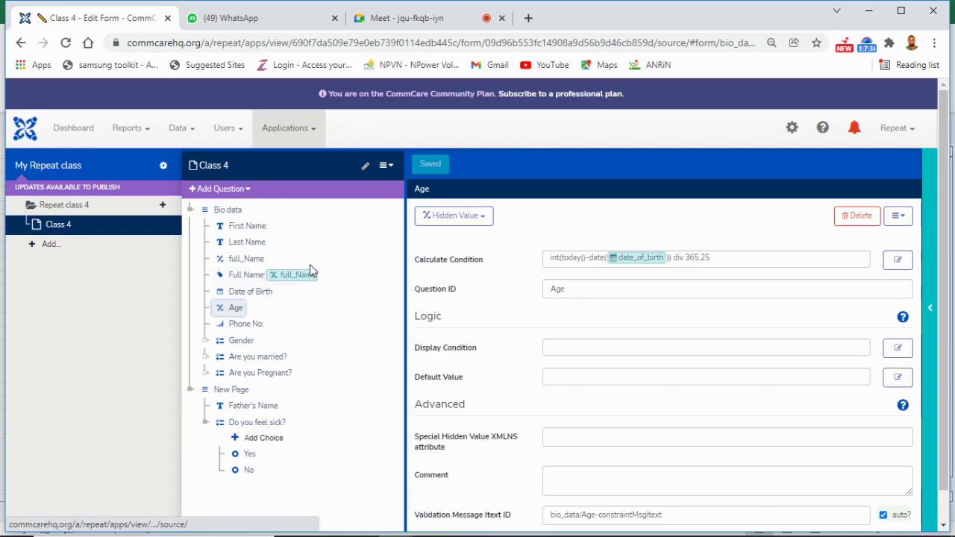
Step: Open Age's calculation in the expression editor and turn off the Google Meet camera
click(899, 262)
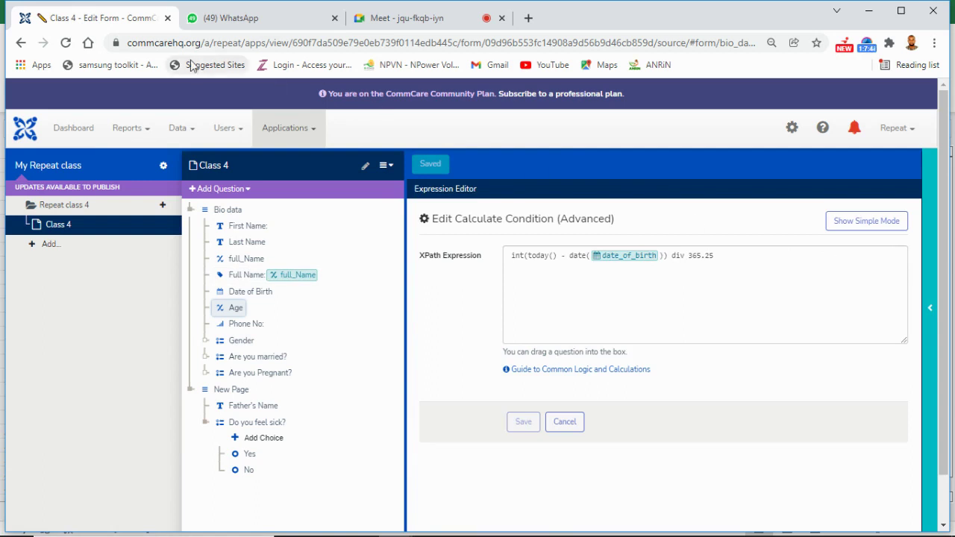
click(373, 27)
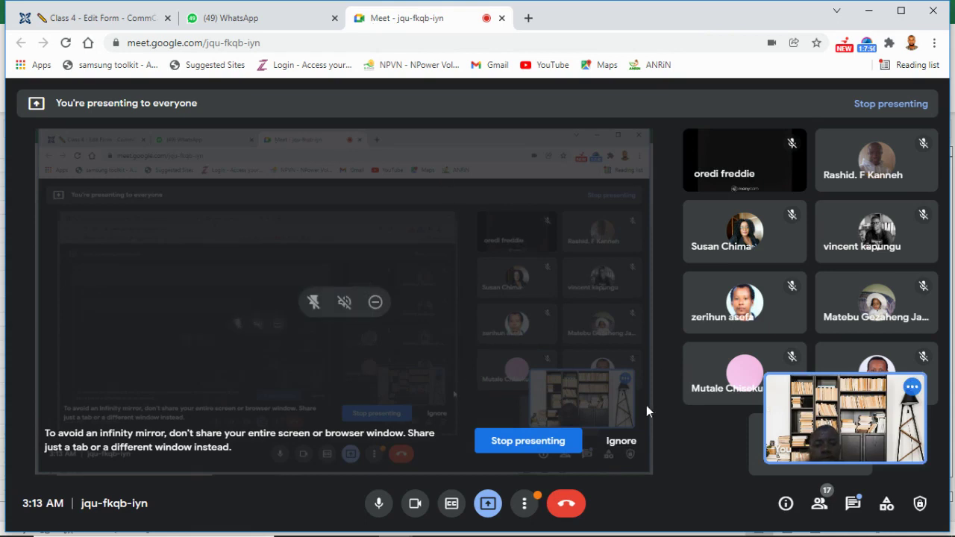
click(418, 506)
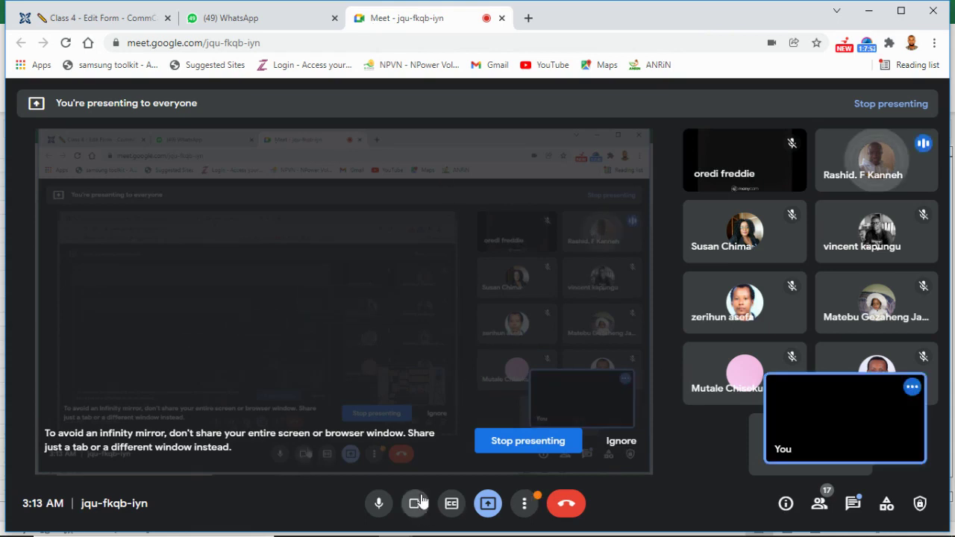
click(109, 20)
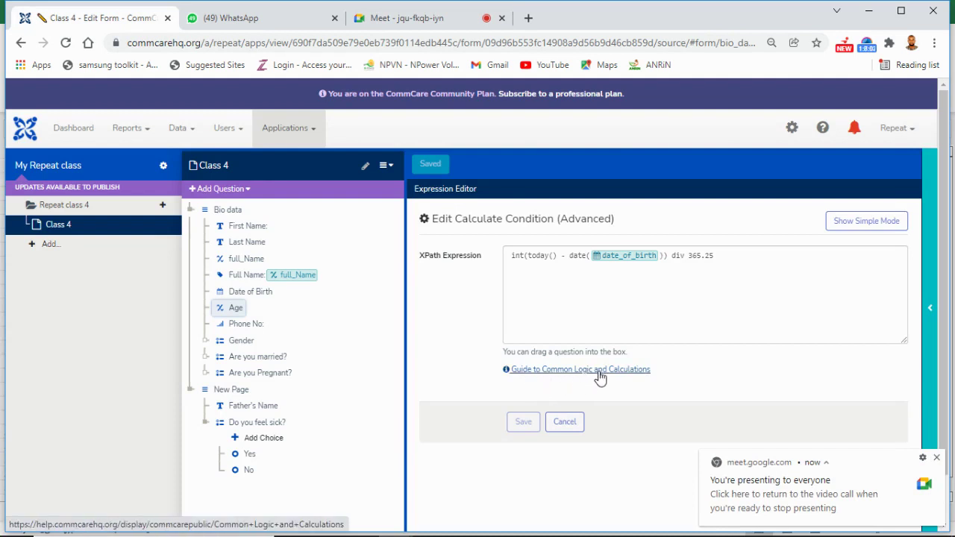
Step: Apply the Age expression and show the app's phone preview beside the editor
click(524, 422)
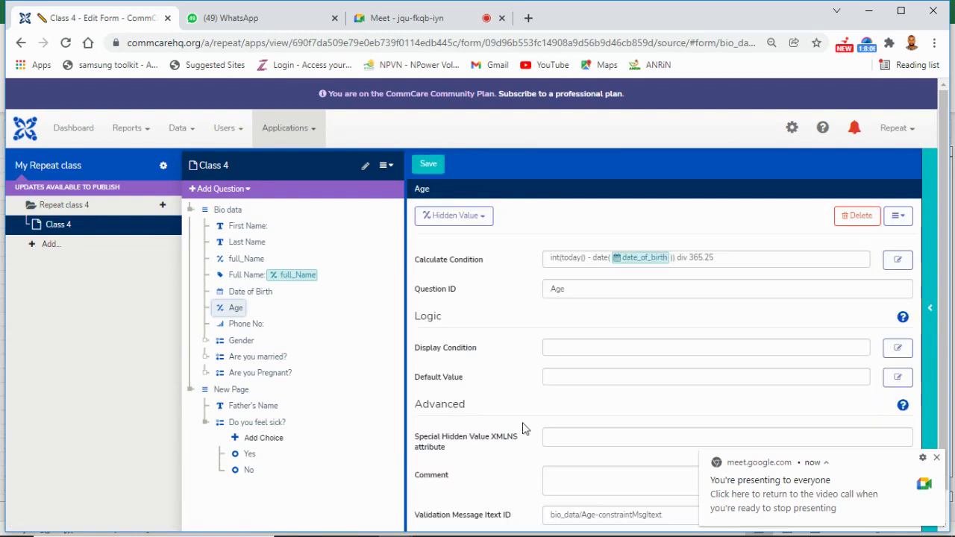
click(932, 290)
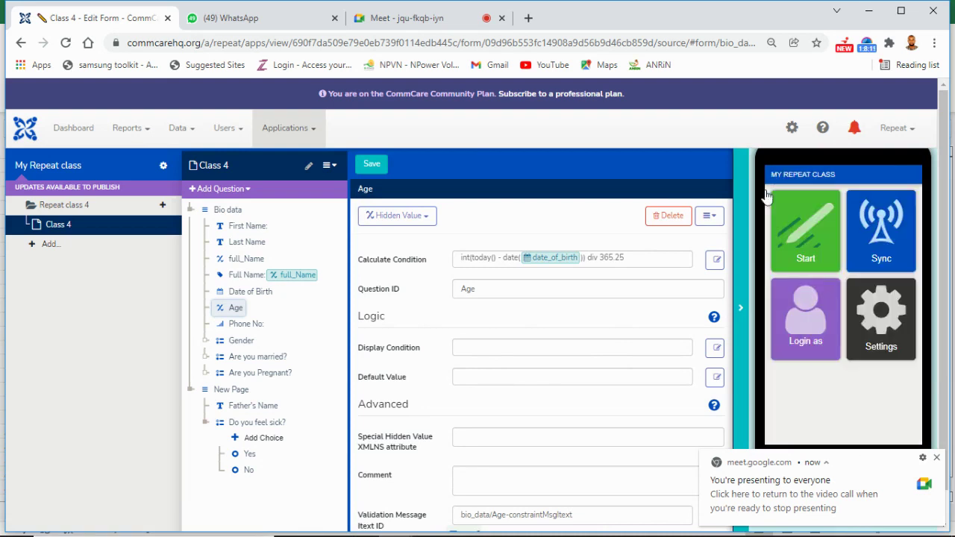
Step: Launch the Class 4 form in the phone preview and enter a first and last name
click(816, 241)
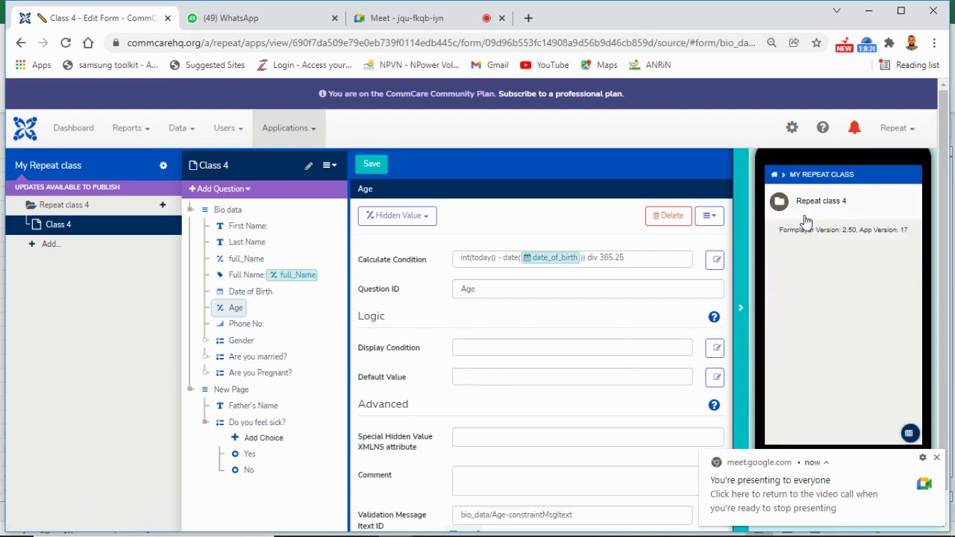
click(804, 214)
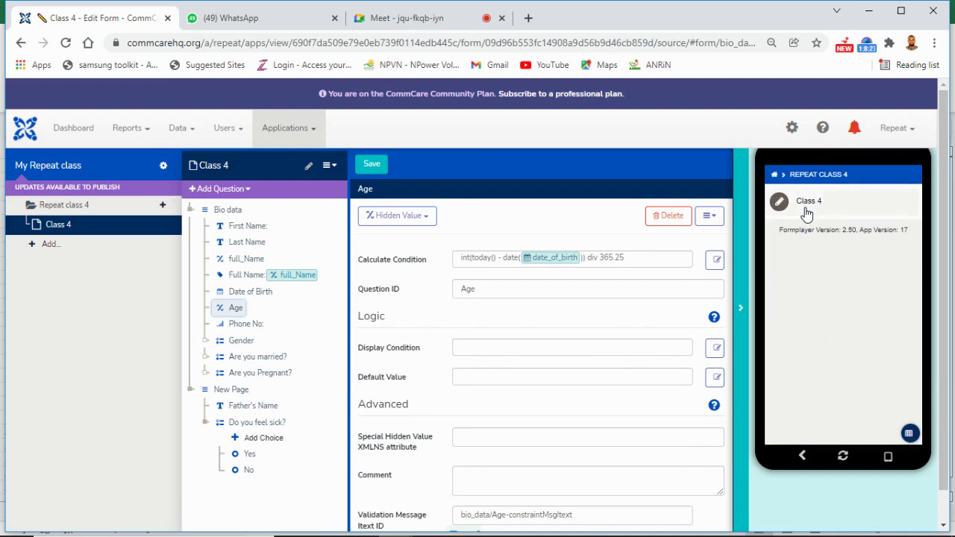
click(804, 205)
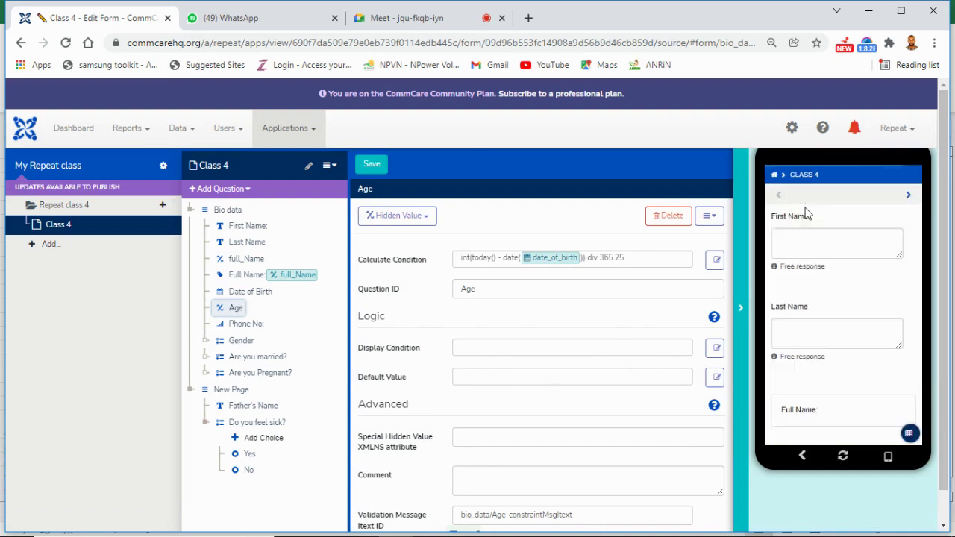
click(816, 245)
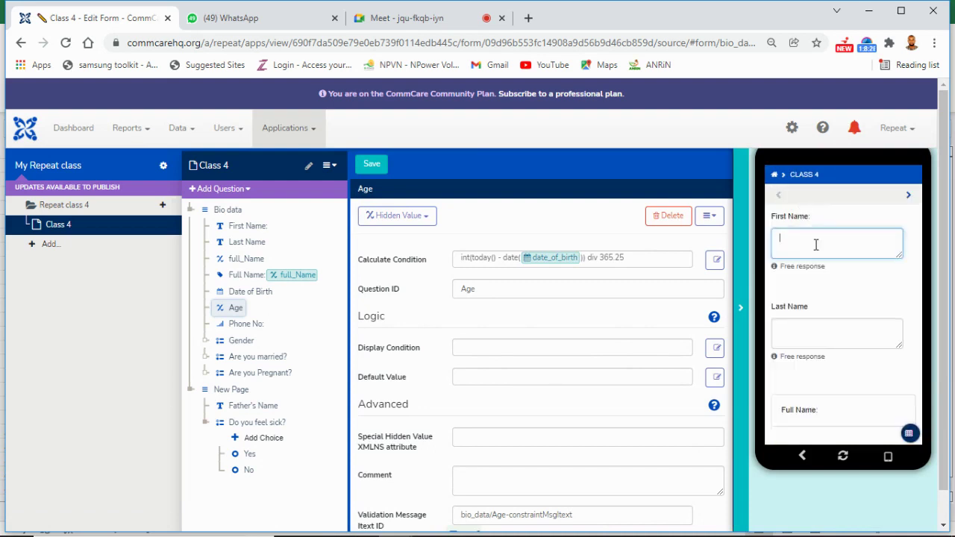
click(823, 330)
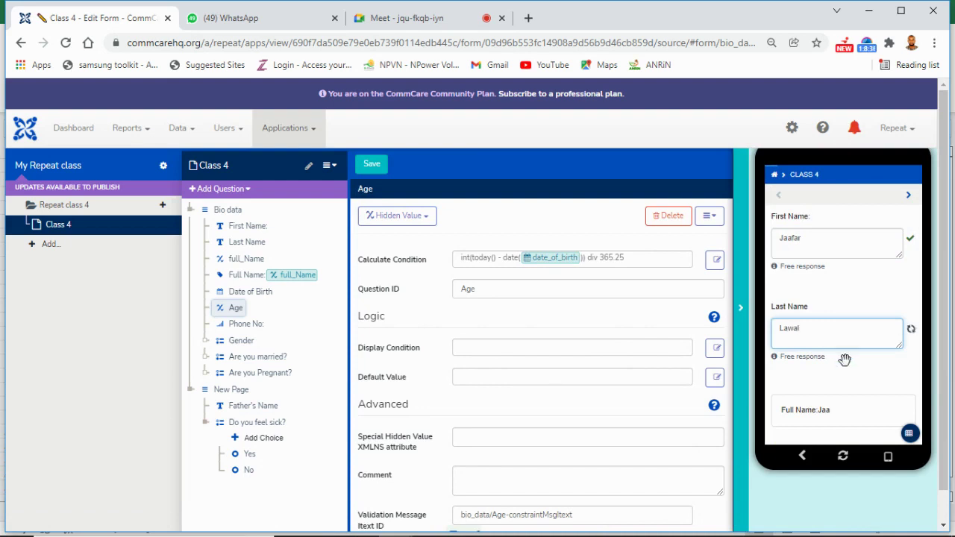
Step: Set Date of Birth to 01/24/1996 and enter a phone number
scroll(880, 379, down, 3)
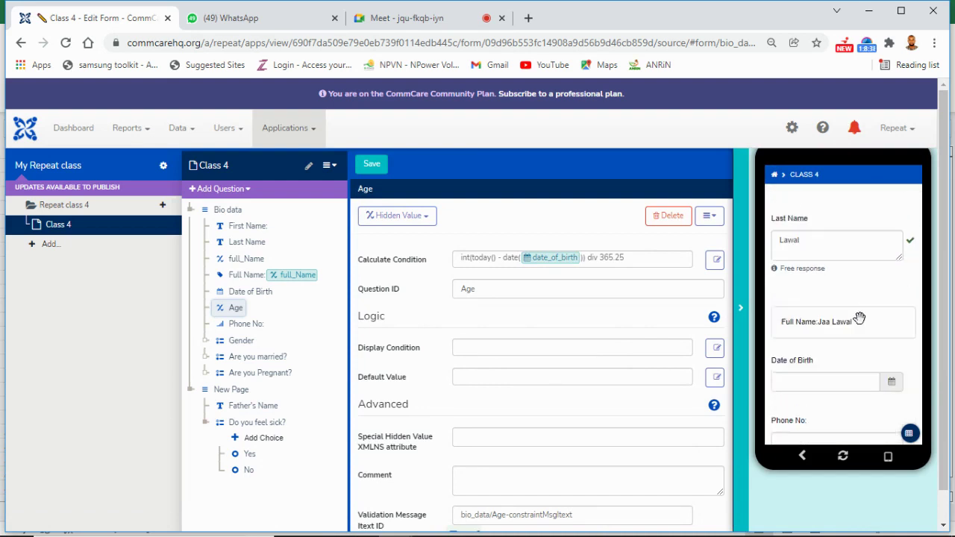
scroll(859, 316, up, 1)
scroll(850, 391, down, 1)
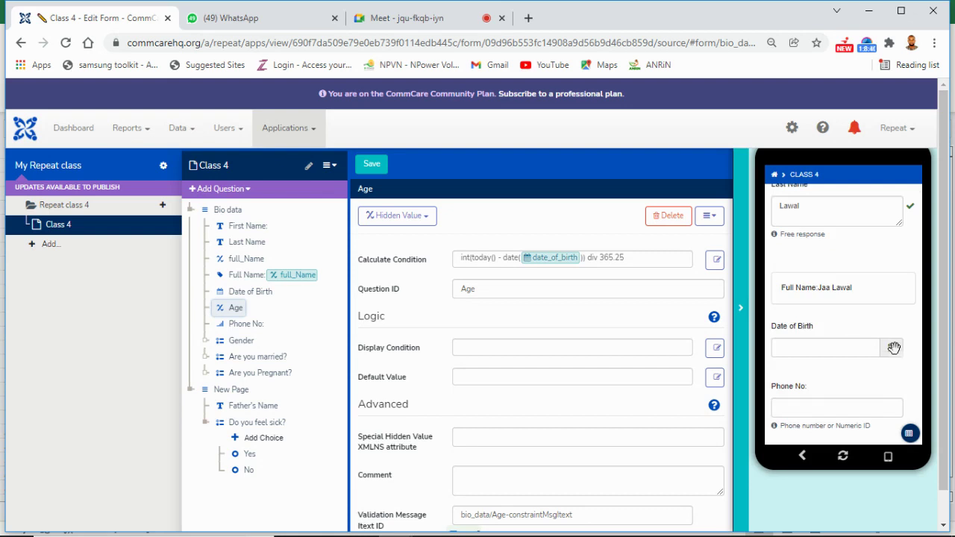
click(861, 349)
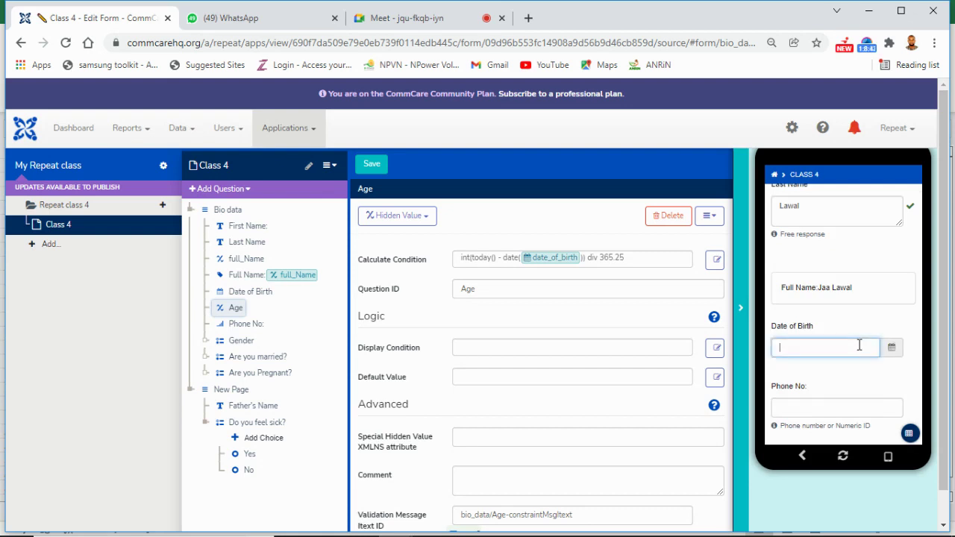
click(884, 199)
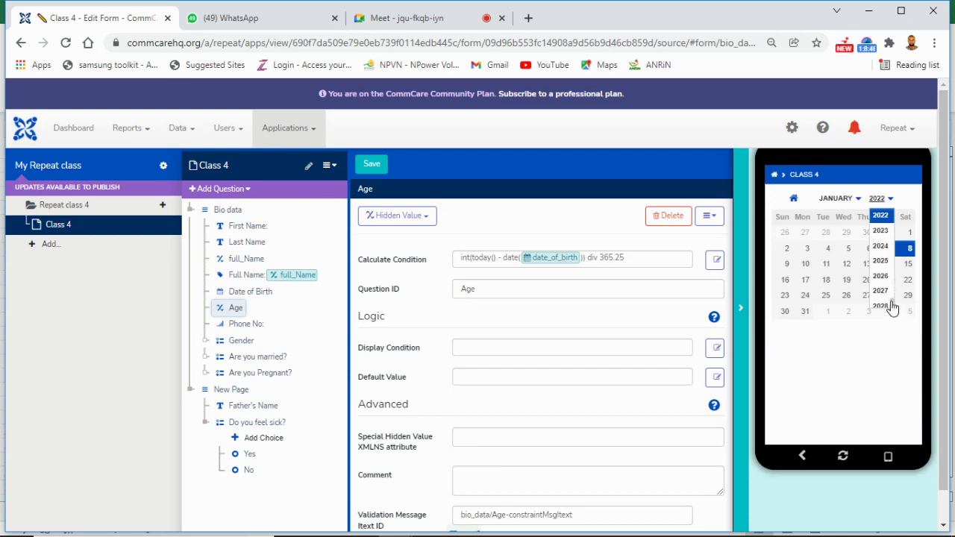
scroll(895, 292, up, 10)
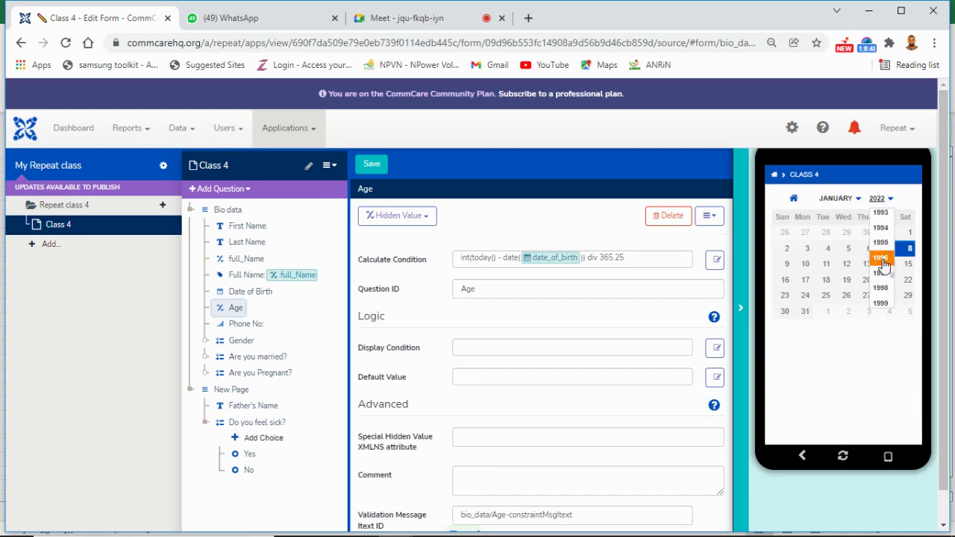
click(881, 257)
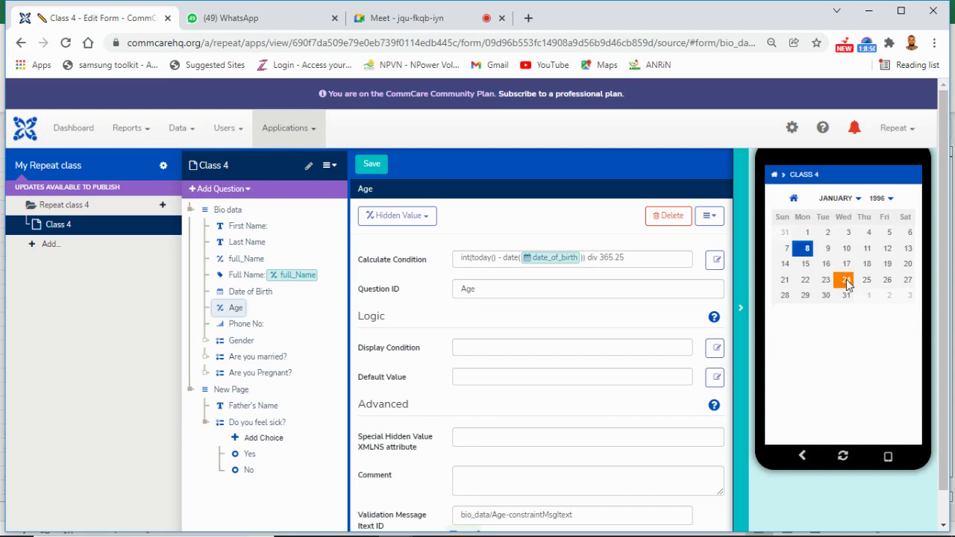
click(847, 280)
scroll(865, 255, down, 3)
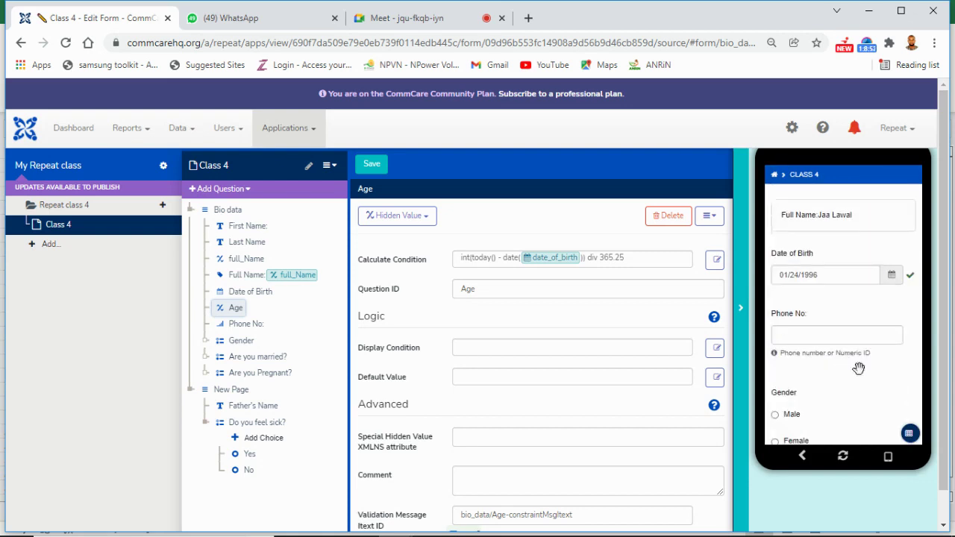
click(845, 312)
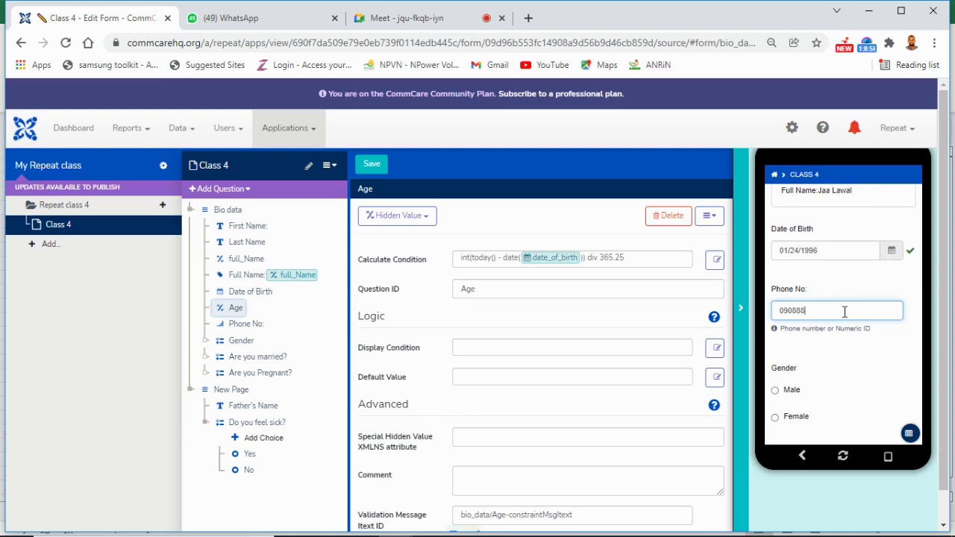
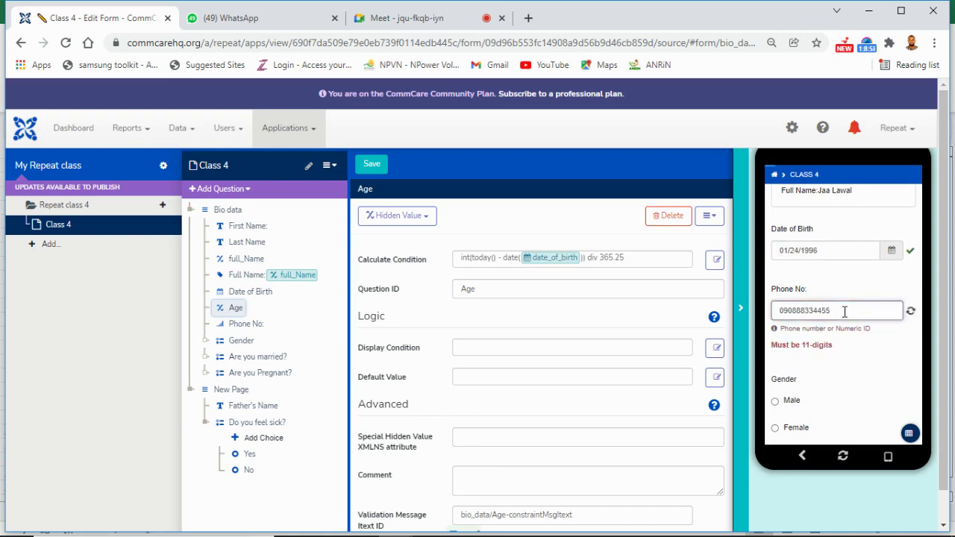
Step: Answer Male for Gender and Yes for Are you married?, then show the Data Preview
click(788, 403)
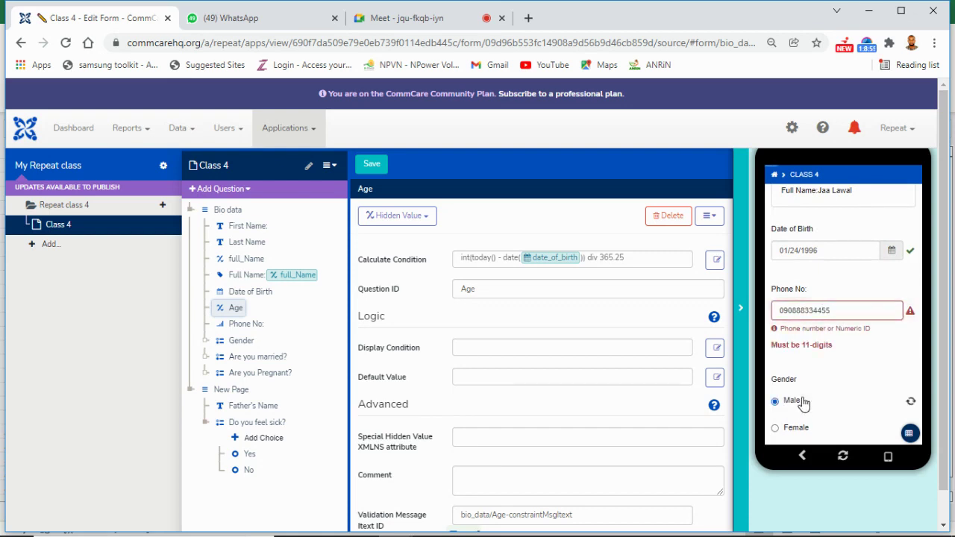
scroll(853, 336, down, 2)
click(795, 402)
scroll(880, 334, down, 1)
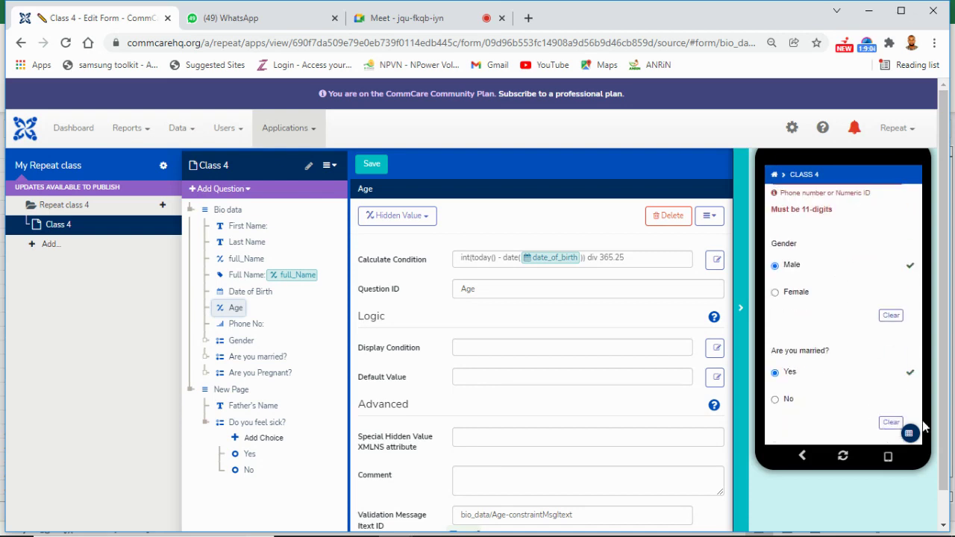
click(910, 433)
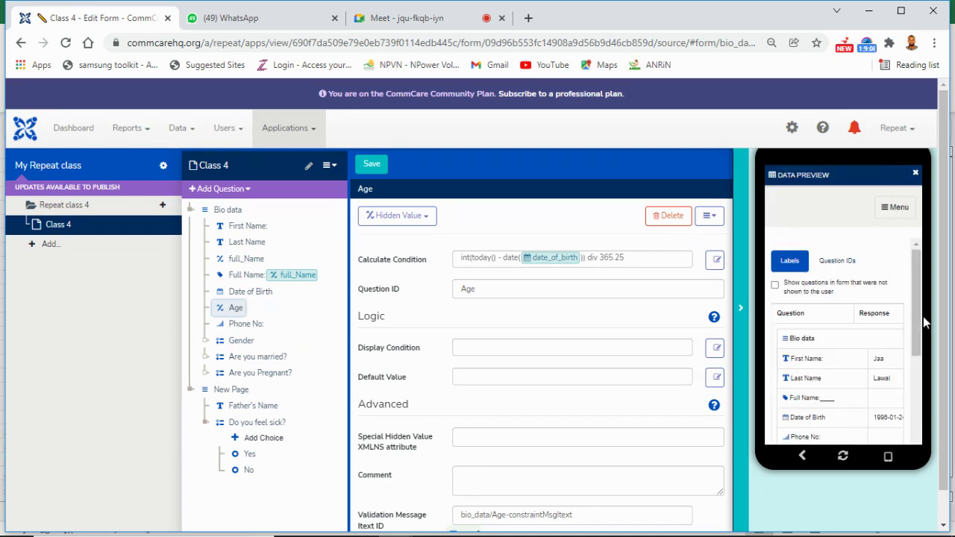
drag(920, 321, 919, 415)
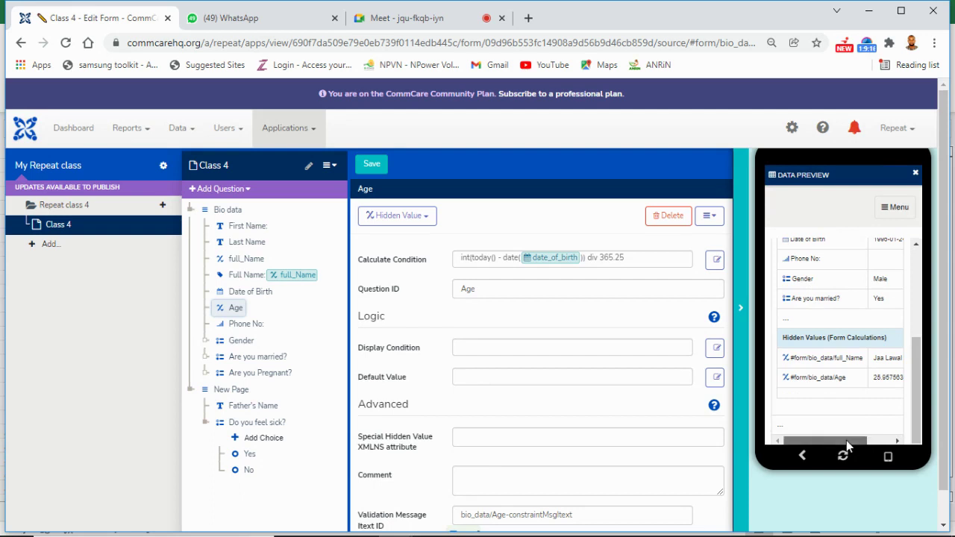
drag(853, 440, 886, 440)
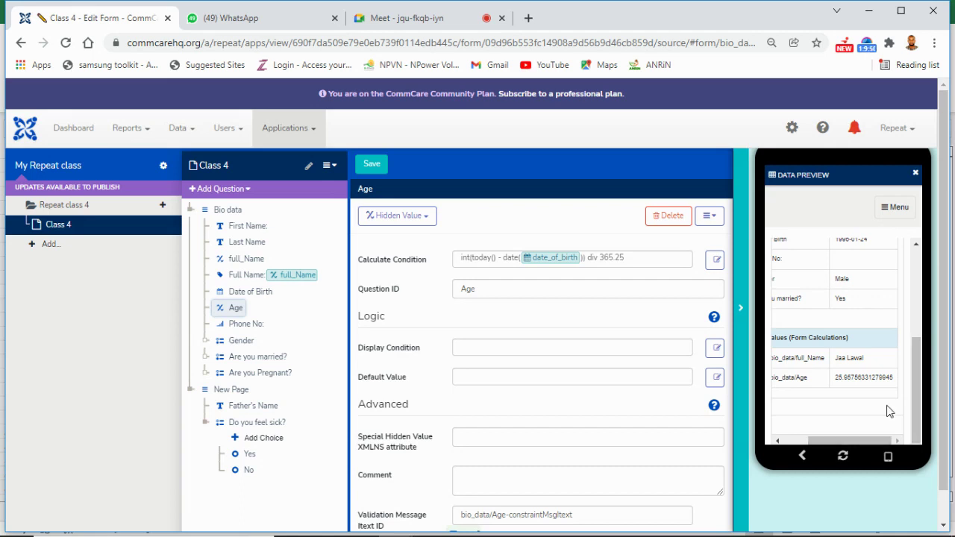
click(839, 463)
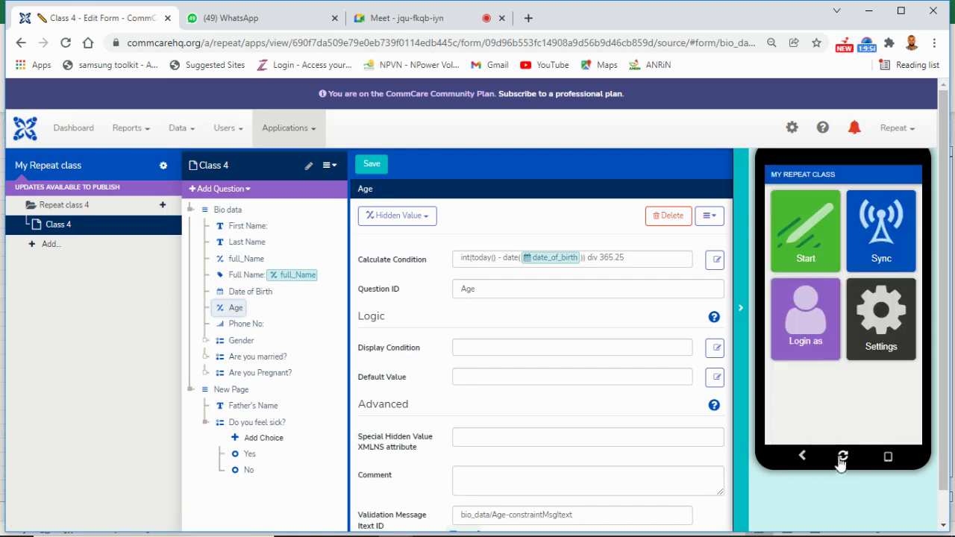
Step: Add and remove a stray period in the Age formula, save, and switch to Meet
click(494, 259)
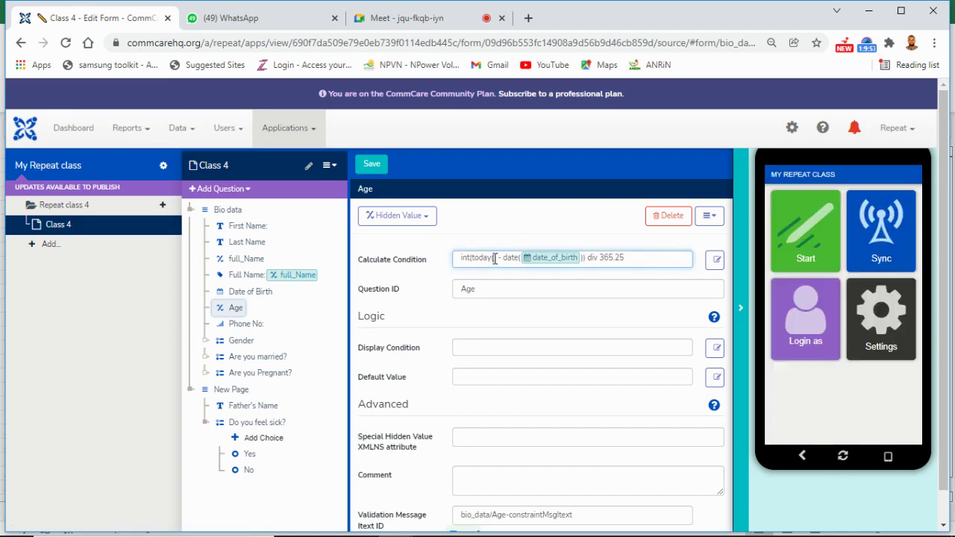
text(.)
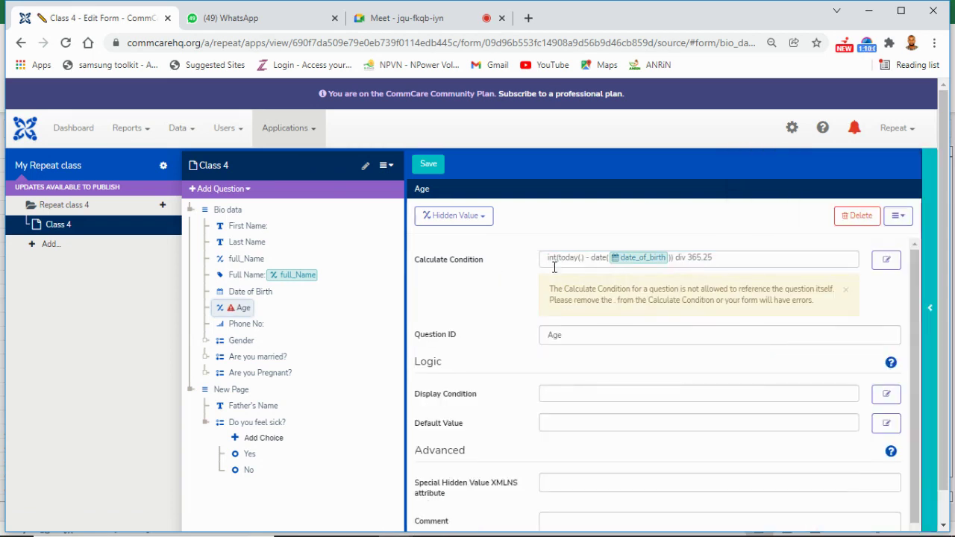
click(582, 258)
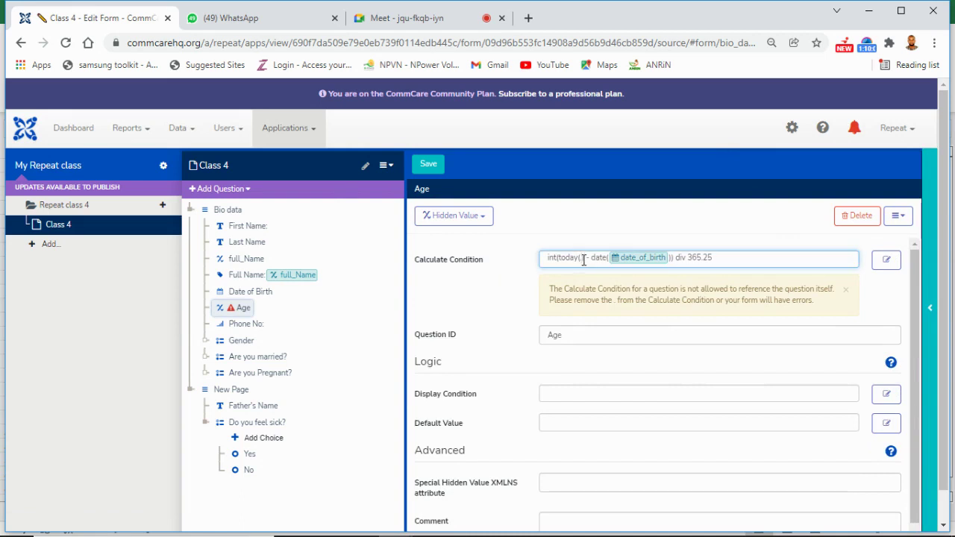
key(BackSpace)
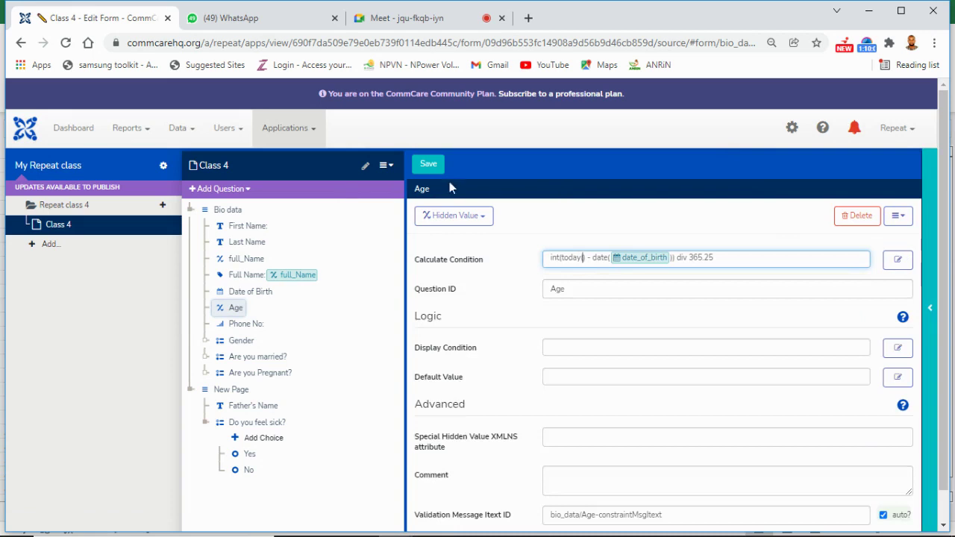
click(442, 168)
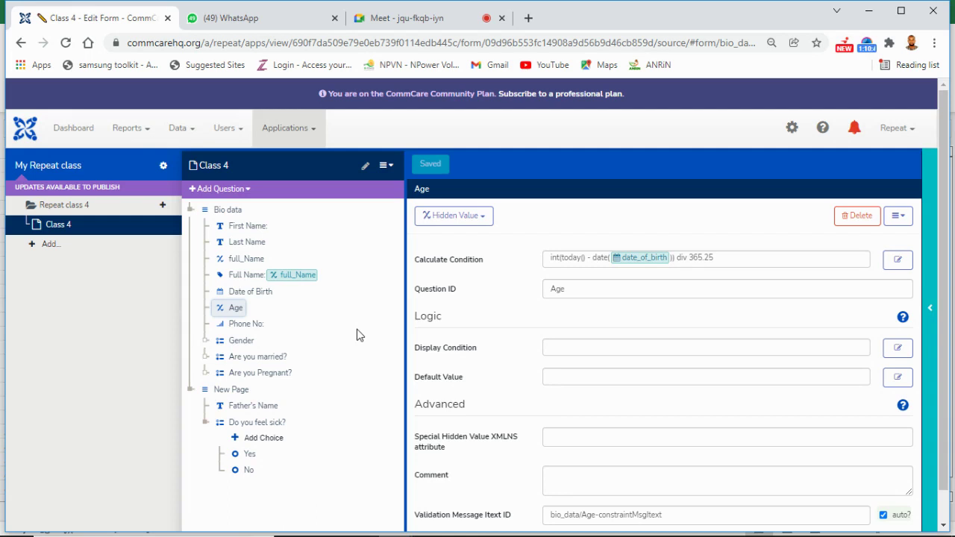
click(400, 18)
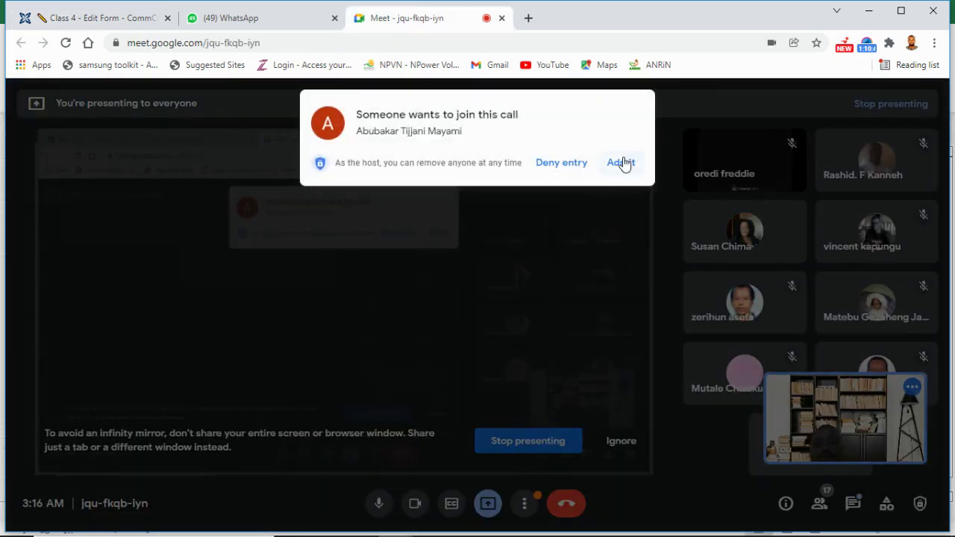
Step: Admit the waiting participant to the Google Meet call, then go back to the Class 4 form editor
click(622, 162)
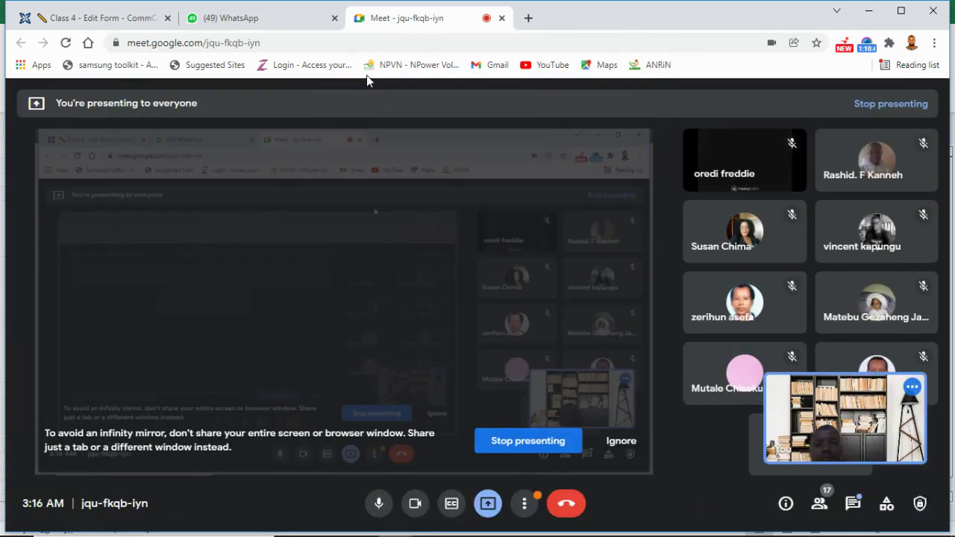
click(246, 18)
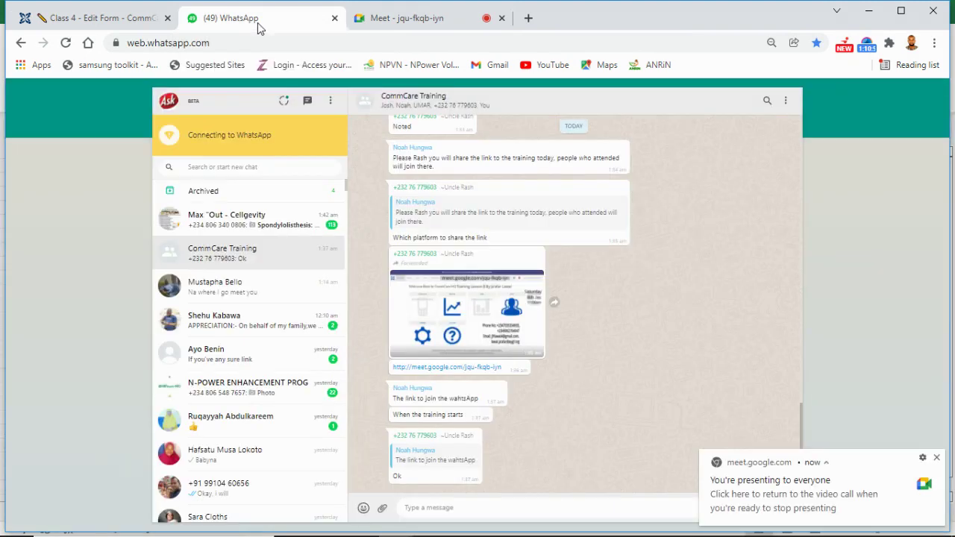
click(102, 20)
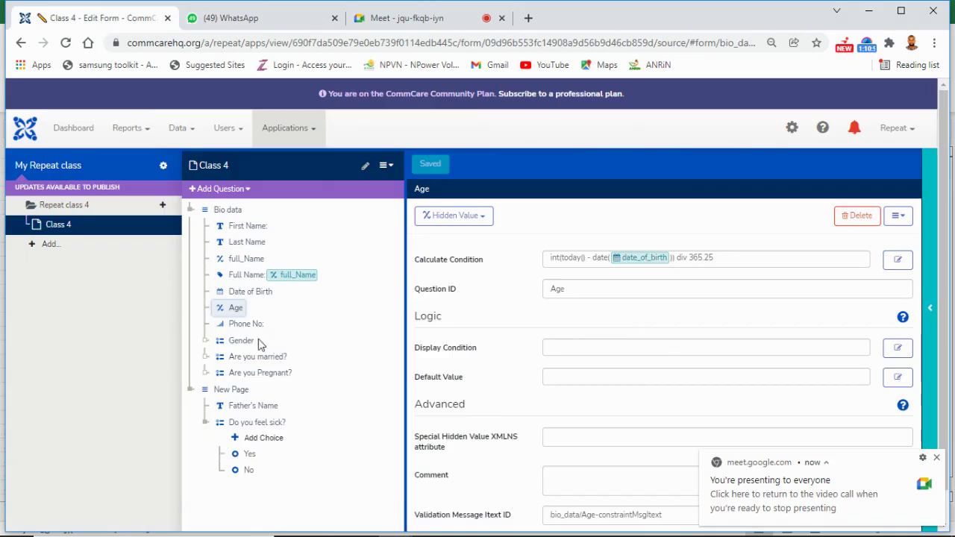
Step: Add a new label question with display text 'Age'
click(247, 190)
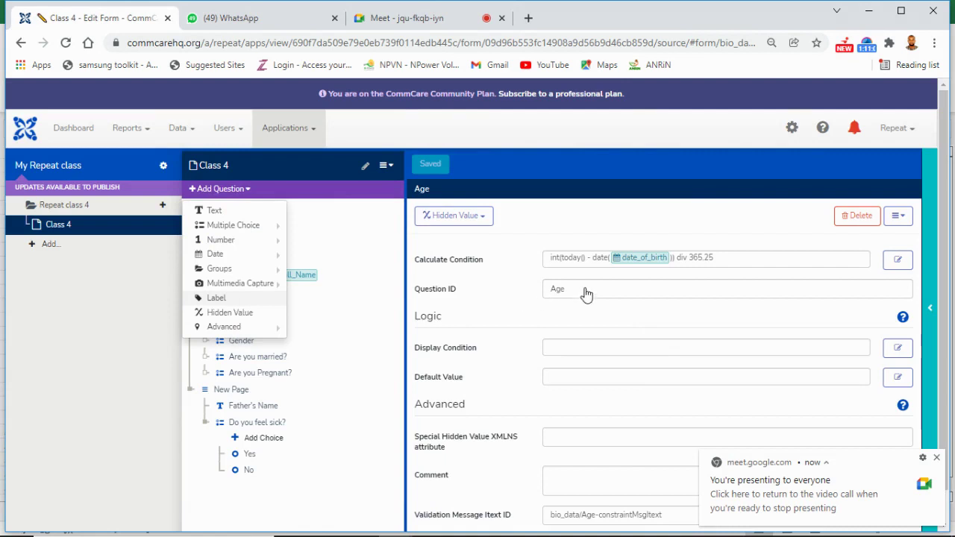
click(572, 270)
text(Age)
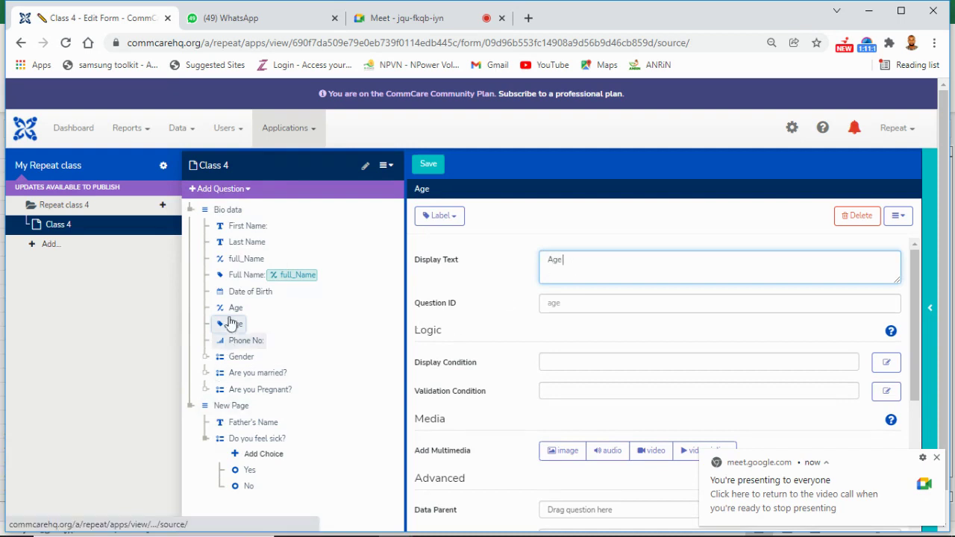
Step: Insert the Age hidden value reference into the label after 'Age' and save the form
drag(244, 317, 612, 267)
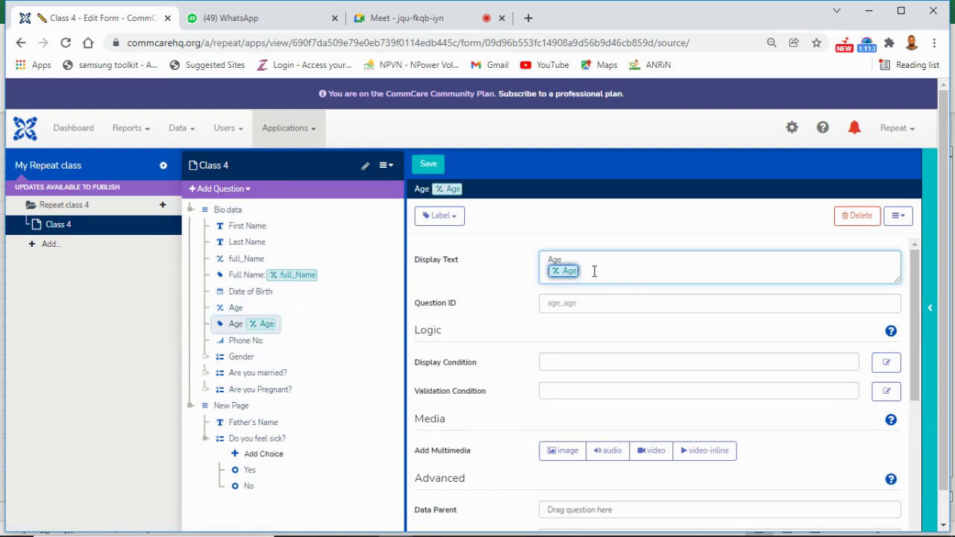
key(BackSpace)
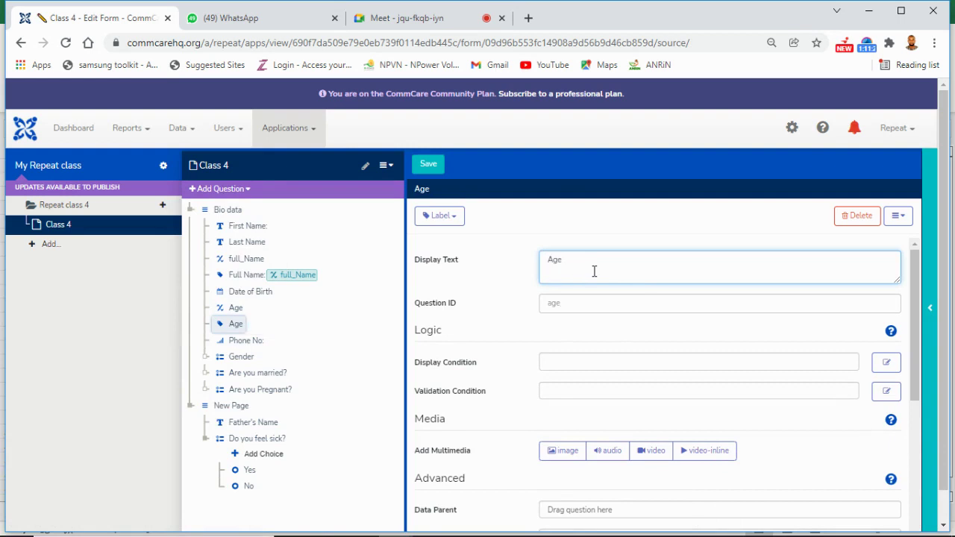
drag(235, 315, 580, 252)
click(580, 269)
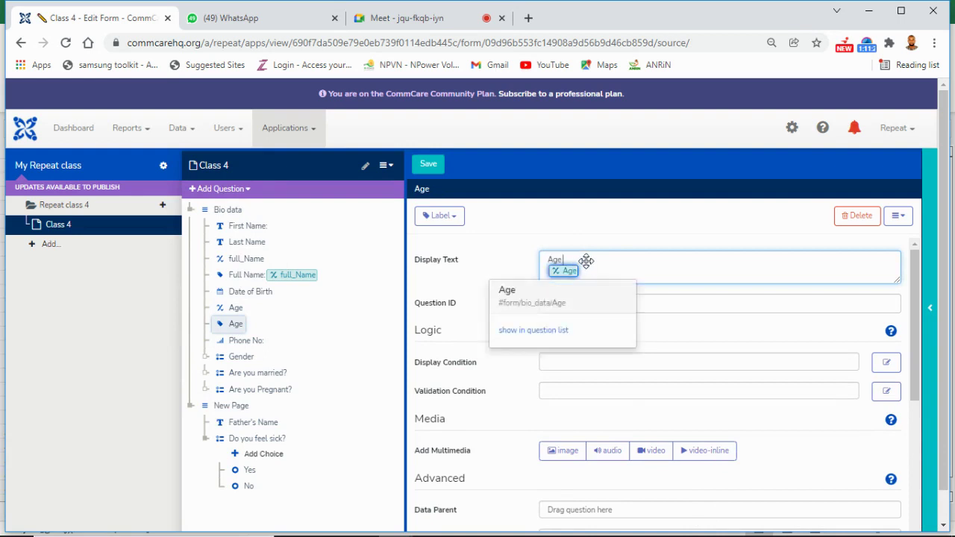
key(BackSpace)
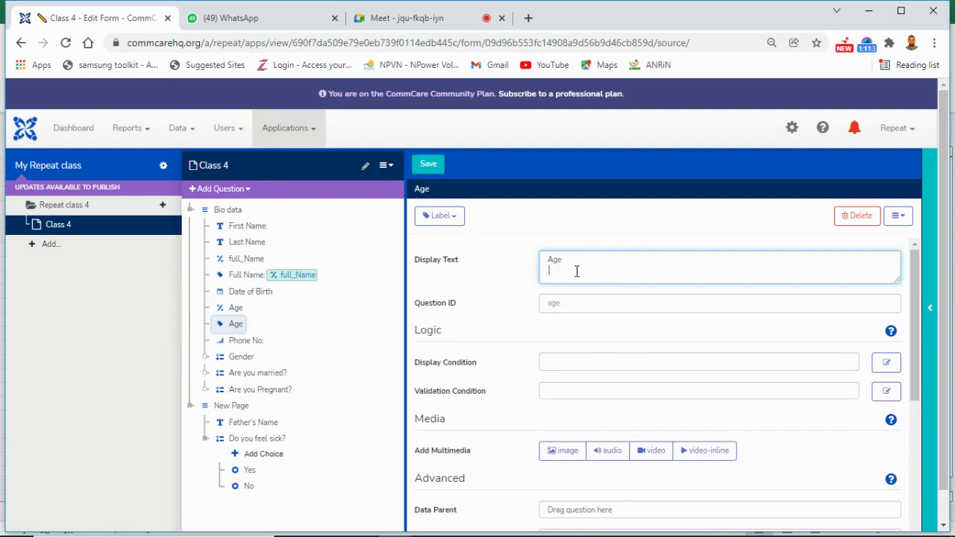
key(BackSpace)
drag(236, 307, 657, 264)
click(586, 271)
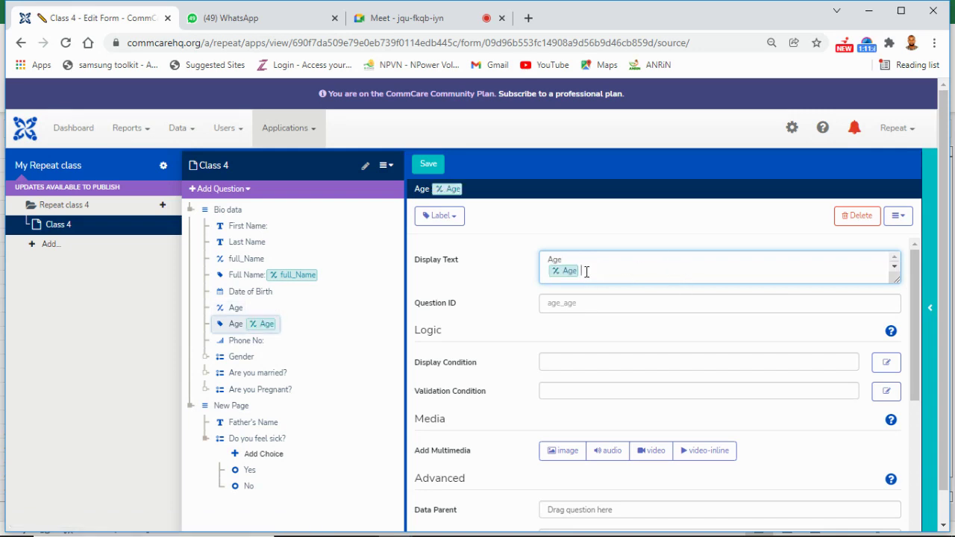
click(421, 165)
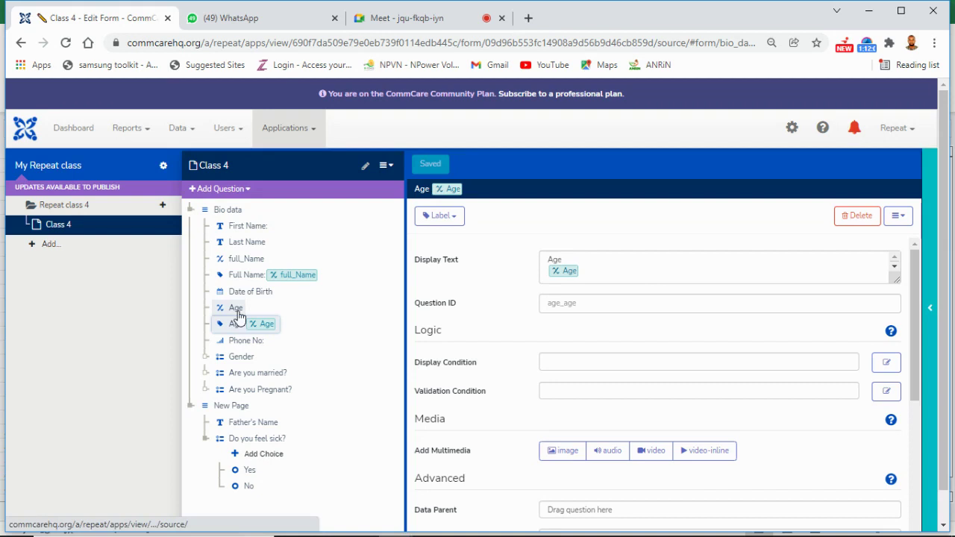
key(Up)
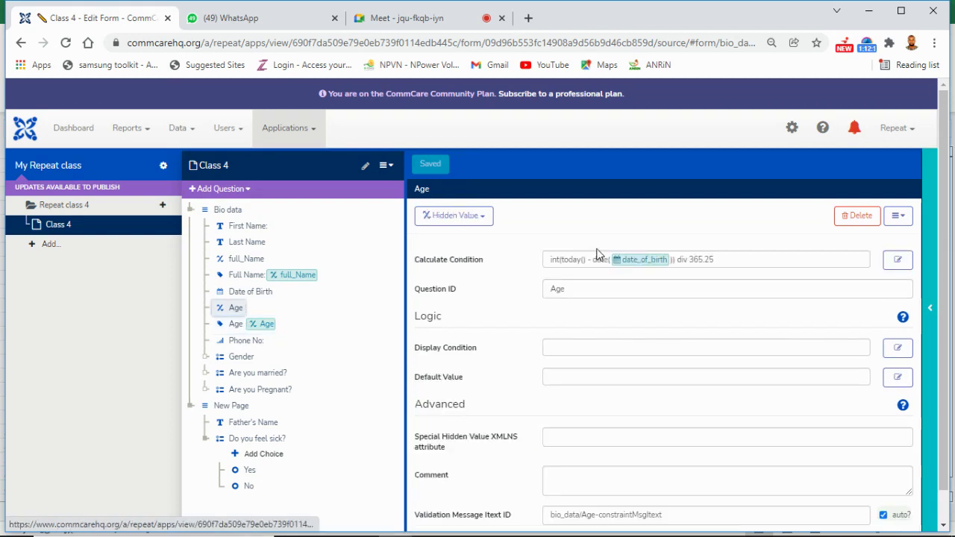
Step: Replace the 365.25 divisor in Age's calculate condition with 30.4 to give months
click(724, 259)
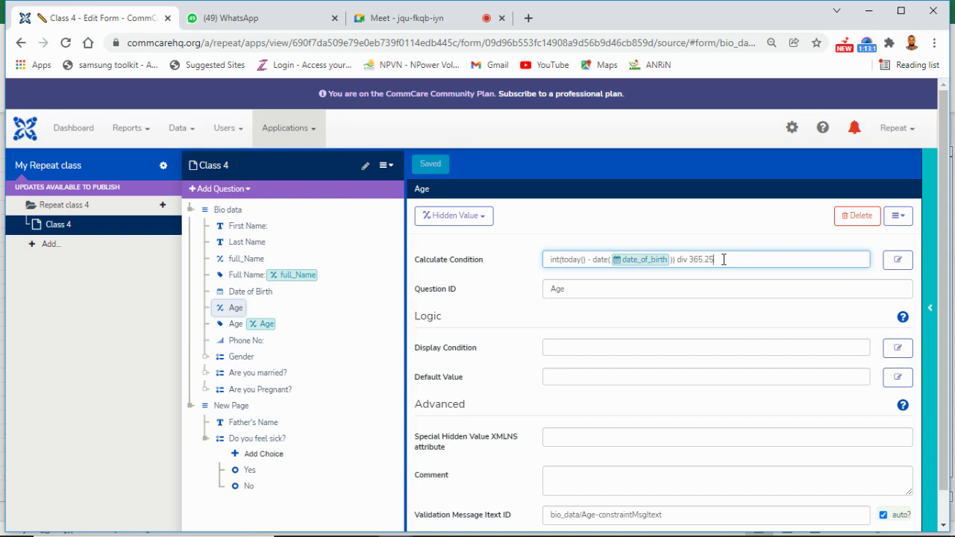
key(BackSpace)
key(BackSpace)
key(BackSpace)
key(BackSpace)
key(BackSpace)
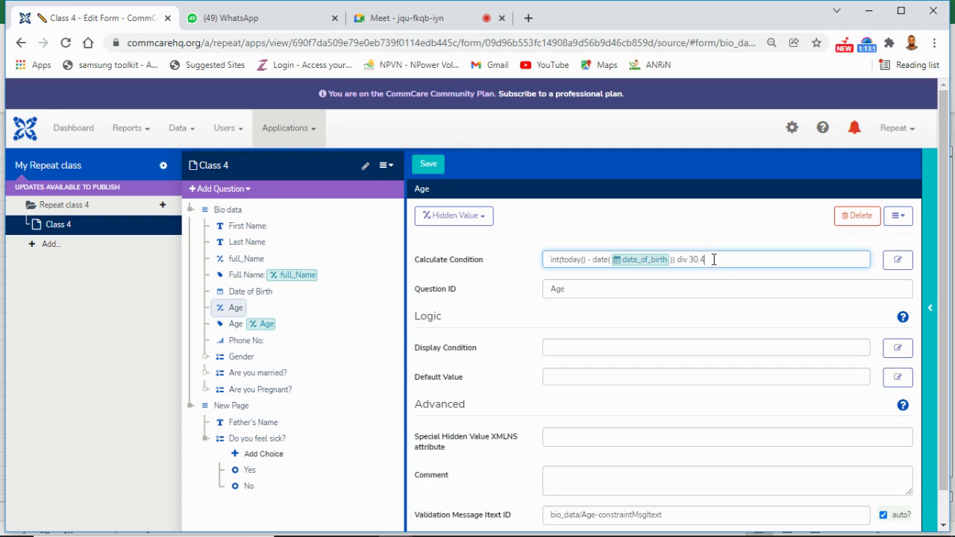
Step: Change Age's divisor from 30.4 to 7 to give weeks, and save the form
key(BackSpace)
key(BackSpace)
key(BackSpace)
key(BackSpace)
text(7)
click(430, 165)
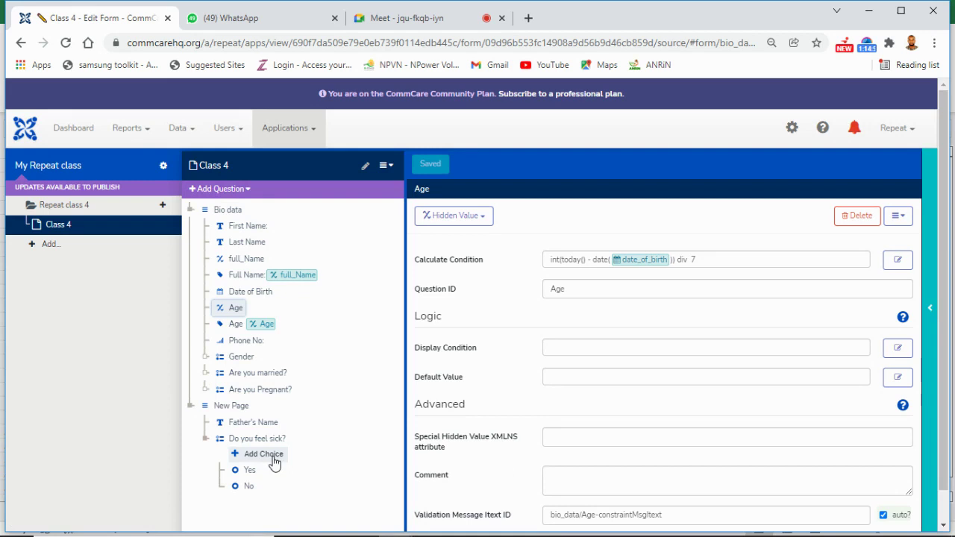
Step: Add a 'No. of children' integer question inside New Page, just before Do you feel sick?
click(207, 441)
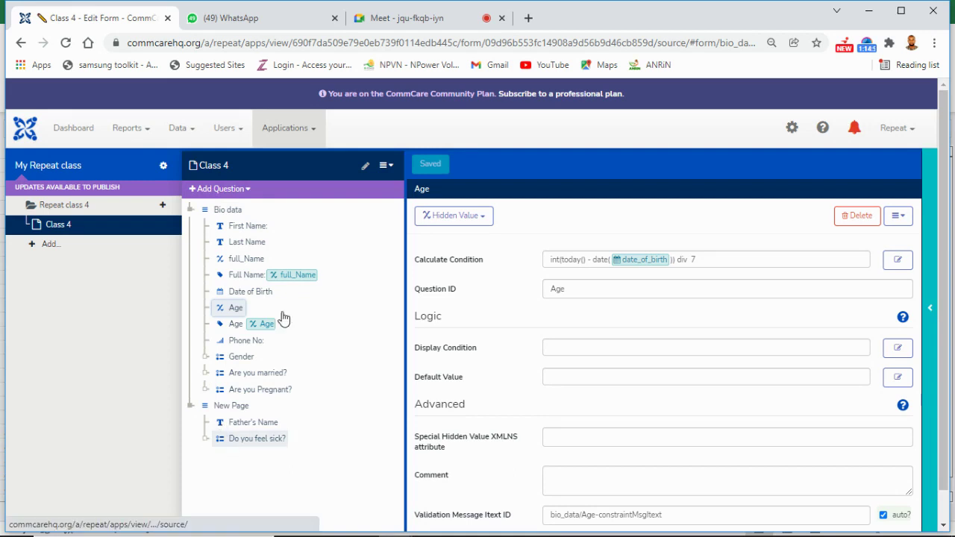
click(249, 192)
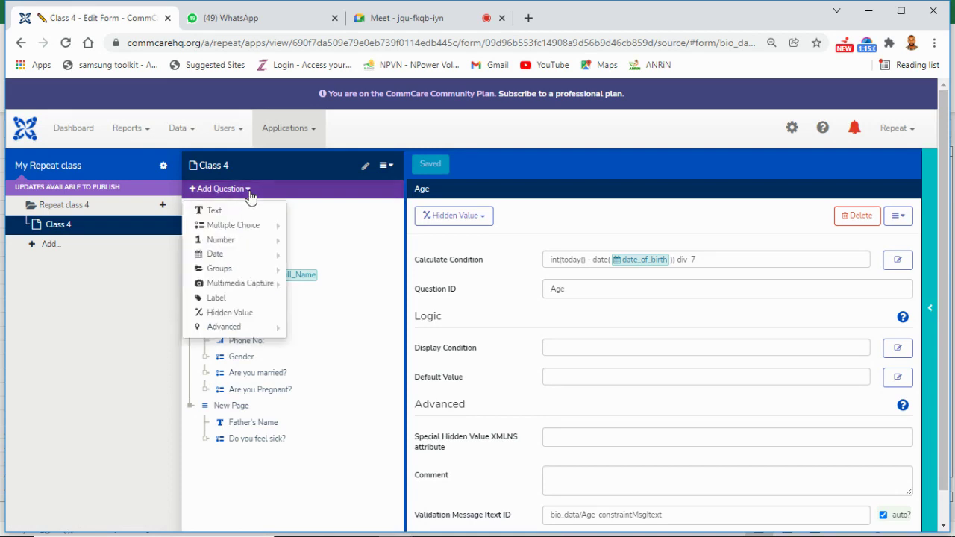
mouse_move(267, 270)
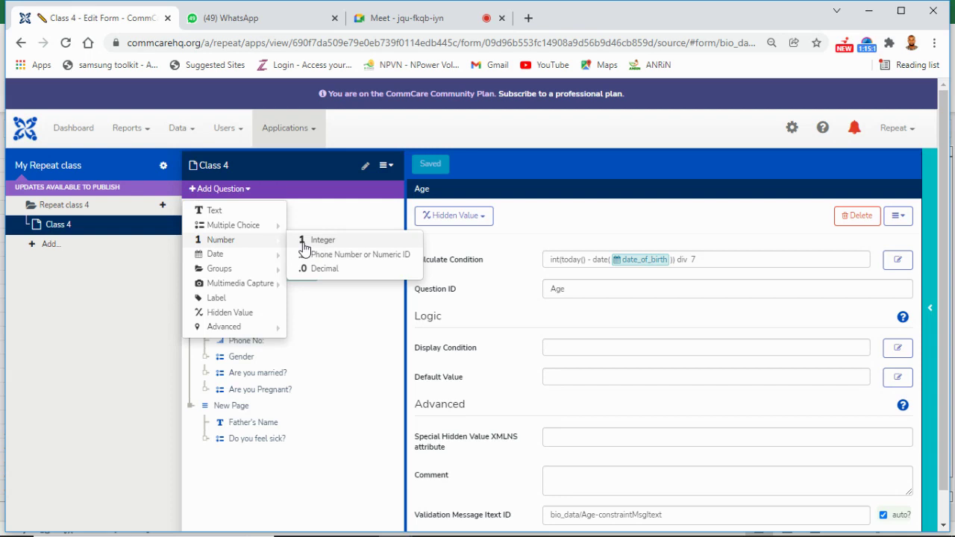
click(304, 248)
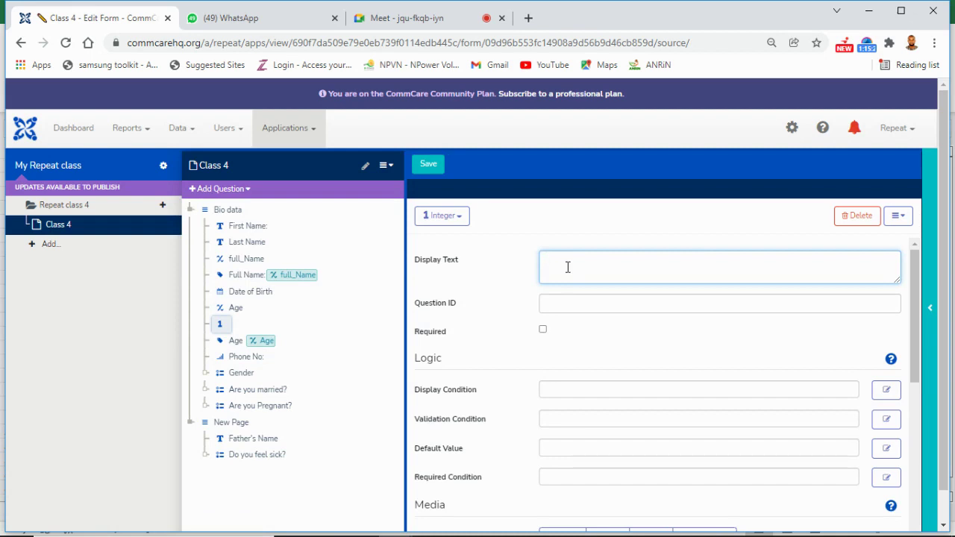
text(No. o)
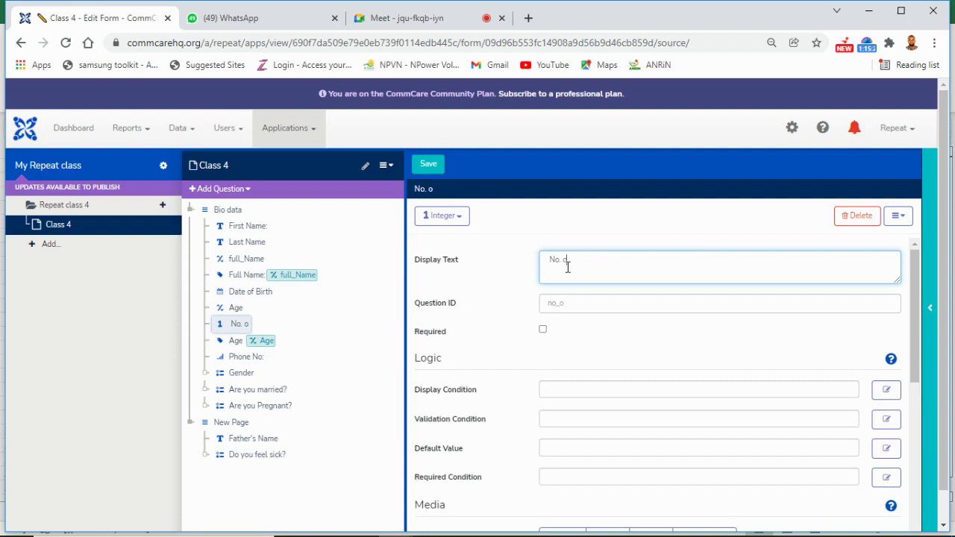
text(f children)
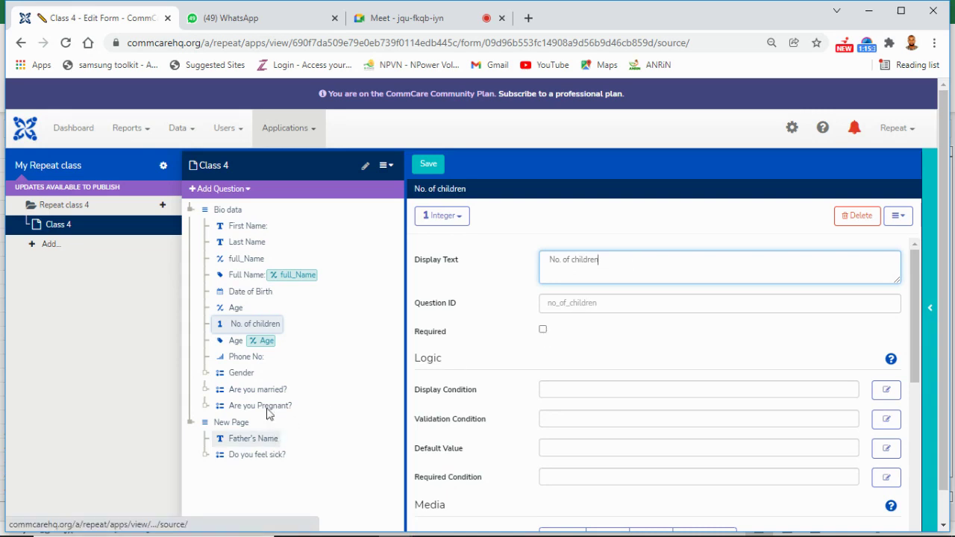
drag(221, 331, 250, 469)
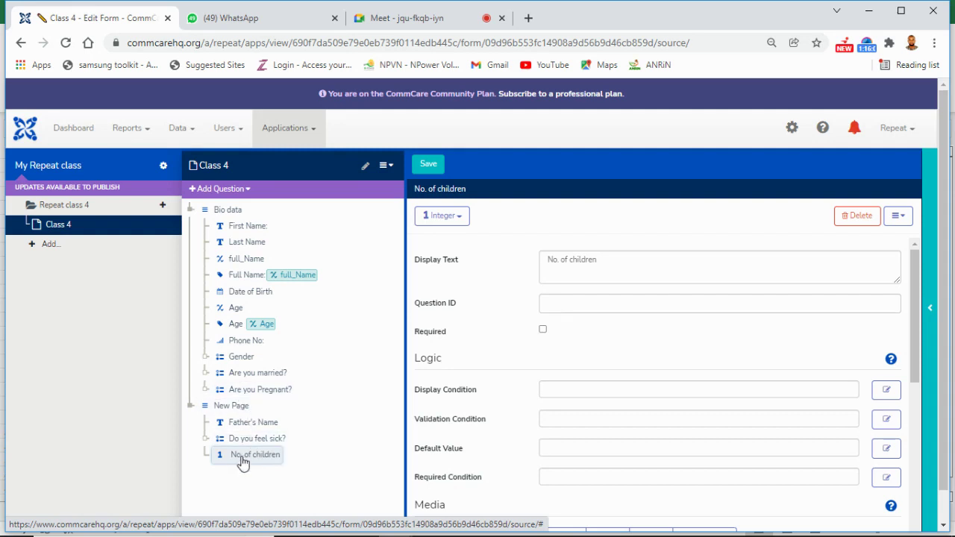
drag(244, 459, 266, 441)
Step: Add a hidden value under No. of children and begin its calculation with 'if('
click(250, 191)
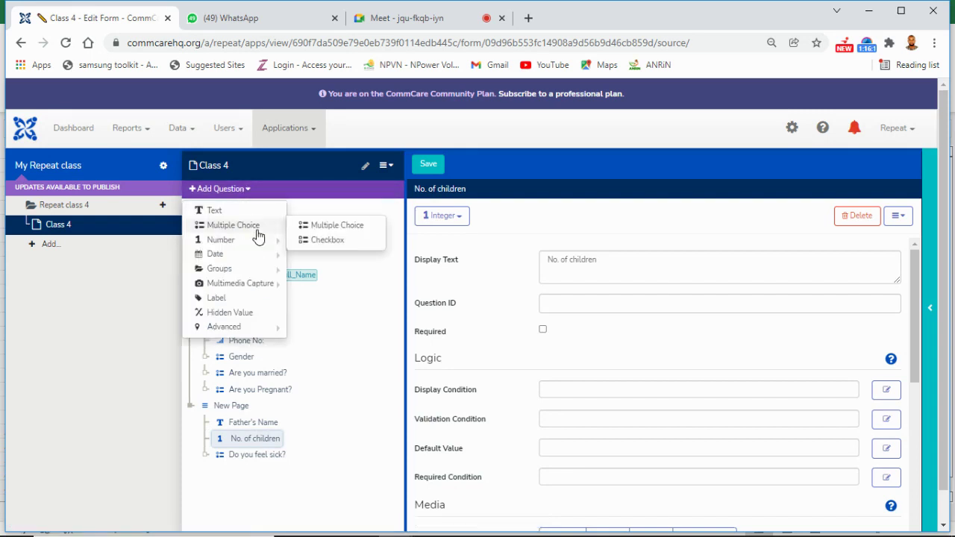
mouse_move(269, 271)
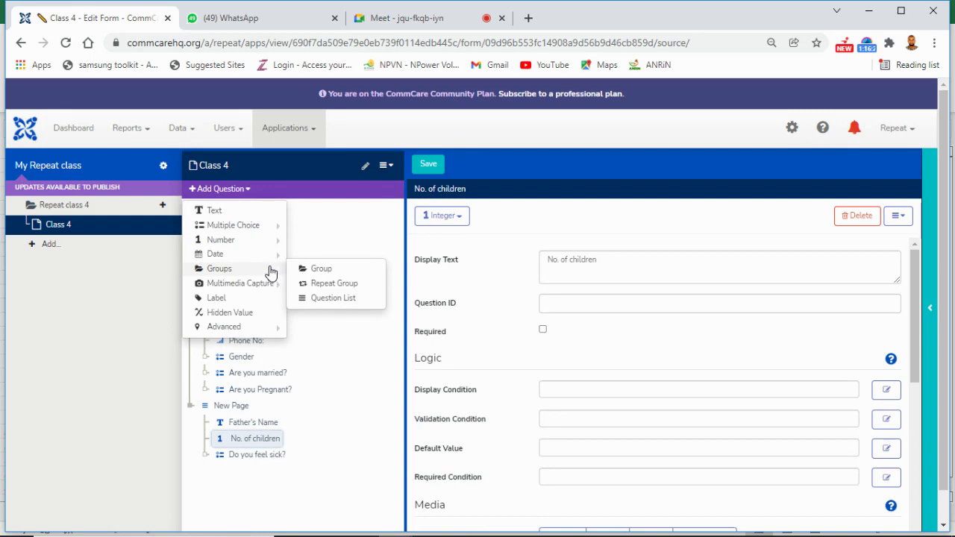
click(271, 319)
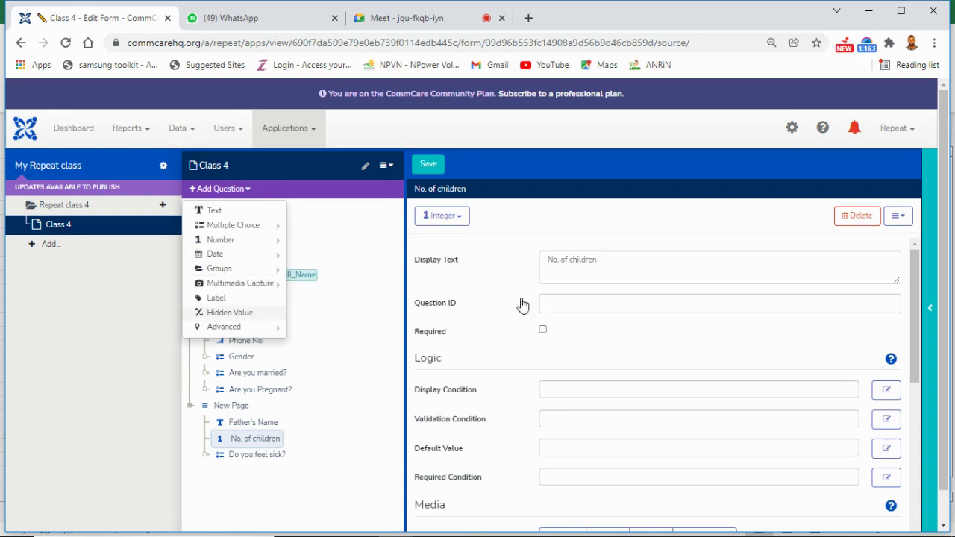
click(711, 258)
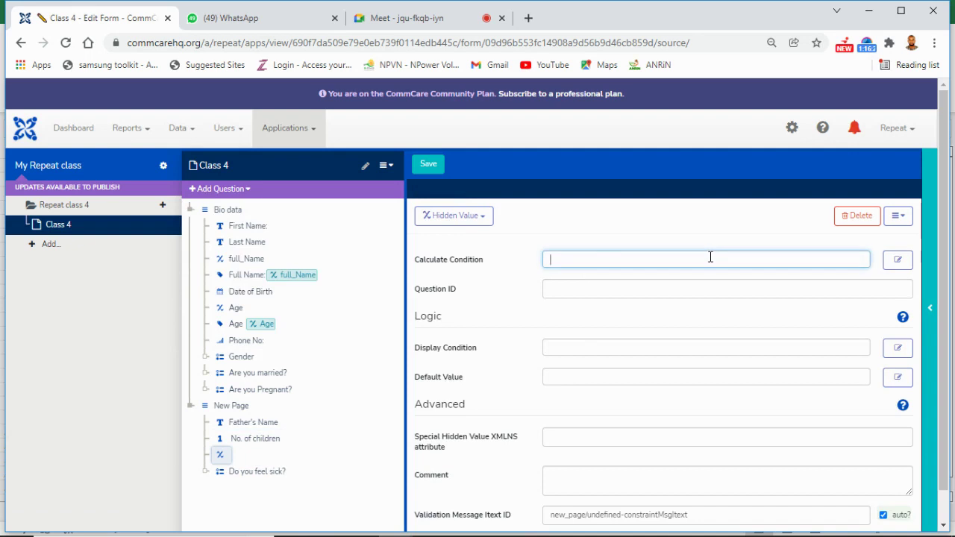
text(if()
mouse_move(278, 477)
mouse_down()
mouse_move(254, 476)
mouse_move(245, 450)
mouse_up()
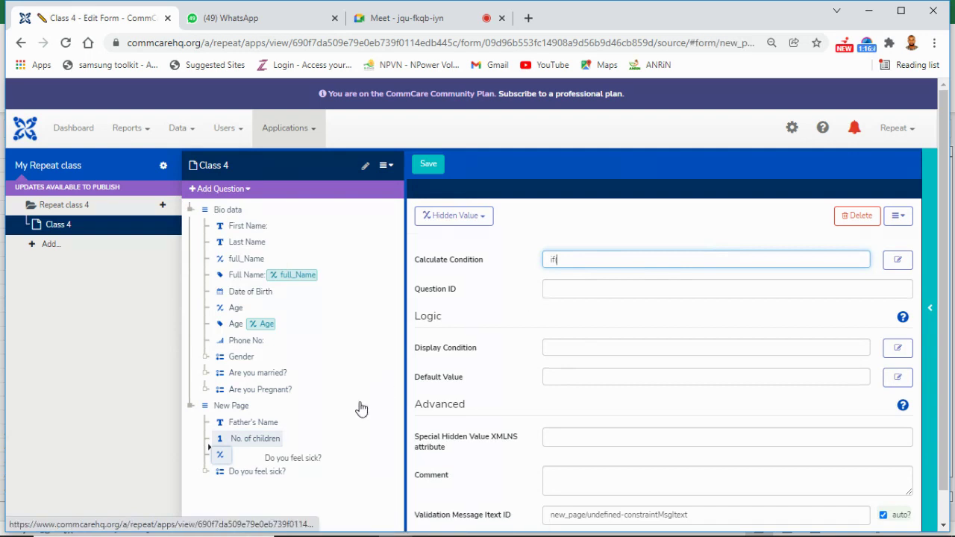
click(294, 440)
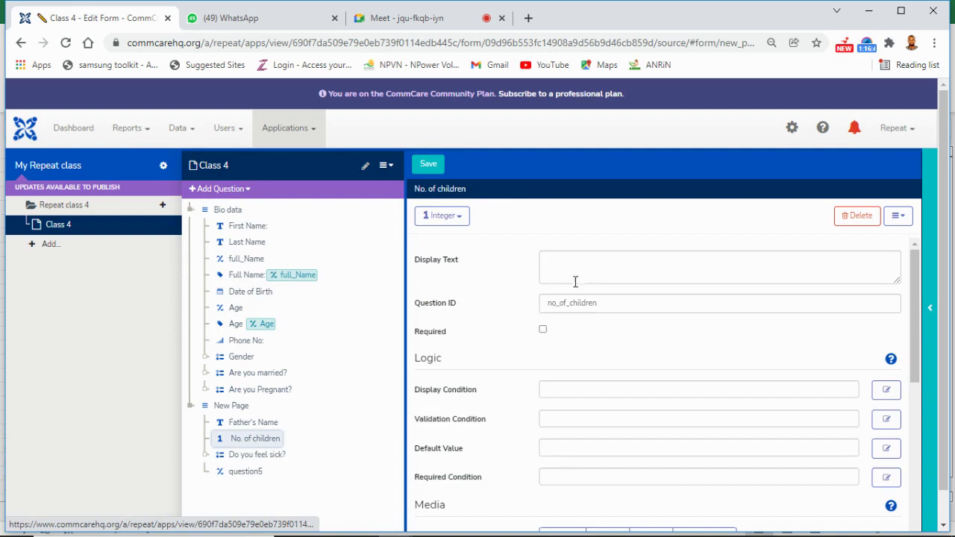
click(546, 263)
click(246, 472)
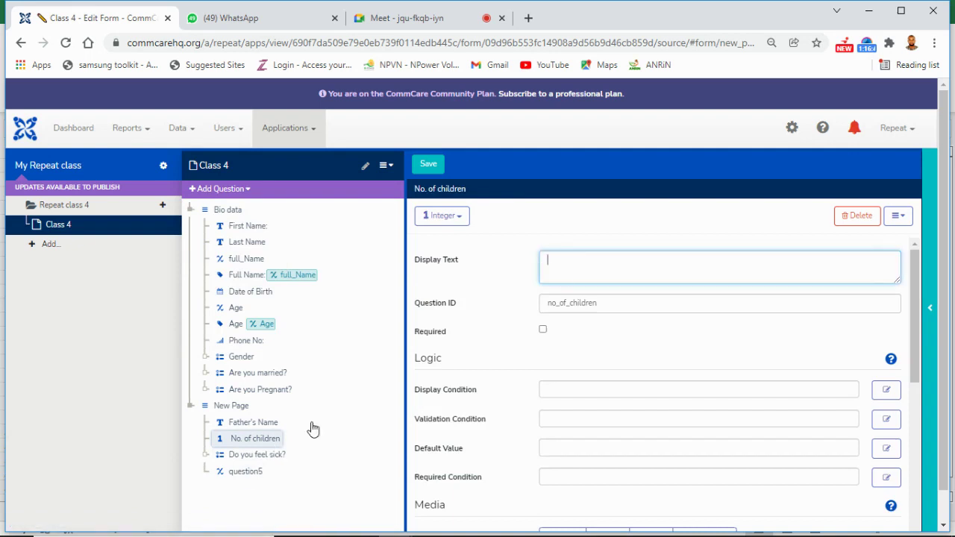
click(576, 259)
text(if()
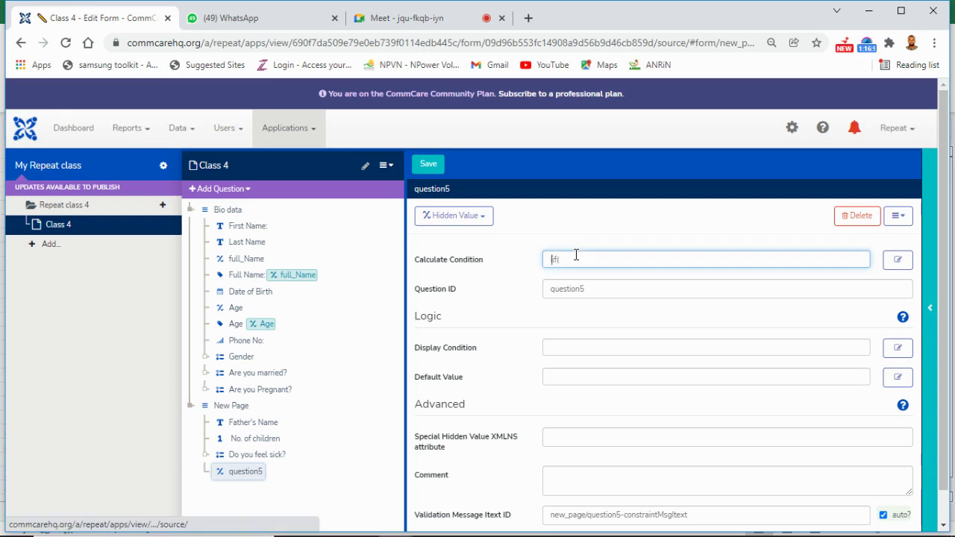
text(if)
key(BackSpace)
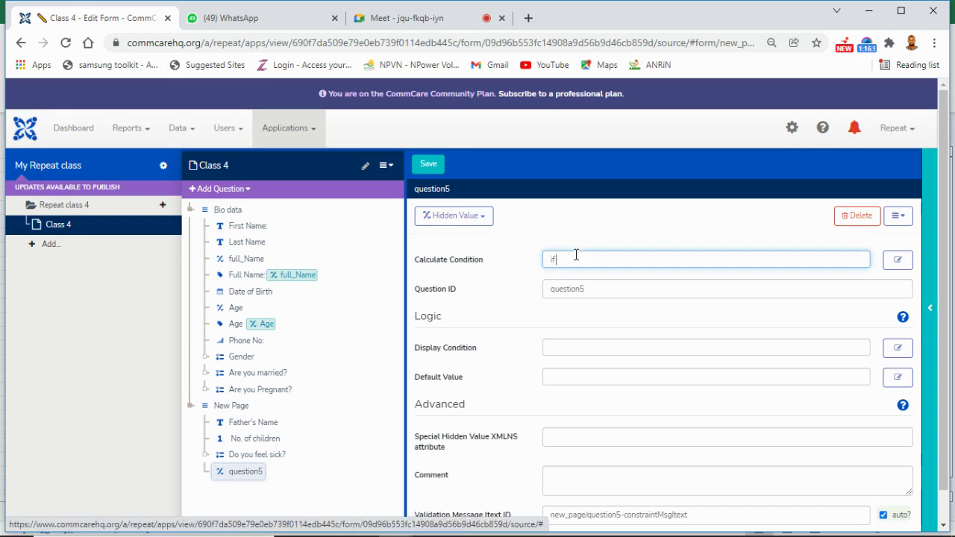
text(()
key(BackSpace)
key(BackSpace)
text(()
key(BackSpace)
key(BackSpace)
text(()
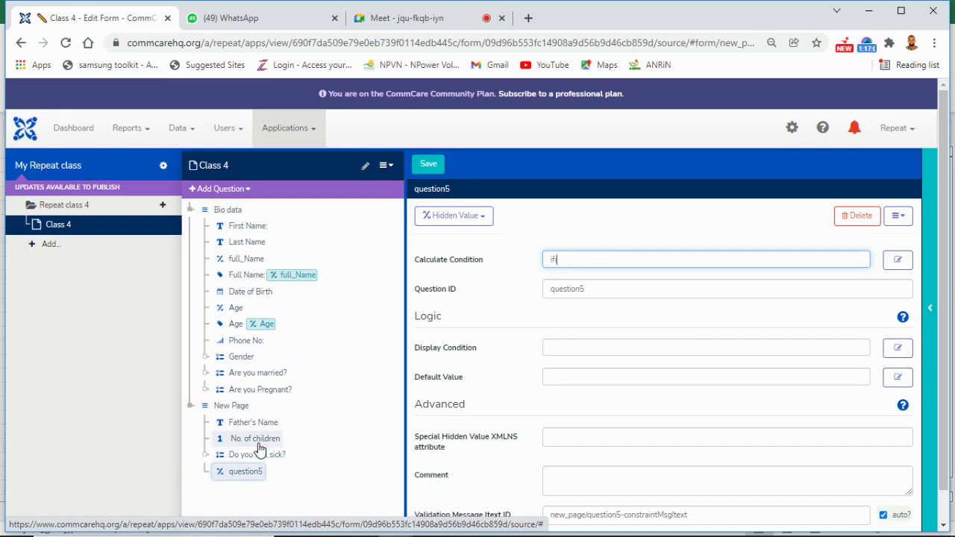
Step: Insert the no_of_children reference into the formula, followed by '> 4 and'
drag(259, 448, 584, 252)
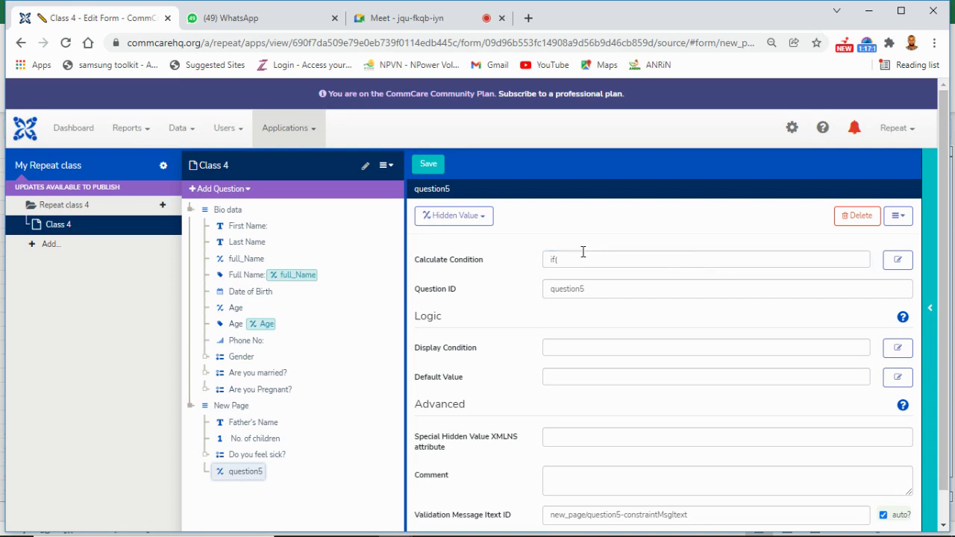
click(583, 252)
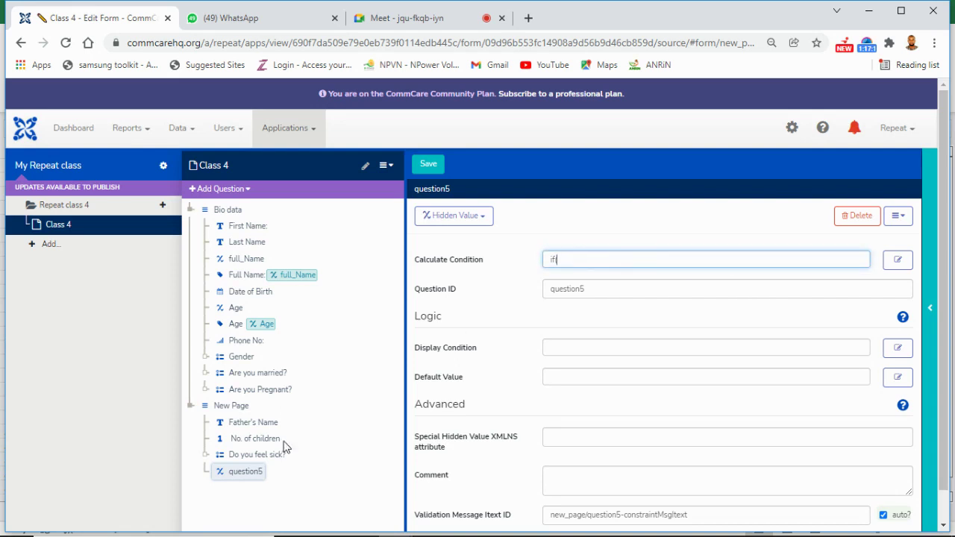
drag(258, 448, 201, 446)
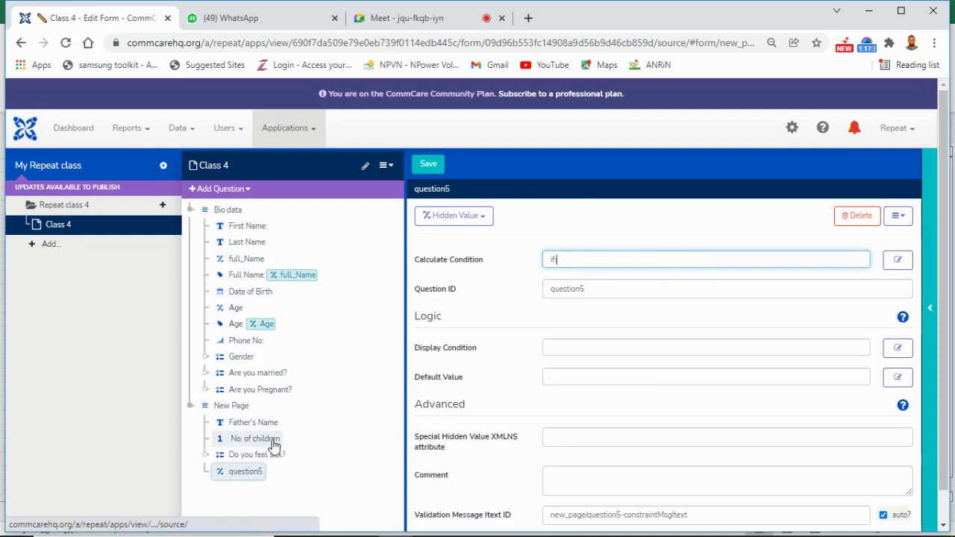
click(254, 440)
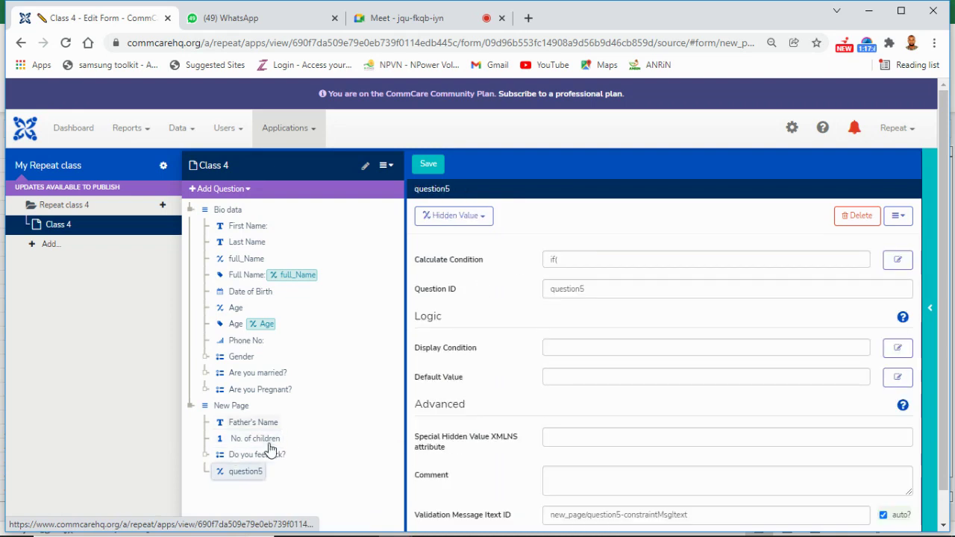
drag(270, 444, 573, 262)
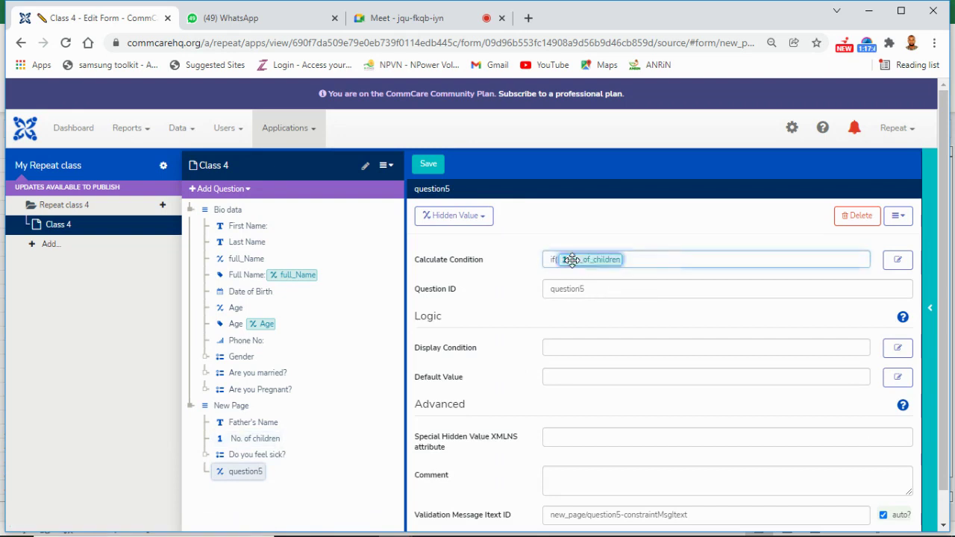
click(641, 259)
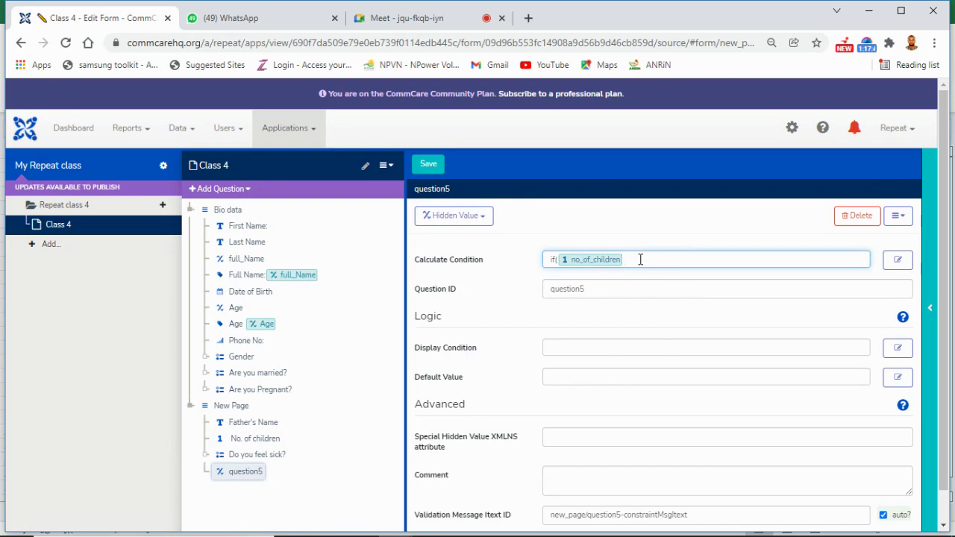
text(> 4 and)
Step: Complete the formula with do_you_feel_sick ='yes','Danger','Ok') and save the form
click(208, 455)
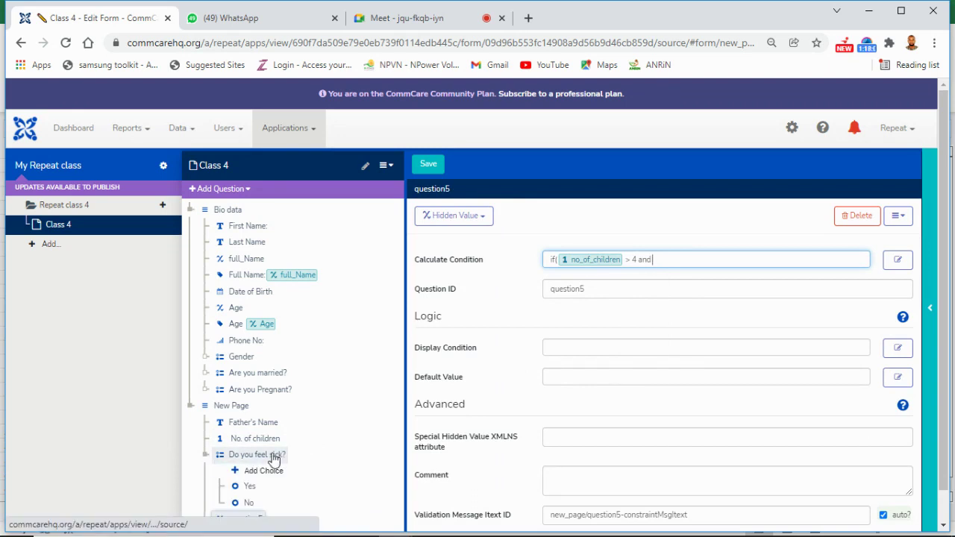
drag(272, 458, 679, 259)
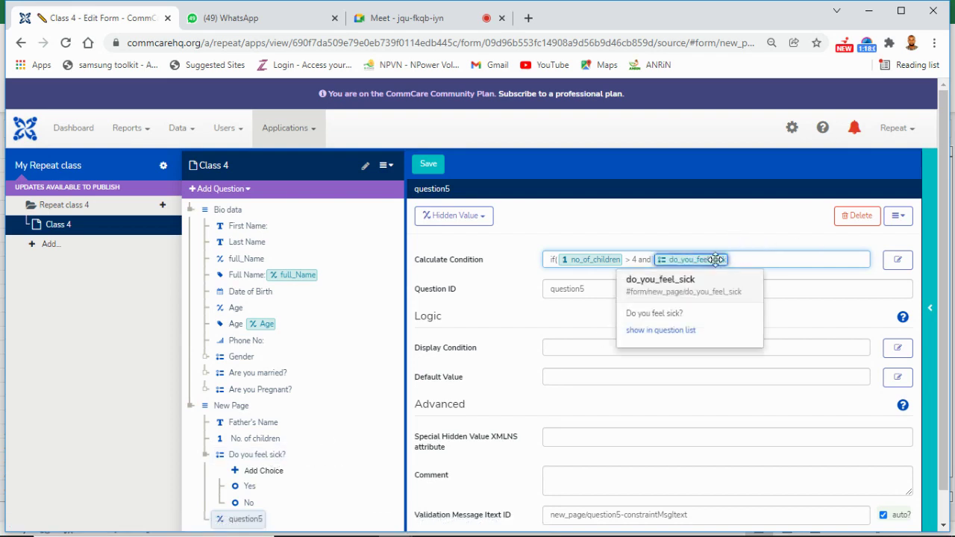
text(=)
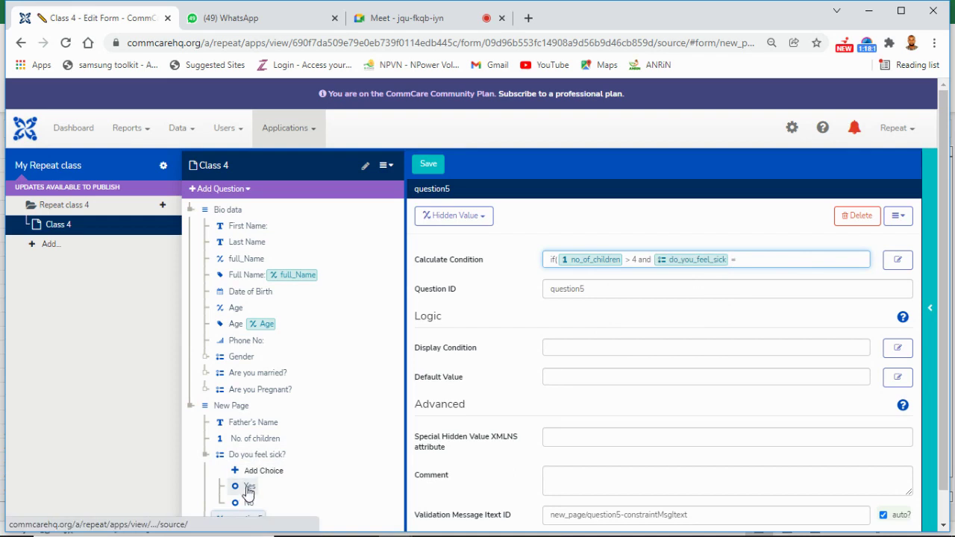
text('yes',')
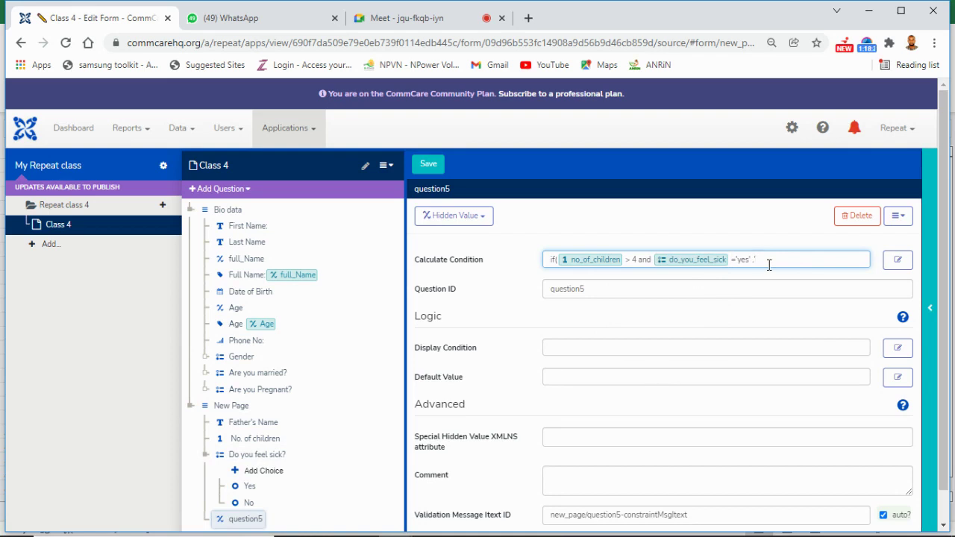
text(Danger)
text(,'Ok')
key(BackSpace)
text('))
mouse_move(603, 261)
click(429, 166)
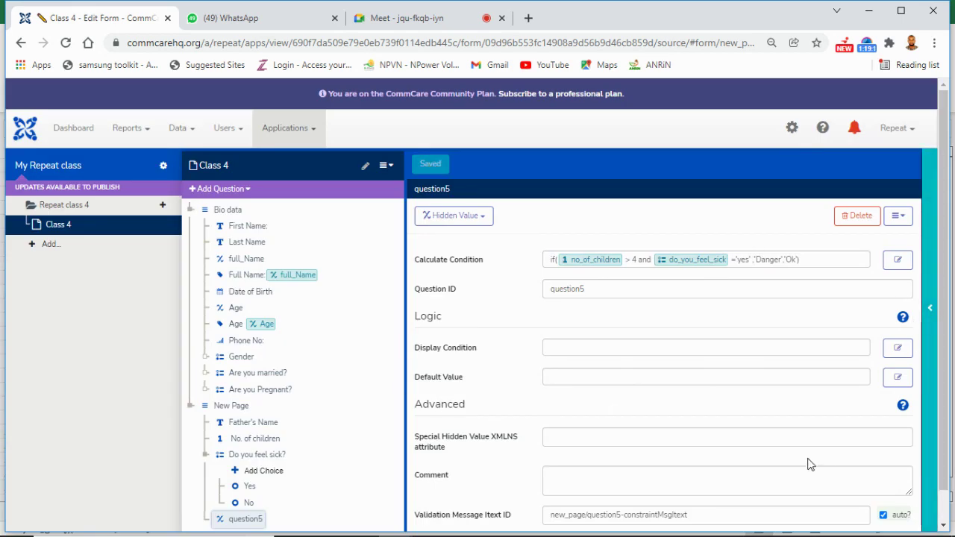
scroll(945, 500, down, 1)
scroll(945, 500, down, 2)
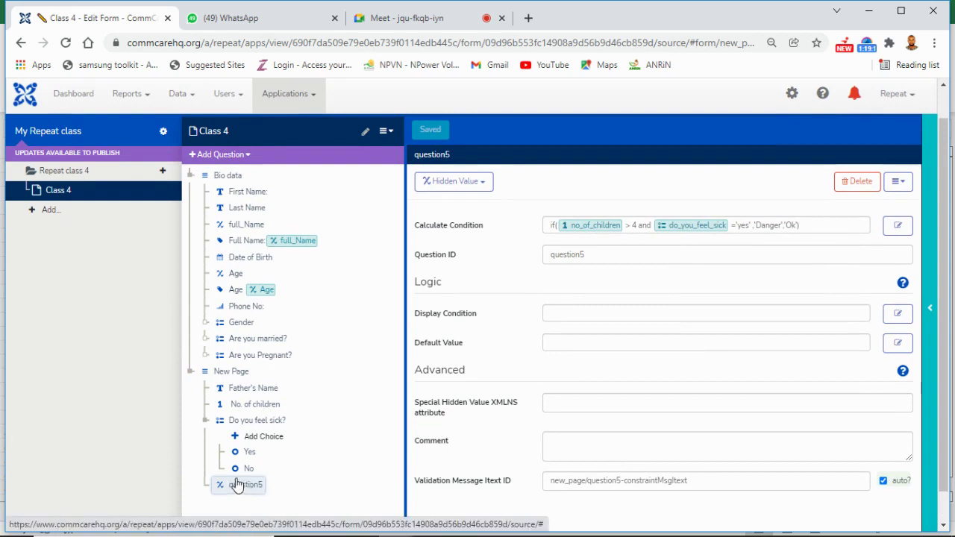
Step: Rename the hidden value's question ID from question5 to Condition
click(592, 256)
key(BackSpace)
key(BackSpace)
key(BackSpace)
key(BackSpace)
key(BackSpace)
key(BackSpace)
key(BackSpace)
key(BackSpace)
key(BackSpace)
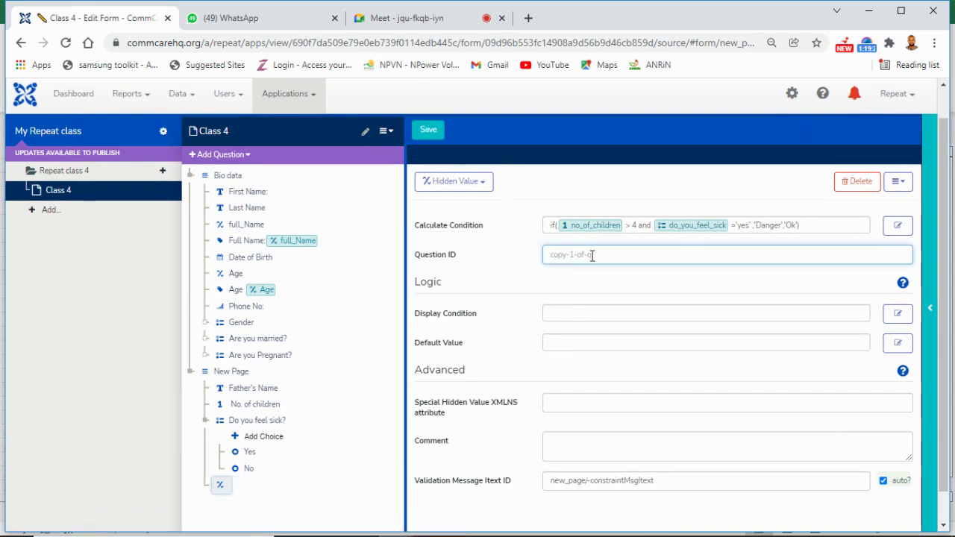
text(Condition)
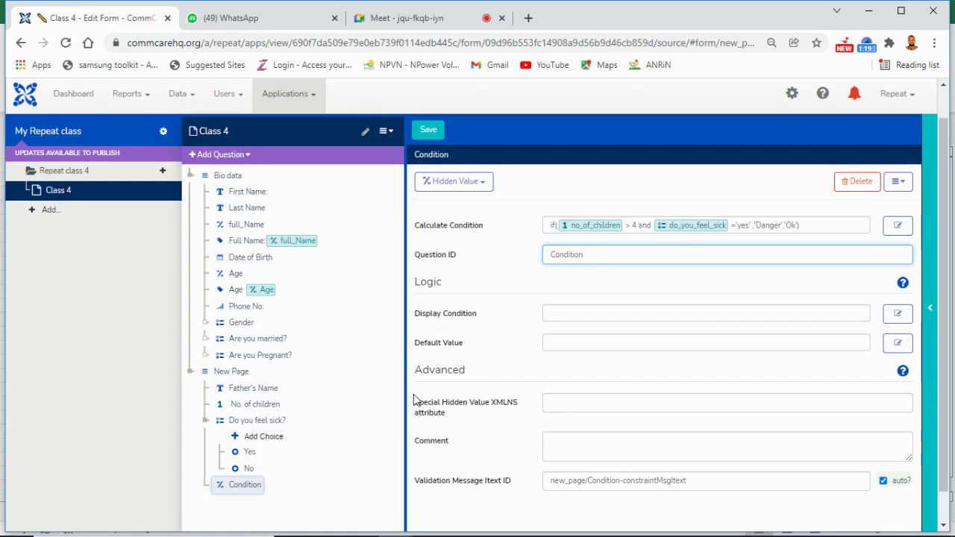
click(560, 196)
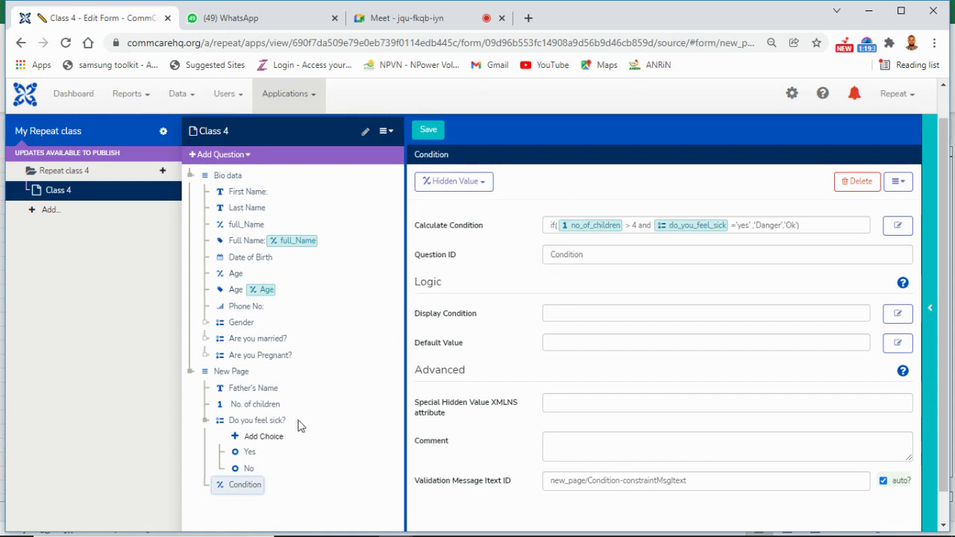
click(244, 157)
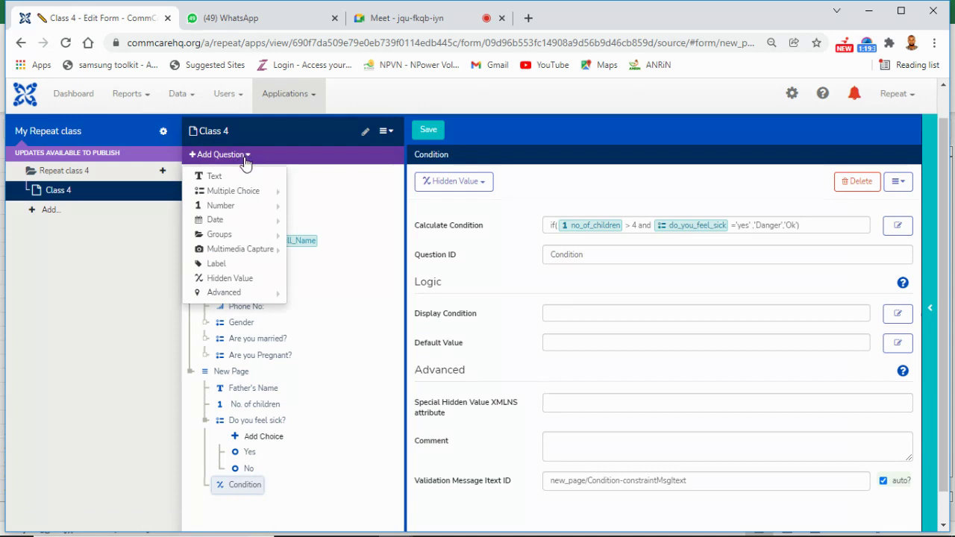
Step: Add a 'Patients condition:' label that displays the Condition value, and save
click(244, 266)
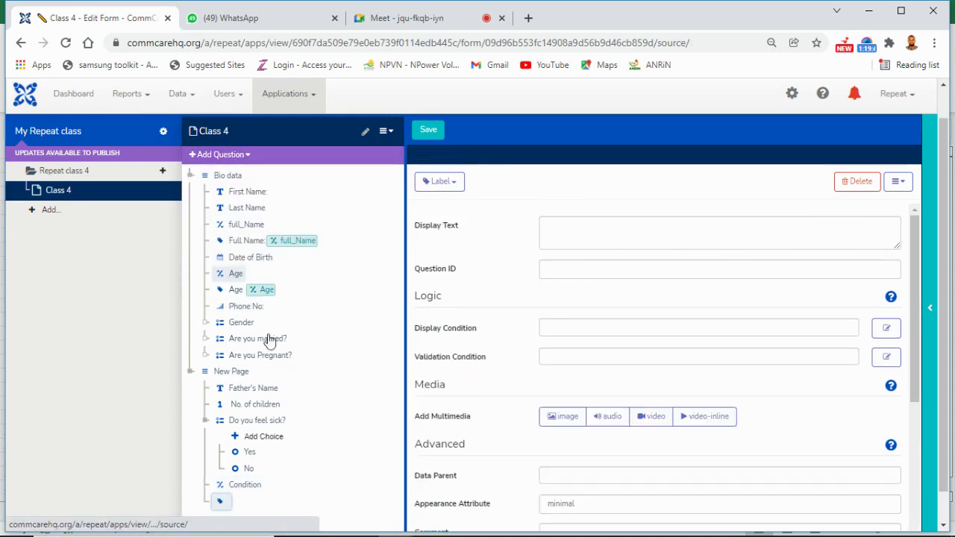
click(550, 223)
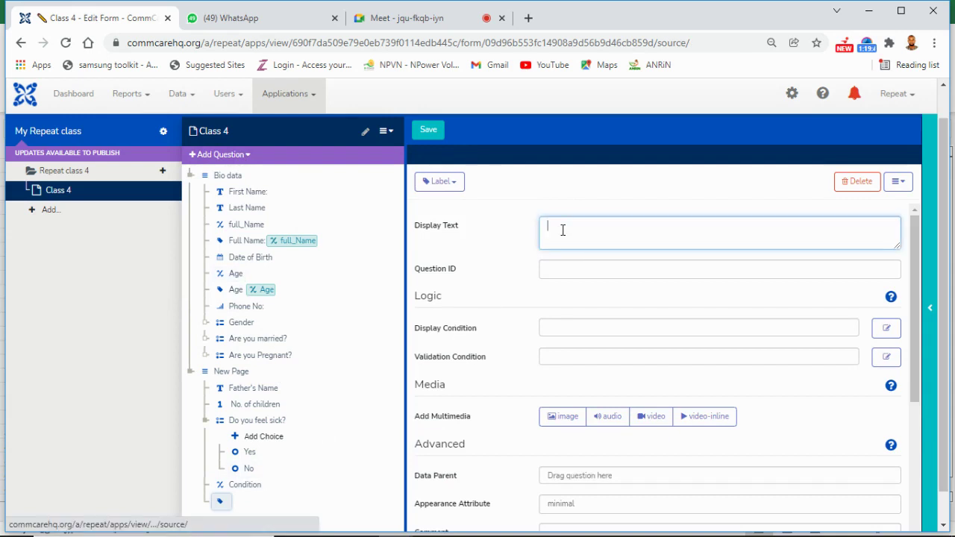
text(Pati)
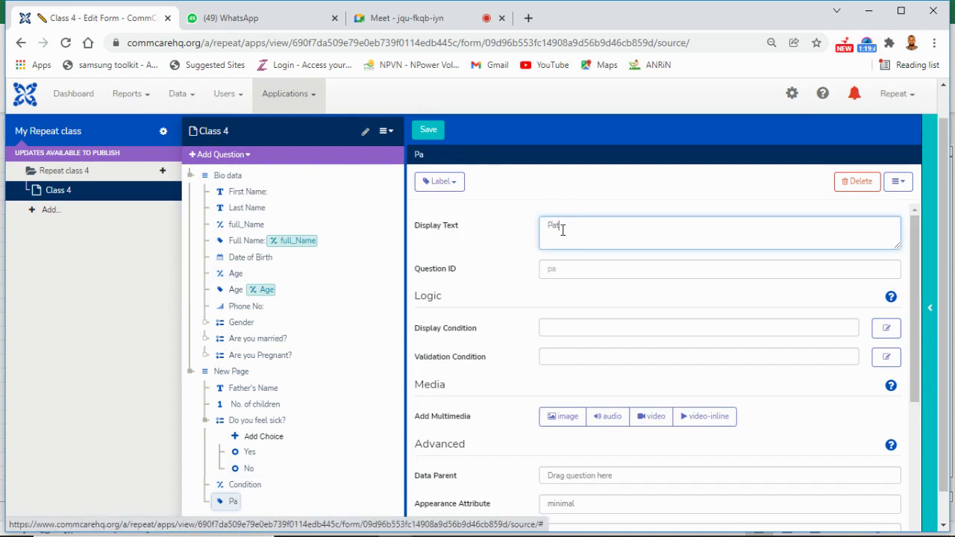
text(ents c)
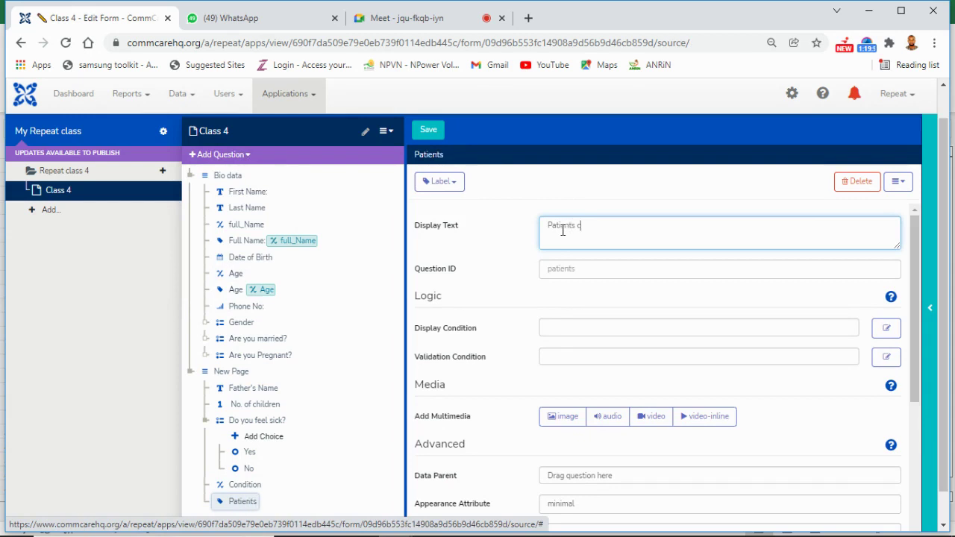
text(ondition)
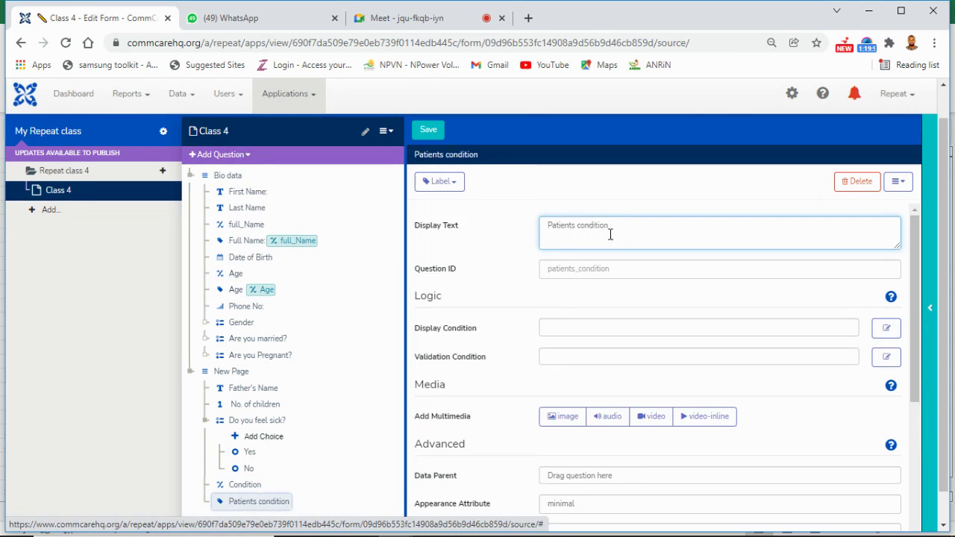
text(:)
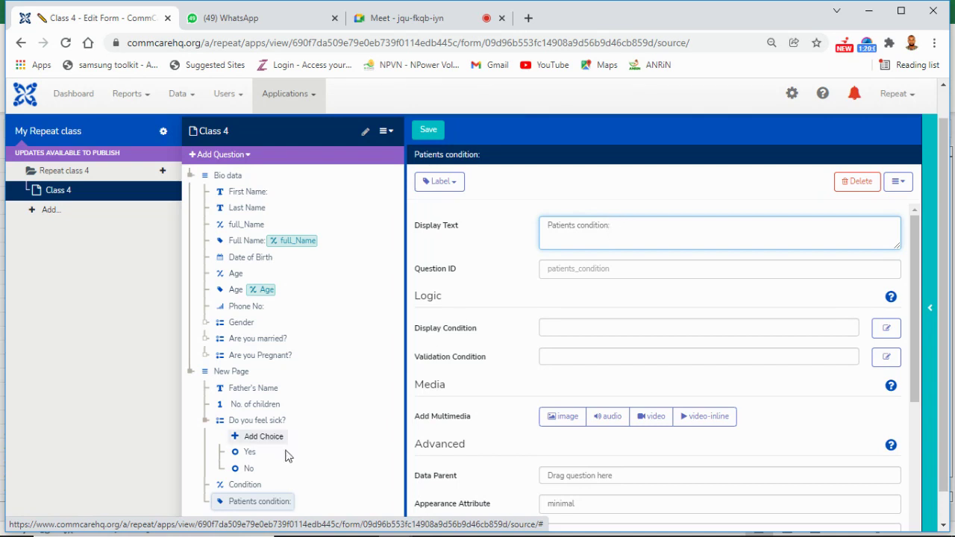
drag(254, 485, 645, 222)
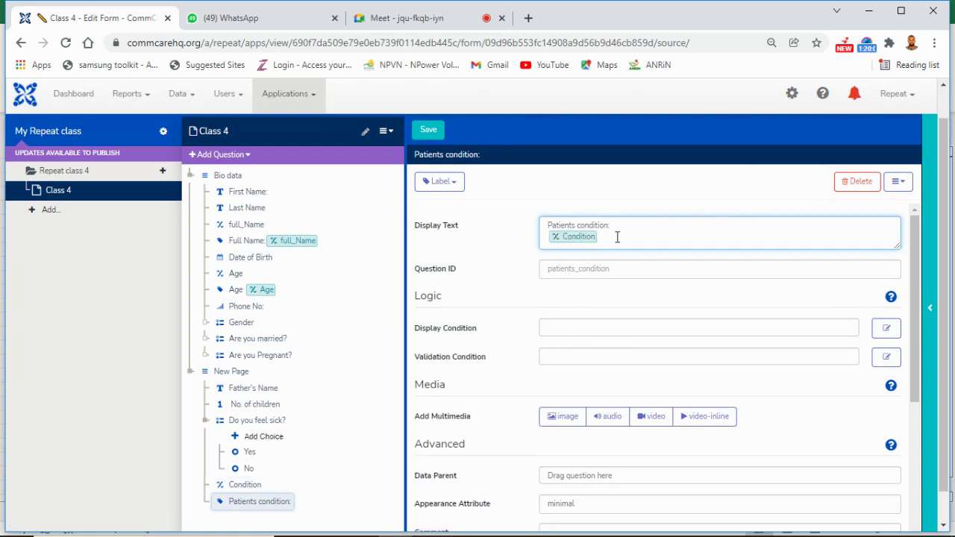
click(431, 132)
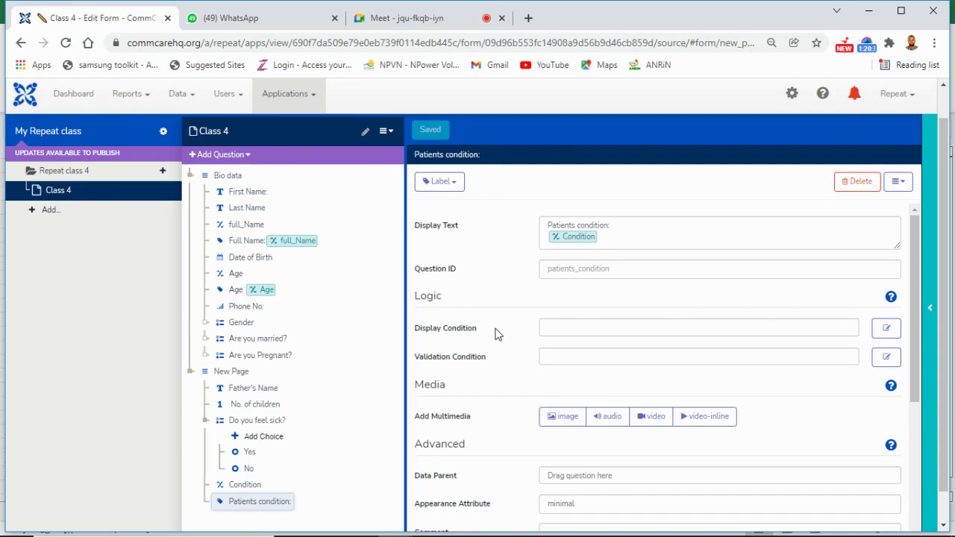
click(930, 316)
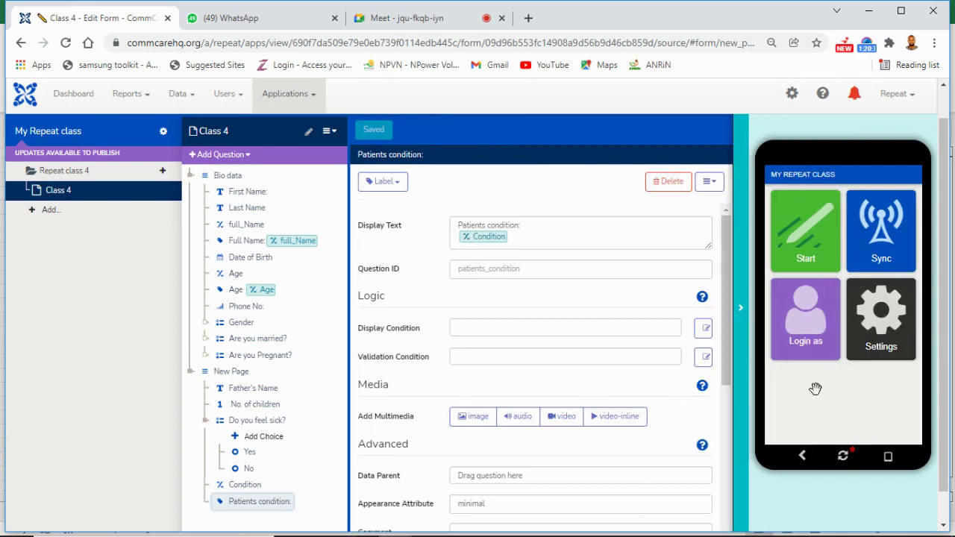
click(844, 455)
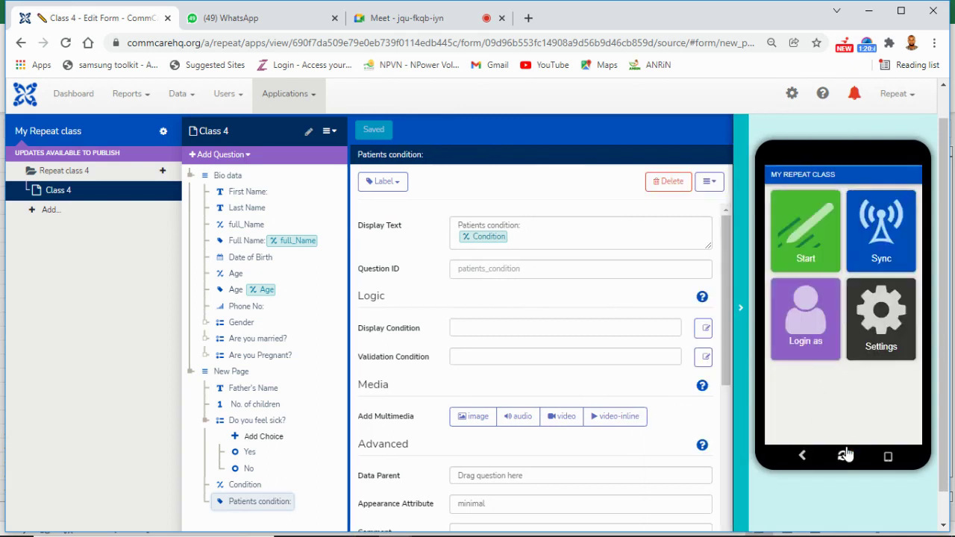
click(800, 255)
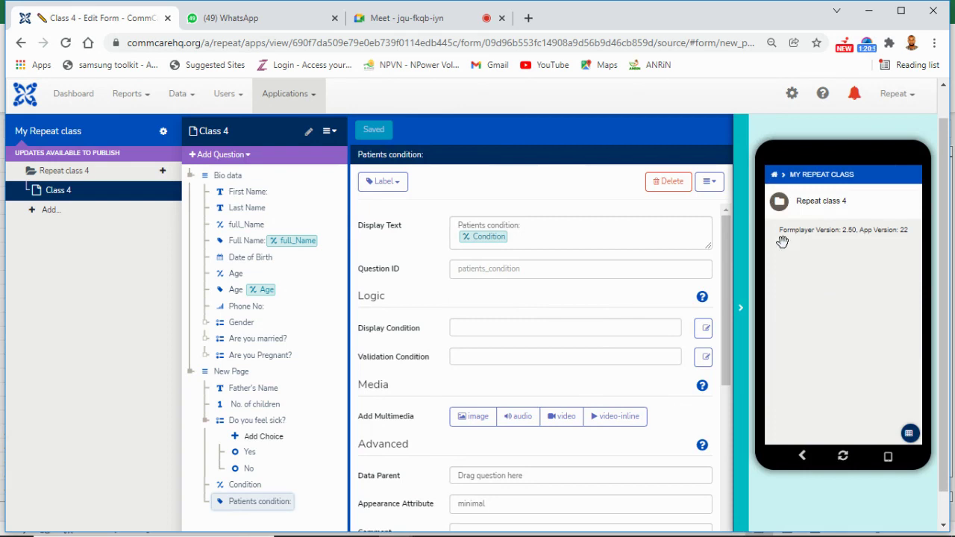
click(741, 331)
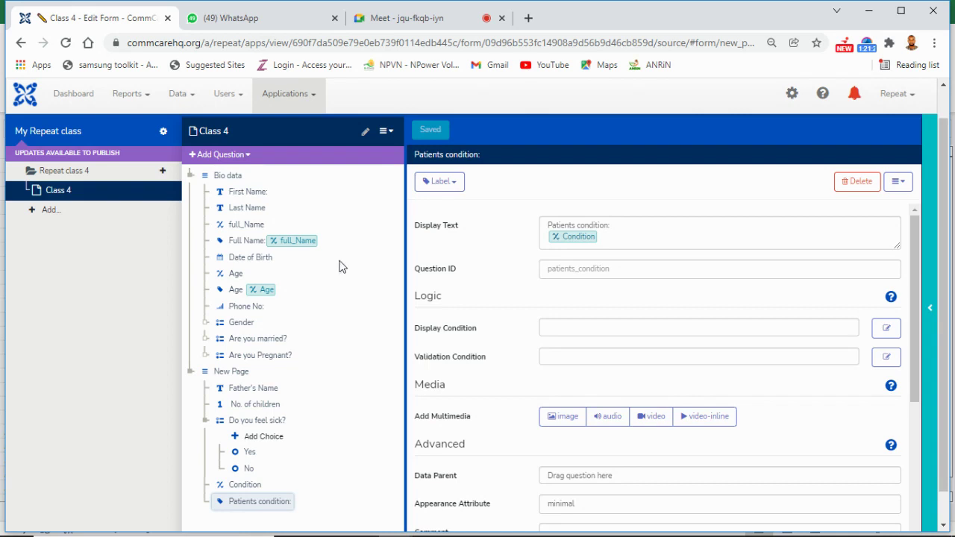
Step: Collapse New Page and add a hidden value right after Are you Pregnant?
click(191, 371)
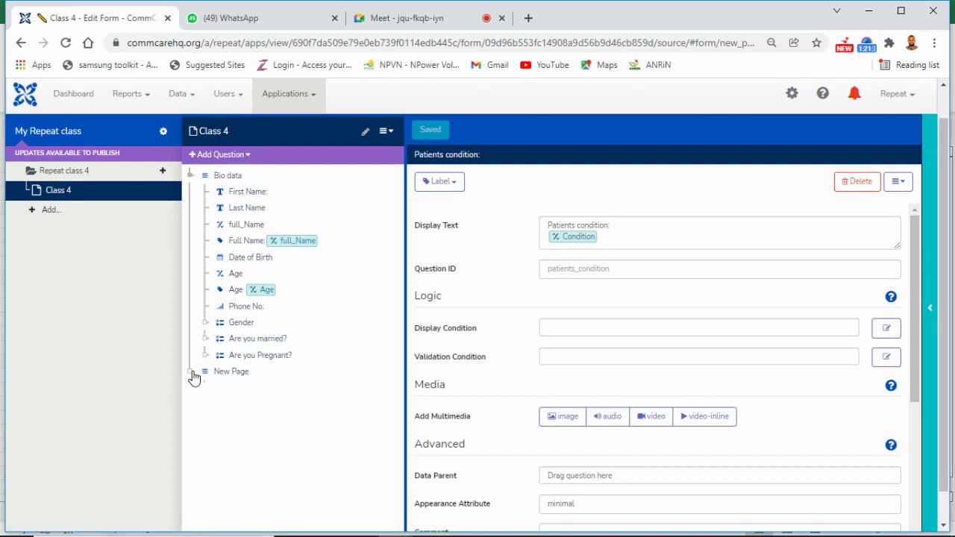
click(251, 359)
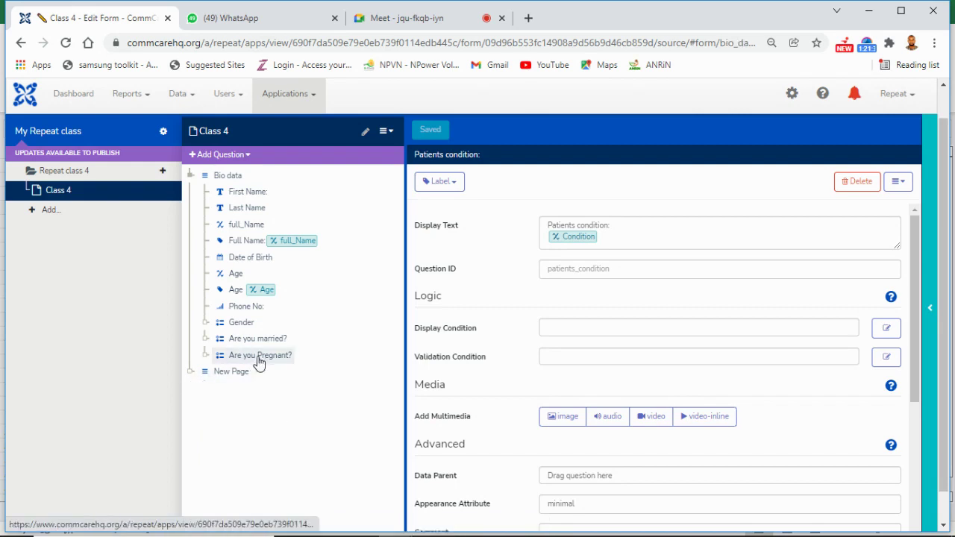
click(248, 157)
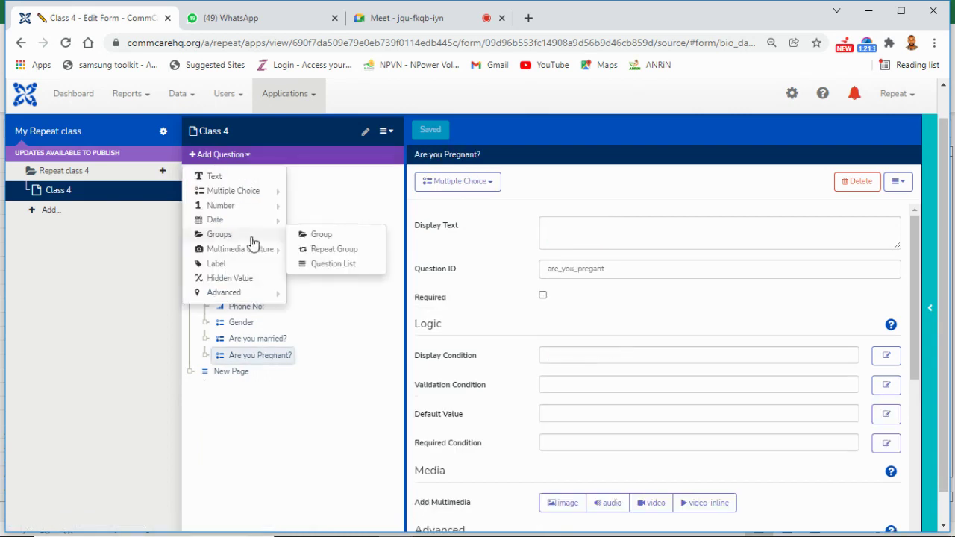
click(250, 281)
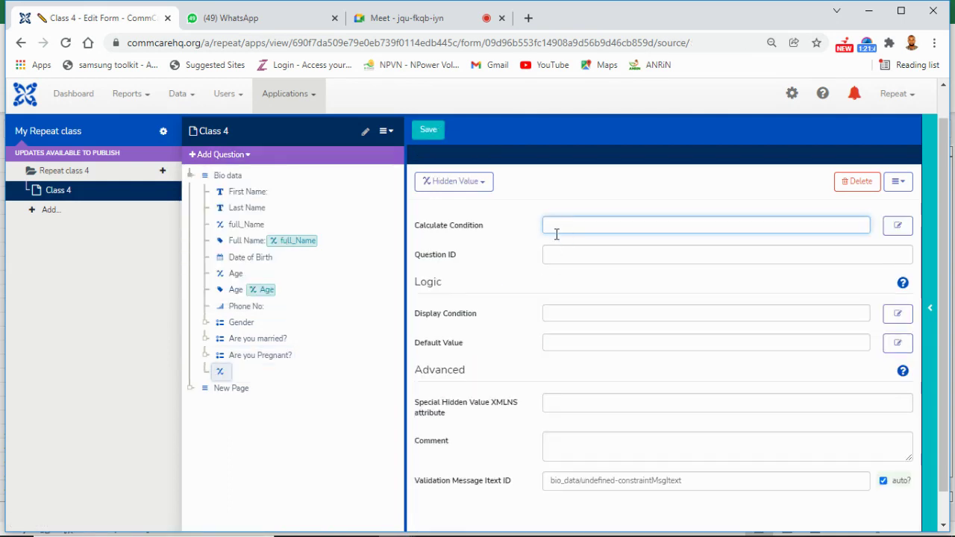
Step: Start the hidden value's calculation as 'if(are_you_pregant ='
text(if()
drag(282, 359, 568, 230)
key(shift+Left)
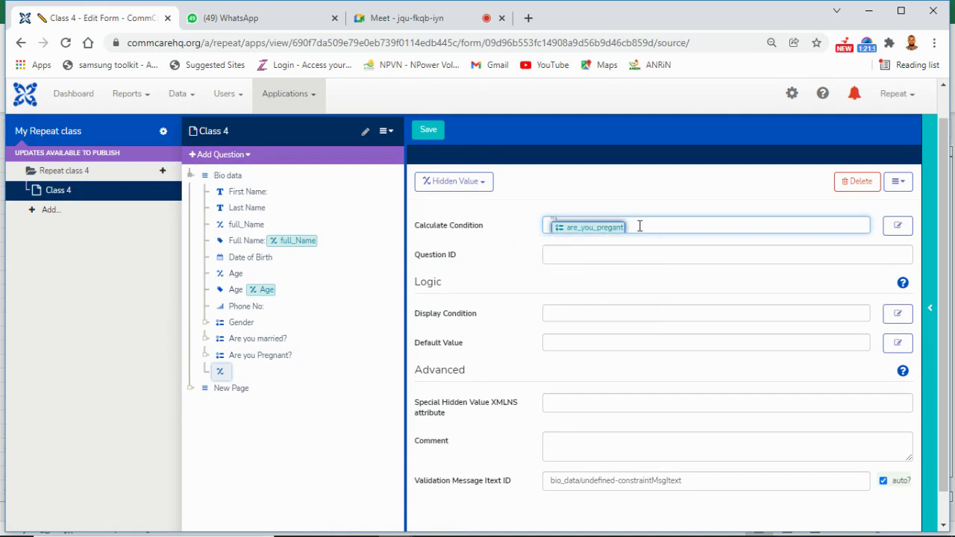
key(BackSpace)
text(if()
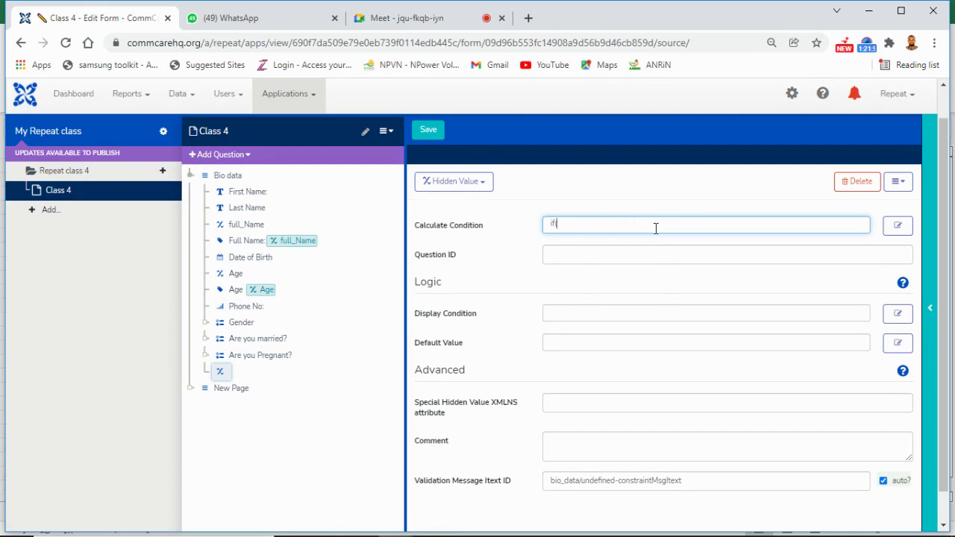
drag(262, 355, 562, 222)
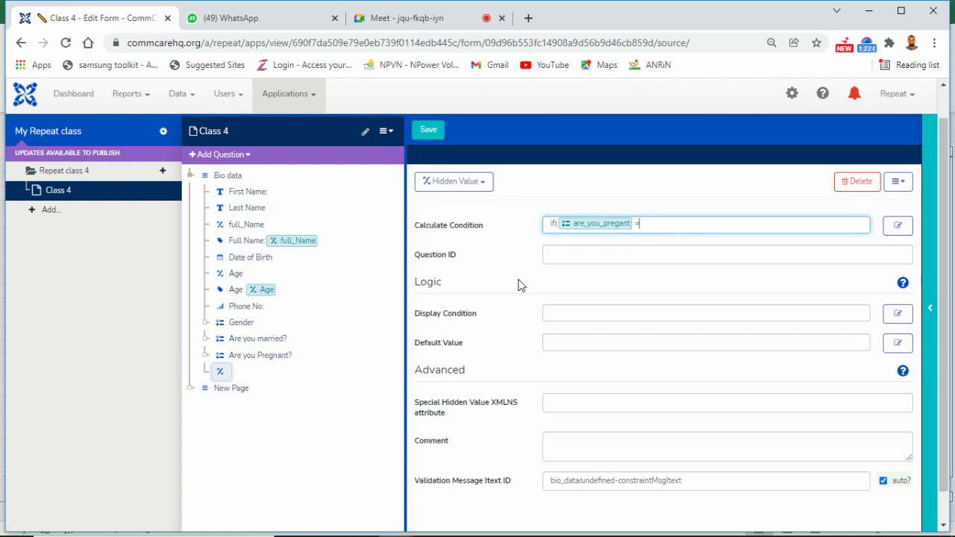
Step: Extend the condition to compare the pregnancy answer with 'yes' and check Age > 40
click(206, 357)
drag(244, 389, 642, 225)
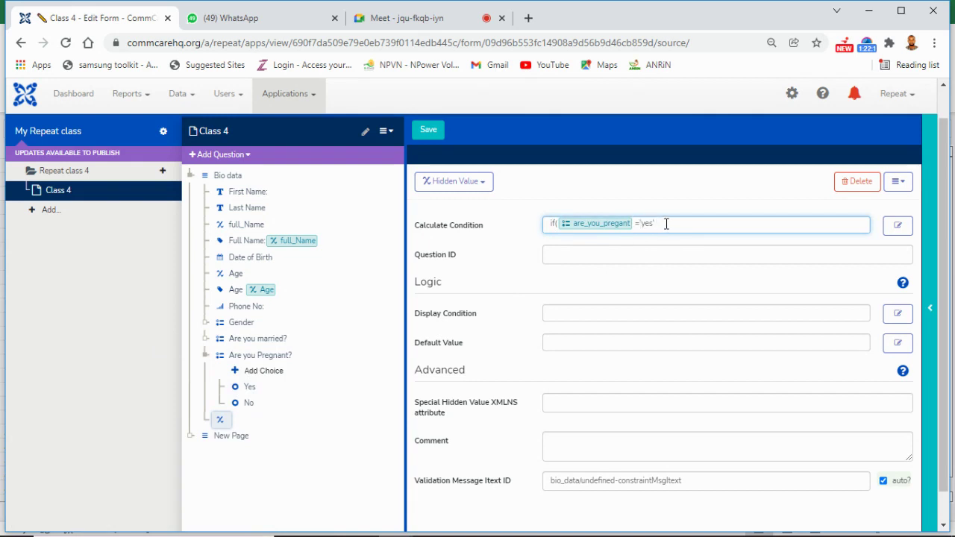
text(and)
key(BackSpace)
key(BackSpace)
text(nd)
drag(241, 281, 680, 219)
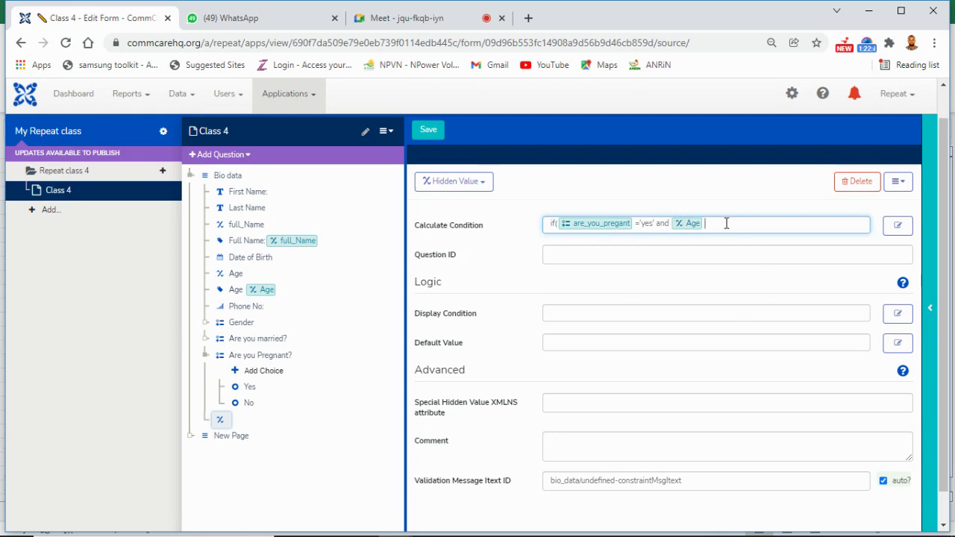
text(>)
text( 40)
text(,)
Step: Finish the formula with outcomes 'High_Risk' and 'Low_Risk', then save the form
text(The)
text(ck)
text(u)
text(p)
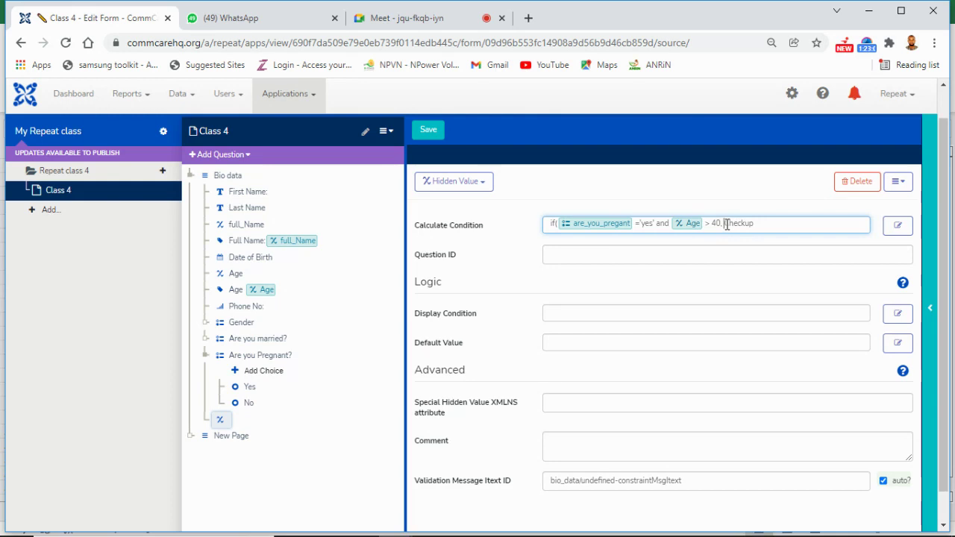
click(727, 224)
text(')
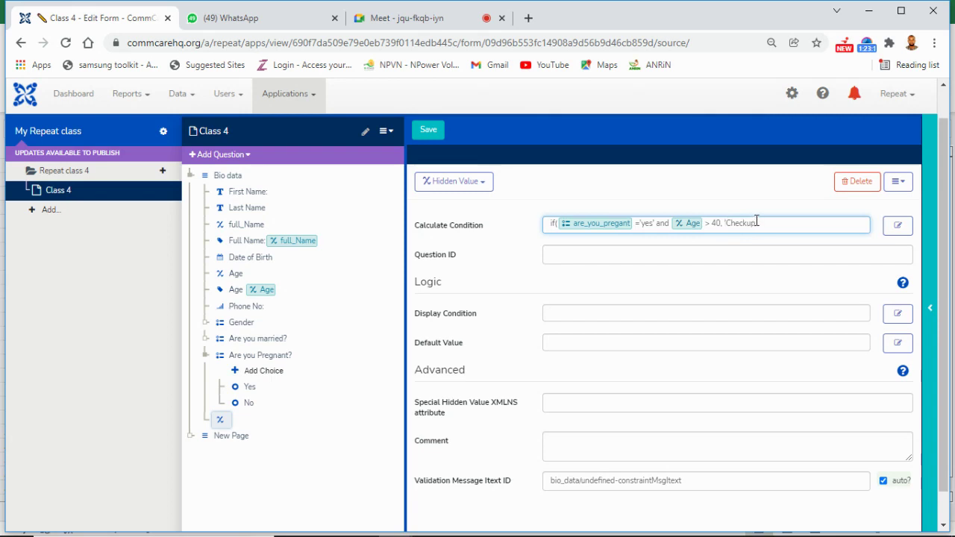
click(757, 223)
text(',)
key(BackSpace)
key(BackSpace)
key(BackSpace)
key(BackSpace)
key(BackSpace)
key(BackSpace)
key(BackSpace)
key(BackSpace)
text(Highr)
key(BackSpace)
text(, 'High_Risk','Low_Risk)
text('))
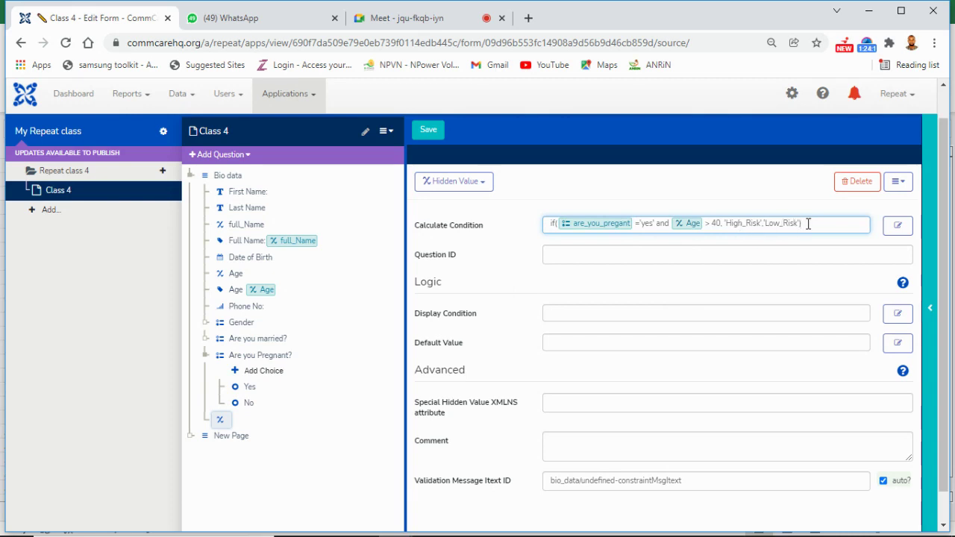
click(428, 132)
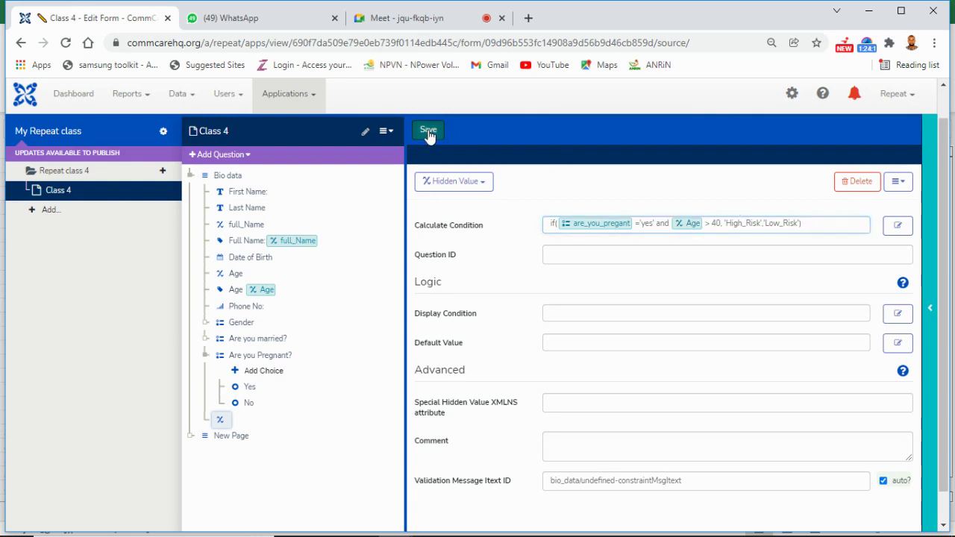
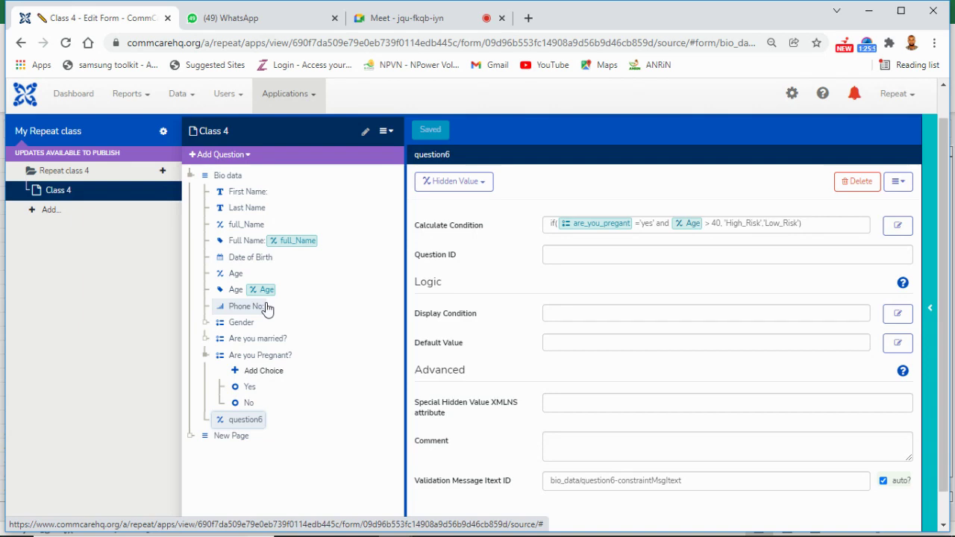
Step: Insert a new checkbox question right after question6 in the Bio data group
click(249, 156)
mouse_move(256, 190)
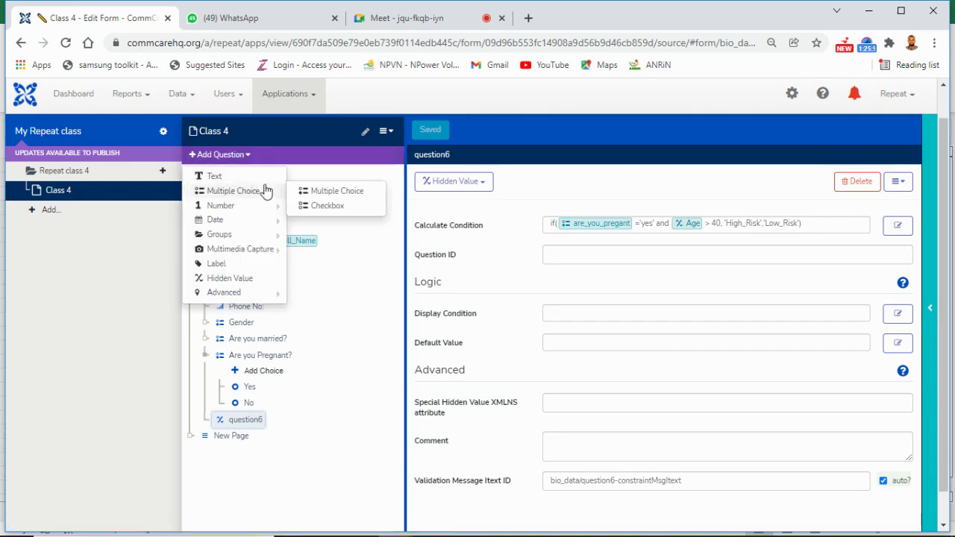
click(316, 206)
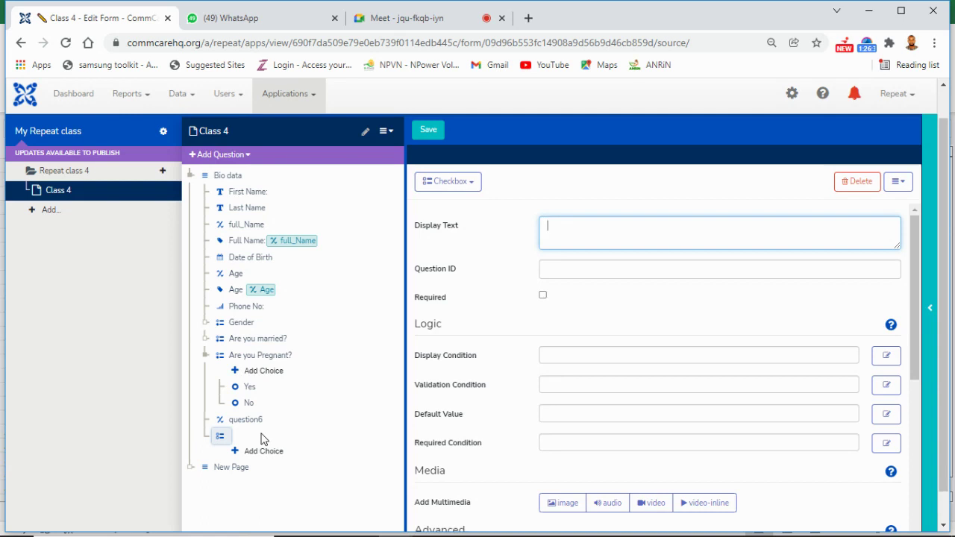
Step: Delete the empty checkbox question and select the New Page group
click(862, 183)
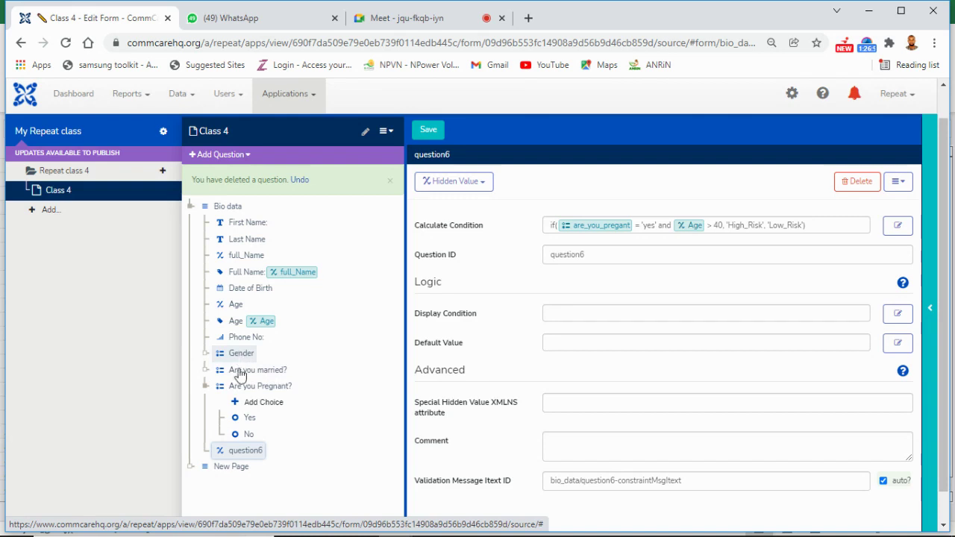
click(233, 469)
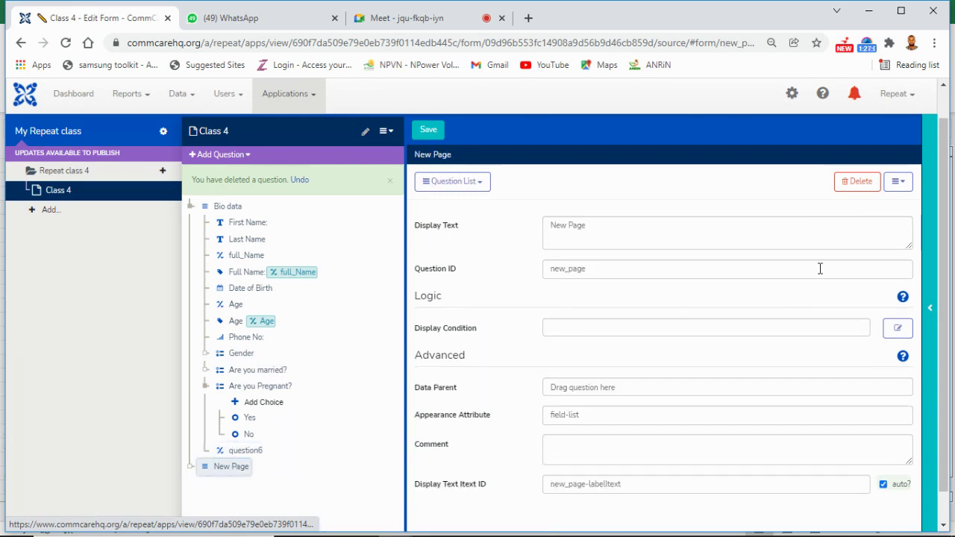
Step: Delete the empty New Page group, leaving question6 as the last Bio data item
click(872, 191)
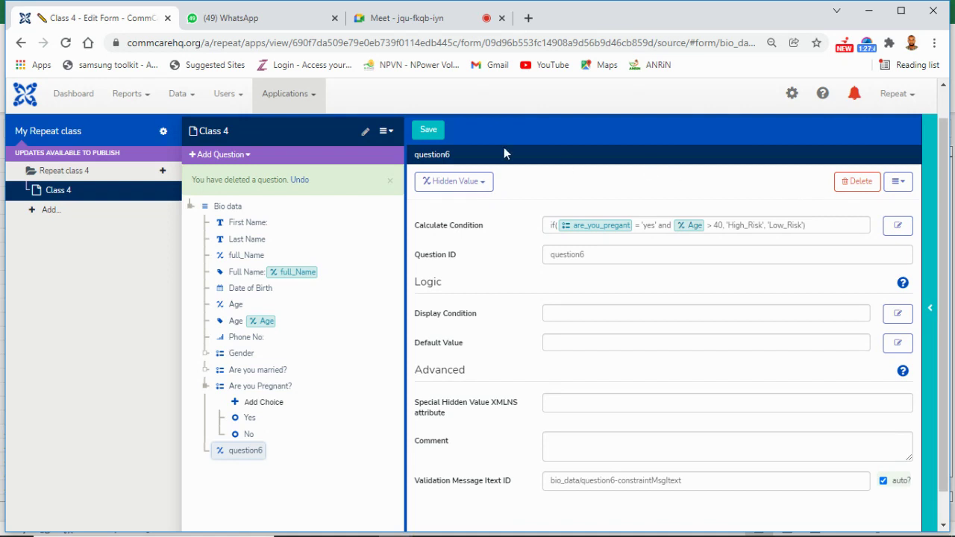
Step: Save the edited Class 4 form
click(429, 132)
Step: Check the Repeat project list without switching, then return to the Google Meet call
click(911, 105)
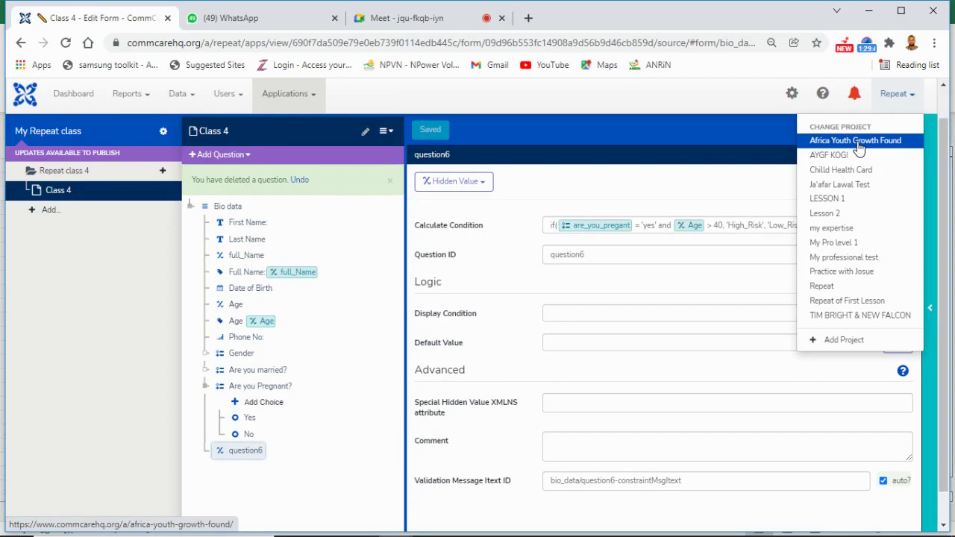
click(756, 147)
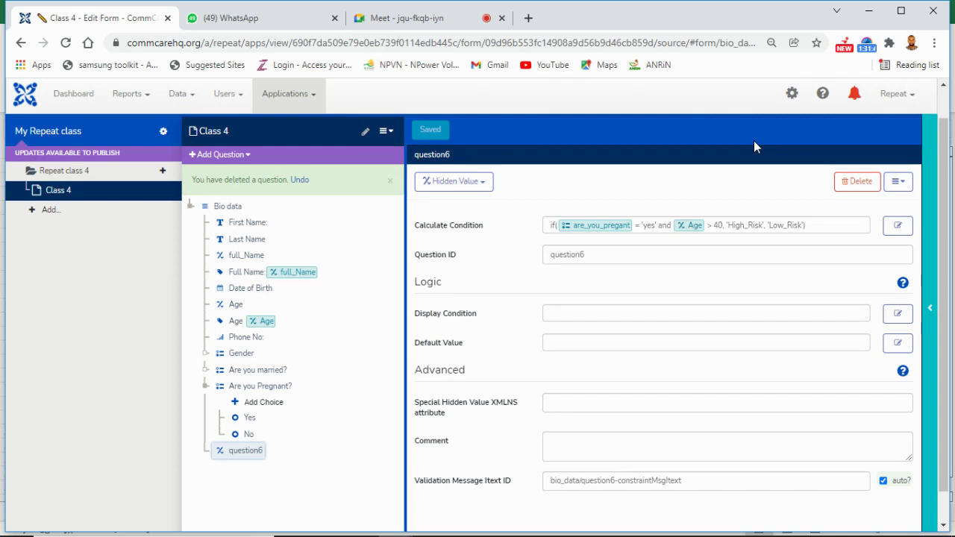
click(427, 22)
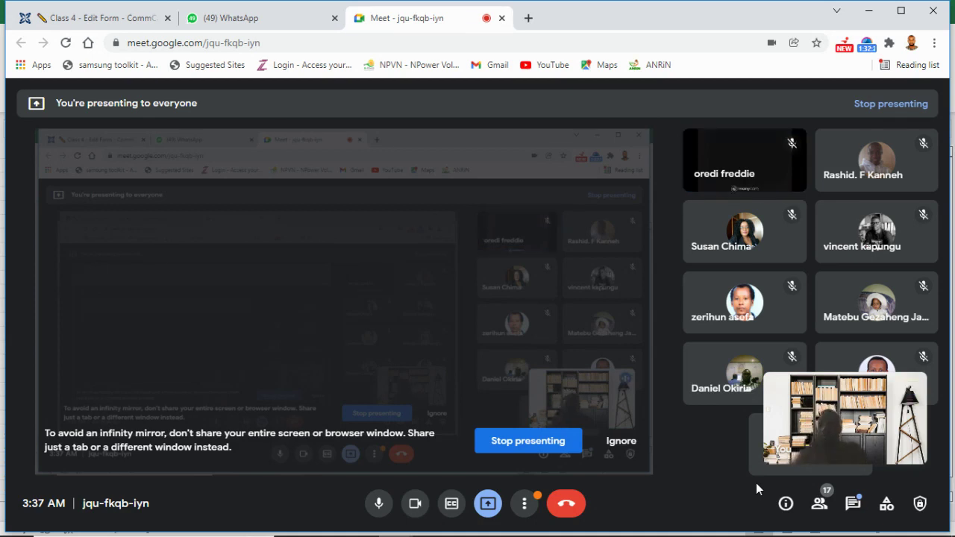
Step: Switch back to the 'Class 4 - Edit Form' browser tab
click(119, 21)
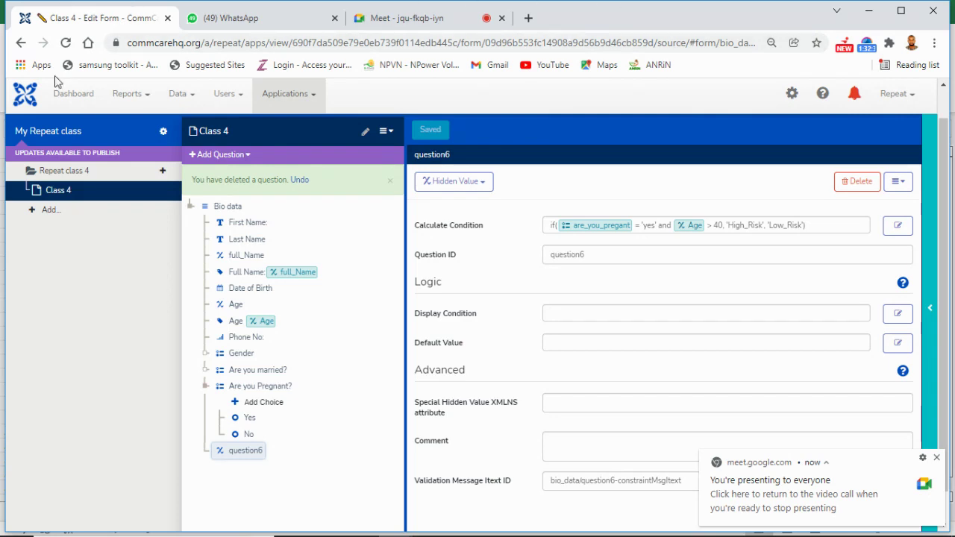
Step: Dismiss the deleted-question banner and go to the My Repeat class app's Releases page
click(391, 182)
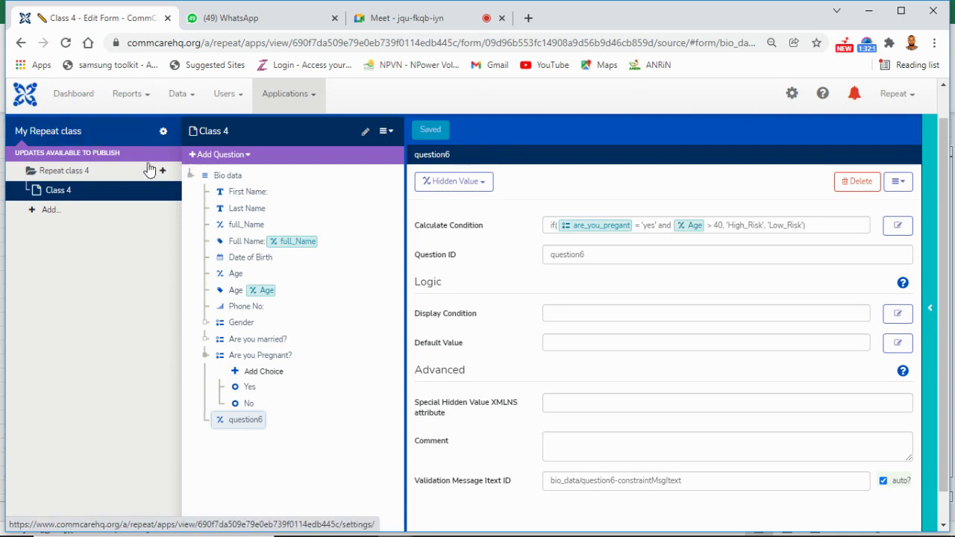
click(55, 135)
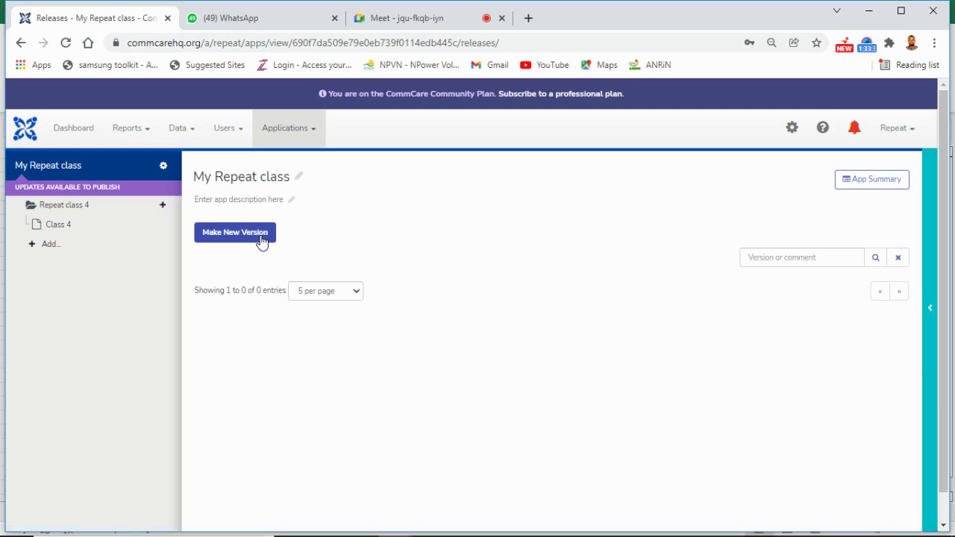
Step: Build a new version of the My Repeat class app from the Releases page
click(243, 138)
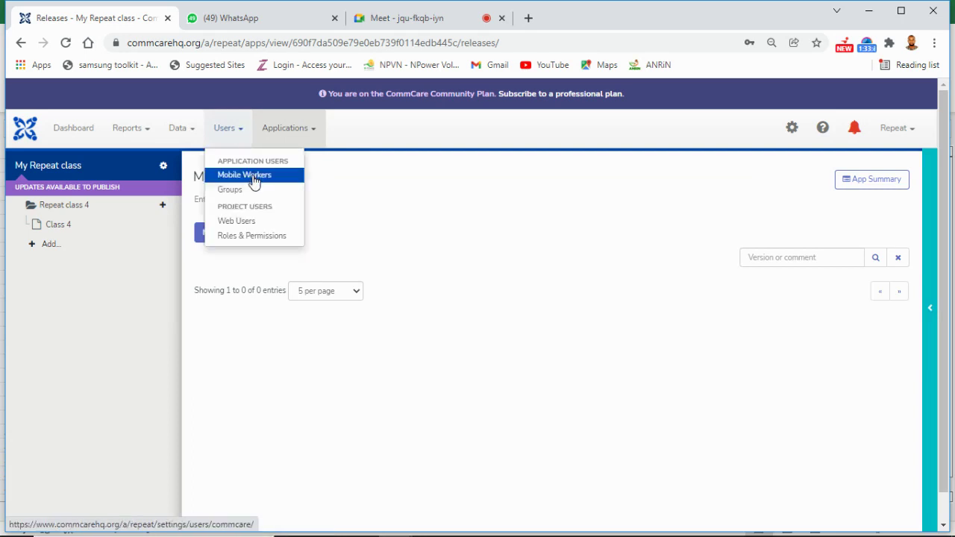
click(280, 222)
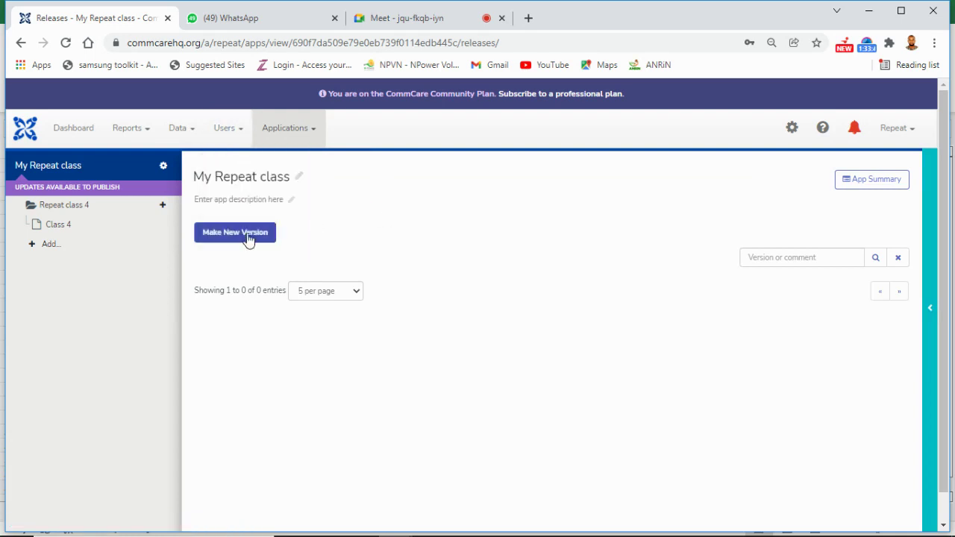
click(247, 235)
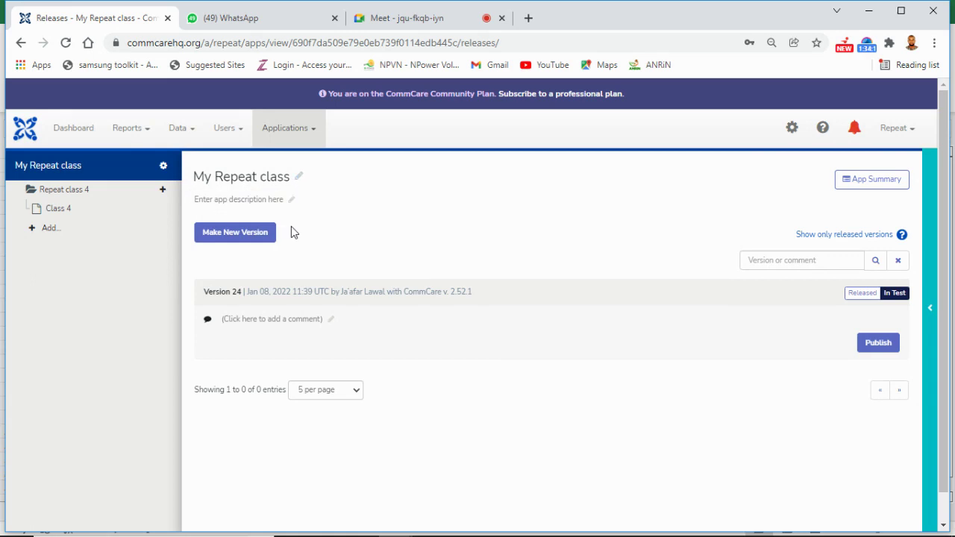
Step: Navigate to the Users > Mobile Workers page
click(241, 137)
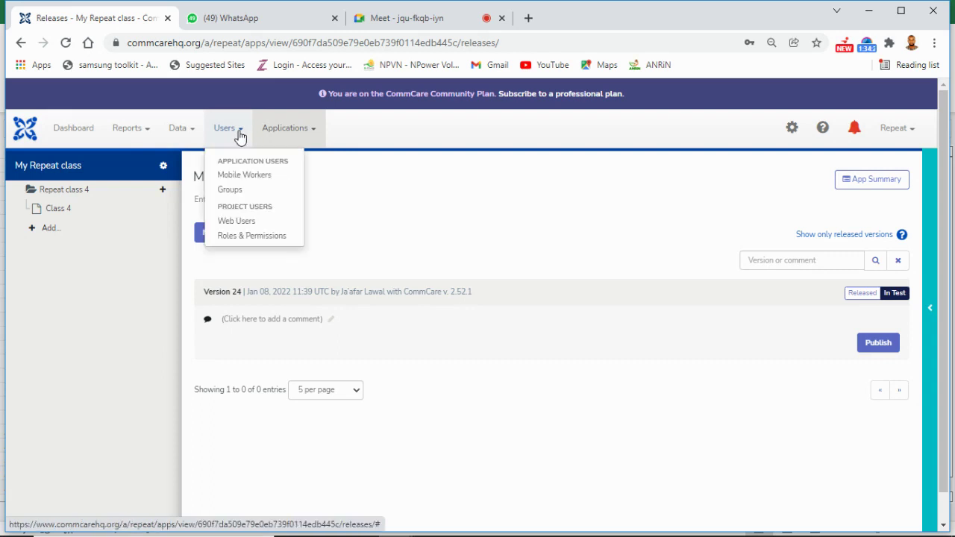
click(257, 185)
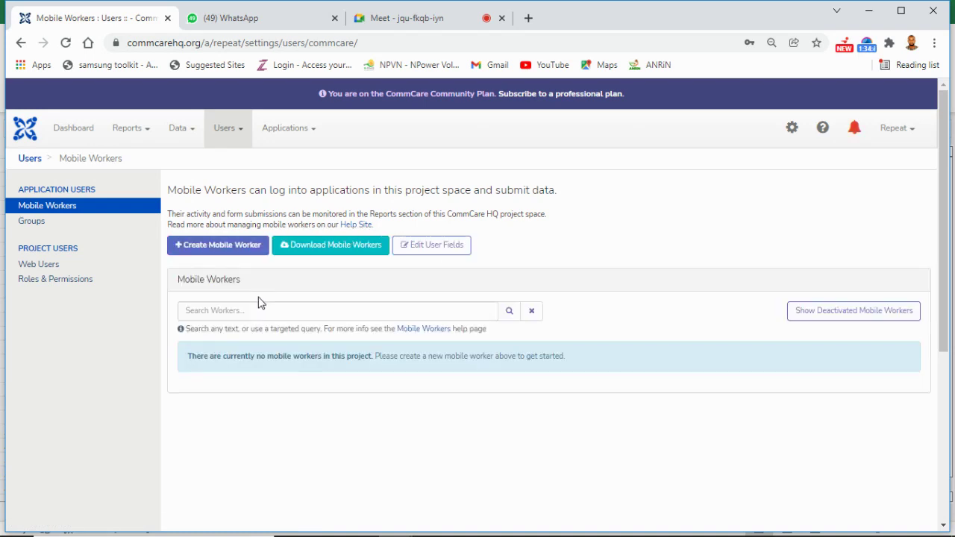
Step: Enter username class4 for a new mobile worker and replace the autofilled password with a new one
click(221, 247)
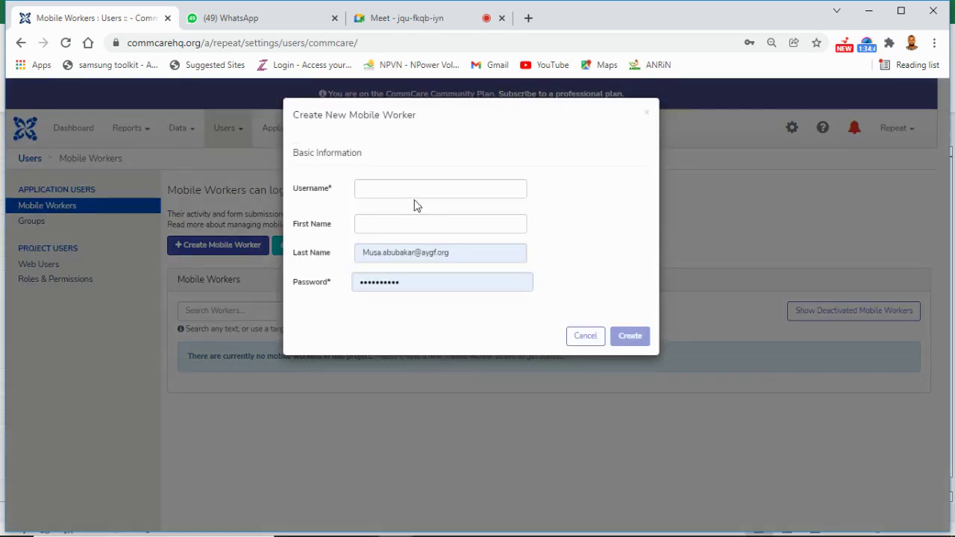
click(414, 191)
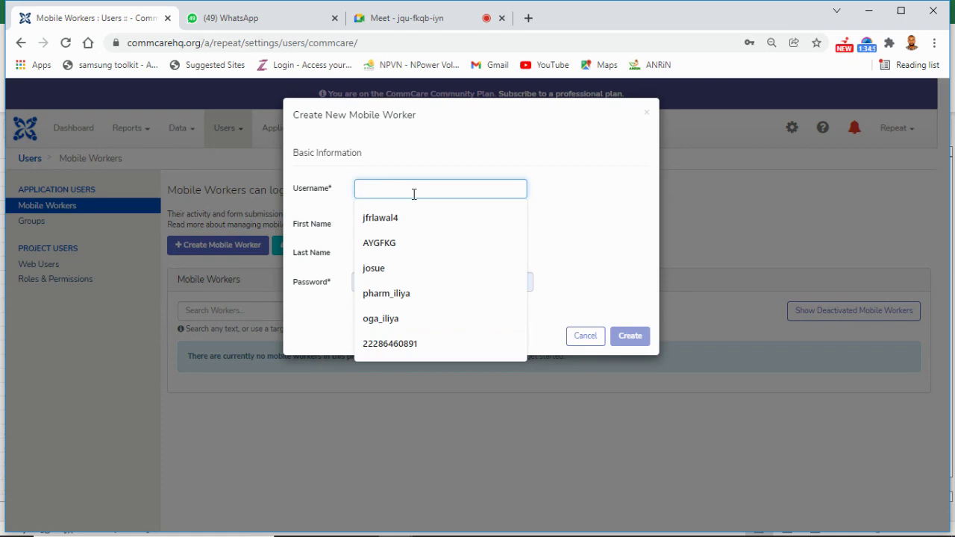
text(c)
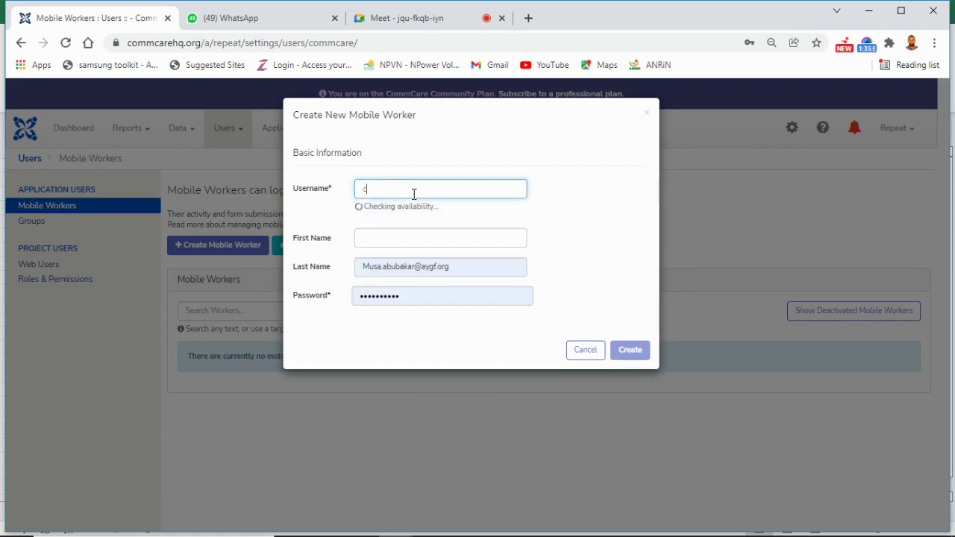
text(lass4)
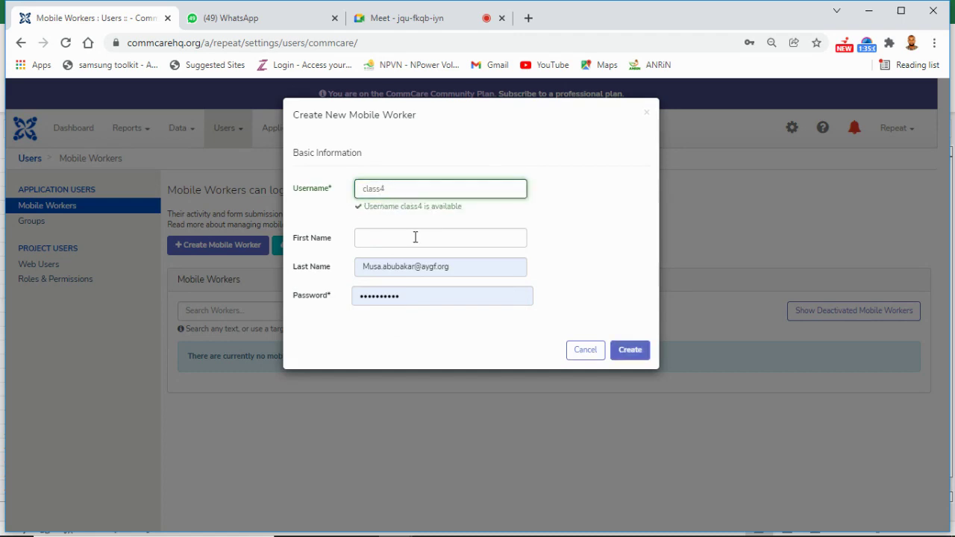
click(416, 289)
key(BackSpace)
key(BackSpace)
key(BackSpace)
key(BackSpace)
key(BackSpace)
key(BackSpace)
key(BackSpace)
key(BackSpace)
key(BackSpace)
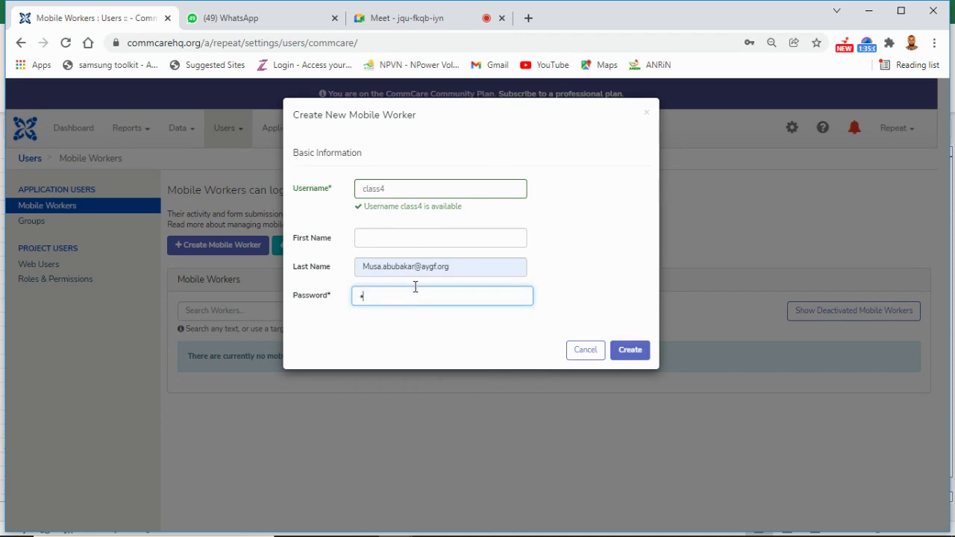
key(BackSpace)
text(****)
key(BackSpace)
key(BackSpace)
key(BackSpace)
key(BackSpace)
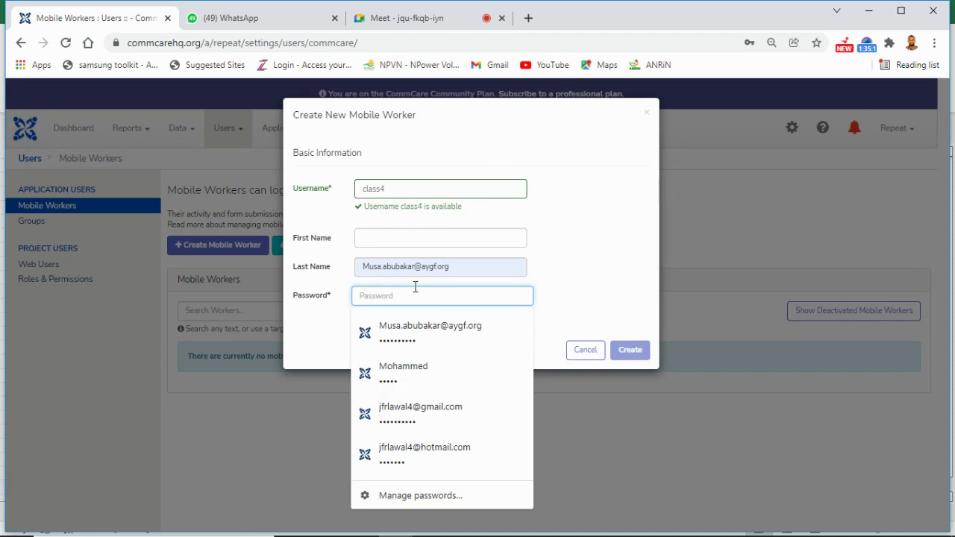
text(*****)
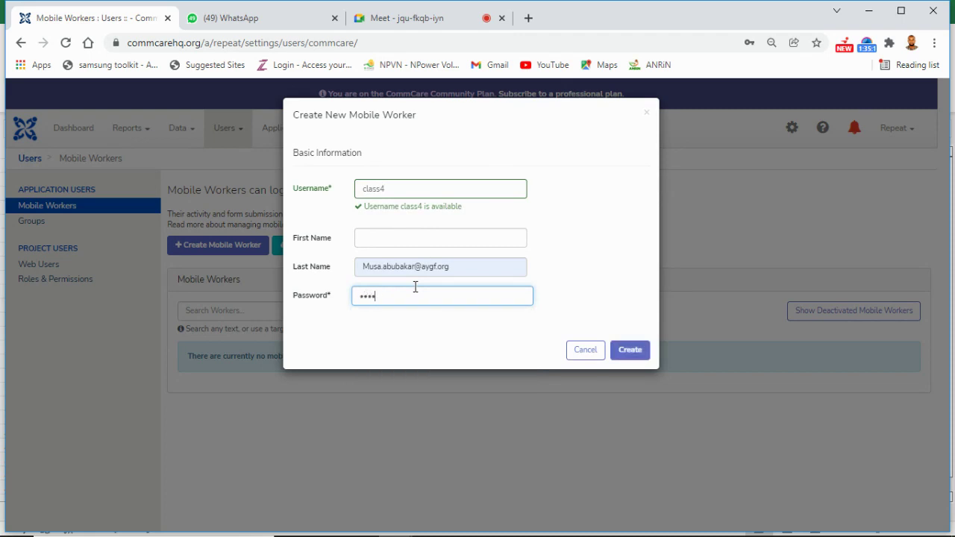
text(*)
Step: Create the class4 mobile worker and dismiss Chrome's password-update prompt
click(640, 358)
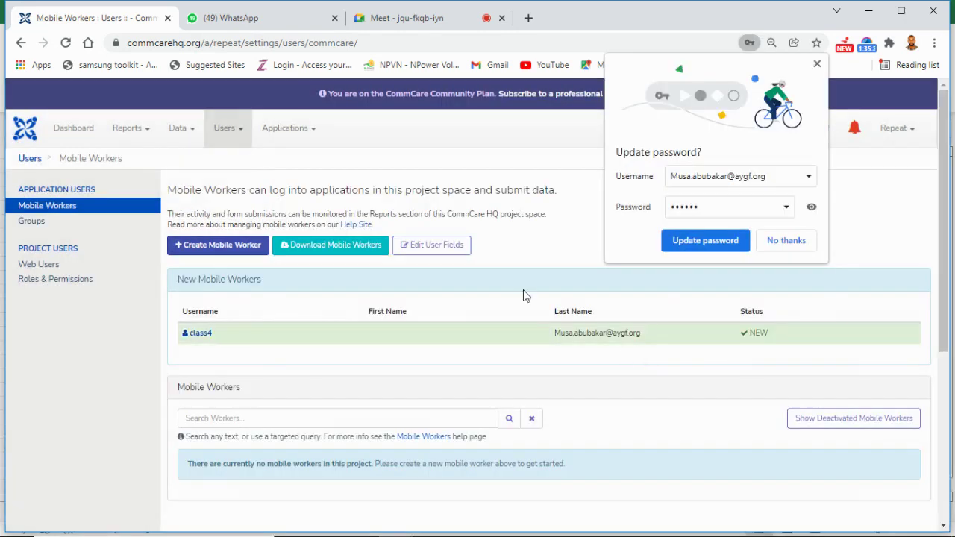
click(818, 65)
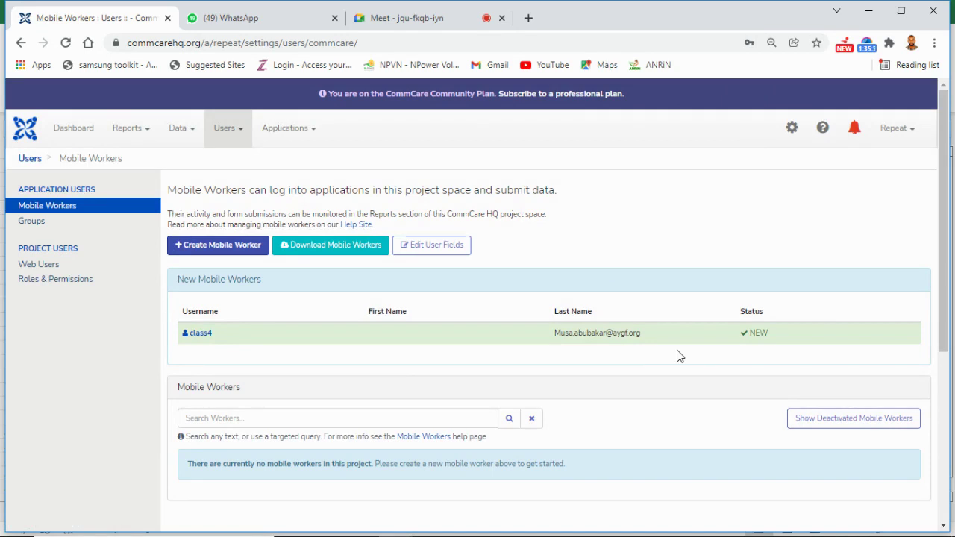
click(299, 134)
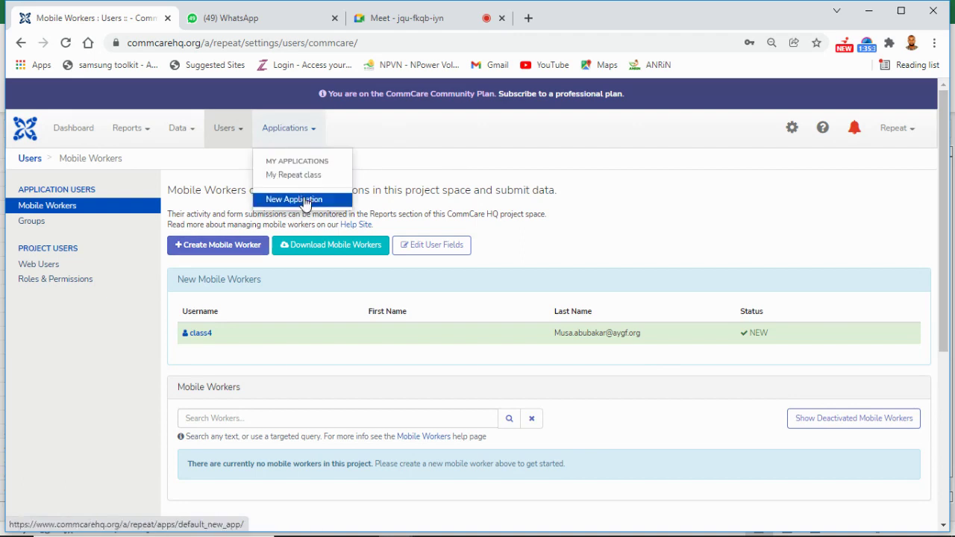
Step: Build a new version of the My Repeat class app, dismissing the no-changes alert
click(301, 178)
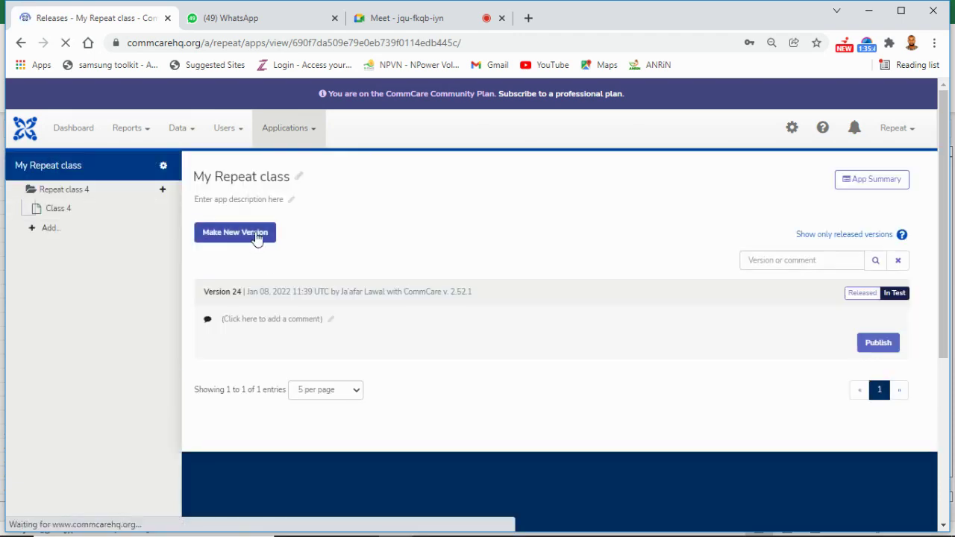
click(256, 233)
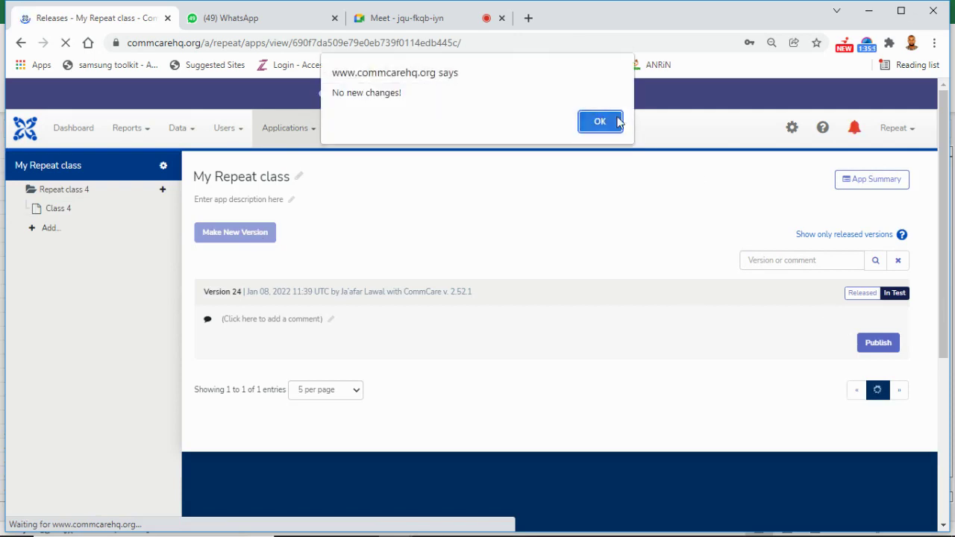
click(617, 122)
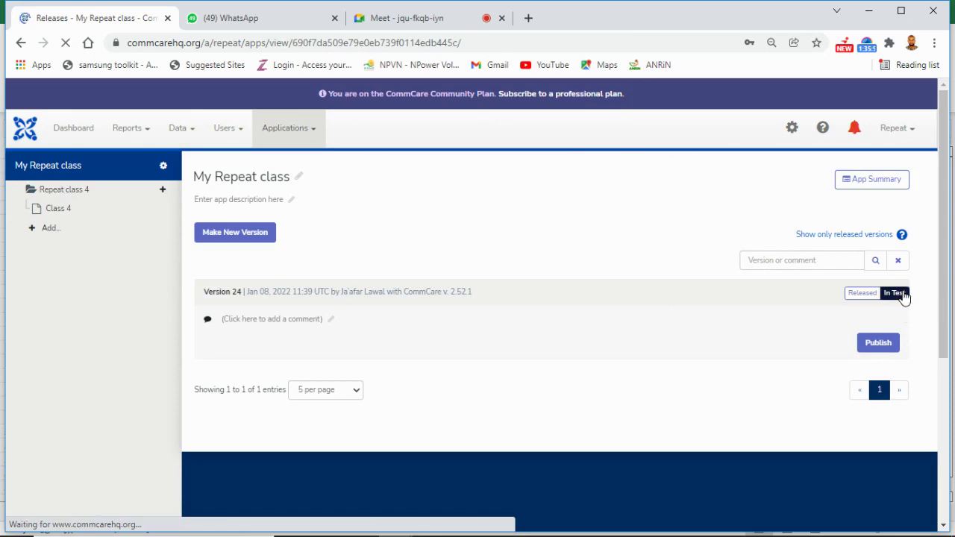
Step: Leave version 24 marked Released after toggling it, and bring up its download options
click(902, 296)
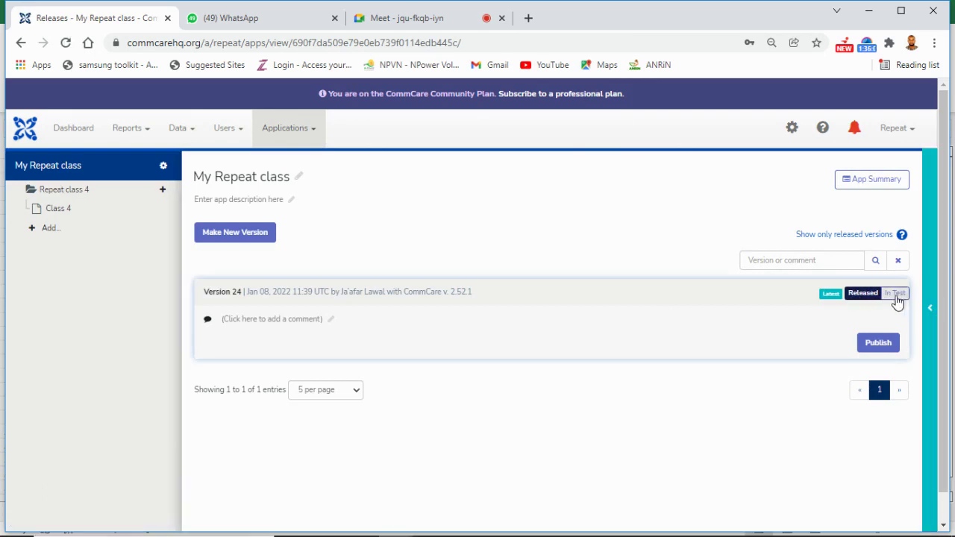
click(892, 293)
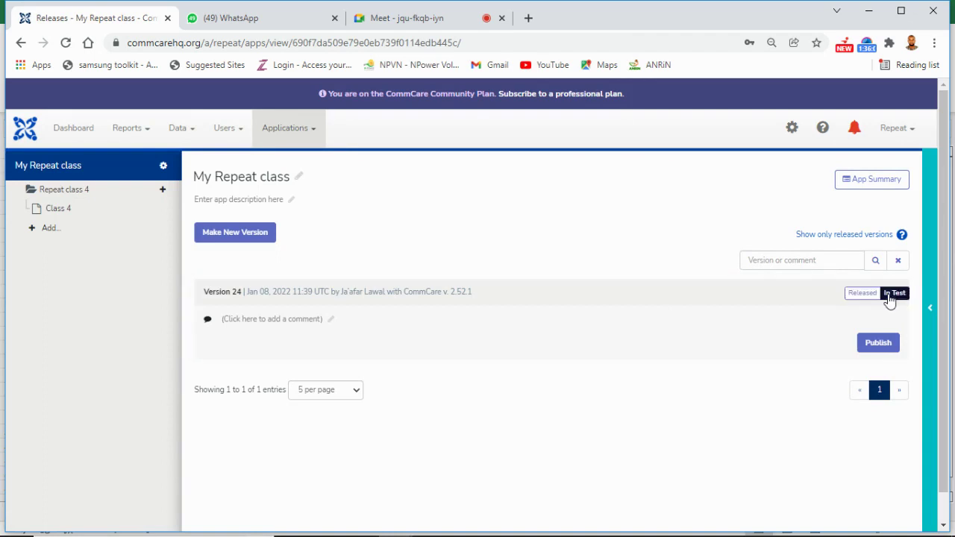
click(890, 296)
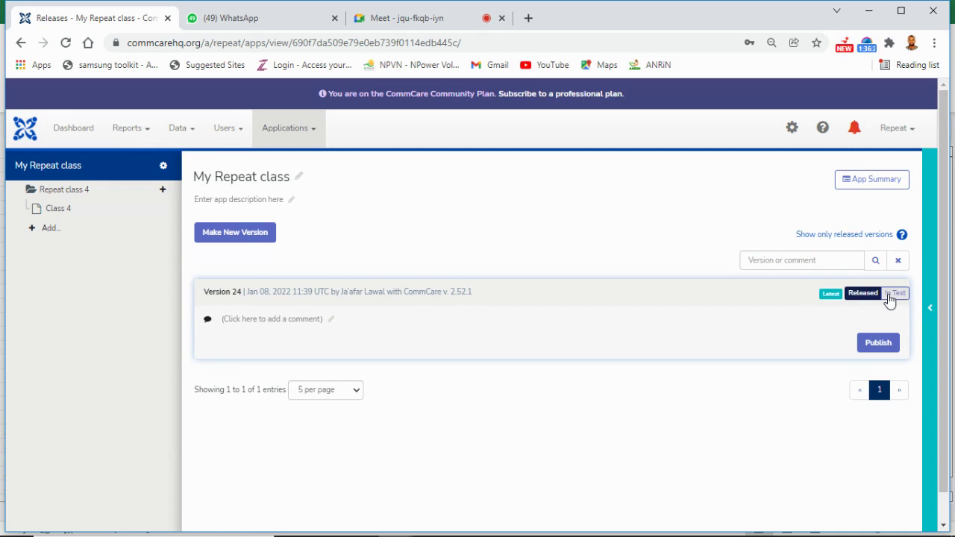
click(895, 293)
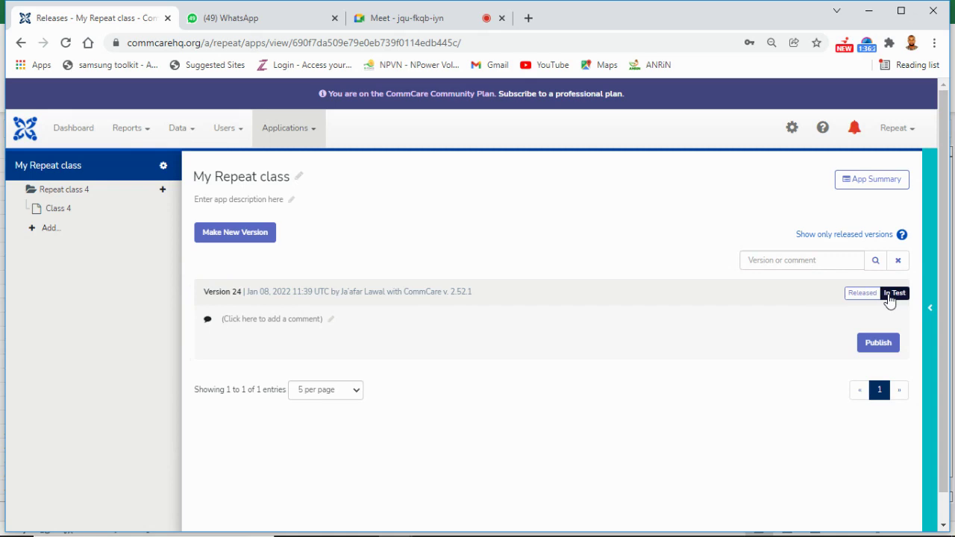
click(889, 297)
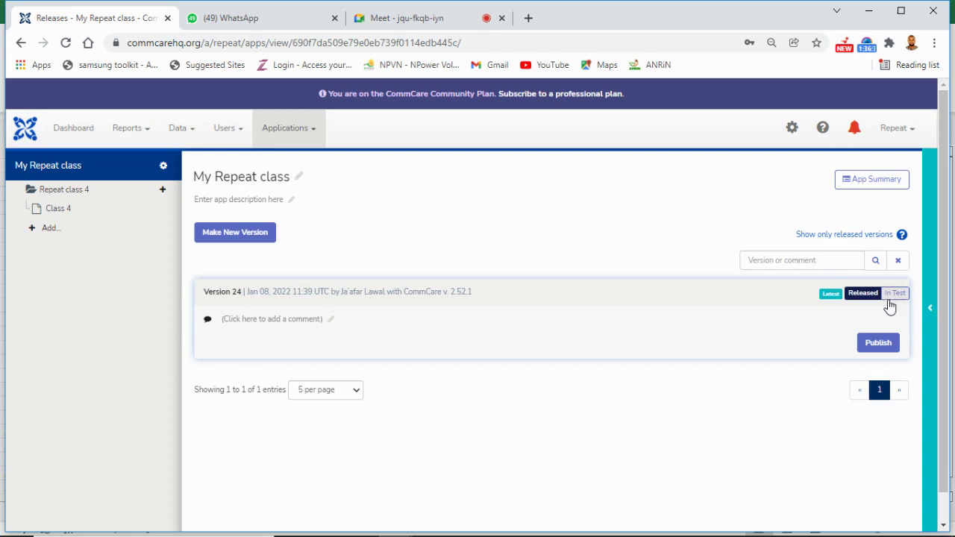
click(878, 344)
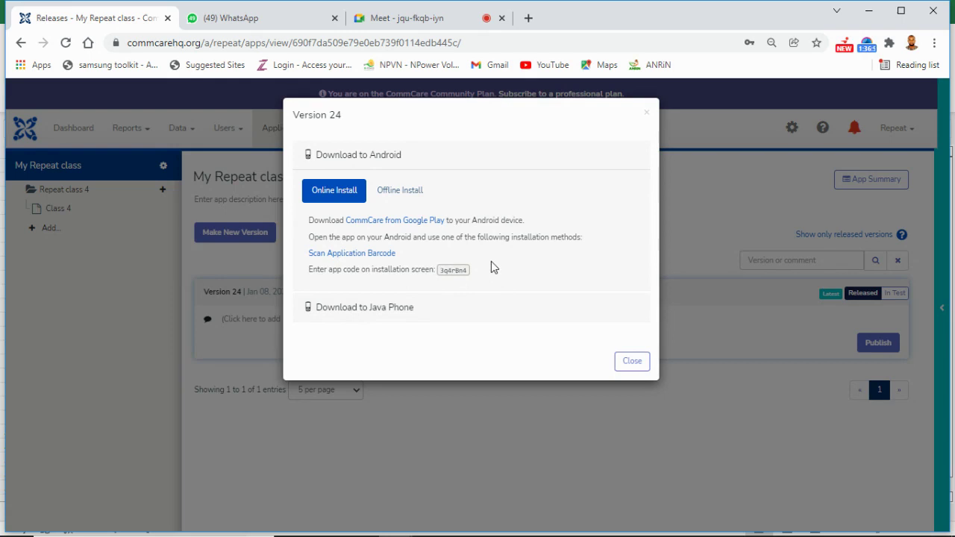
Step: View version 24's install barcode, close it, and show the Offline Install instructions
click(363, 254)
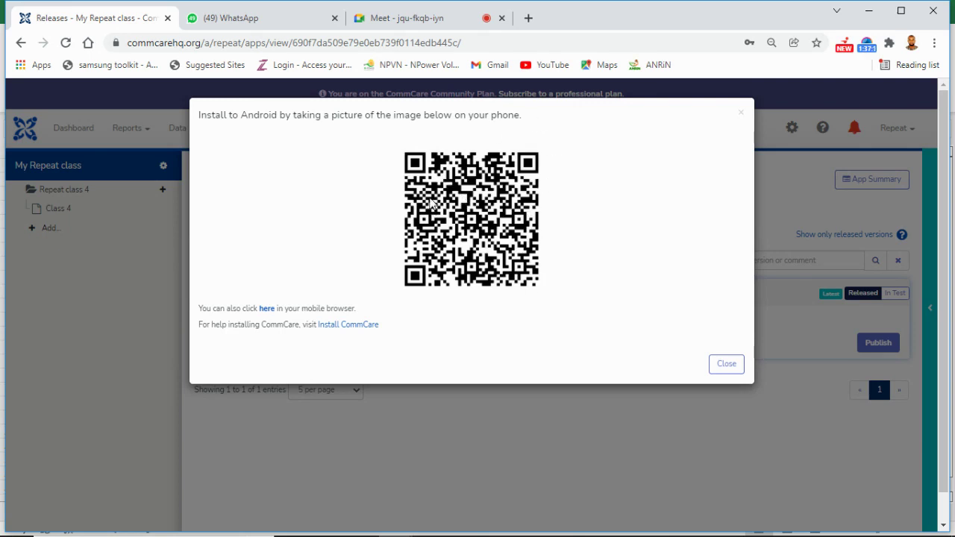
click(727, 364)
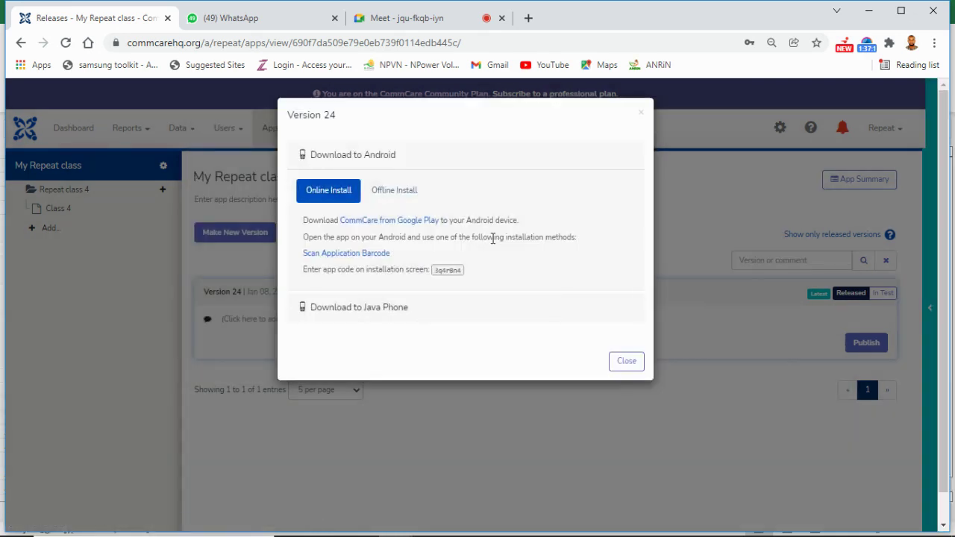
click(395, 191)
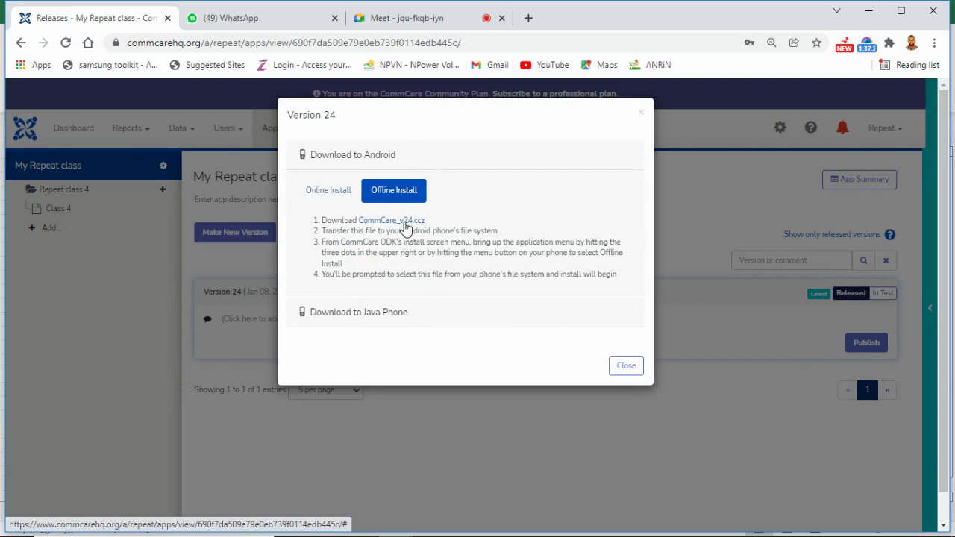
Step: Download the CommCare_v24.ccz offline install file, then return to the Google Meet call
click(405, 222)
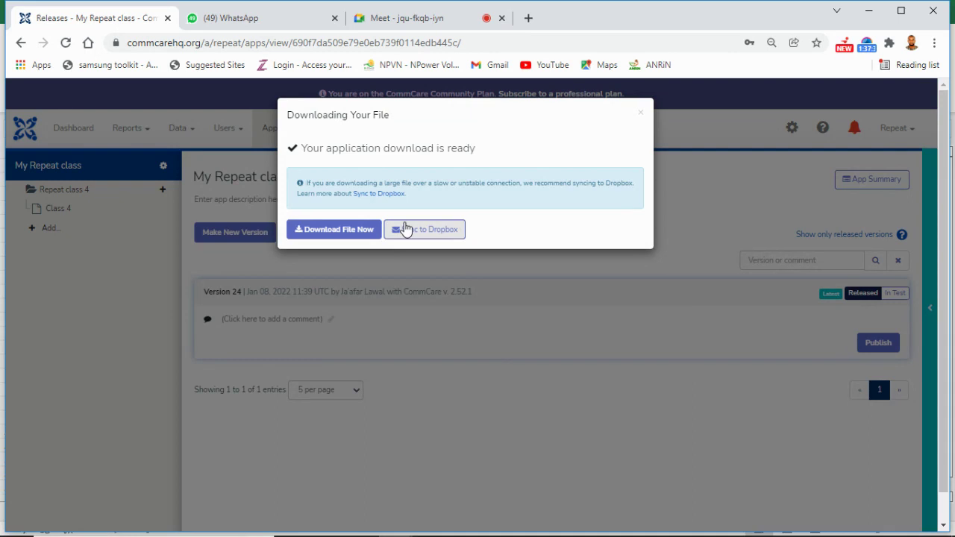
click(344, 233)
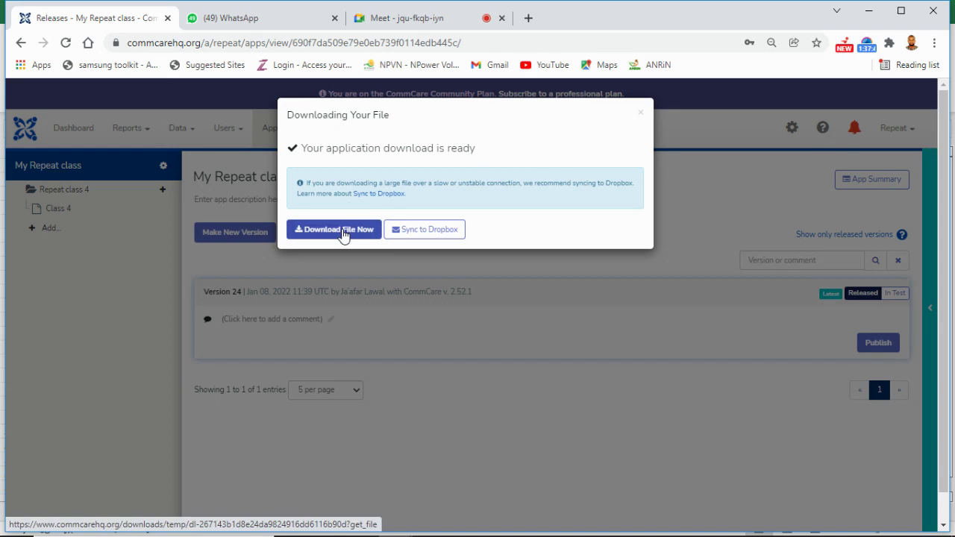
click(382, 29)
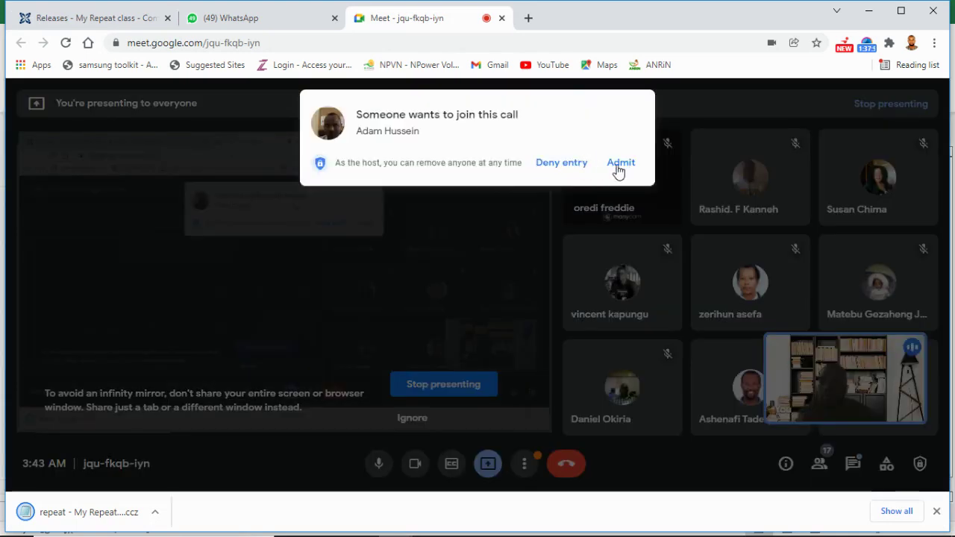
Step: Admit the waiting participant and go back to the CommCare Releases tab
click(619, 164)
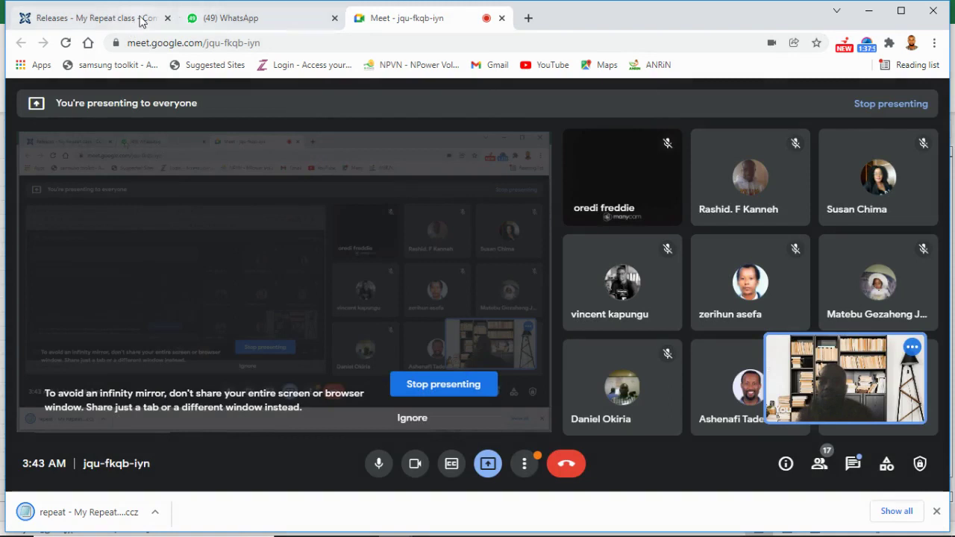
click(139, 20)
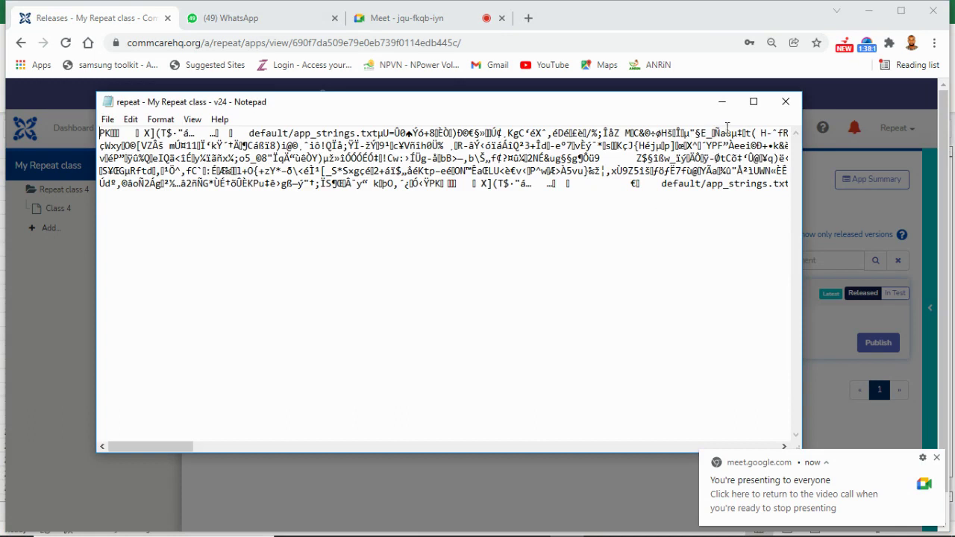
Step: Close the Notepad window showing the unreadable v24 install file
click(786, 101)
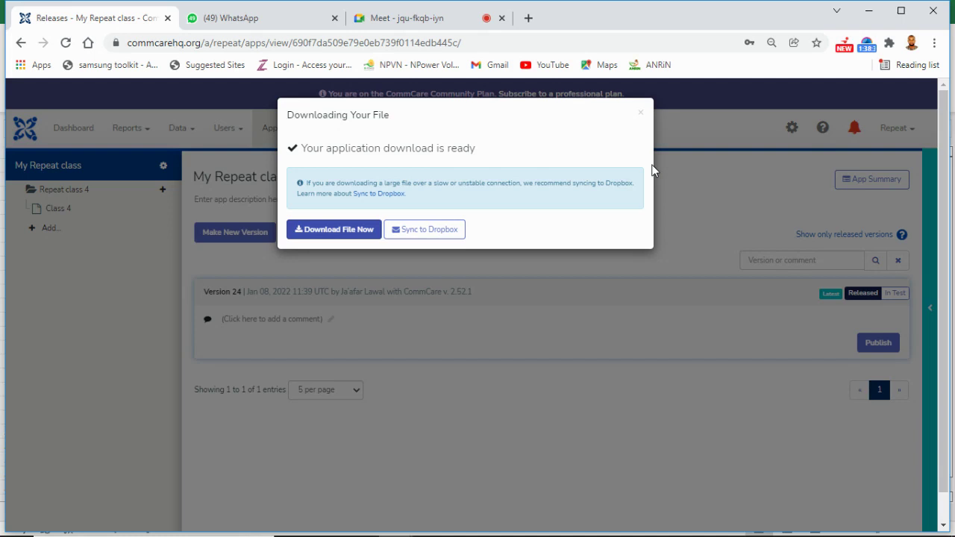
Step: Close the Downloading Your File dialog to reveal the version 24 release list
click(639, 116)
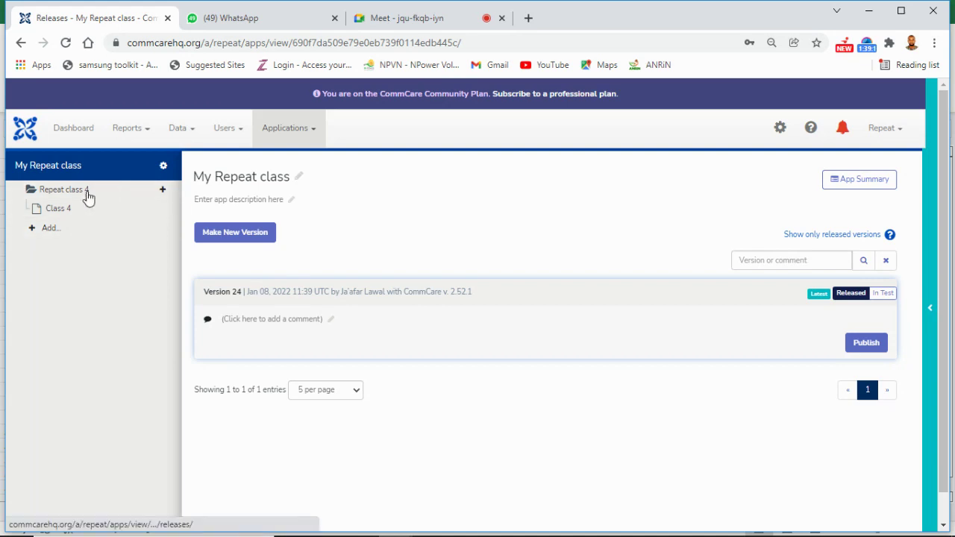
Step: Show the Class 4 form's Bio data questions, then switch to the Meet tab
click(69, 214)
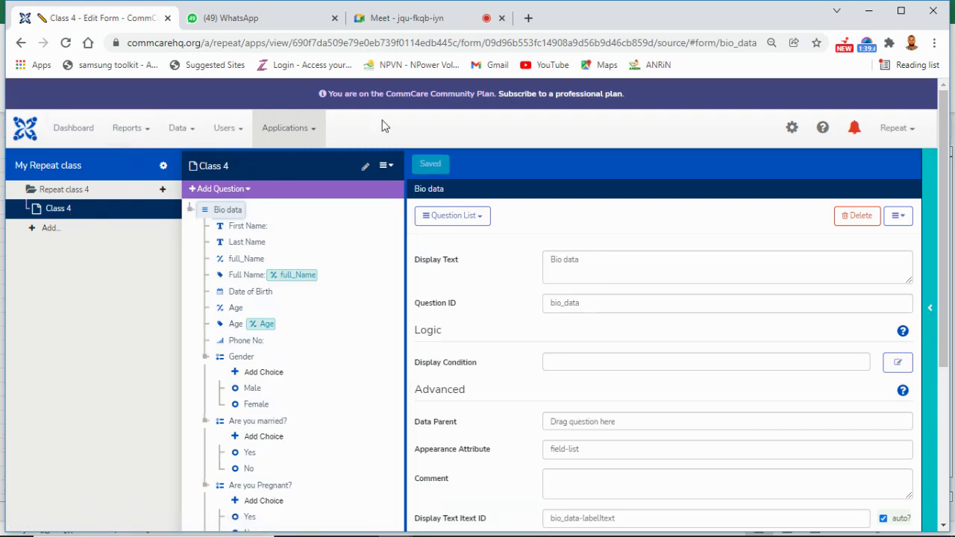
click(401, 27)
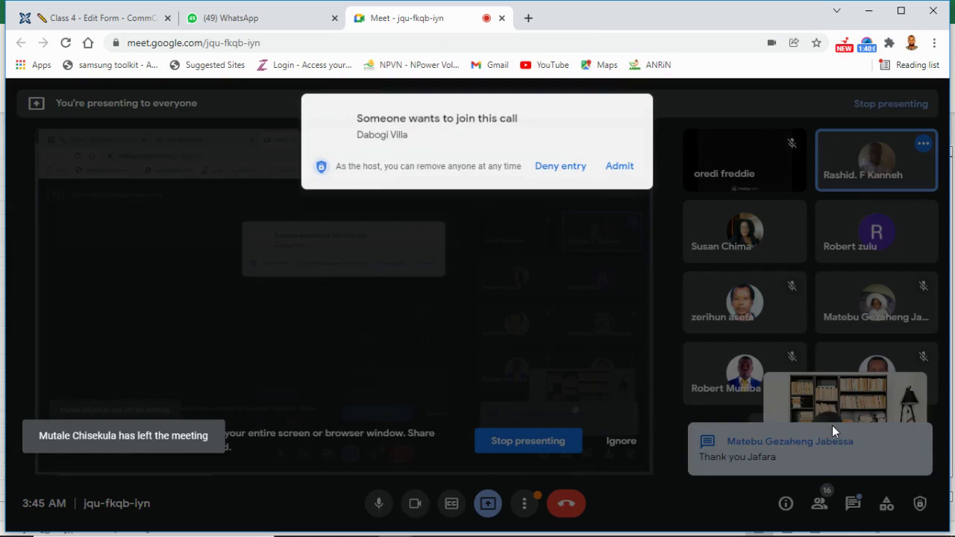
Step: Admit the newly waiting participant and review the People panel list
click(621, 163)
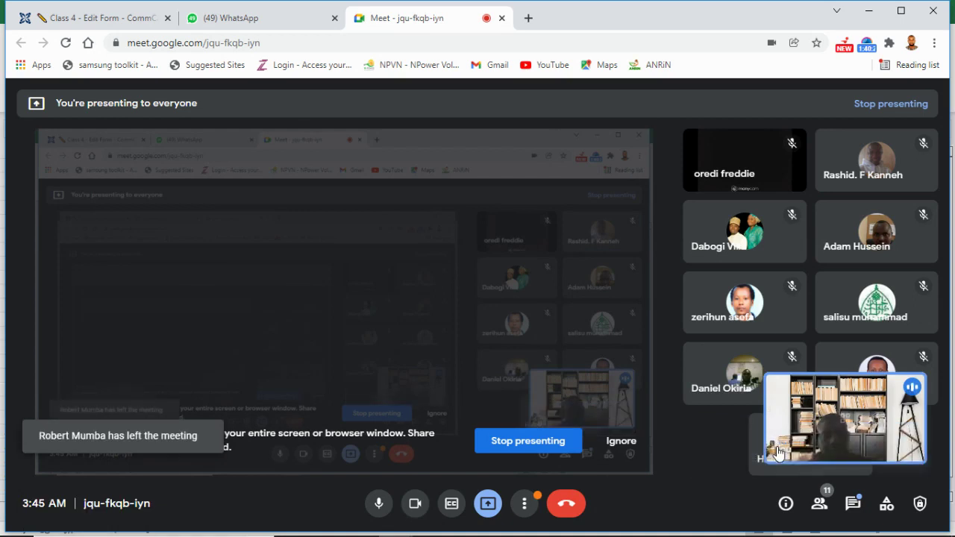
mouse_move(777, 447)
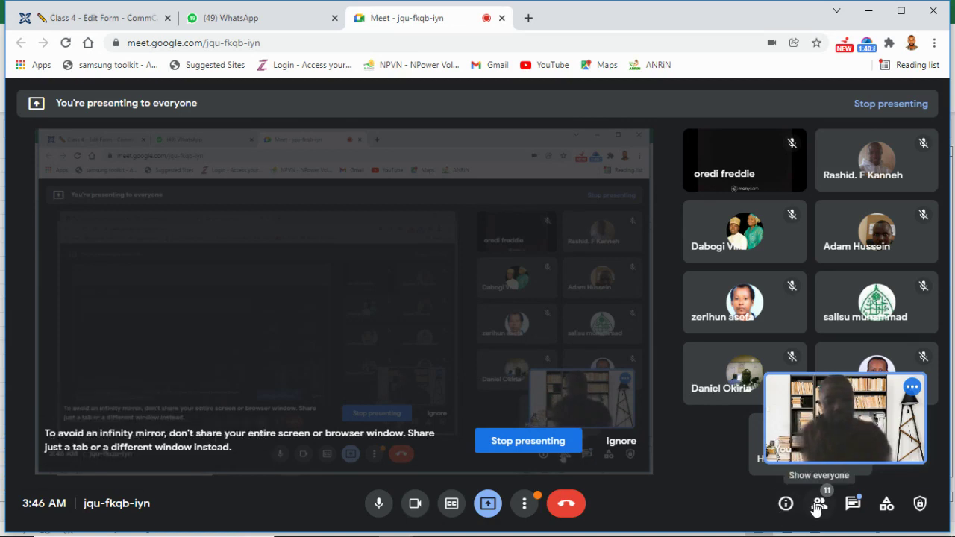
click(819, 504)
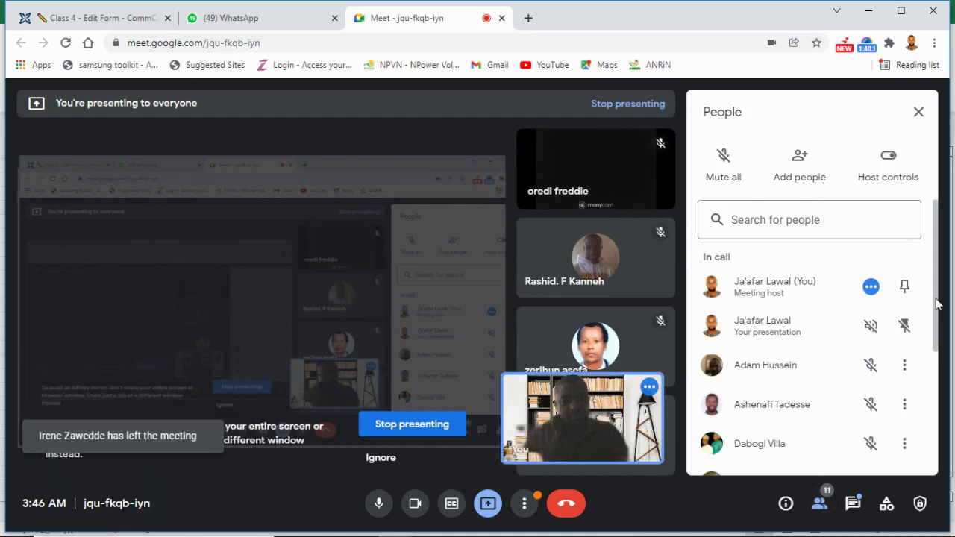
drag(937, 304, 953, 472)
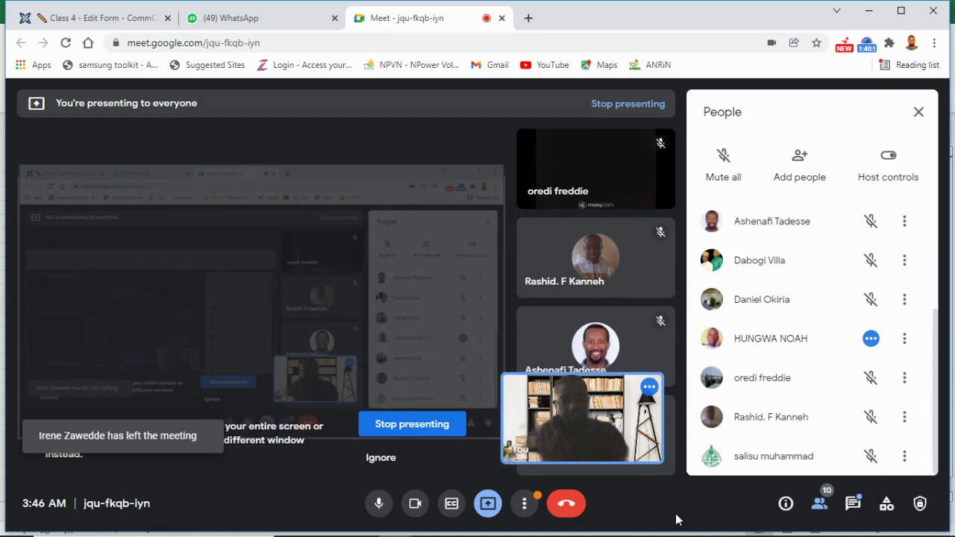
Step: End the call for everyone and bring up the screen recorder's controls
click(569, 506)
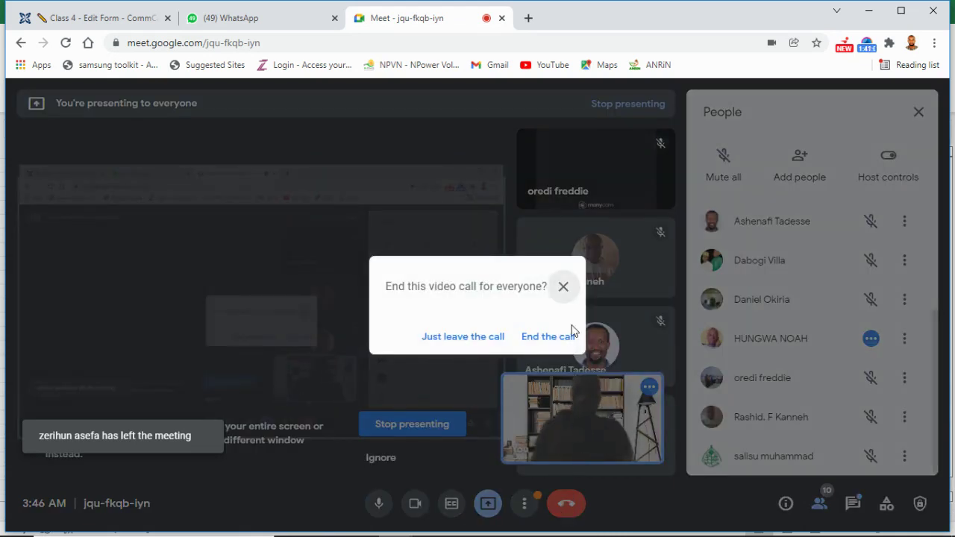
click(565, 338)
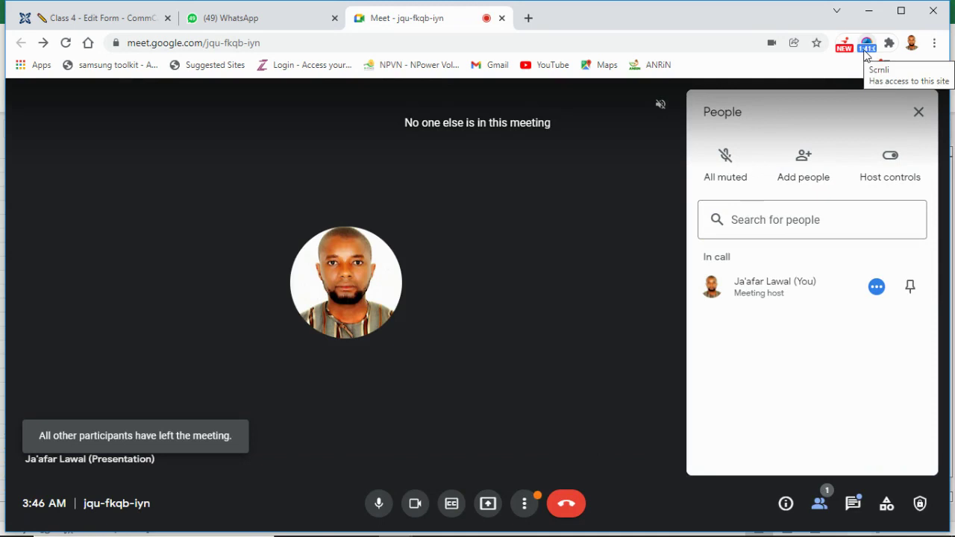
click(863, 51)
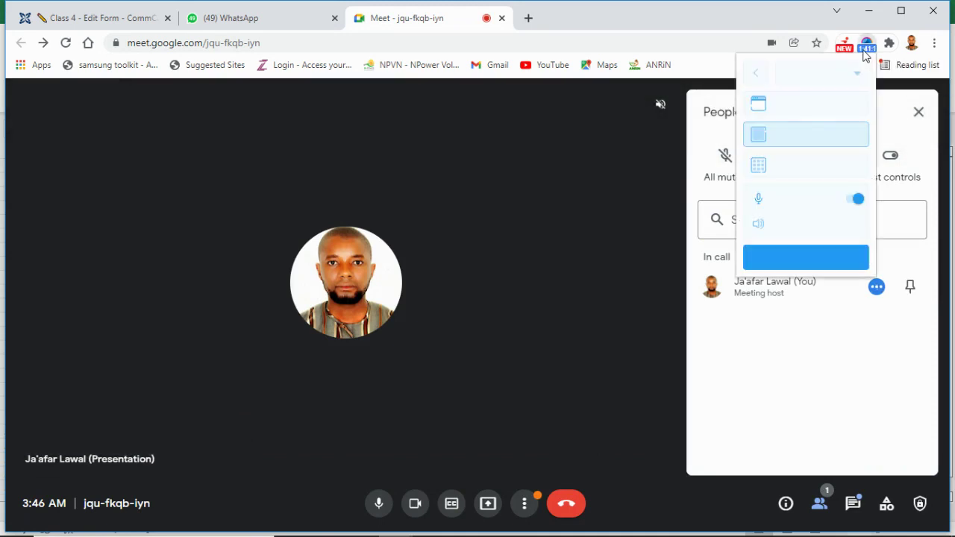